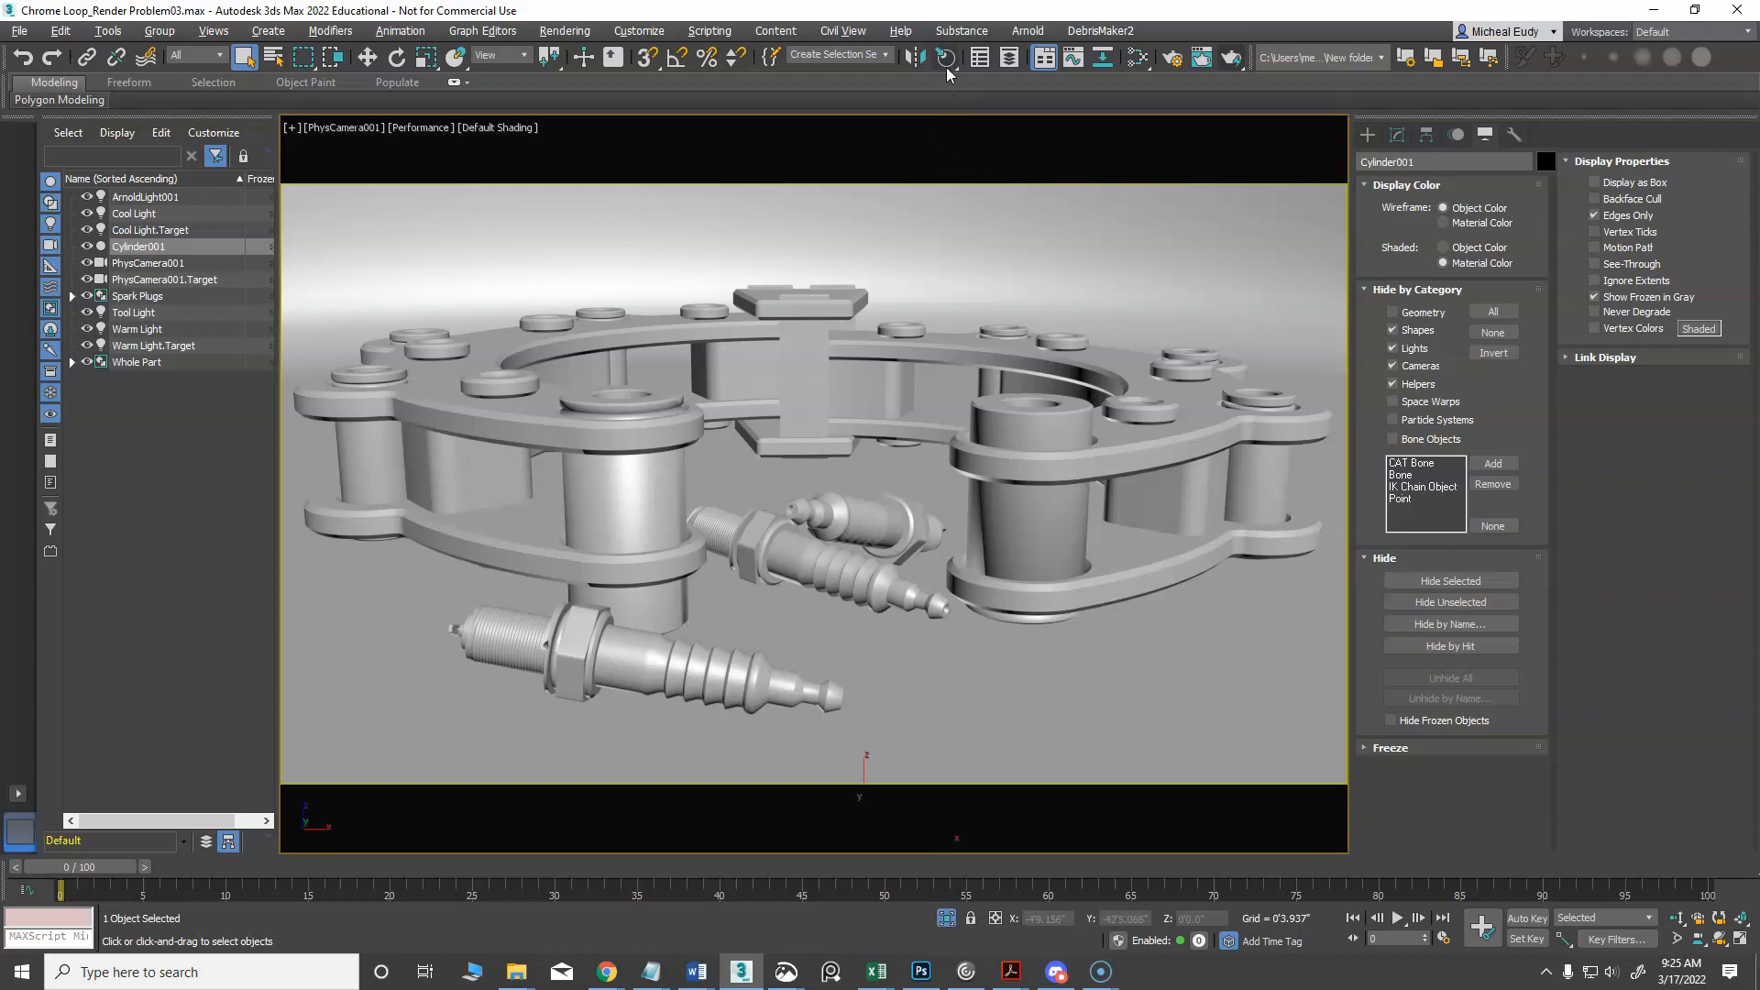
Open the Slate Material Editor at full size and create a new view named Specular
{"action": "left_click_drag", "start_coordinate": [945, 57], "coordinate": [945, 58]}
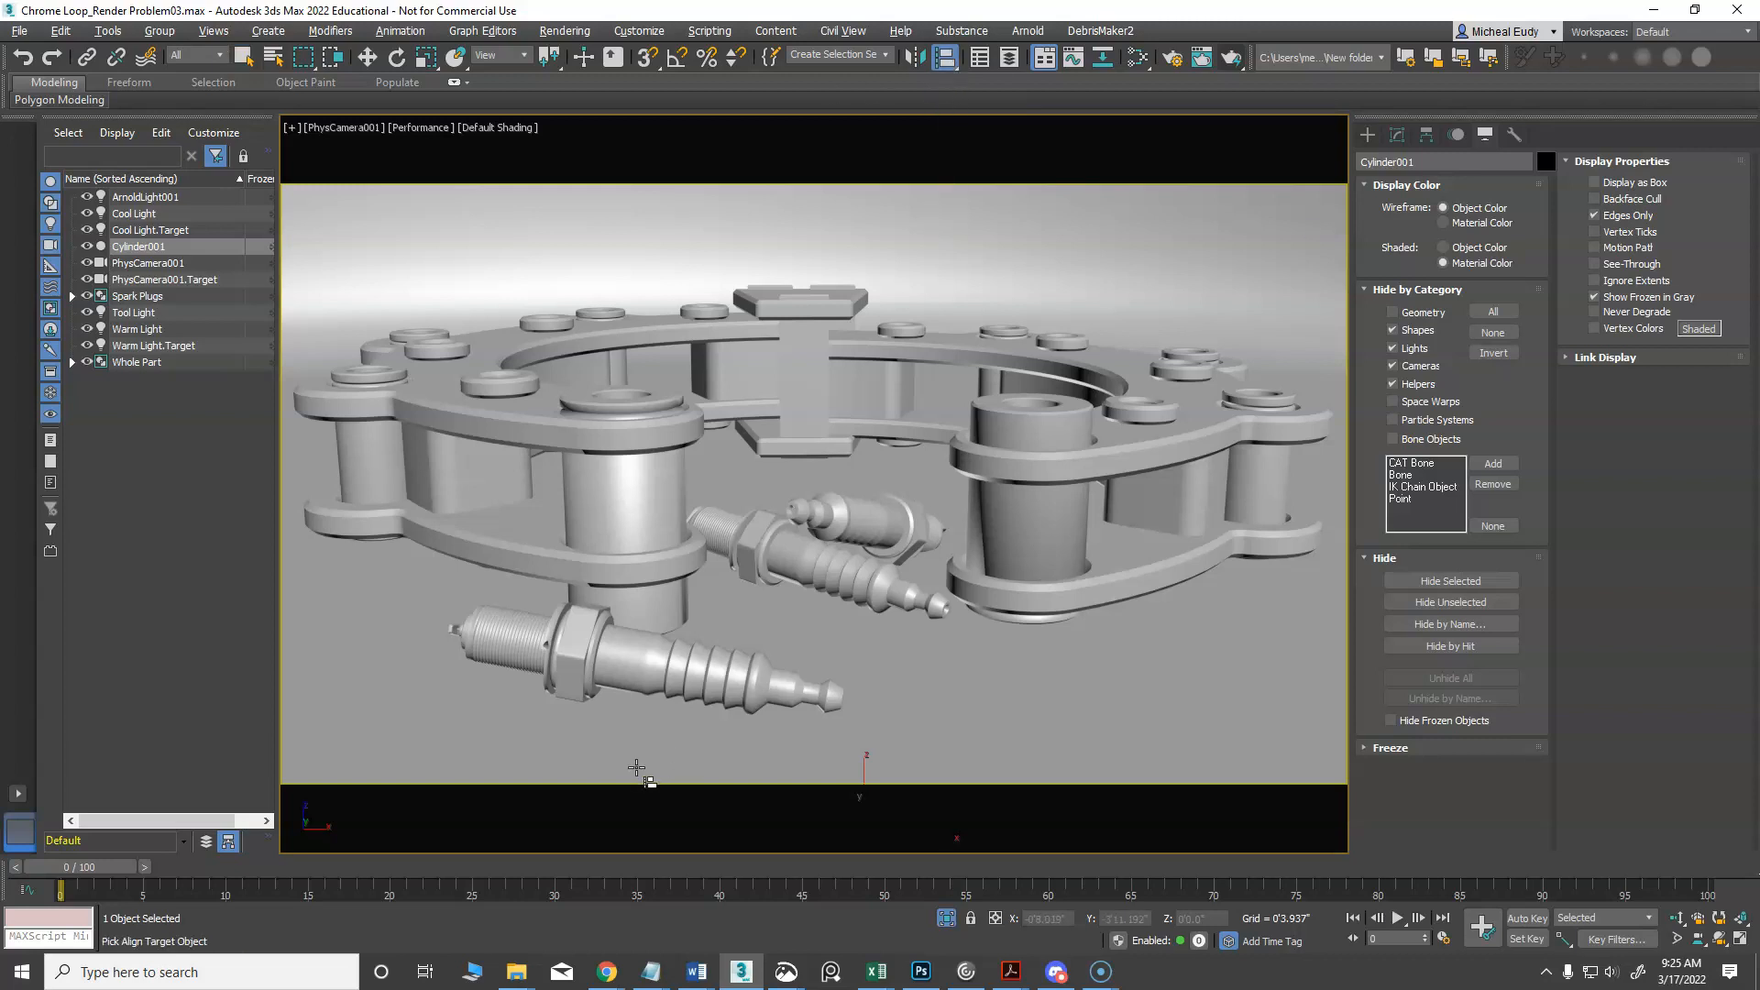
{"action": "left_click", "coordinate": [1138, 57]}
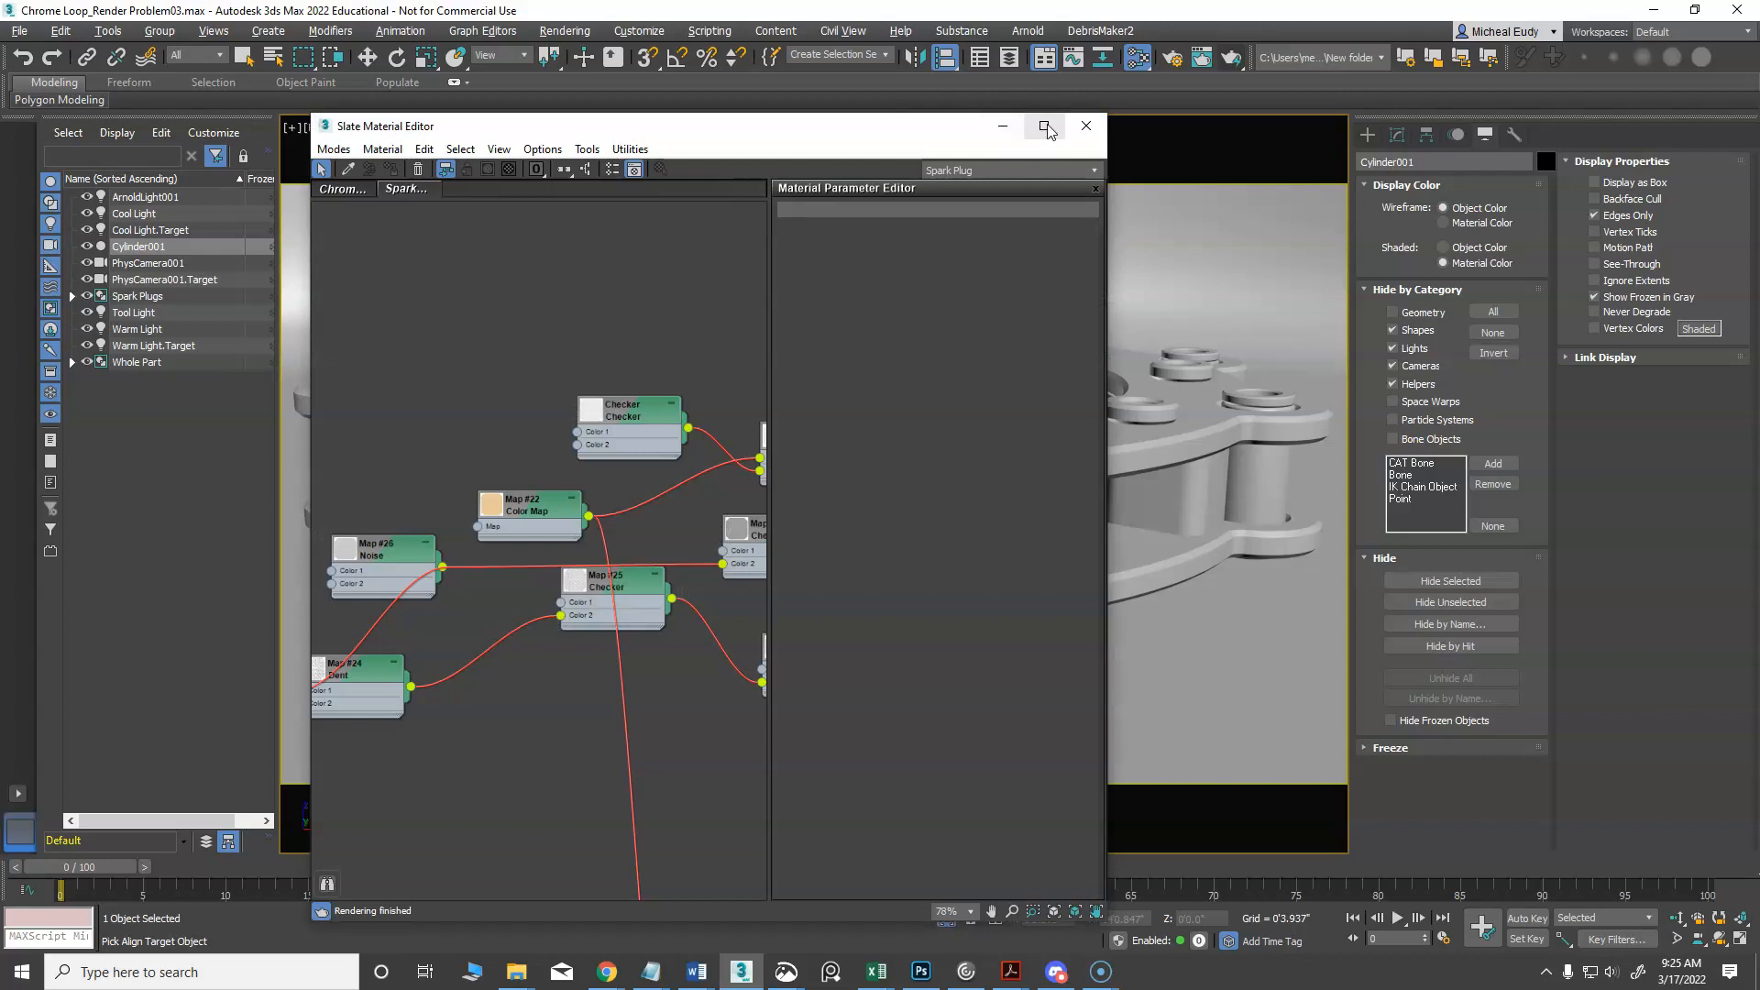
{"action": "left_click", "coordinate": [1045, 128]}
{"action": "right_click", "coordinate": [188, 73]}
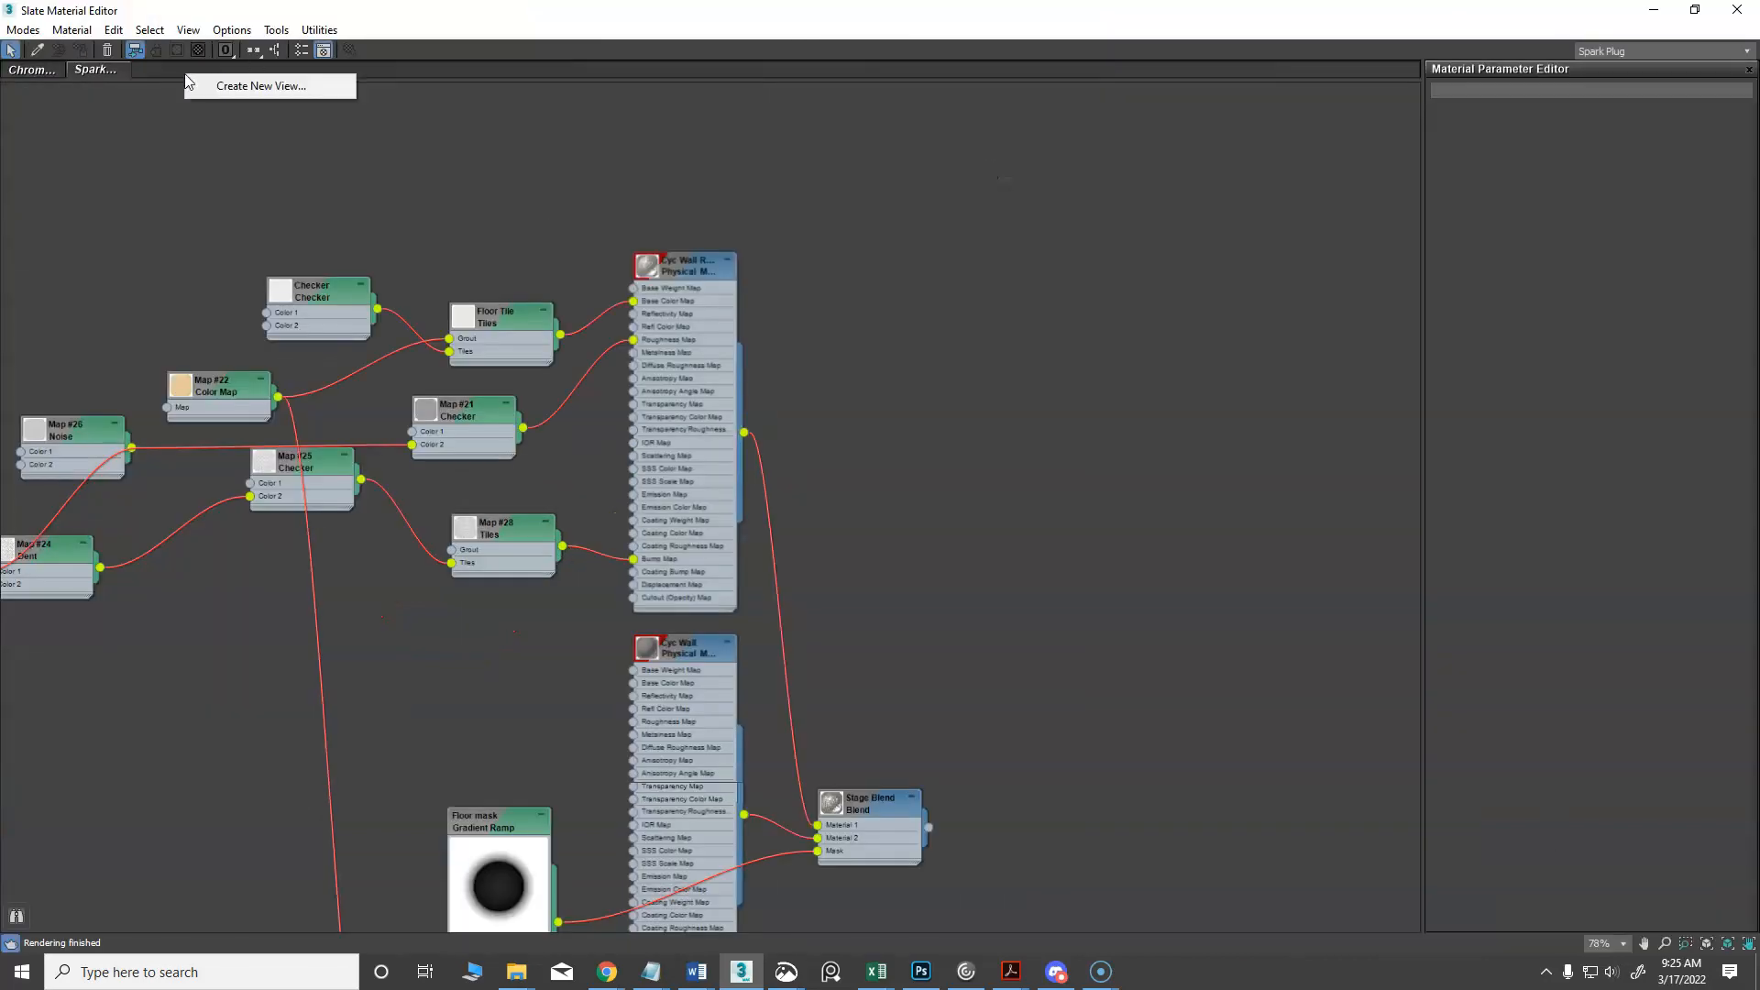
{"action": "left_click", "coordinate": [236, 85]}
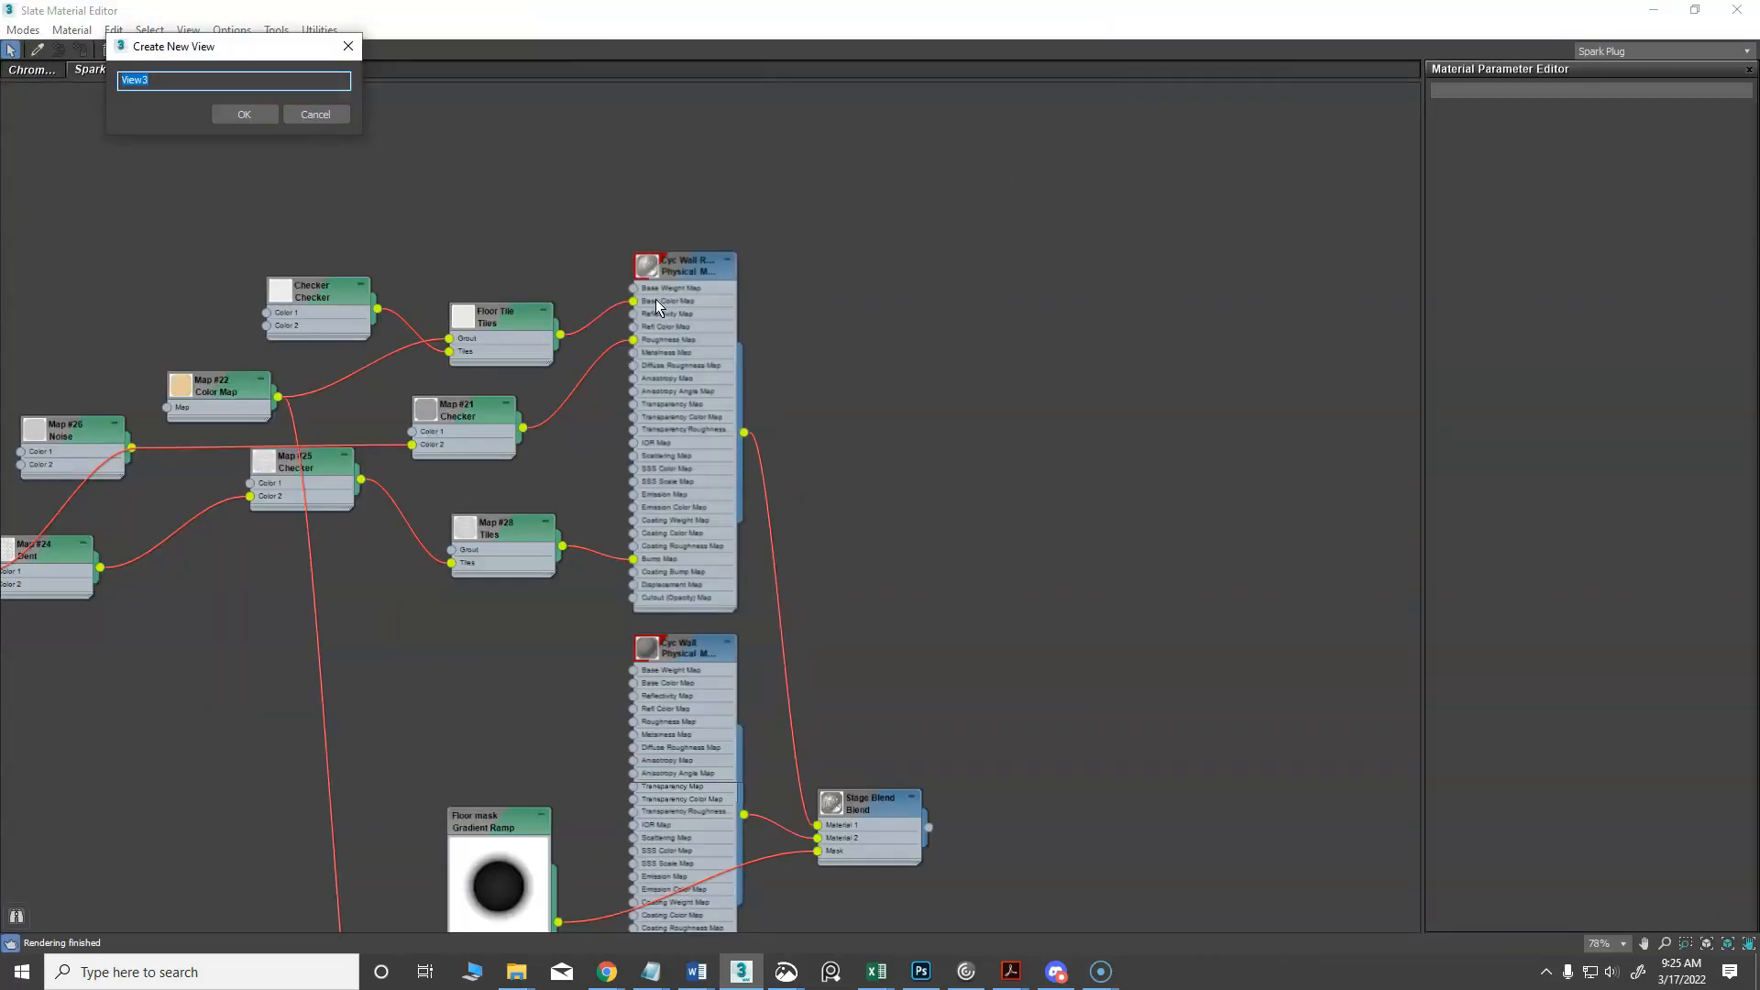
{"action": "type", "text": "S"}
{"action": "key", "text": "Return"}
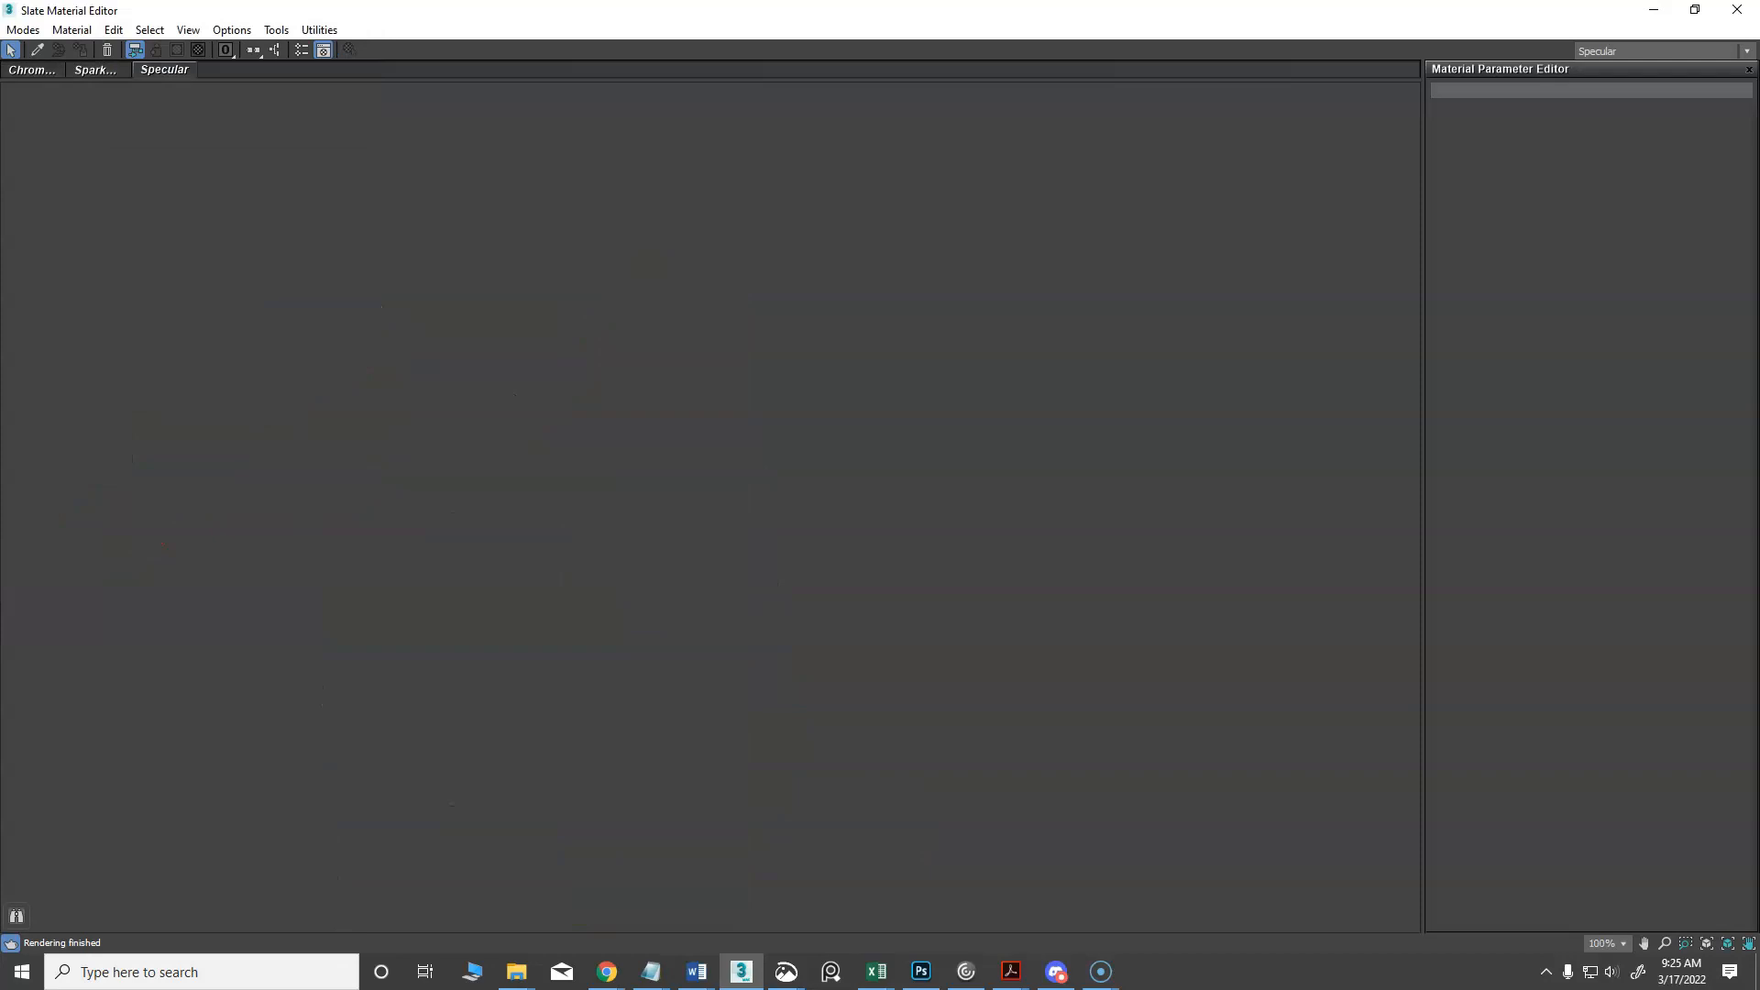
Add a Physical Material node to the Specular view, place it mid-canvas and enlarge its preview
{"action": "right_click", "coordinate": [493, 286]}
{"action": "mouse_move", "coordinate": [562, 303]}
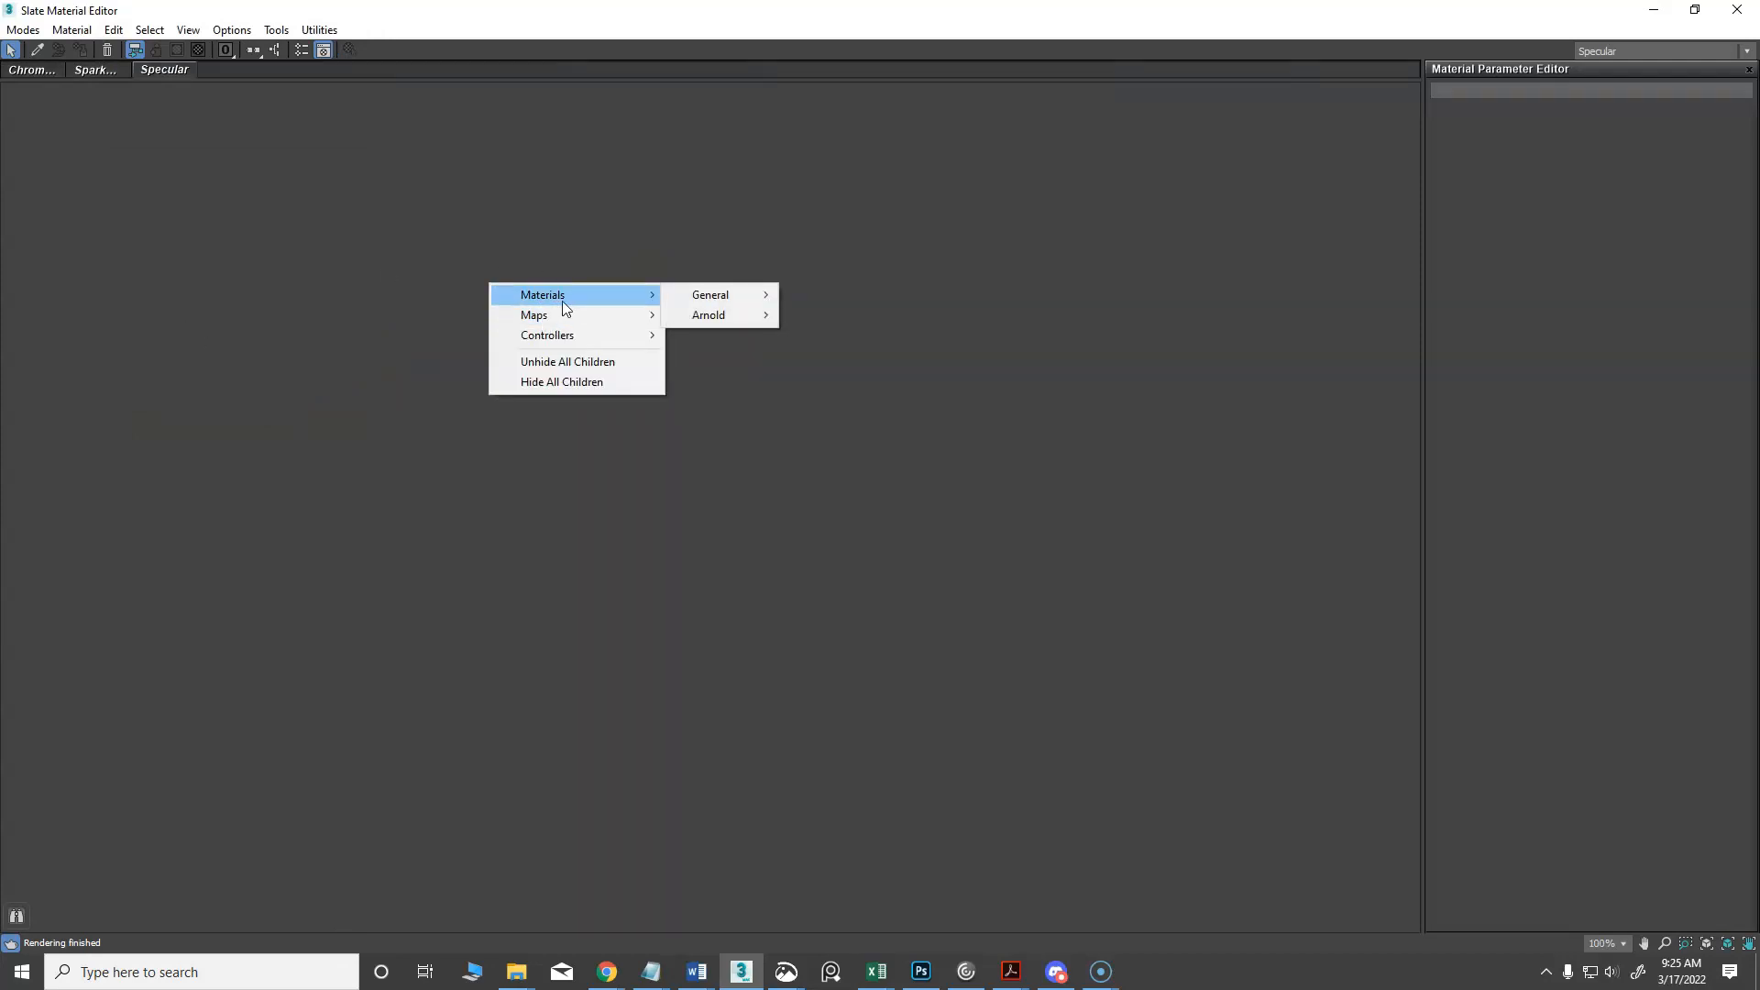
{"action": "mouse_move", "coordinate": [724, 294]}
{"action": "left_click", "coordinate": [794, 290]}
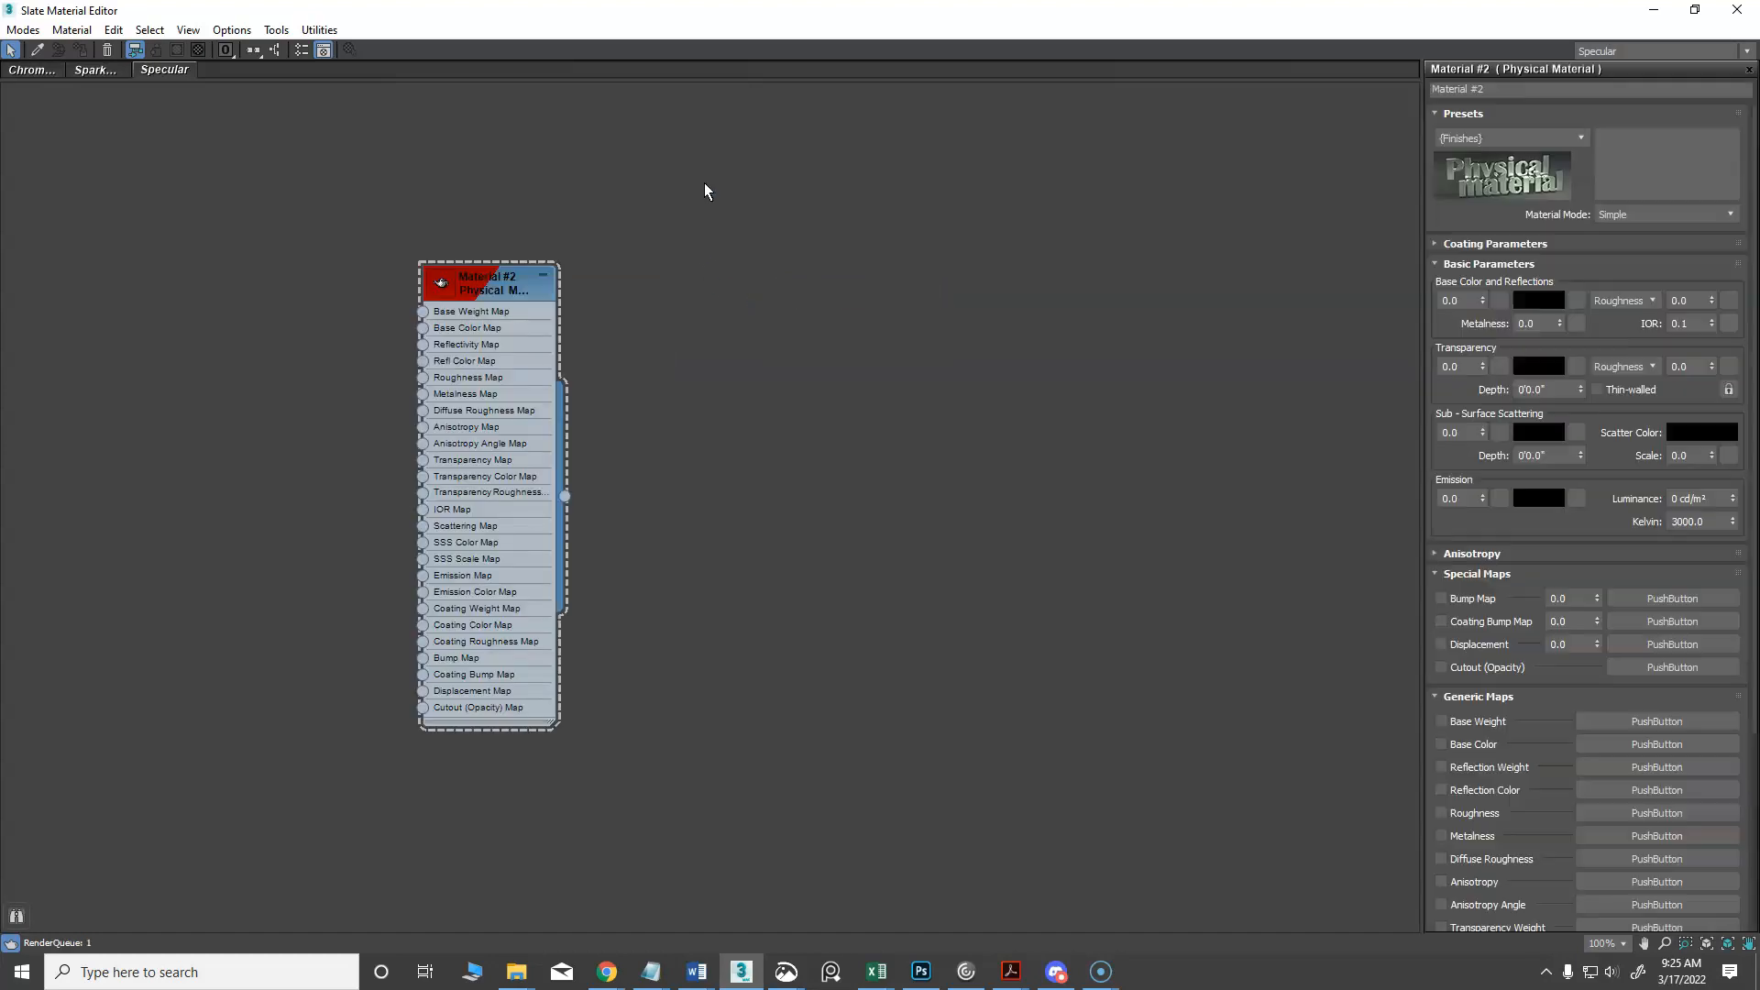
{"action": "left_click_drag", "start_coordinate": [440, 290], "coordinate": [784, 259]}
{"action": "double_click", "coordinate": [680, 246]}
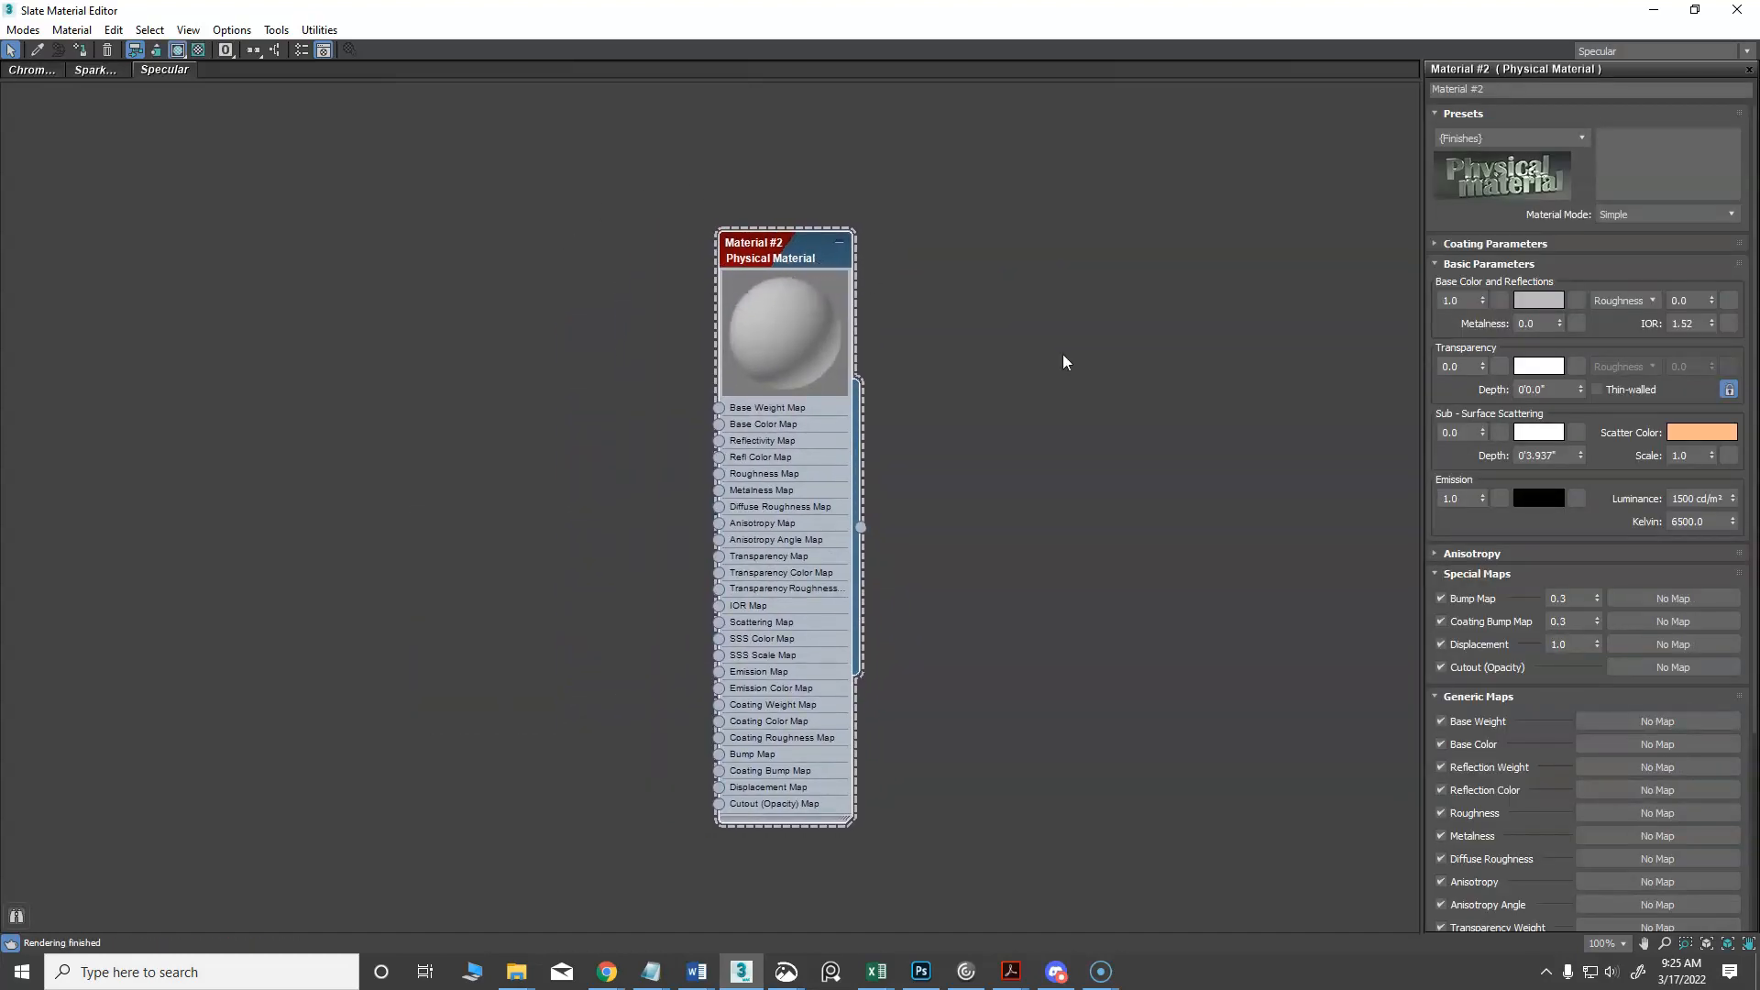
Switch the physical material to Advanced mode and set its base color to black
{"action": "left_click", "coordinate": [1625, 216]}
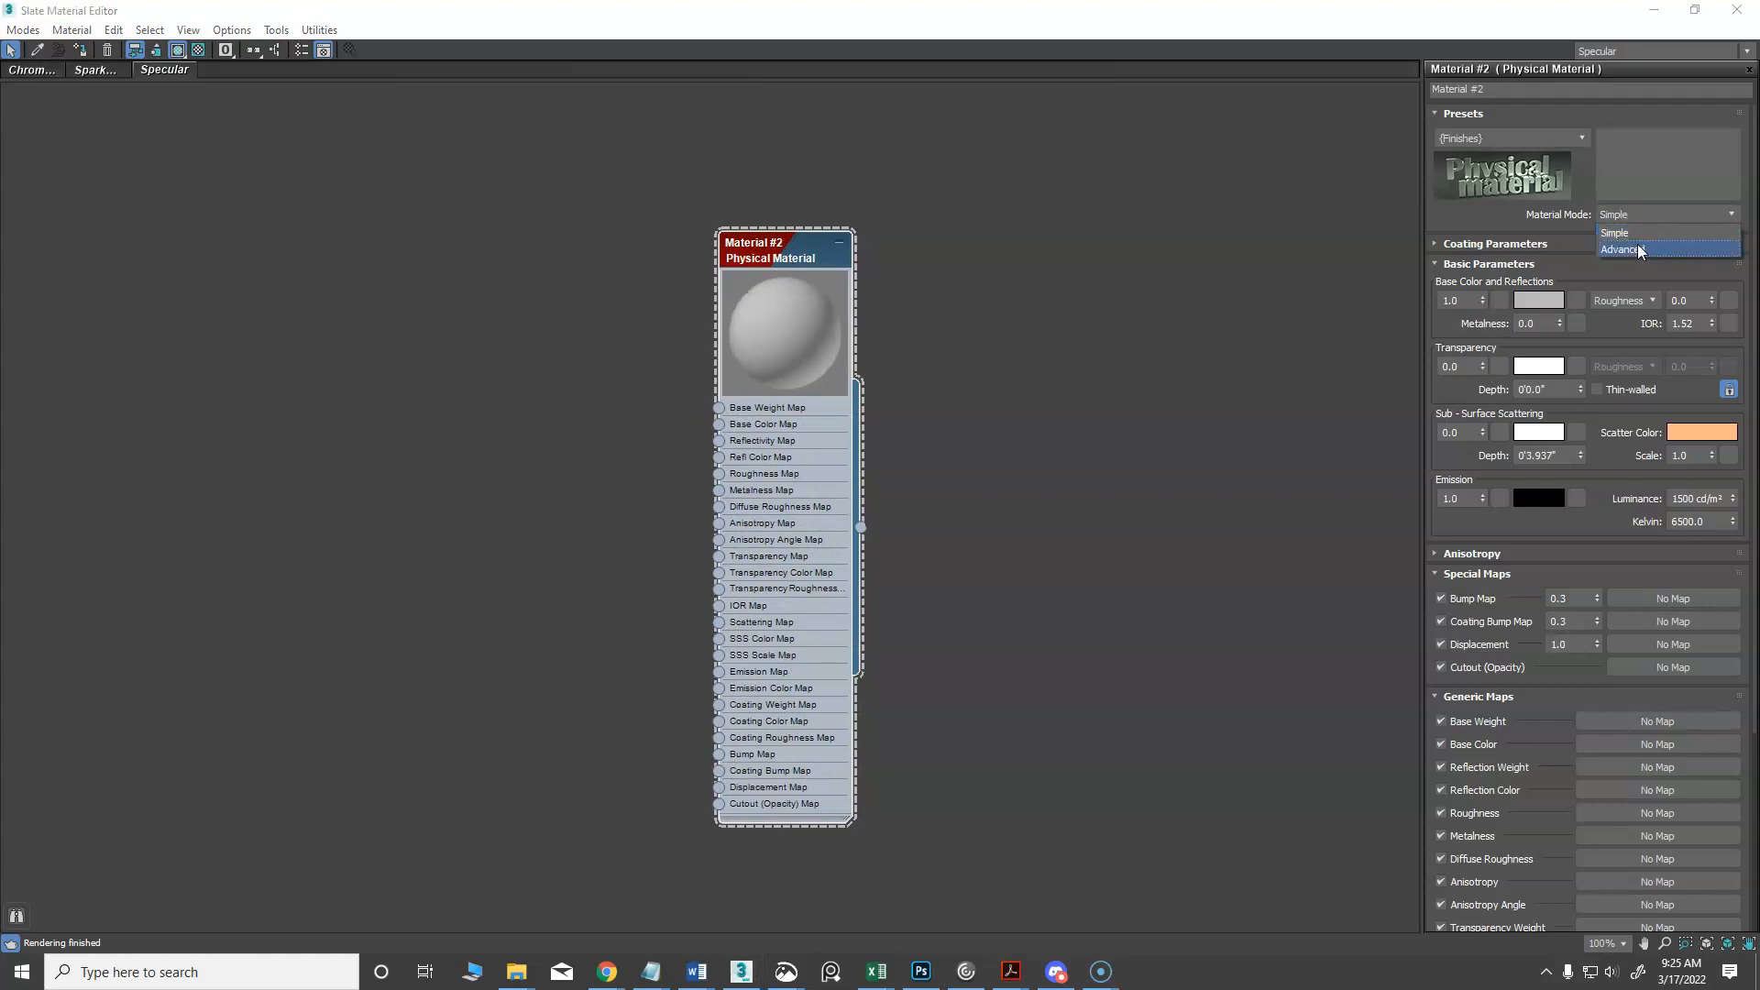
{"action": "left_click", "coordinate": [1641, 246]}
{"action": "left_click", "coordinate": [1538, 300]}
{"action": "left_click_drag", "start_coordinate": [542, 191], "coordinate": [542, 120]}
{"action": "left_click", "coordinate": [678, 284]}
Clone the black physical material, naming the original Matte and the copy Glossy
{"action": "mouse_move", "coordinate": [784, 261]}
{"action": "left_mouse_down"}
{"action": "mouse_move", "coordinate": [638, 240]}
{"action": "mouse_move", "coordinate": [904, 240]}
{"action": "left_mouse_up"}
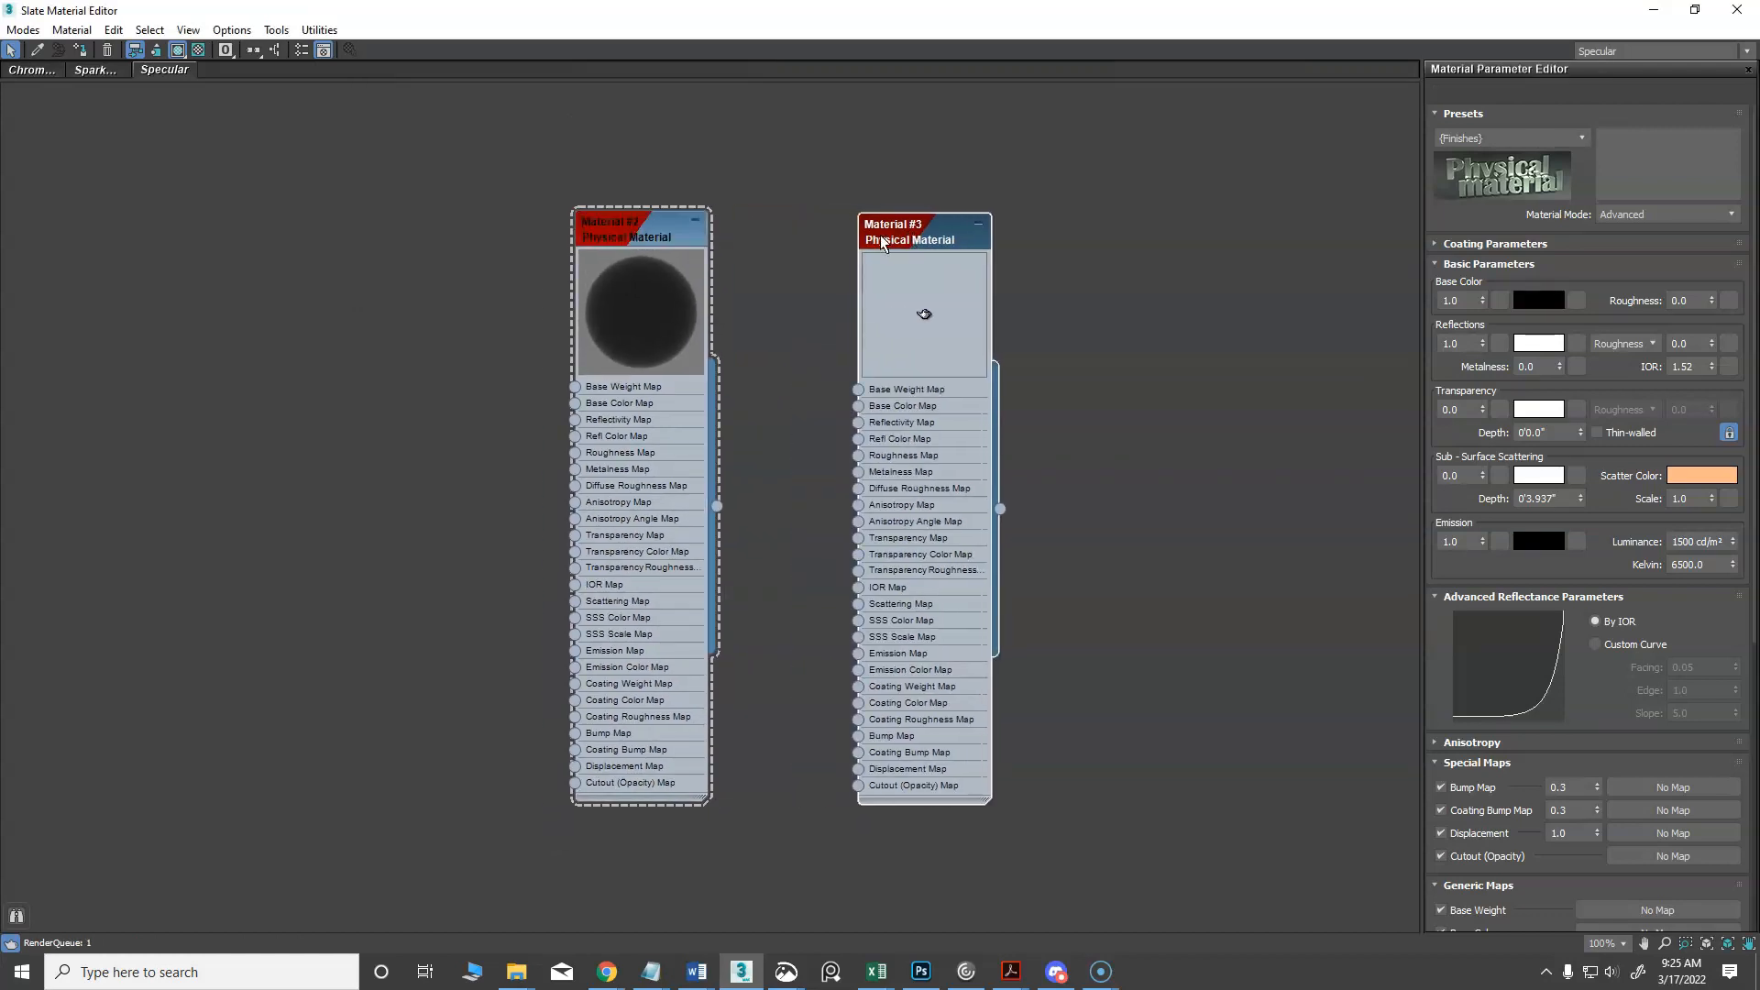
{"action": "left_click", "coordinate": [630, 235]}
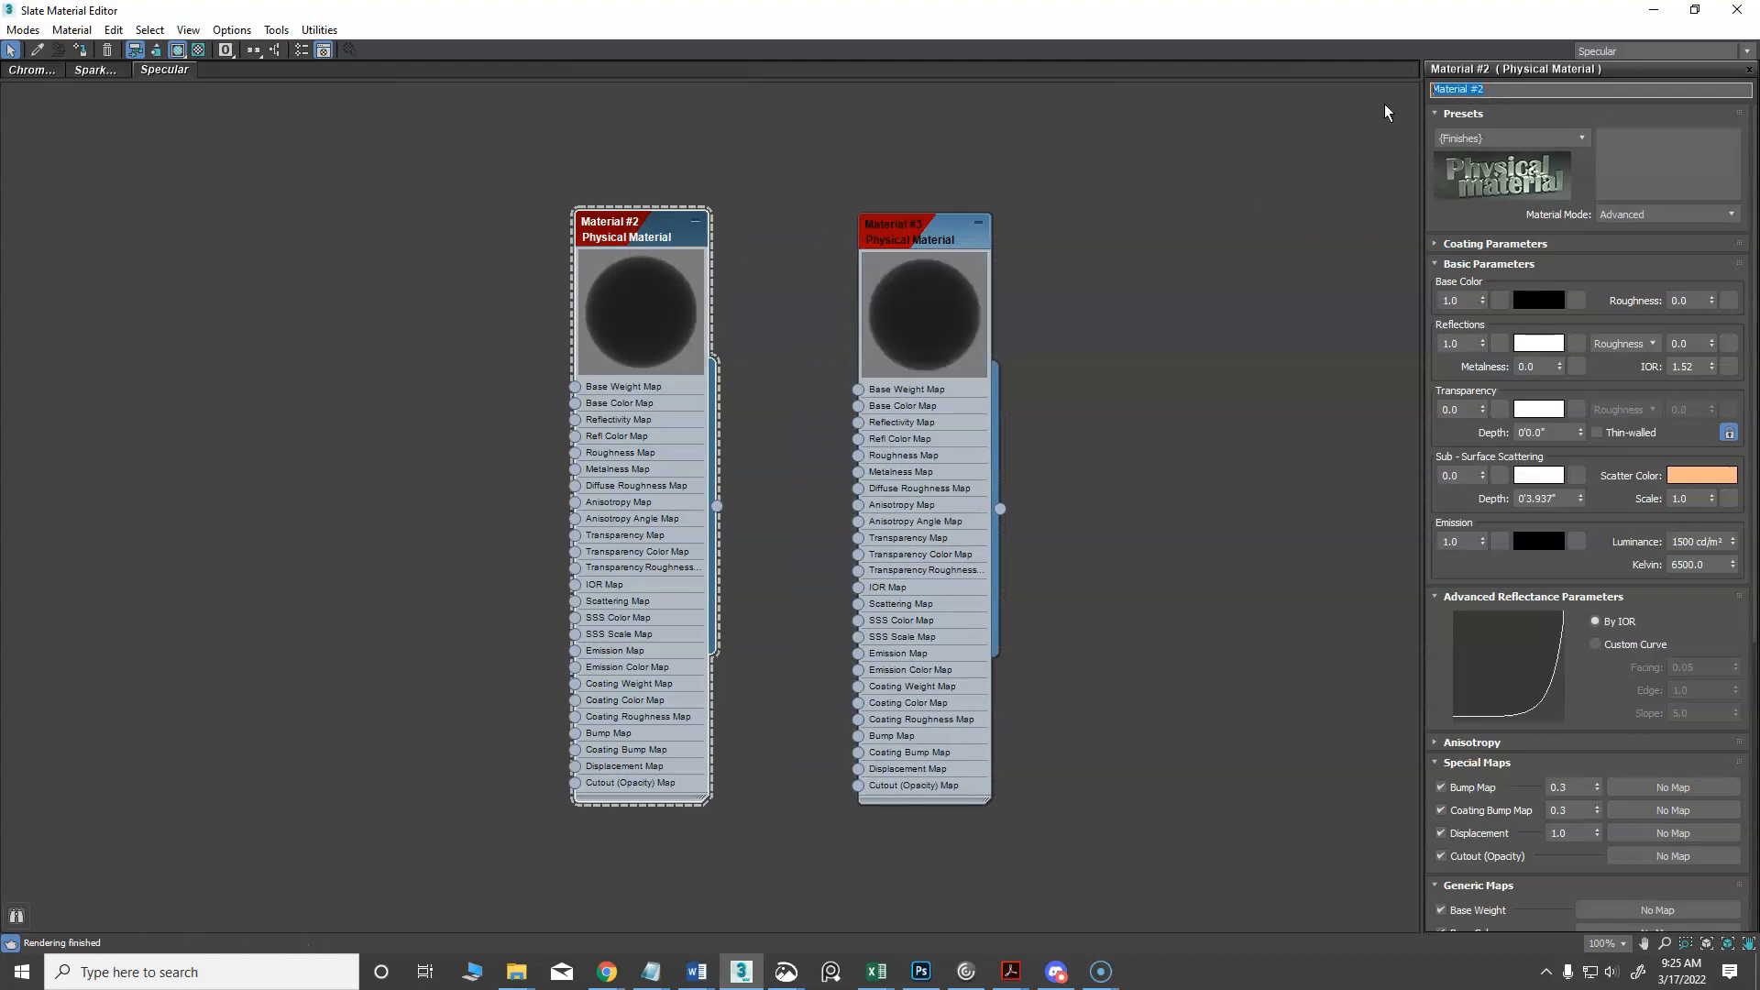
{"action": "type", "text": "Matte"}
{"action": "left_click", "coordinate": [888, 238]}
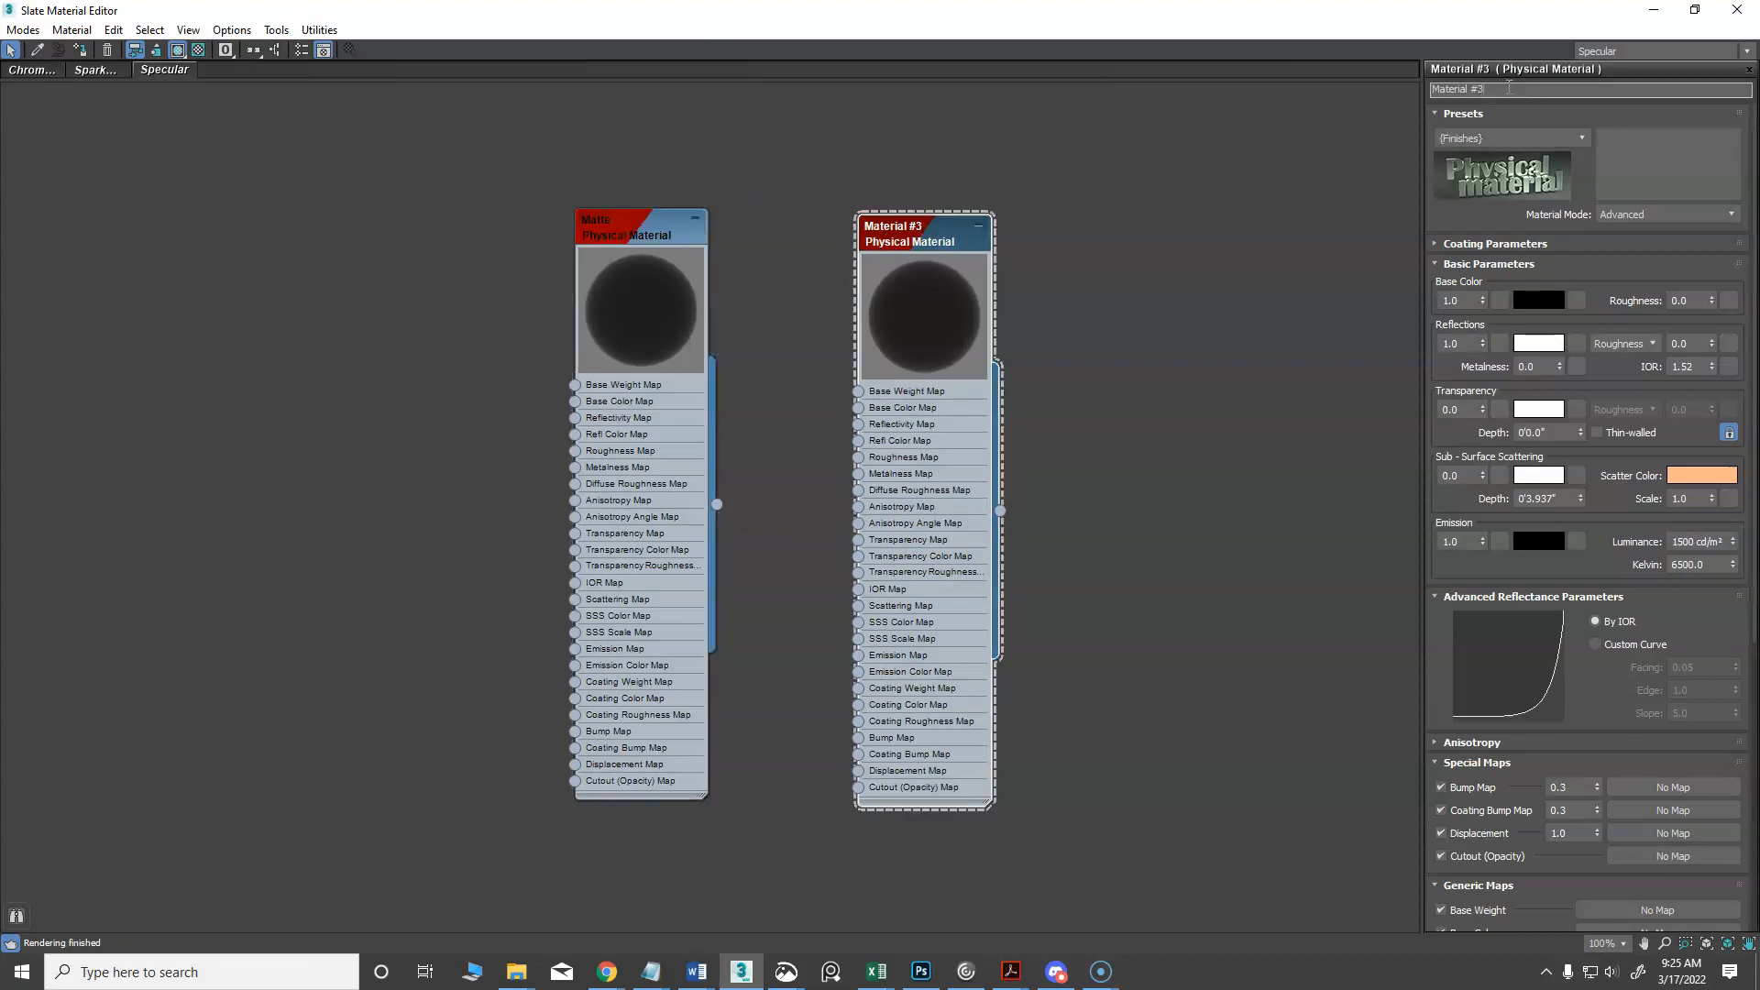
{"action": "type", "text": "Glossy"}
Set the Matte material's reflection weight to 0.0 and raise its reflection roughness
{"action": "left_click", "coordinate": [673, 265]}
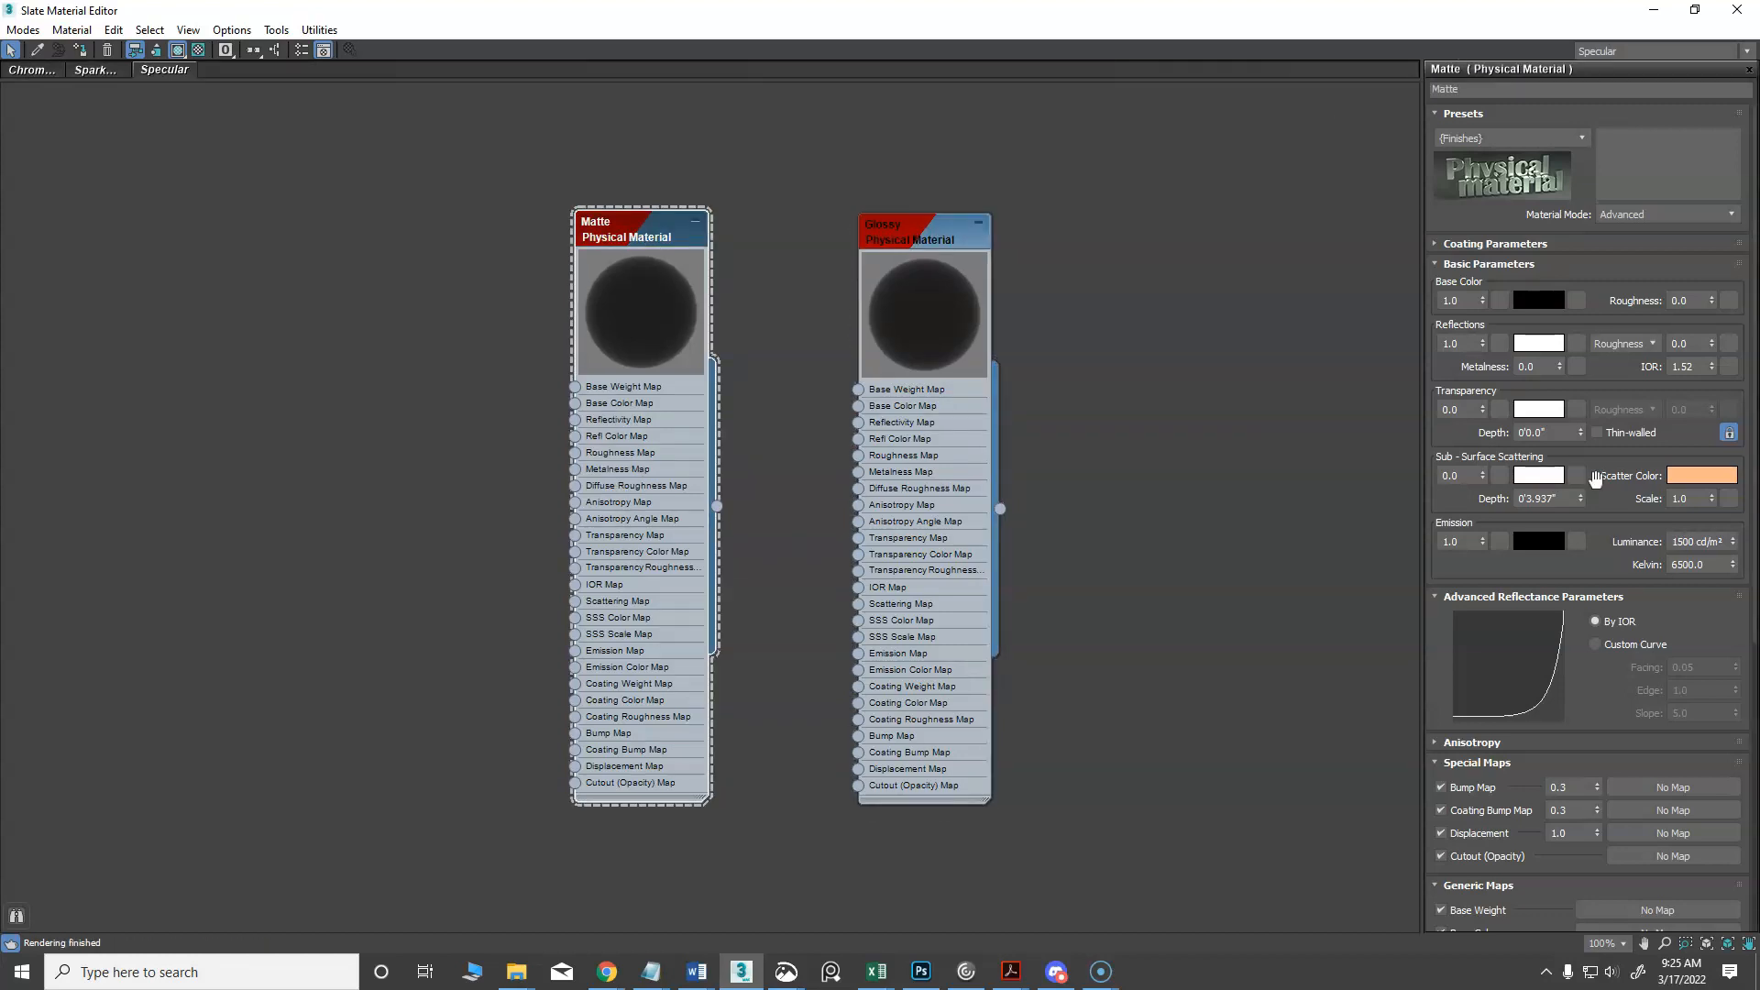
{"action": "right_click", "coordinate": [1483, 346]}
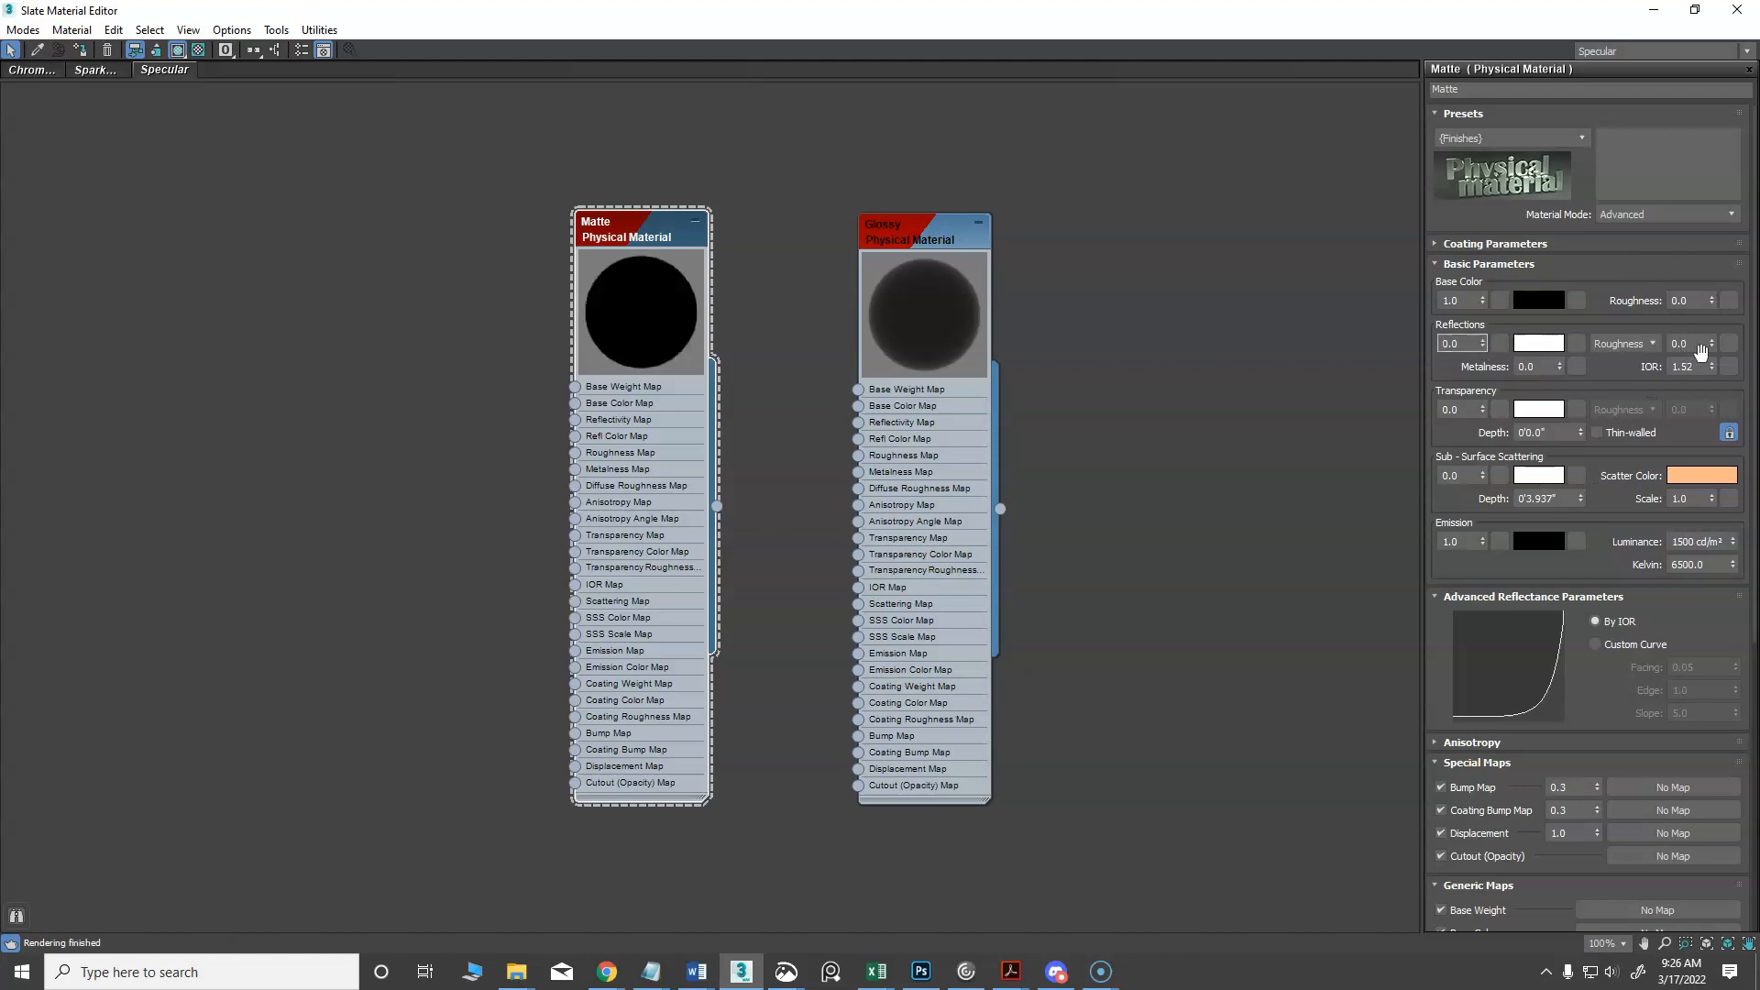
{"action": "left_click_drag", "start_coordinate": [1712, 348], "coordinate": [1713, 124]}
Set the Glossy material's reflection roughness to 0.49 and arrange the Matte and Glossy nodes close together
{"action": "left_click", "coordinate": [946, 275]}
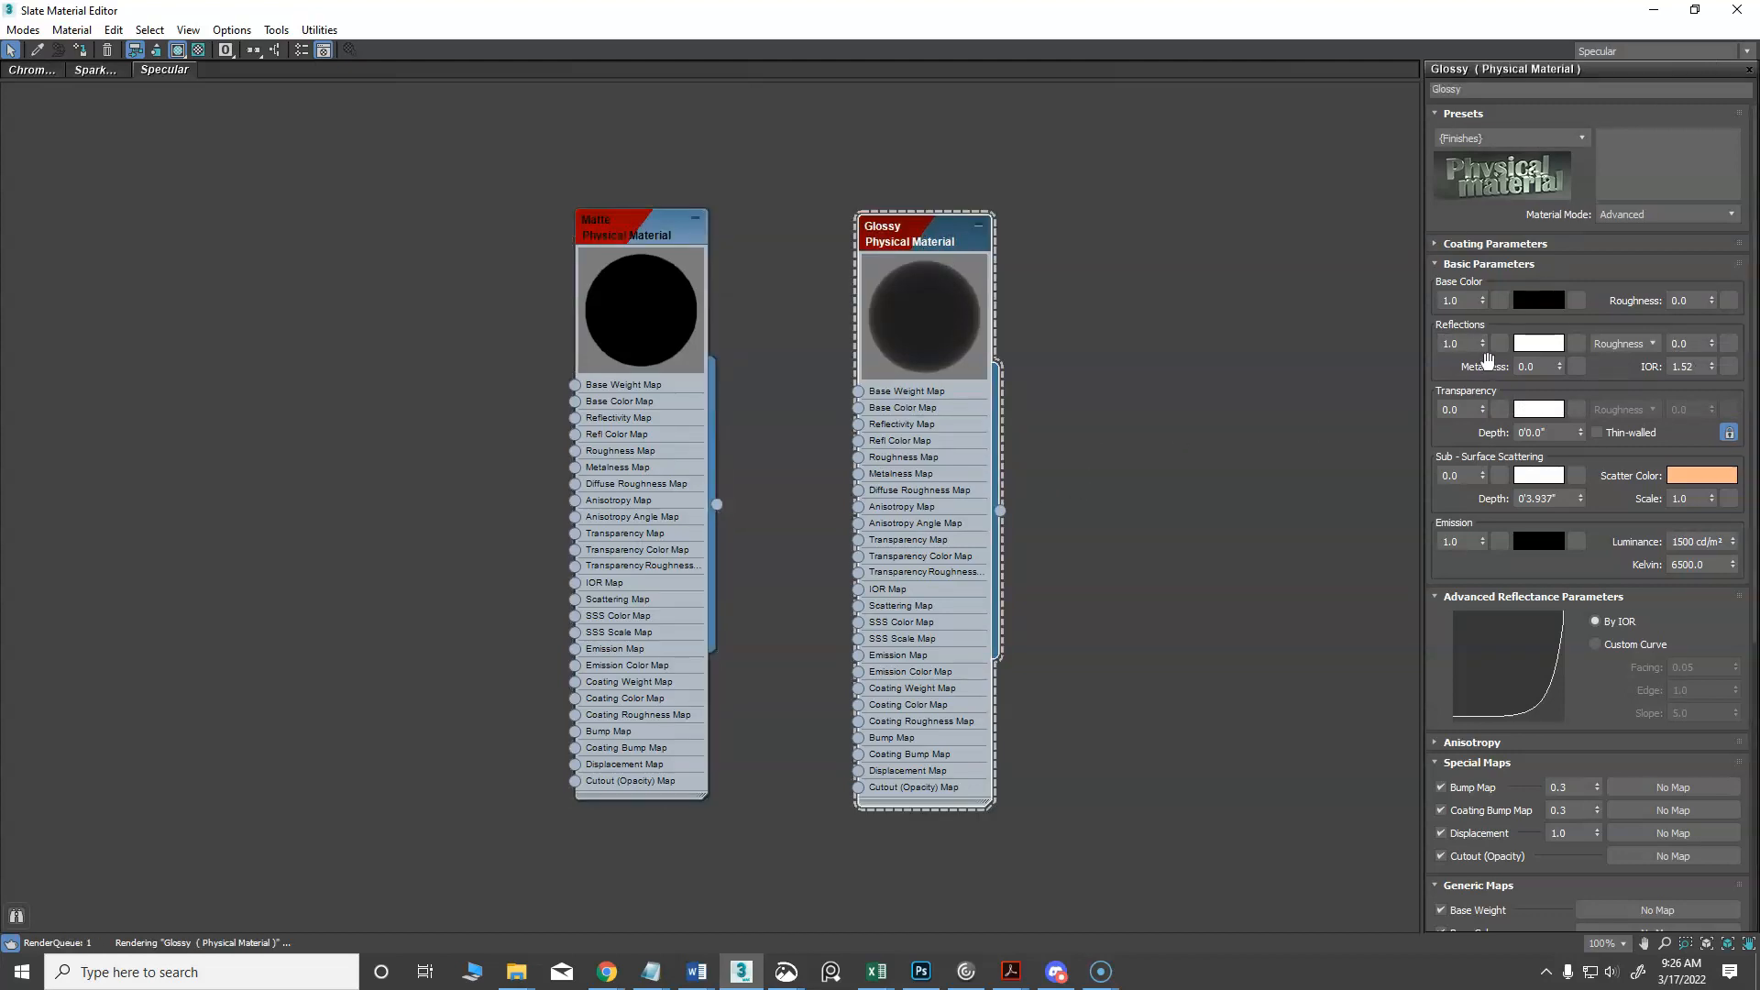
{"action": "left_click_drag", "start_coordinate": [1712, 346], "coordinate": [1708, 301]}
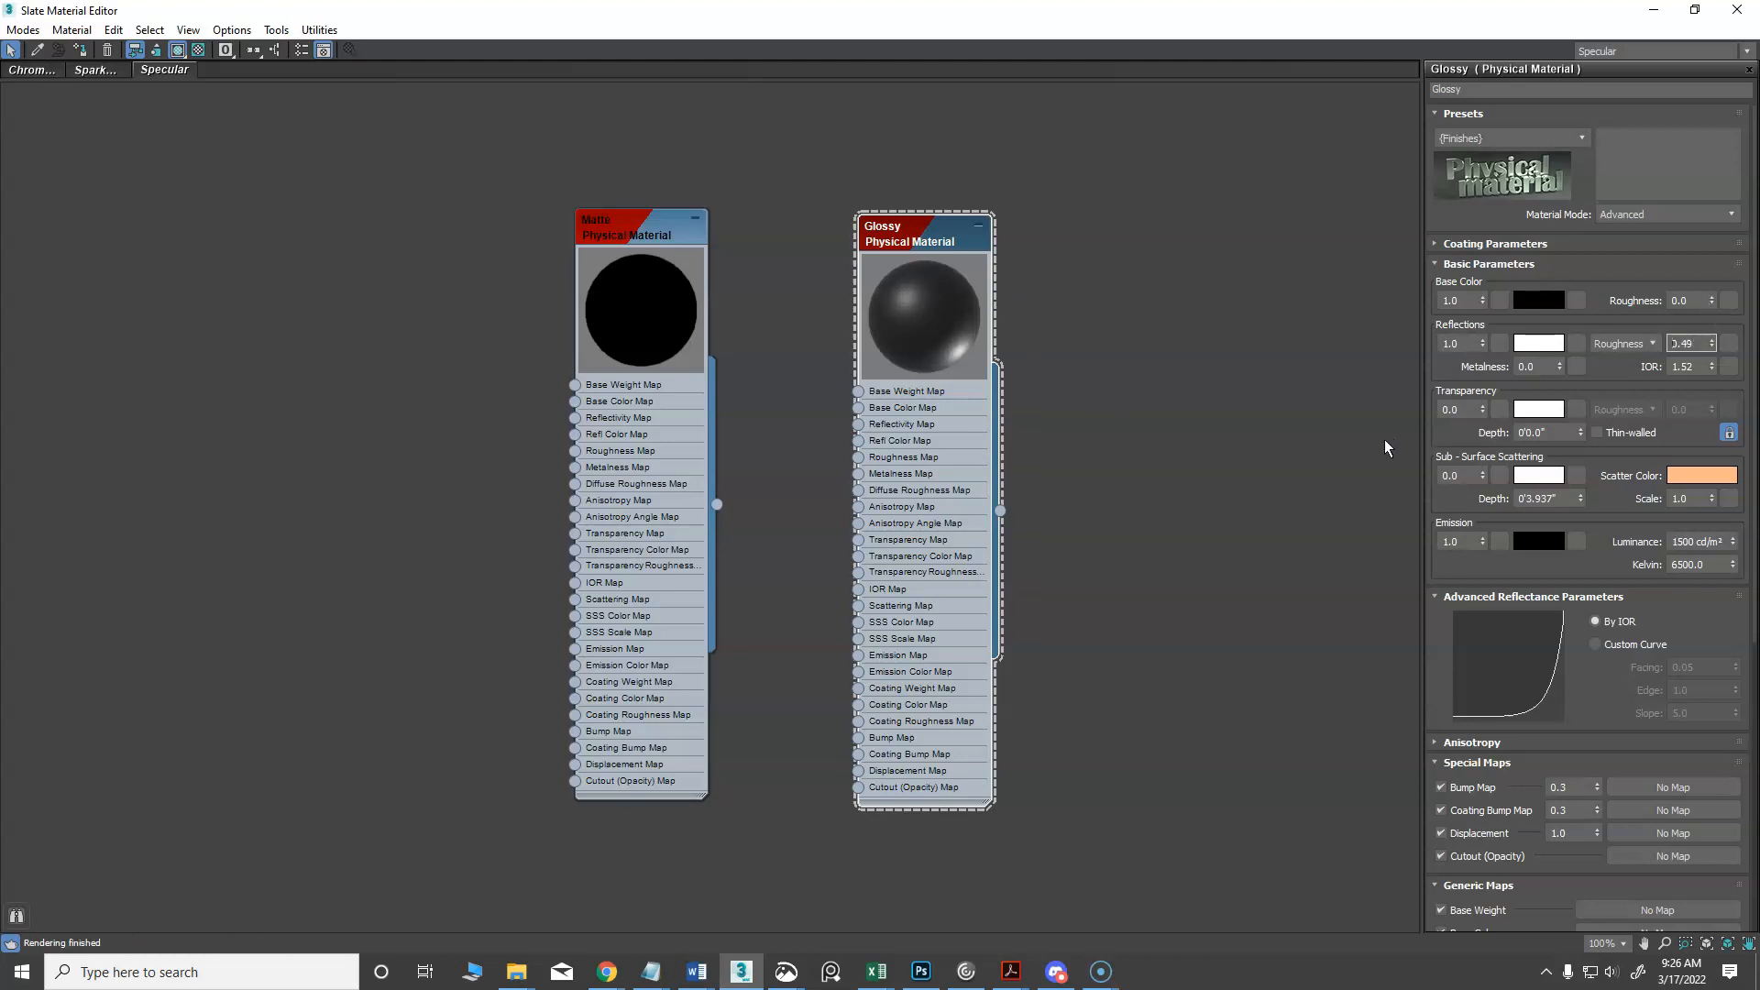
{"action": "left_click_drag", "start_coordinate": [890, 234], "coordinate": [998, 240]}
{"action": "left_click_drag", "start_coordinate": [688, 240], "coordinate": [903, 252]}
Restore the material editor to a floating window, bring both nodes into view and move it clear of the camera viewport
{"action": "left_click", "coordinate": [1694, 10]}
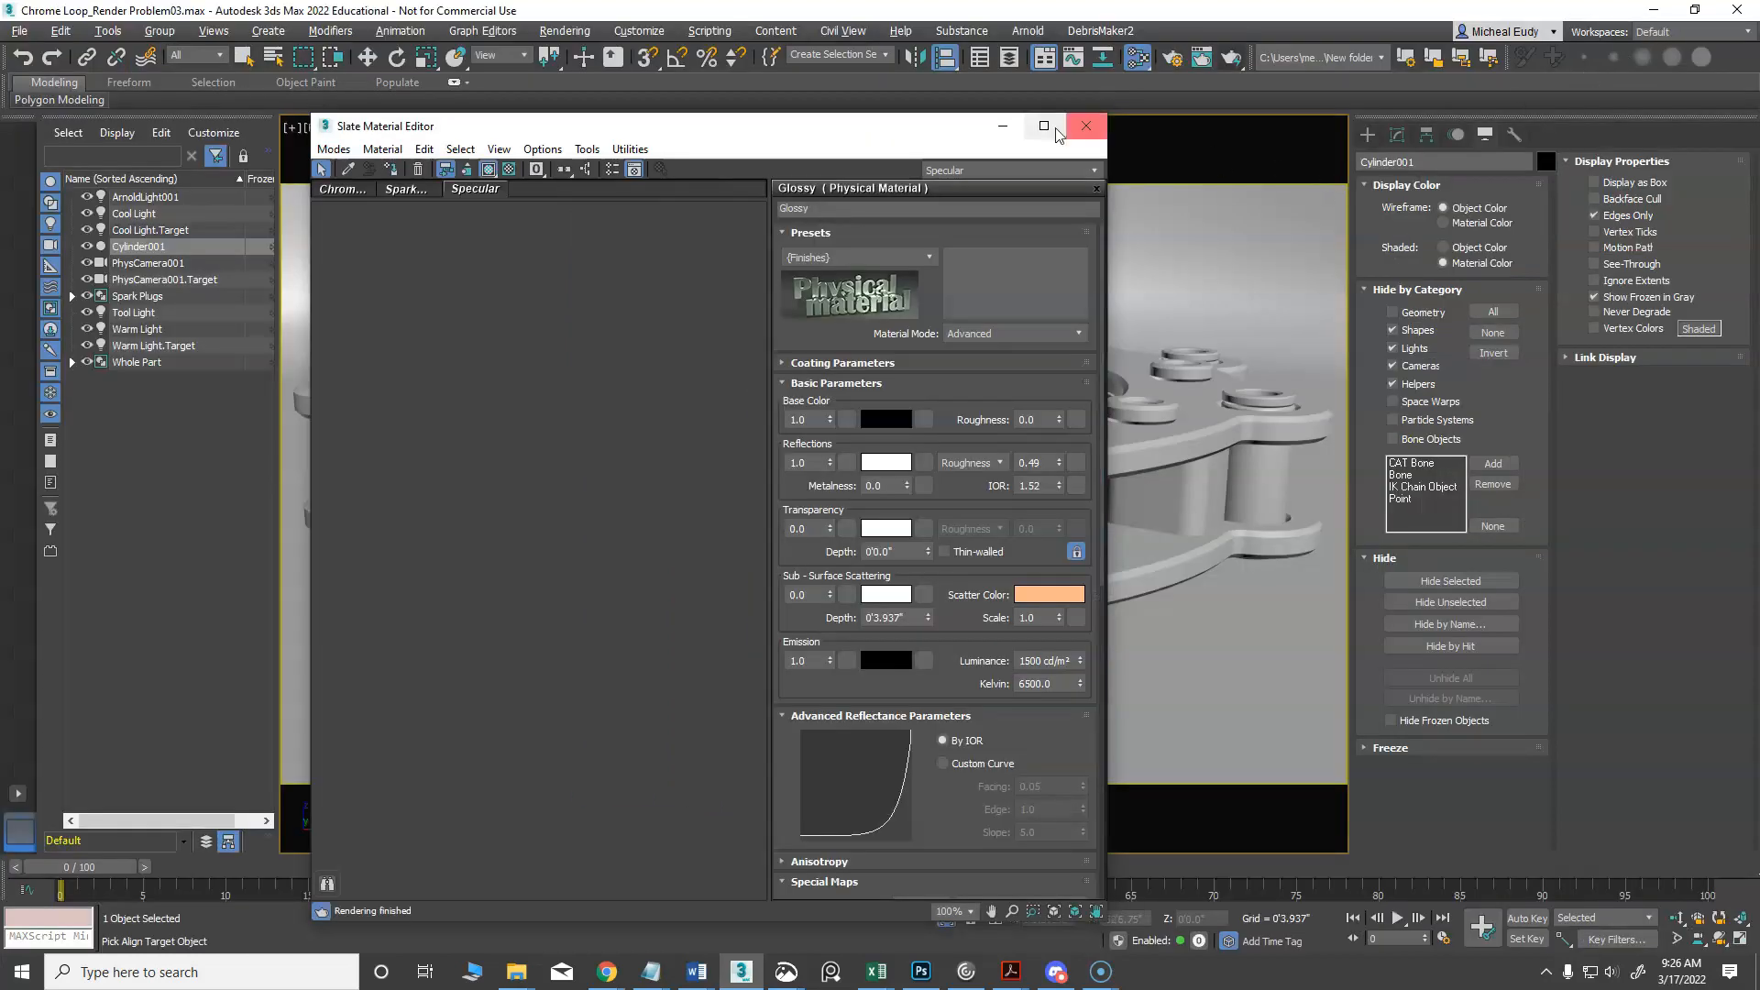
{"action": "middle_click_drag", "start_coordinate": [672, 356], "coordinate": [489, 409]}
{"action": "scroll", "coordinate": [617, 486], "scroll_direction": "down", "scroll_amount": 3}
{"action": "left_click", "coordinate": [691, 411]}
{"action": "scroll", "coordinate": [550, 362], "scroll_direction": "up", "scroll_amount": 4}
{"action": "left_click_drag", "start_coordinate": [696, 125], "coordinate": [1284, 184]}
{"action": "left_click_drag", "start_coordinate": [1510, 231], "coordinate": [1373, 563]}
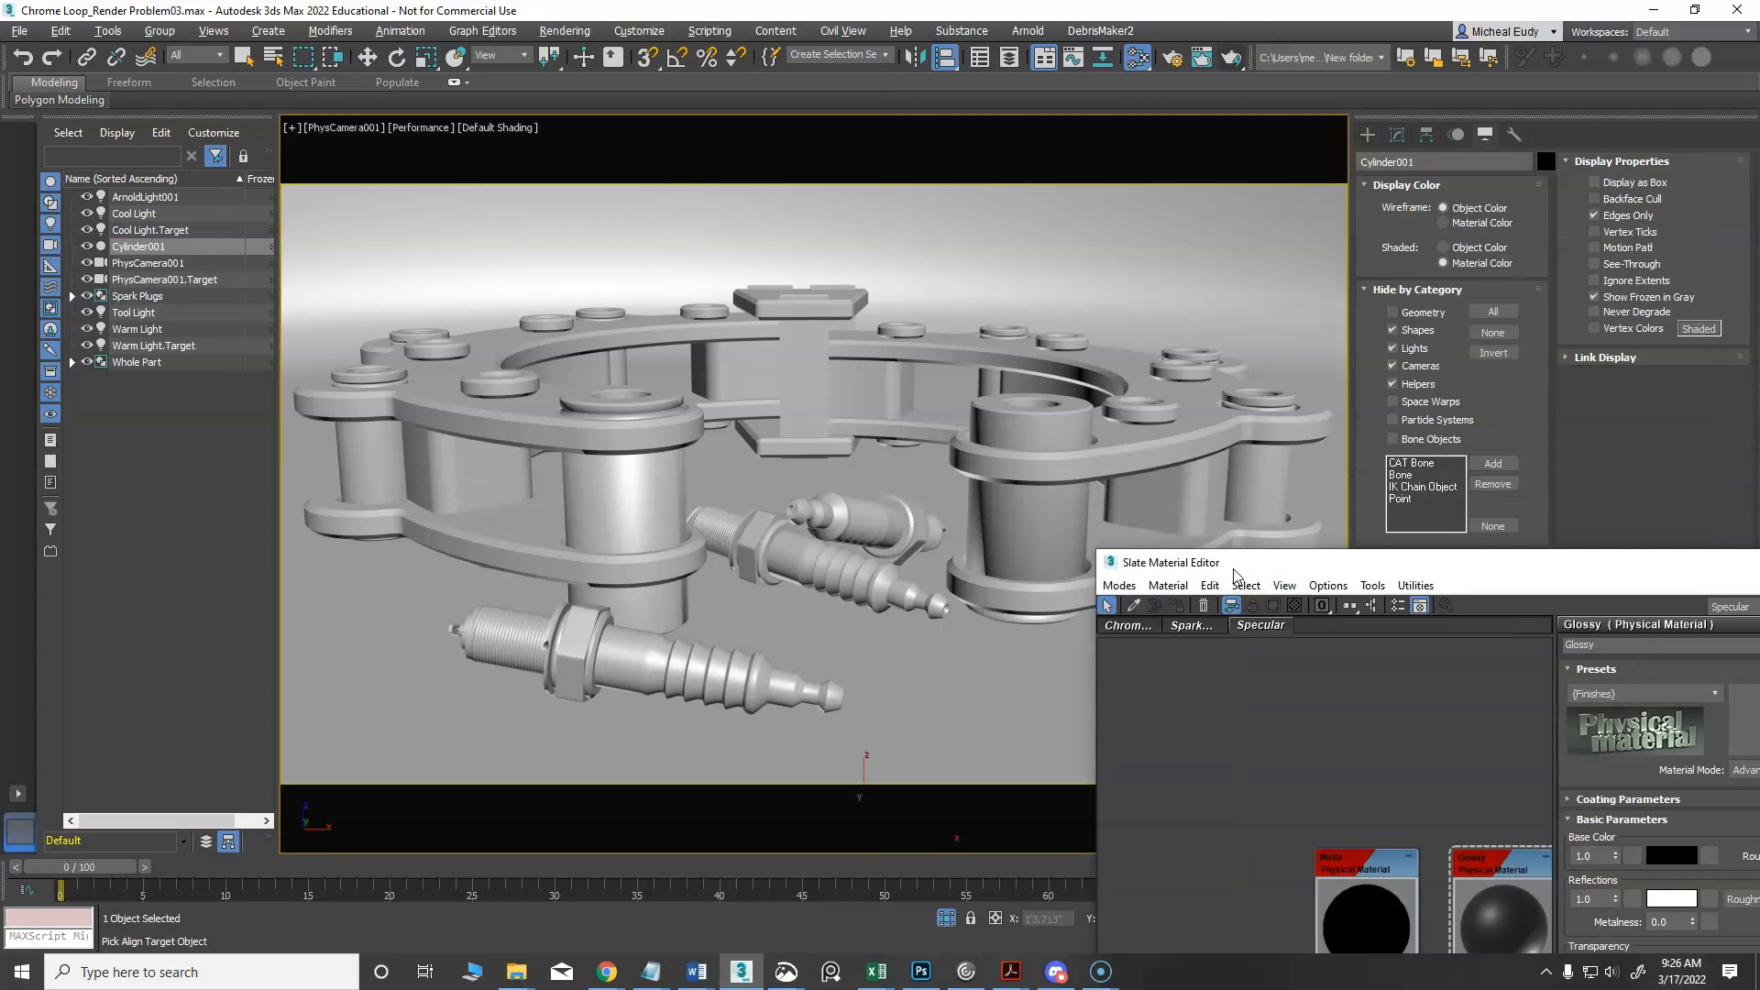
{"action": "left_click", "coordinate": [1067, 546]}
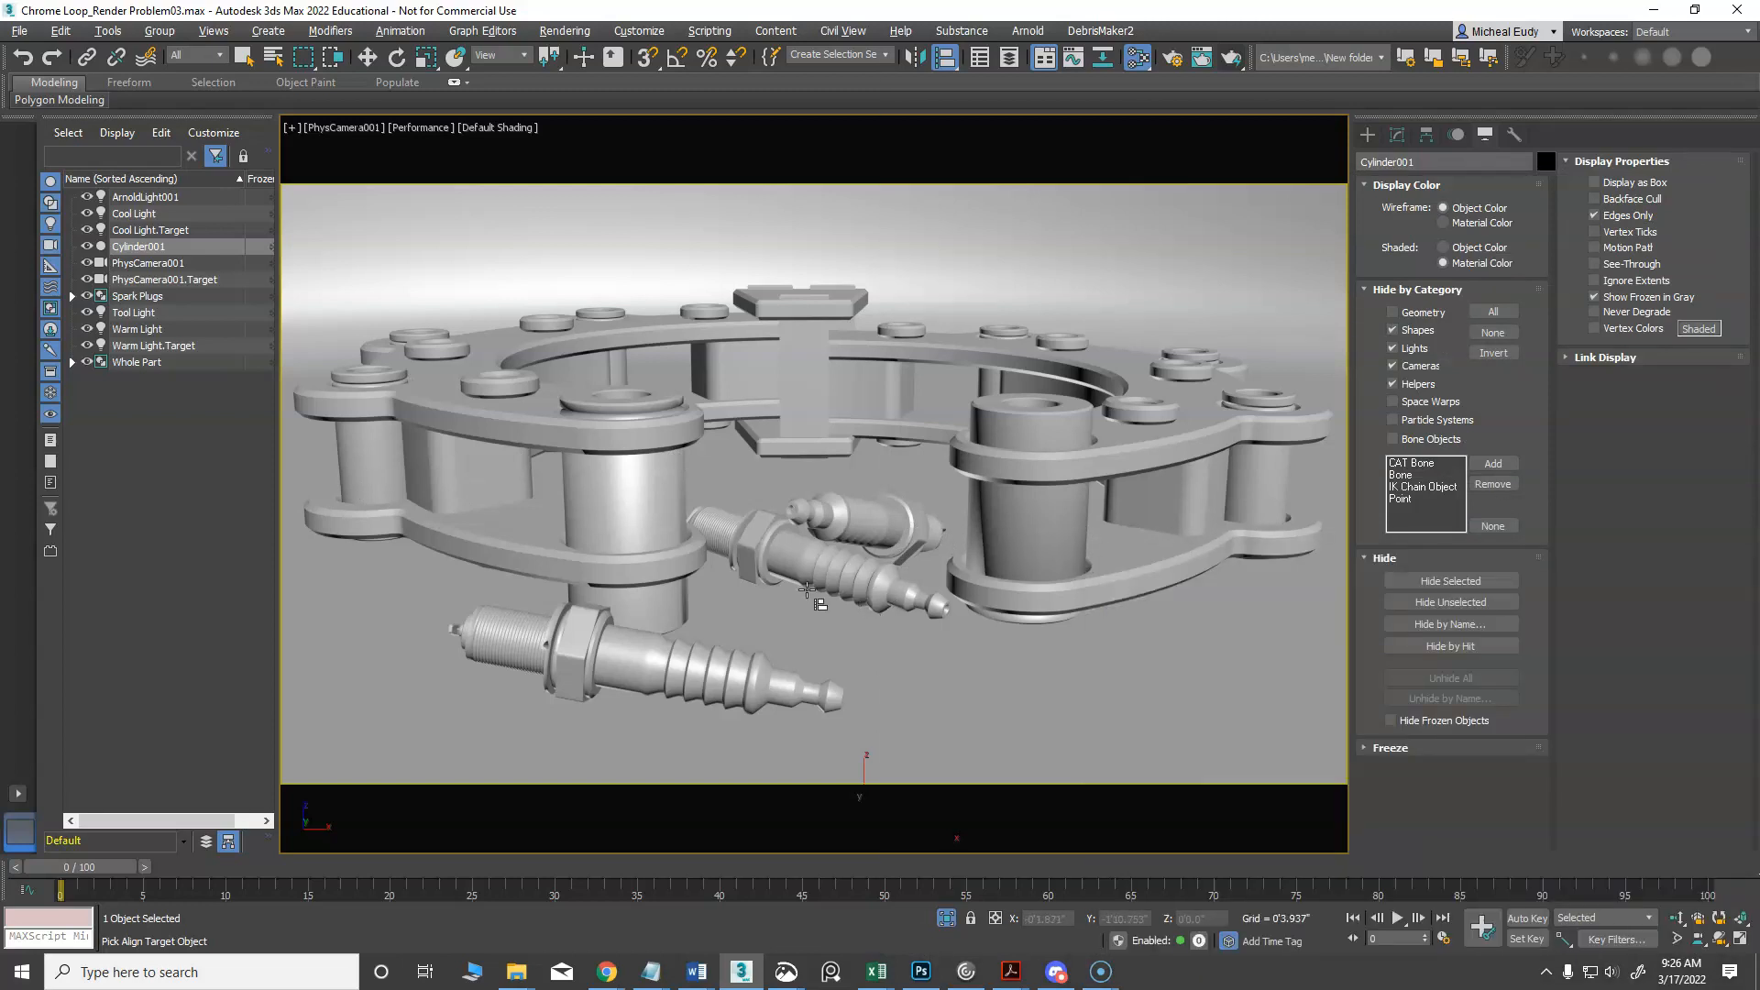
Turn on edged faces in the camera viewport and open the Whole Part group
{"action": "key", "text": "F4"}
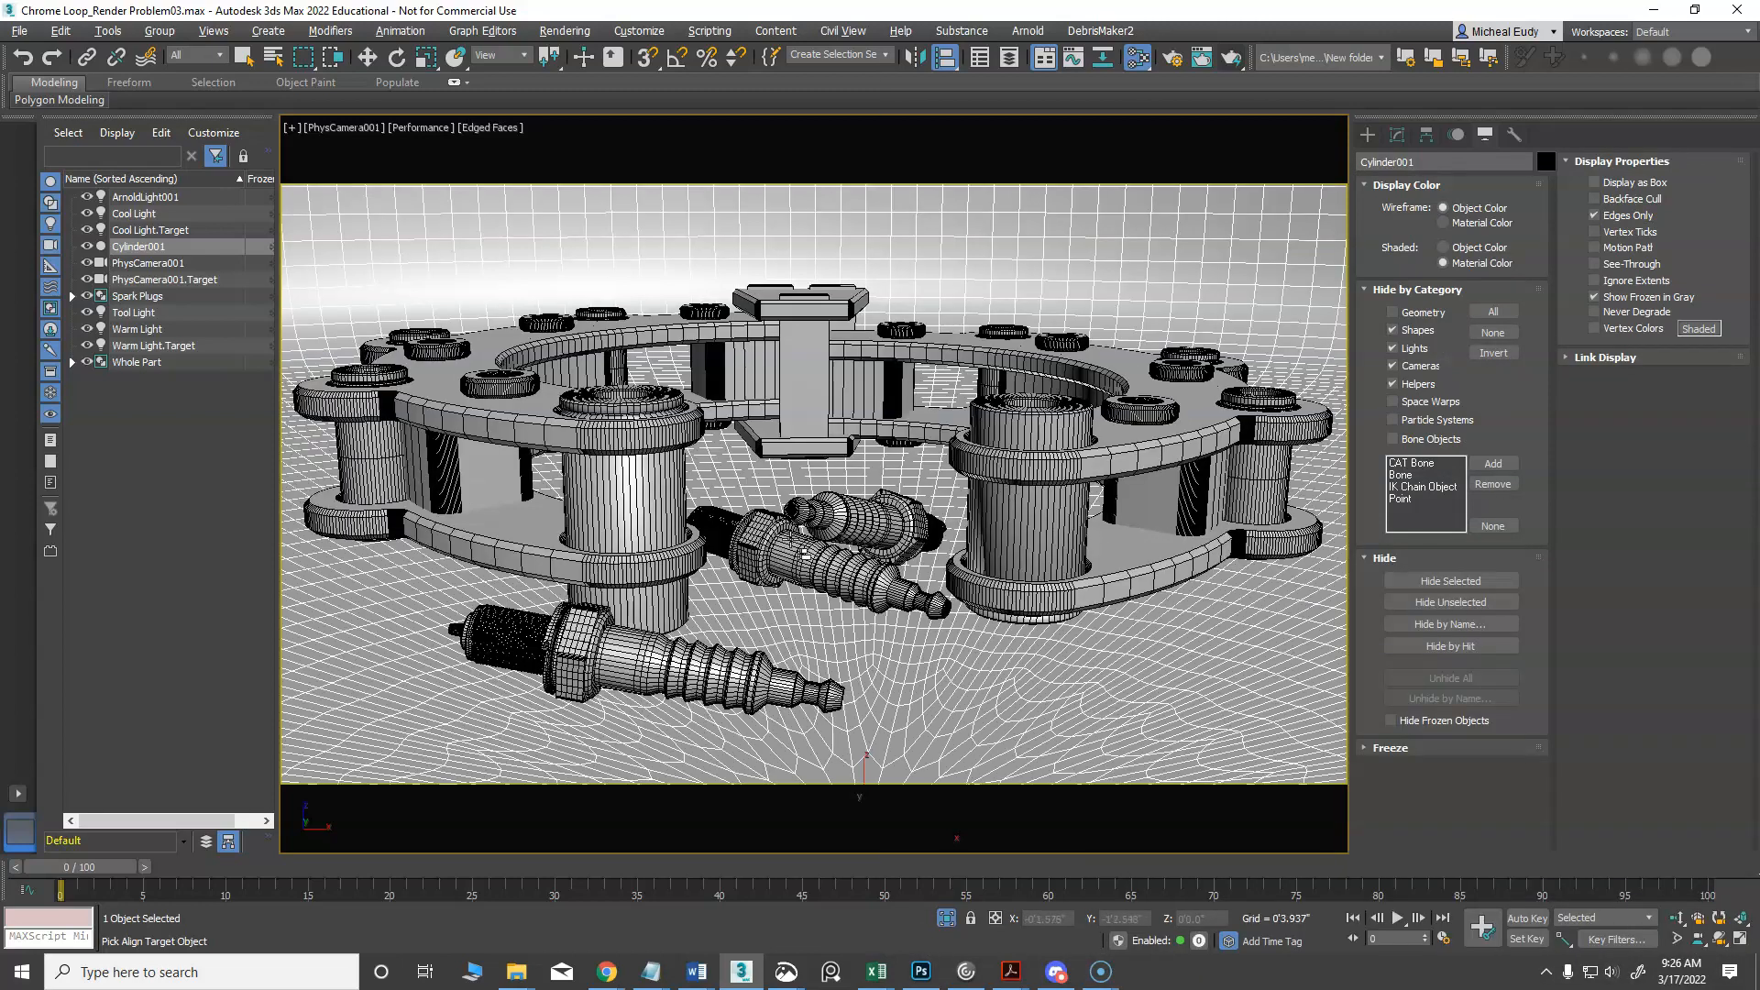
{"action": "key", "text": "w"}
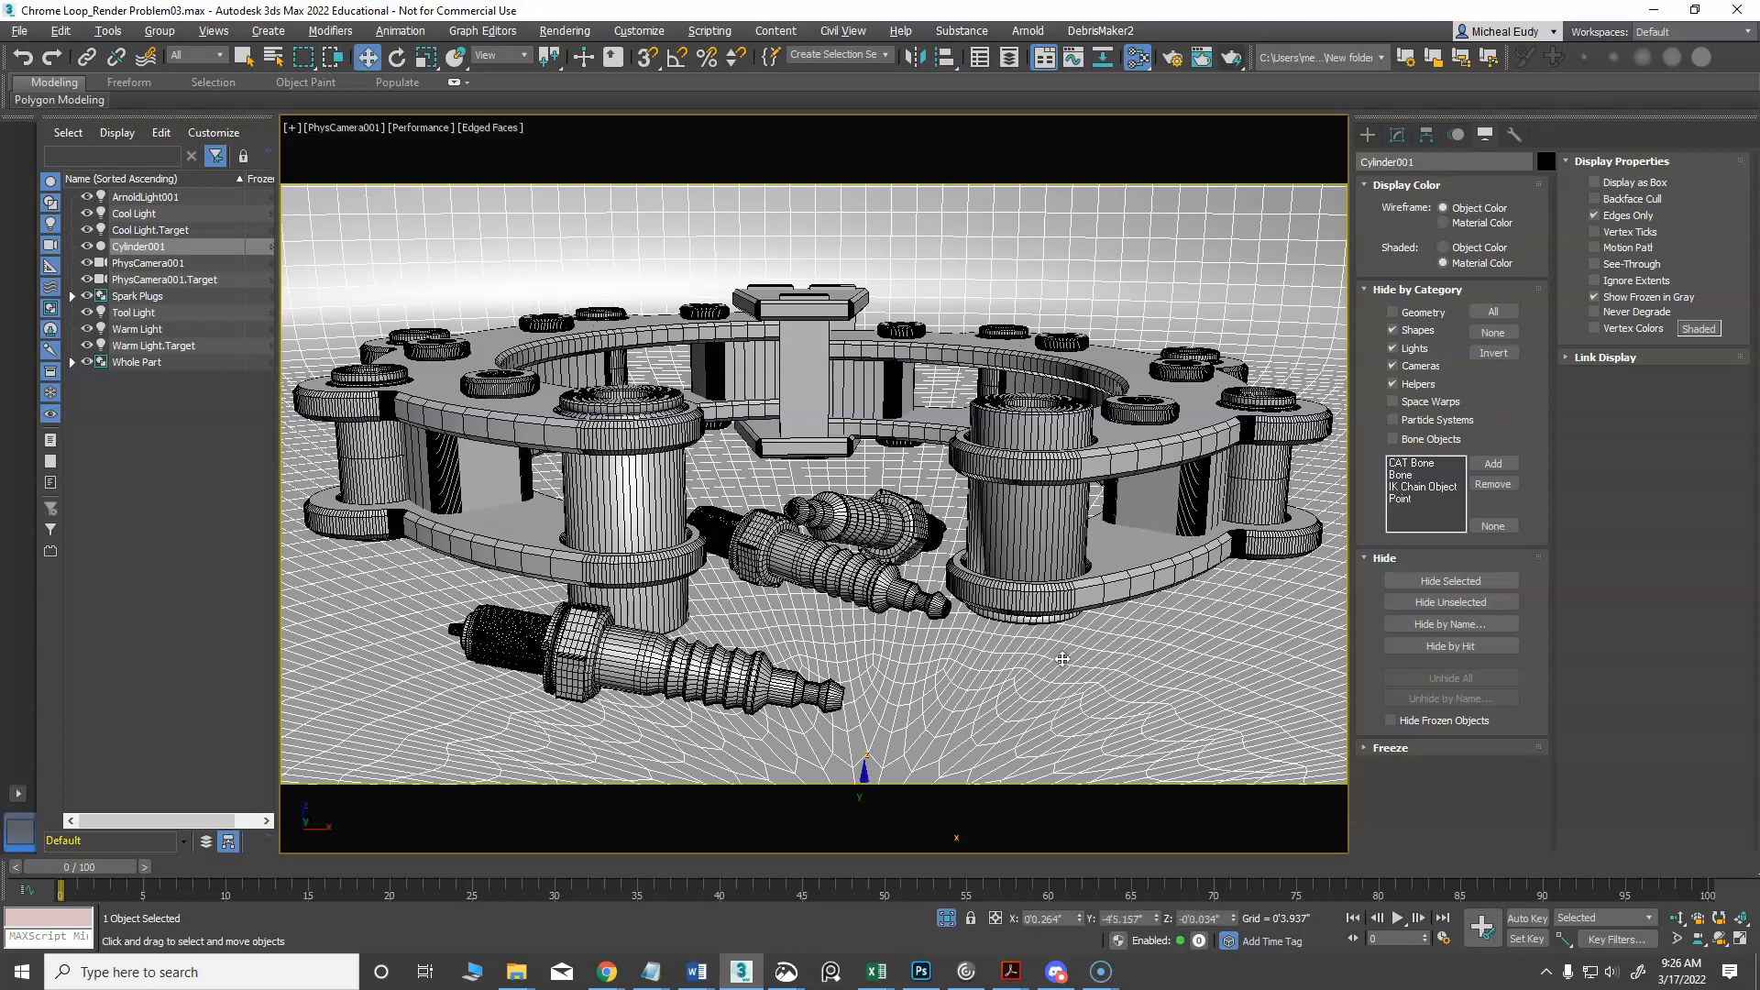
{"action": "left_click", "coordinate": [859, 574]}
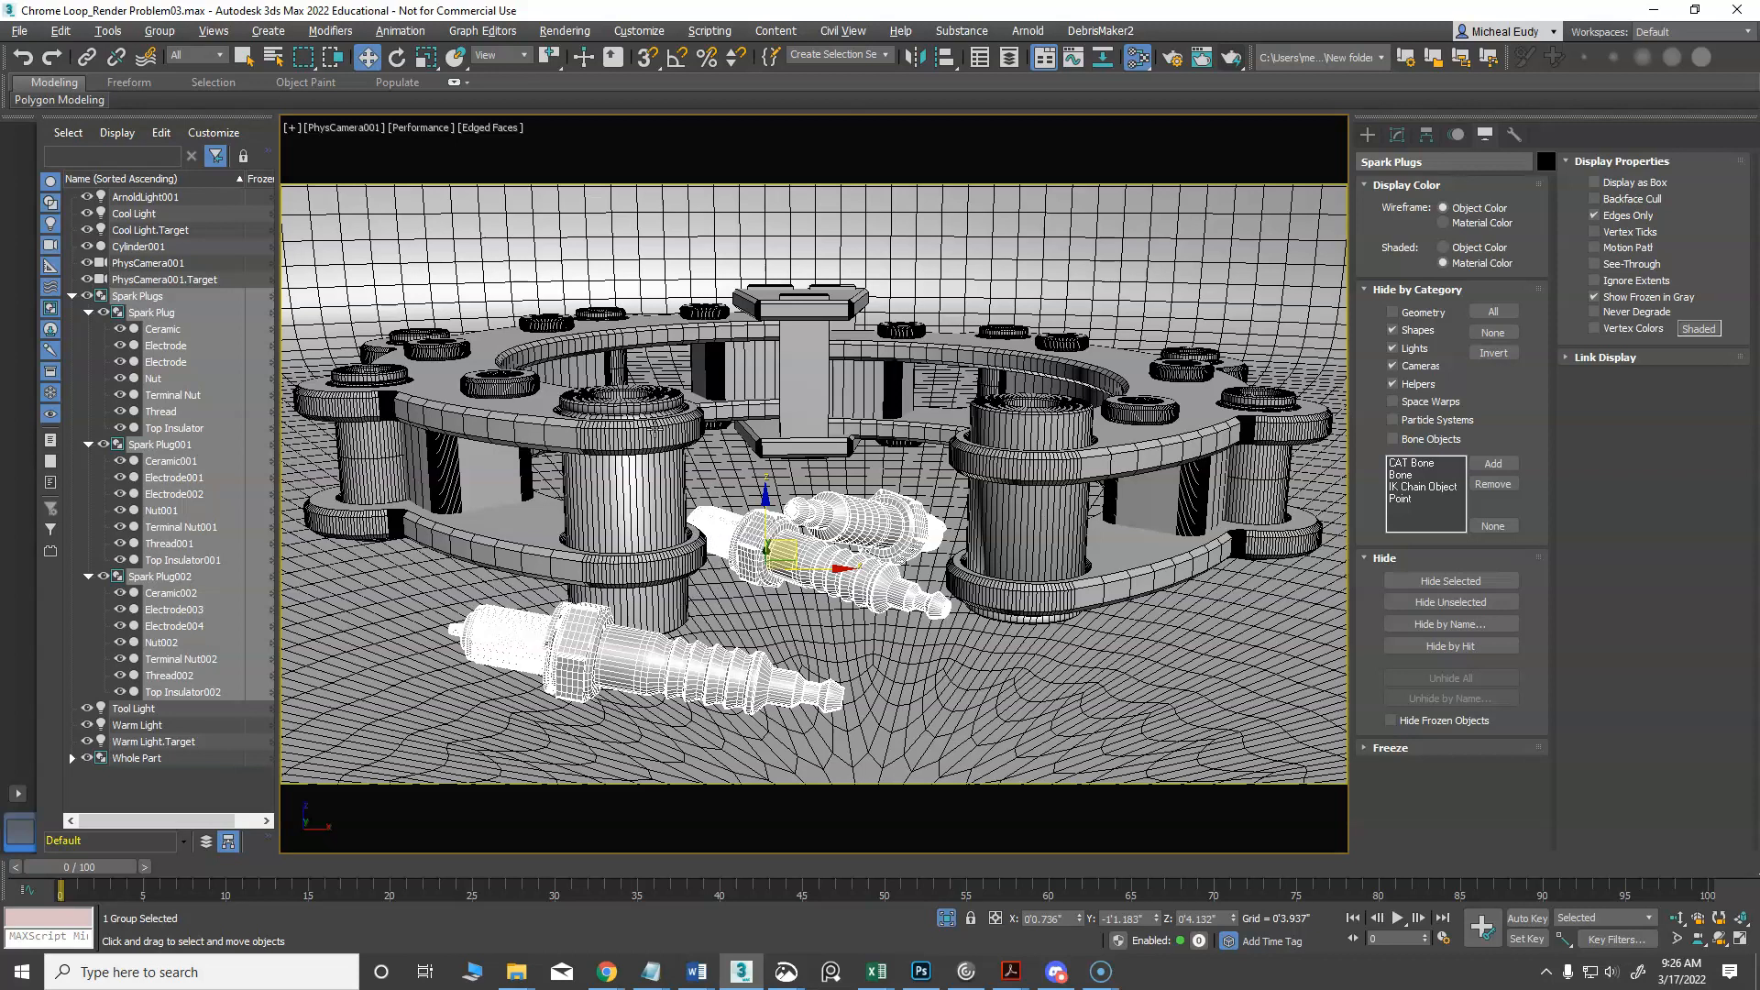
{"action": "left_click", "coordinate": [678, 493]}
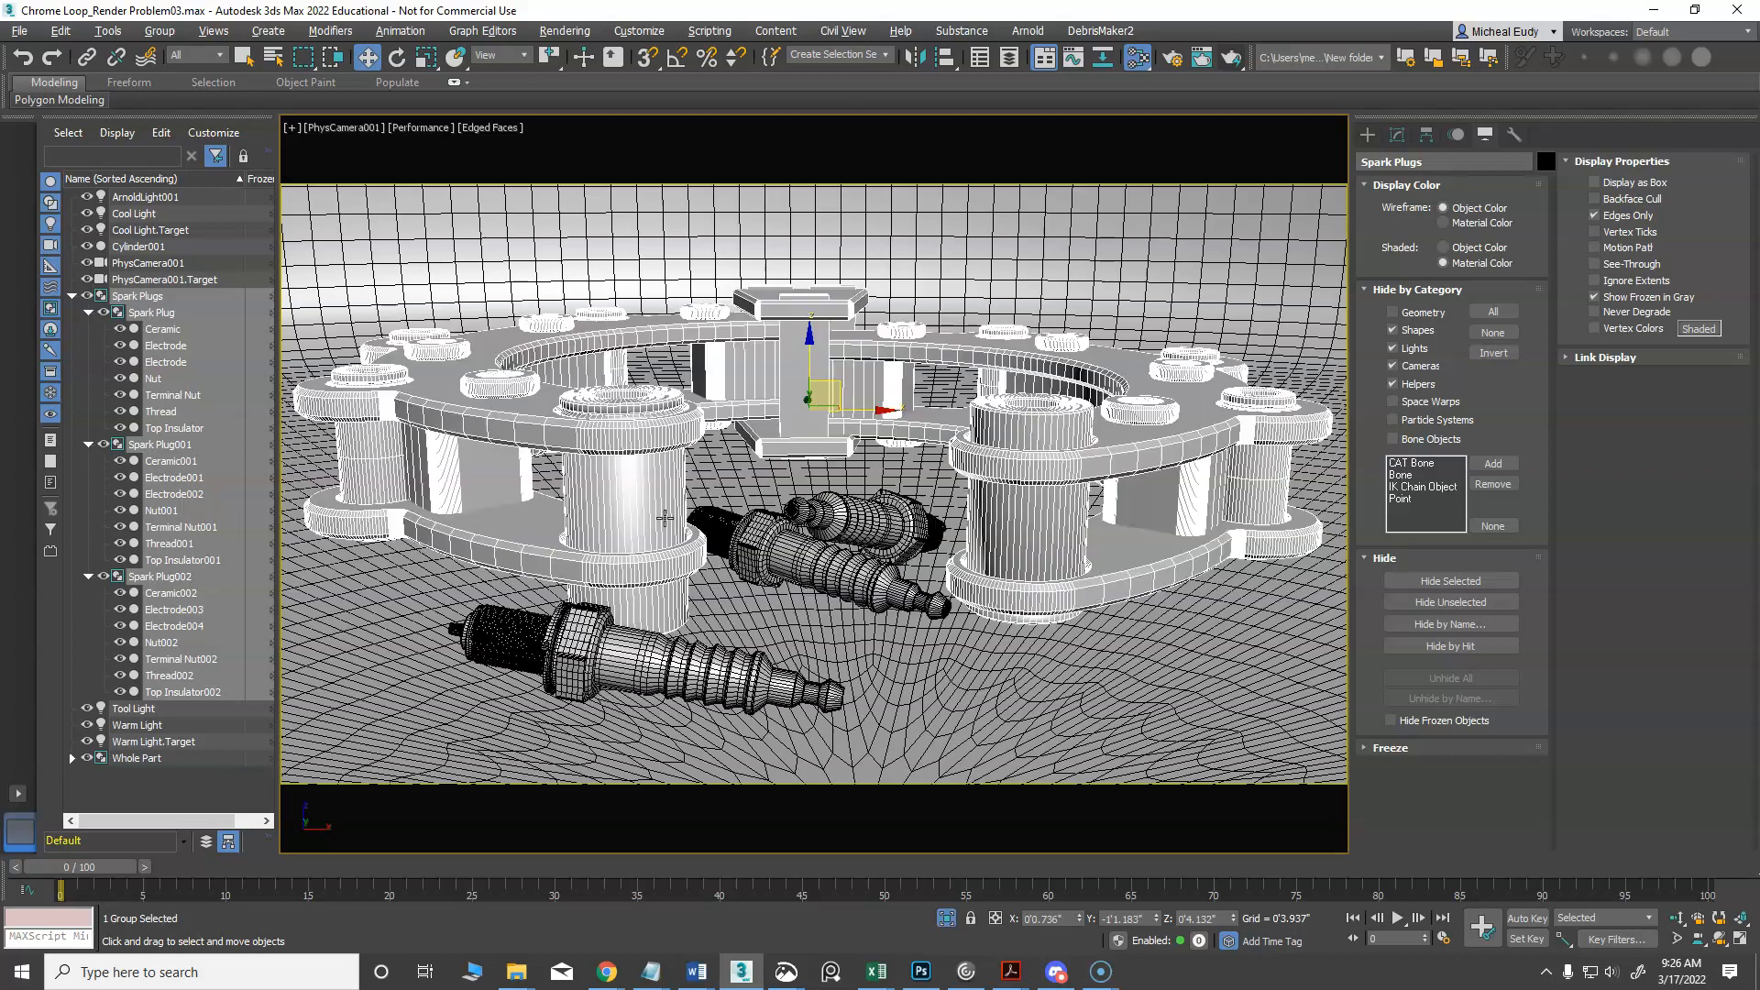
{"action": "left_click", "coordinate": [159, 31]}
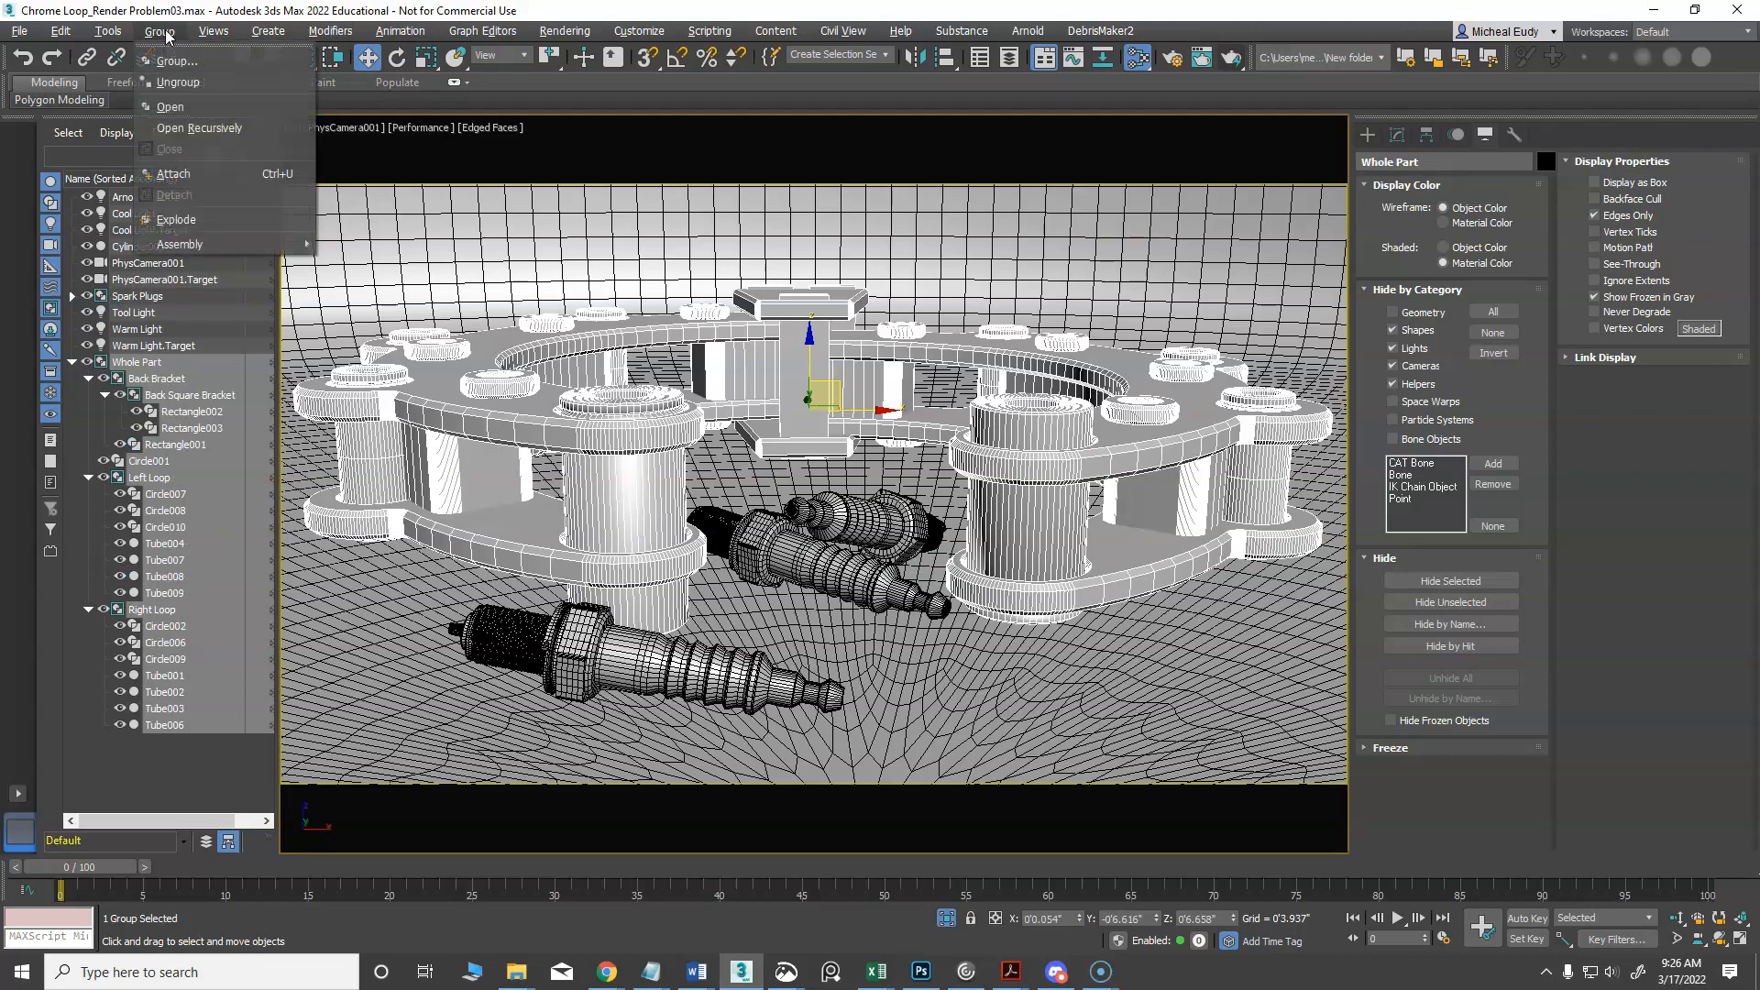
{"action": "left_click", "coordinate": [179, 121]}
Hide everything except the Left Loop and Spark Plugs groups, and clear the selection
{"action": "left_click", "coordinate": [609, 518]}
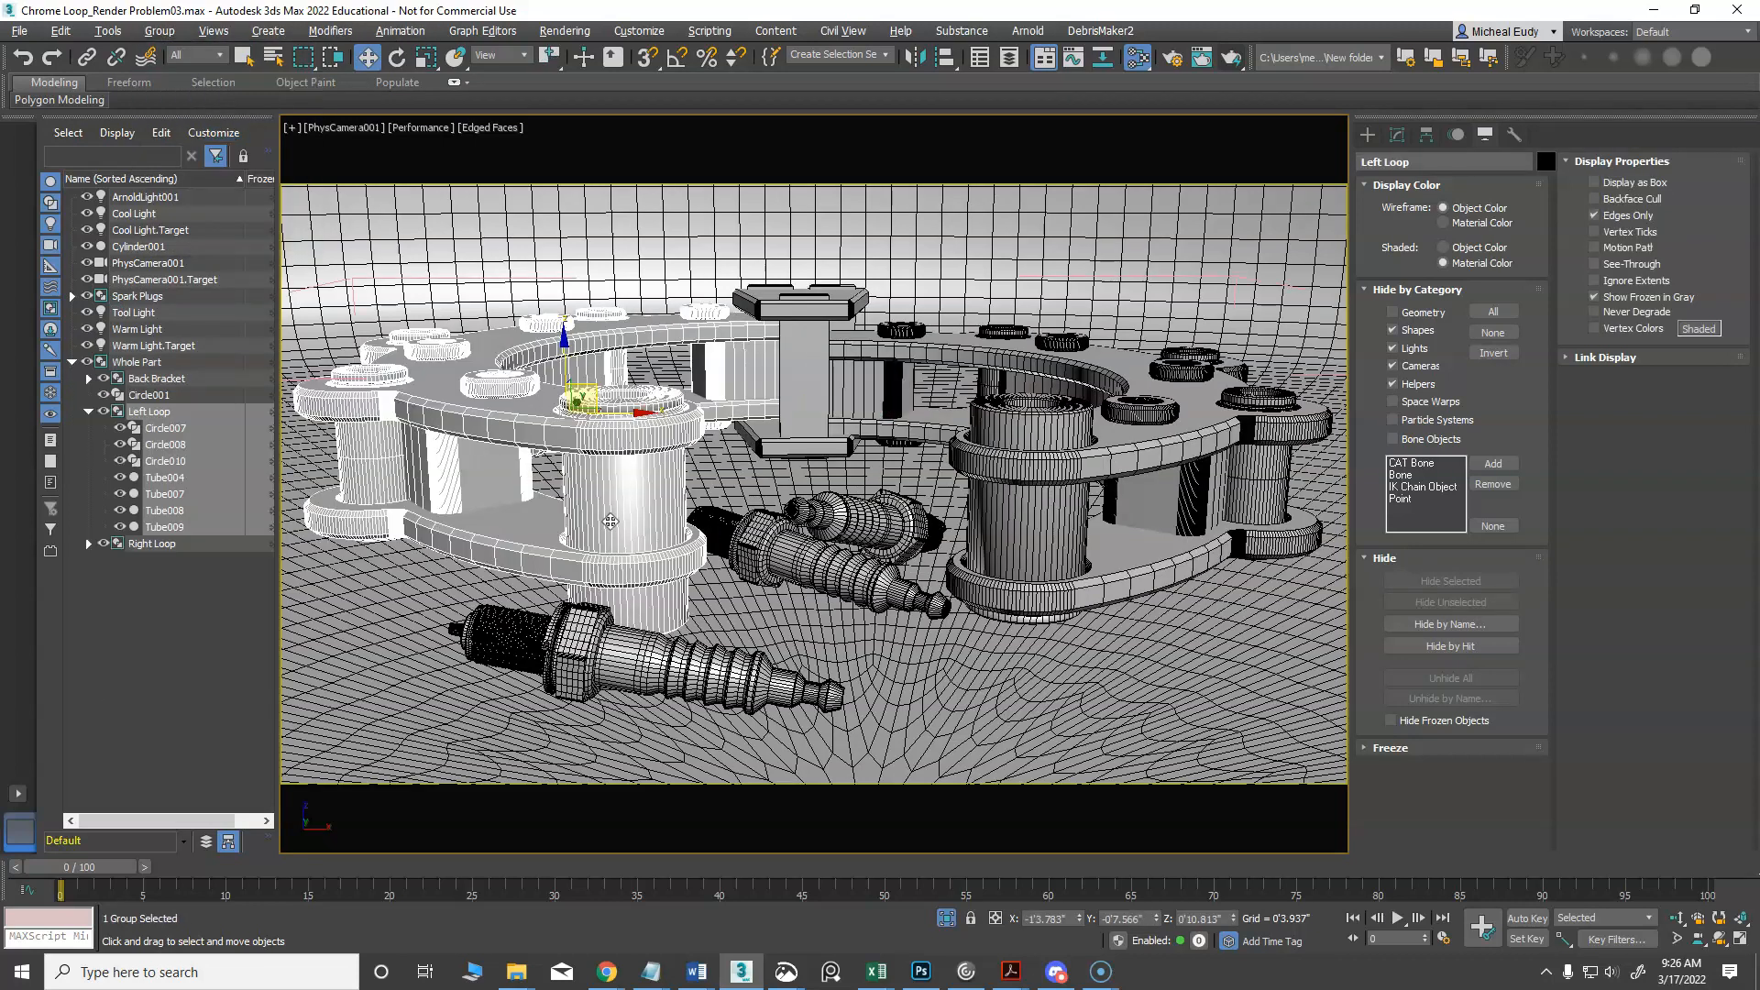
{"action": "left_click", "coordinate": [623, 655], "text": "ctrl"}
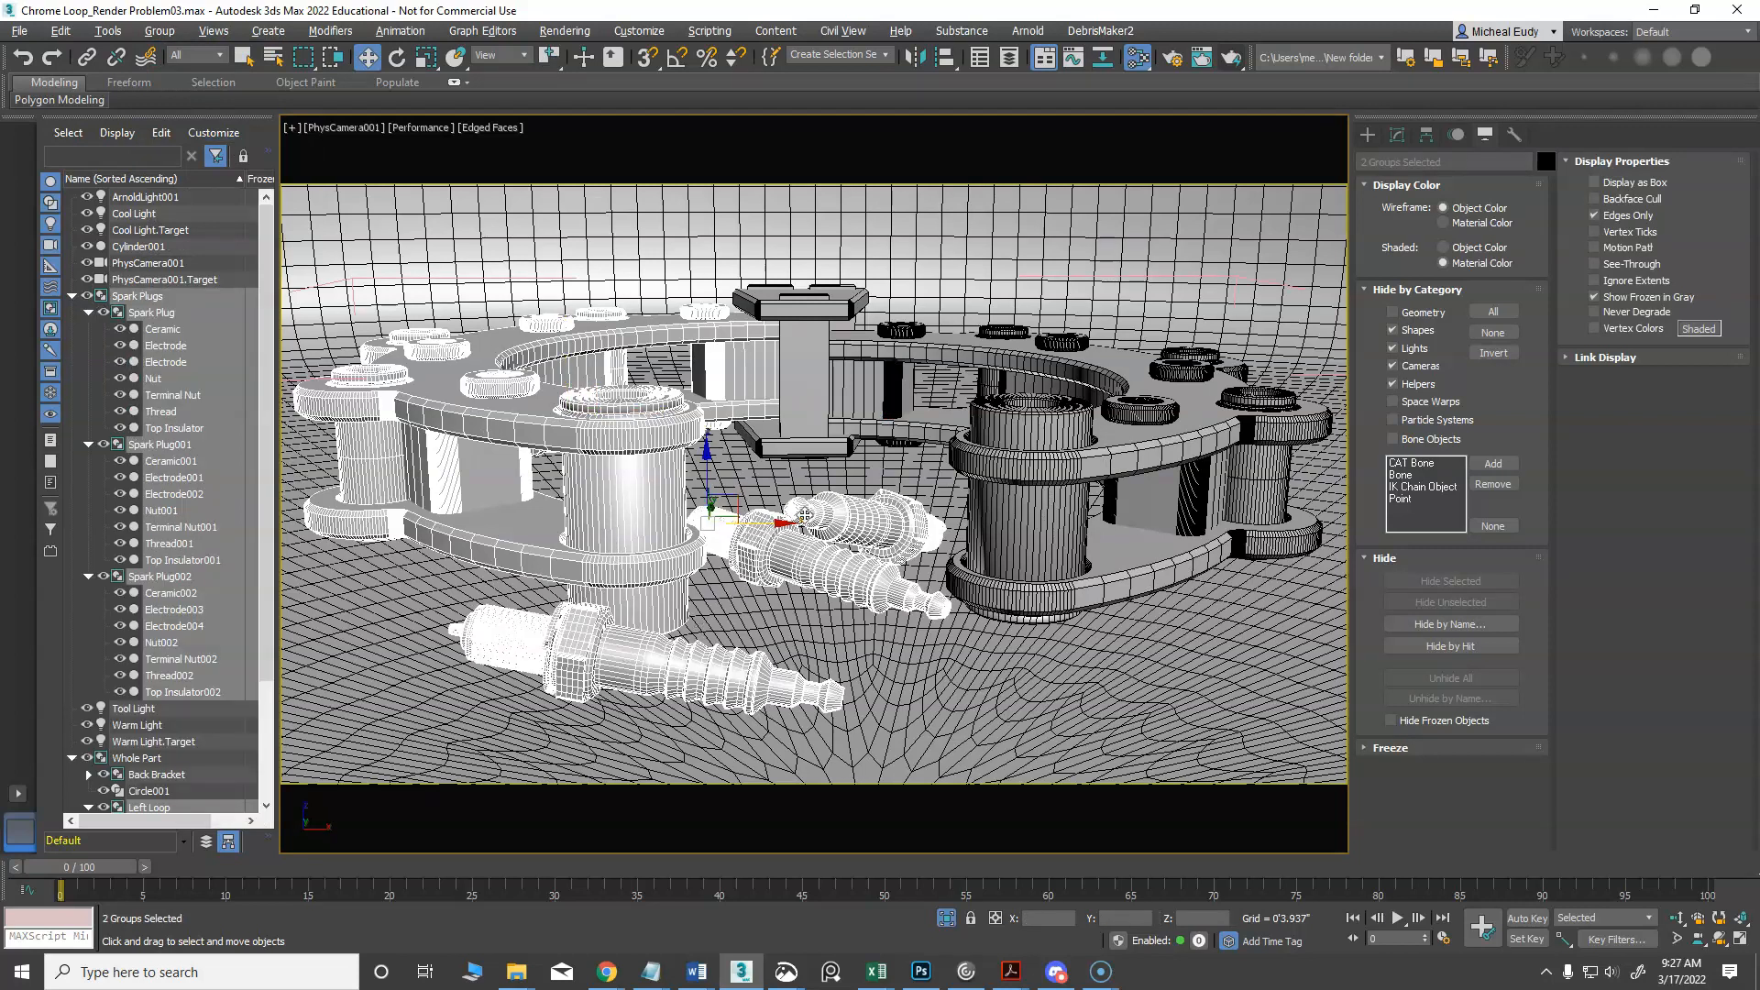
{"action": "right_click", "coordinate": [828, 529]}
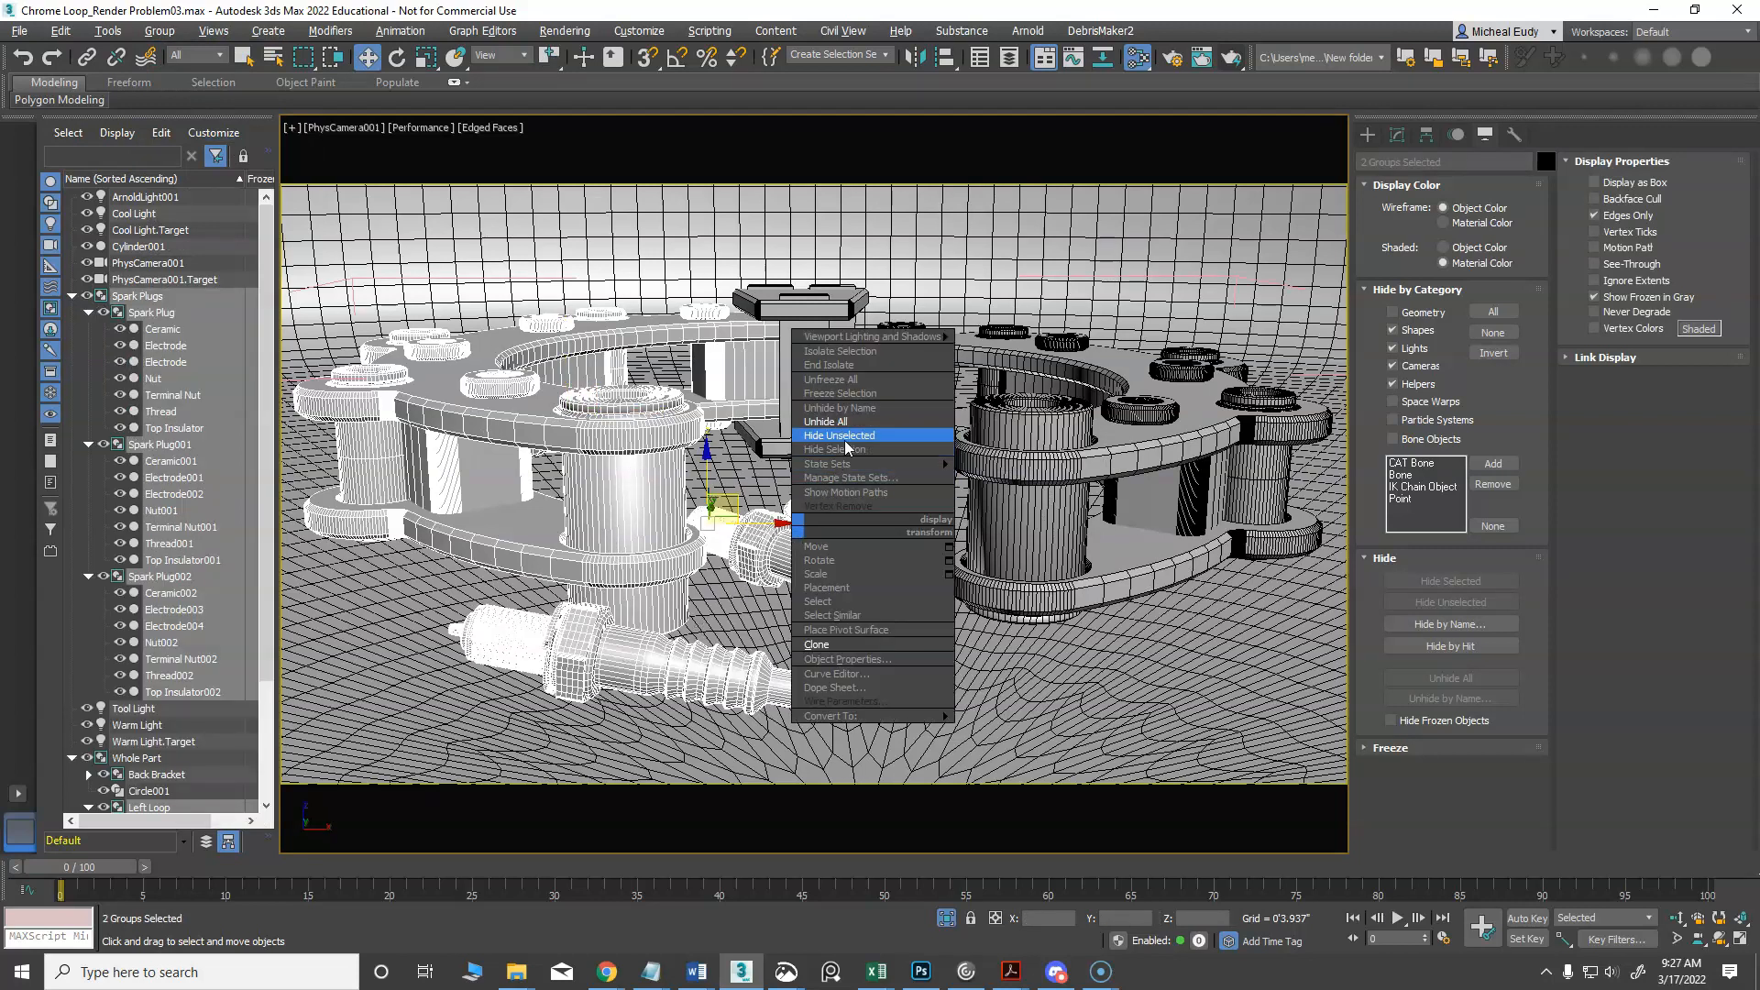
{"action": "left_click", "coordinate": [843, 447]}
{"action": "left_click", "coordinate": [940, 459]}
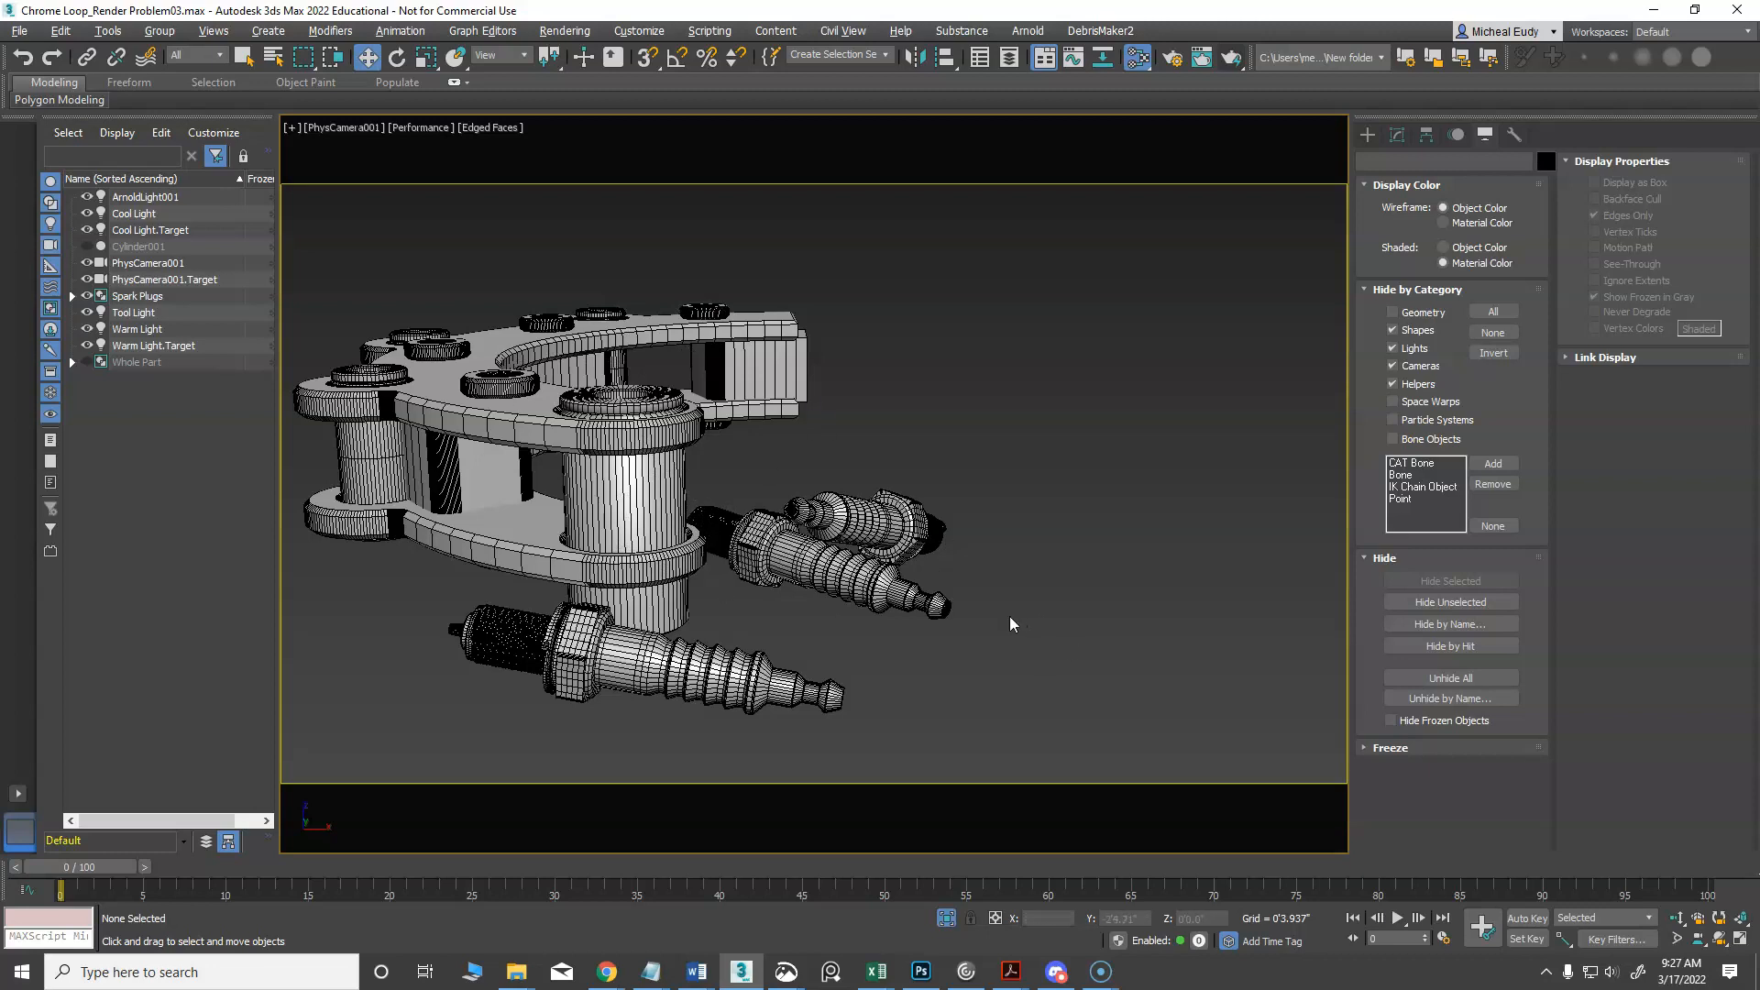
Run an ActiveShade render of the loop and spark plugs, and close the render window after checking it
{"action": "left_click", "coordinate": [1231, 59]}
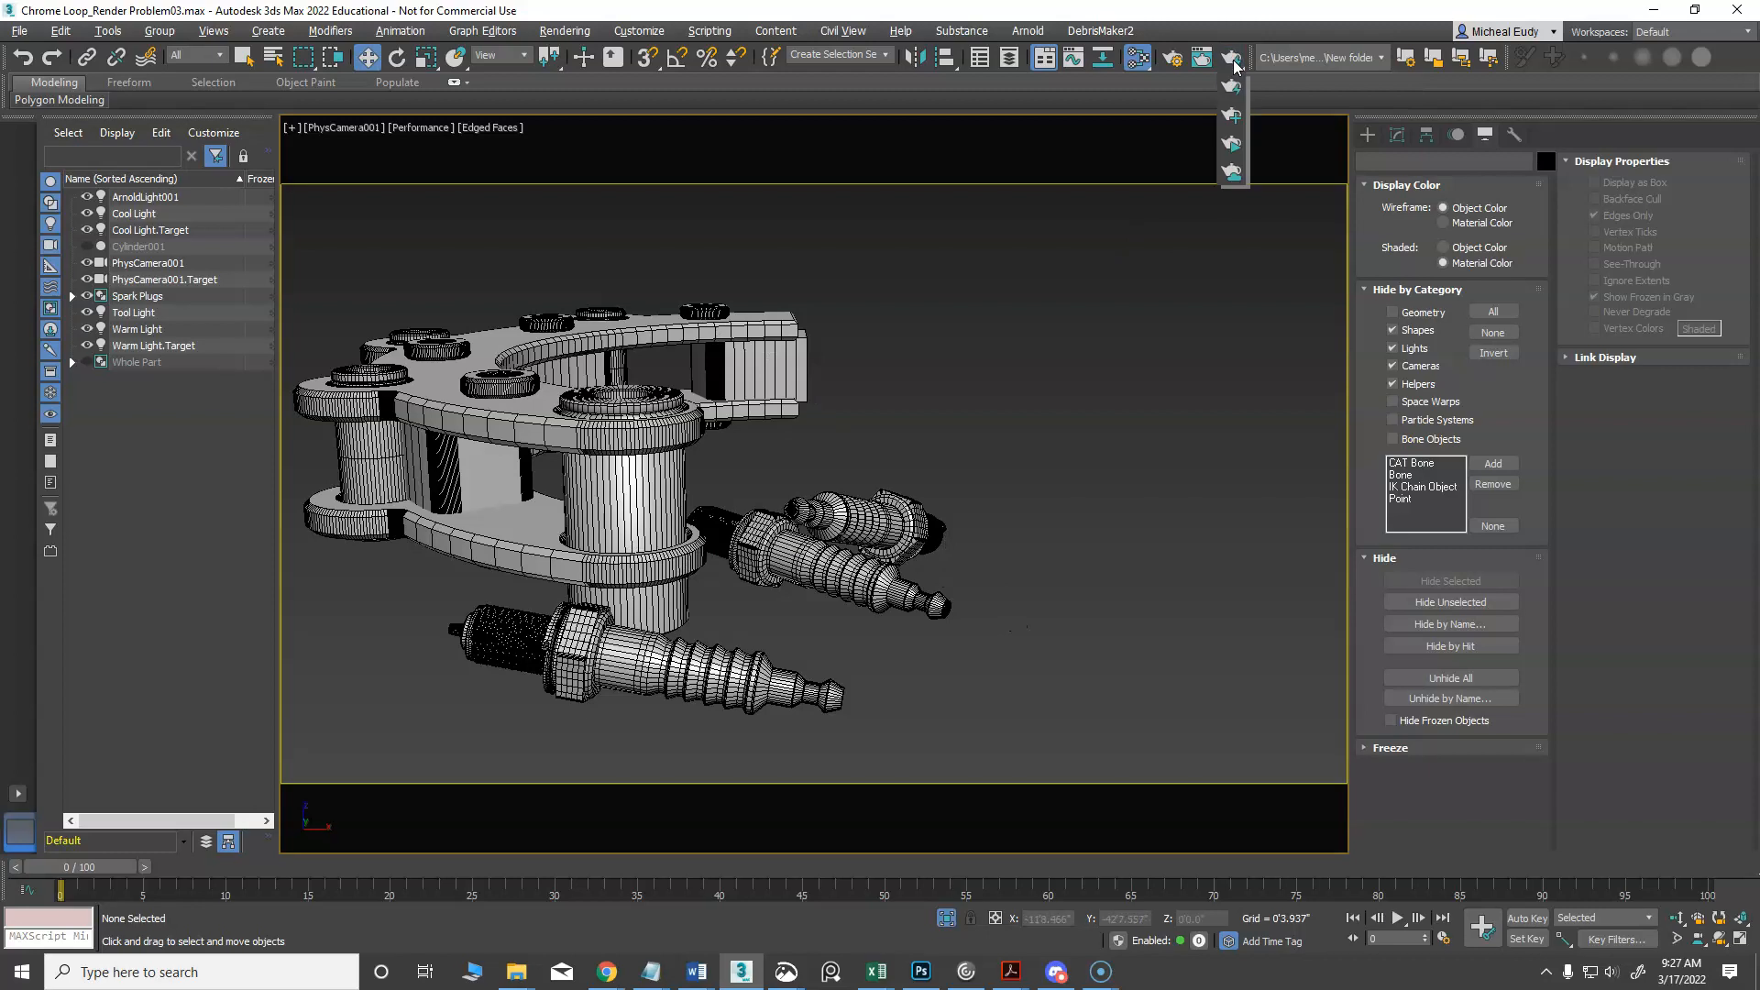
{"action": "left_click", "coordinate": [1231, 144]}
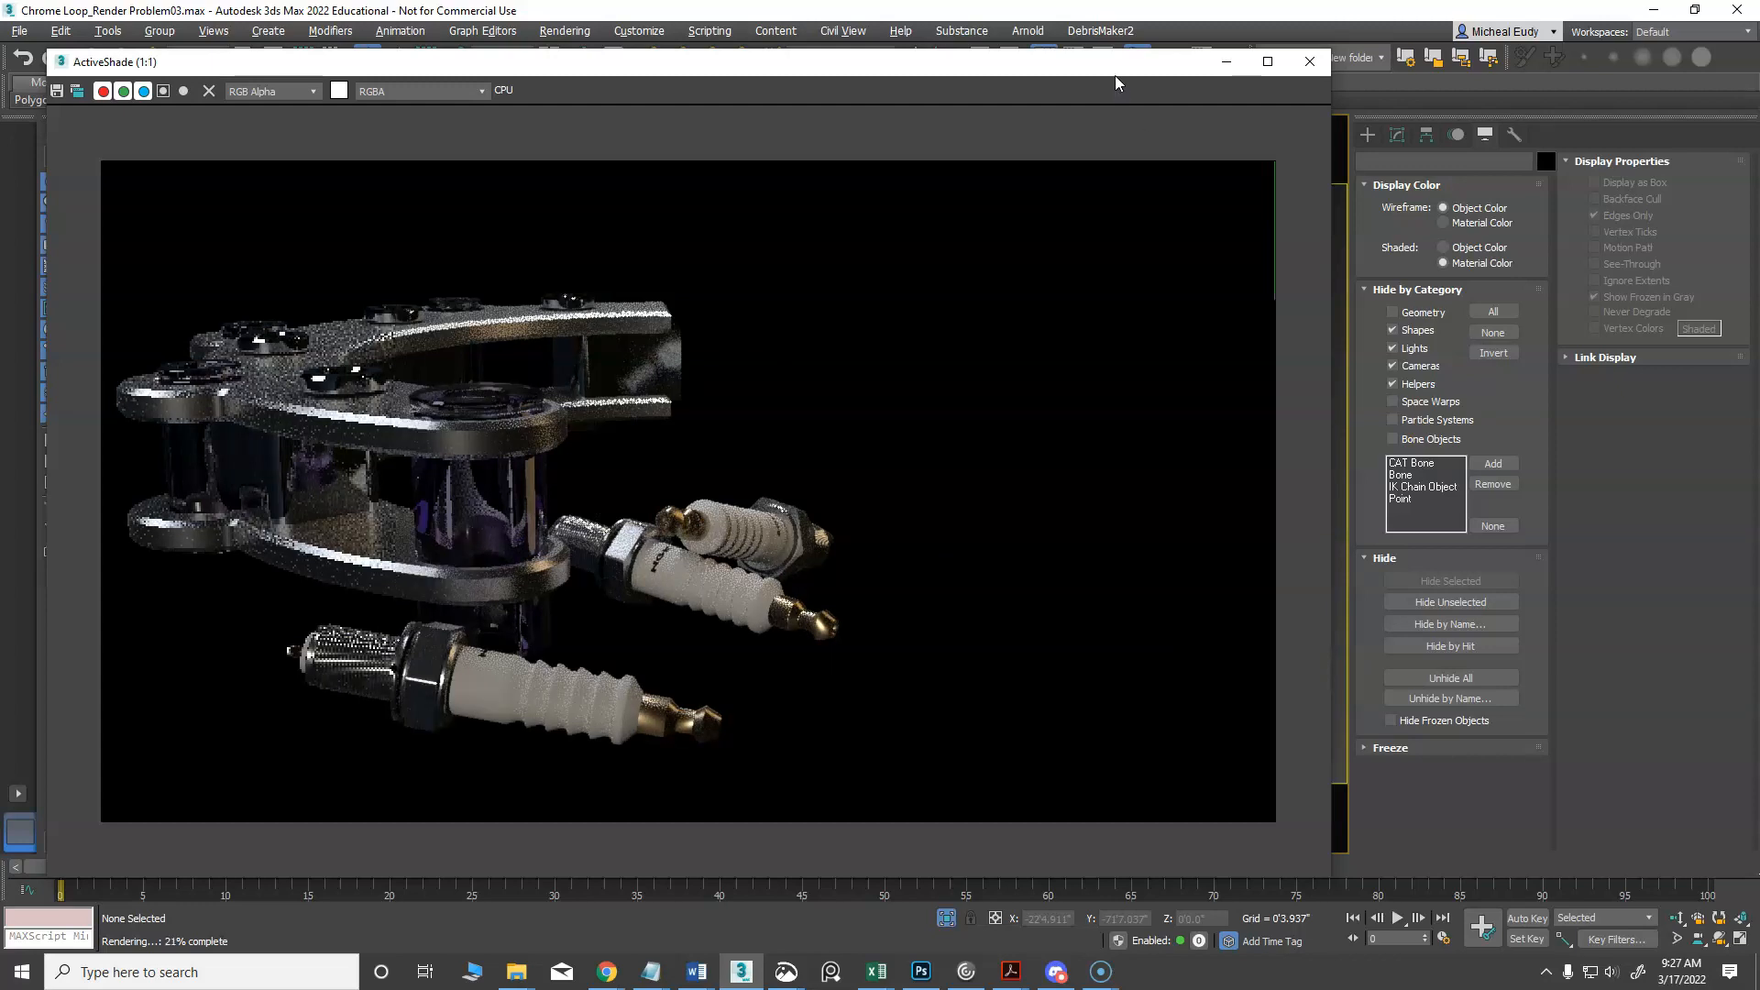
{"action": "left_click_drag", "start_coordinate": [1115, 74], "coordinate": [1188, 71]}
{"action": "left_click", "coordinate": [1379, 59]}
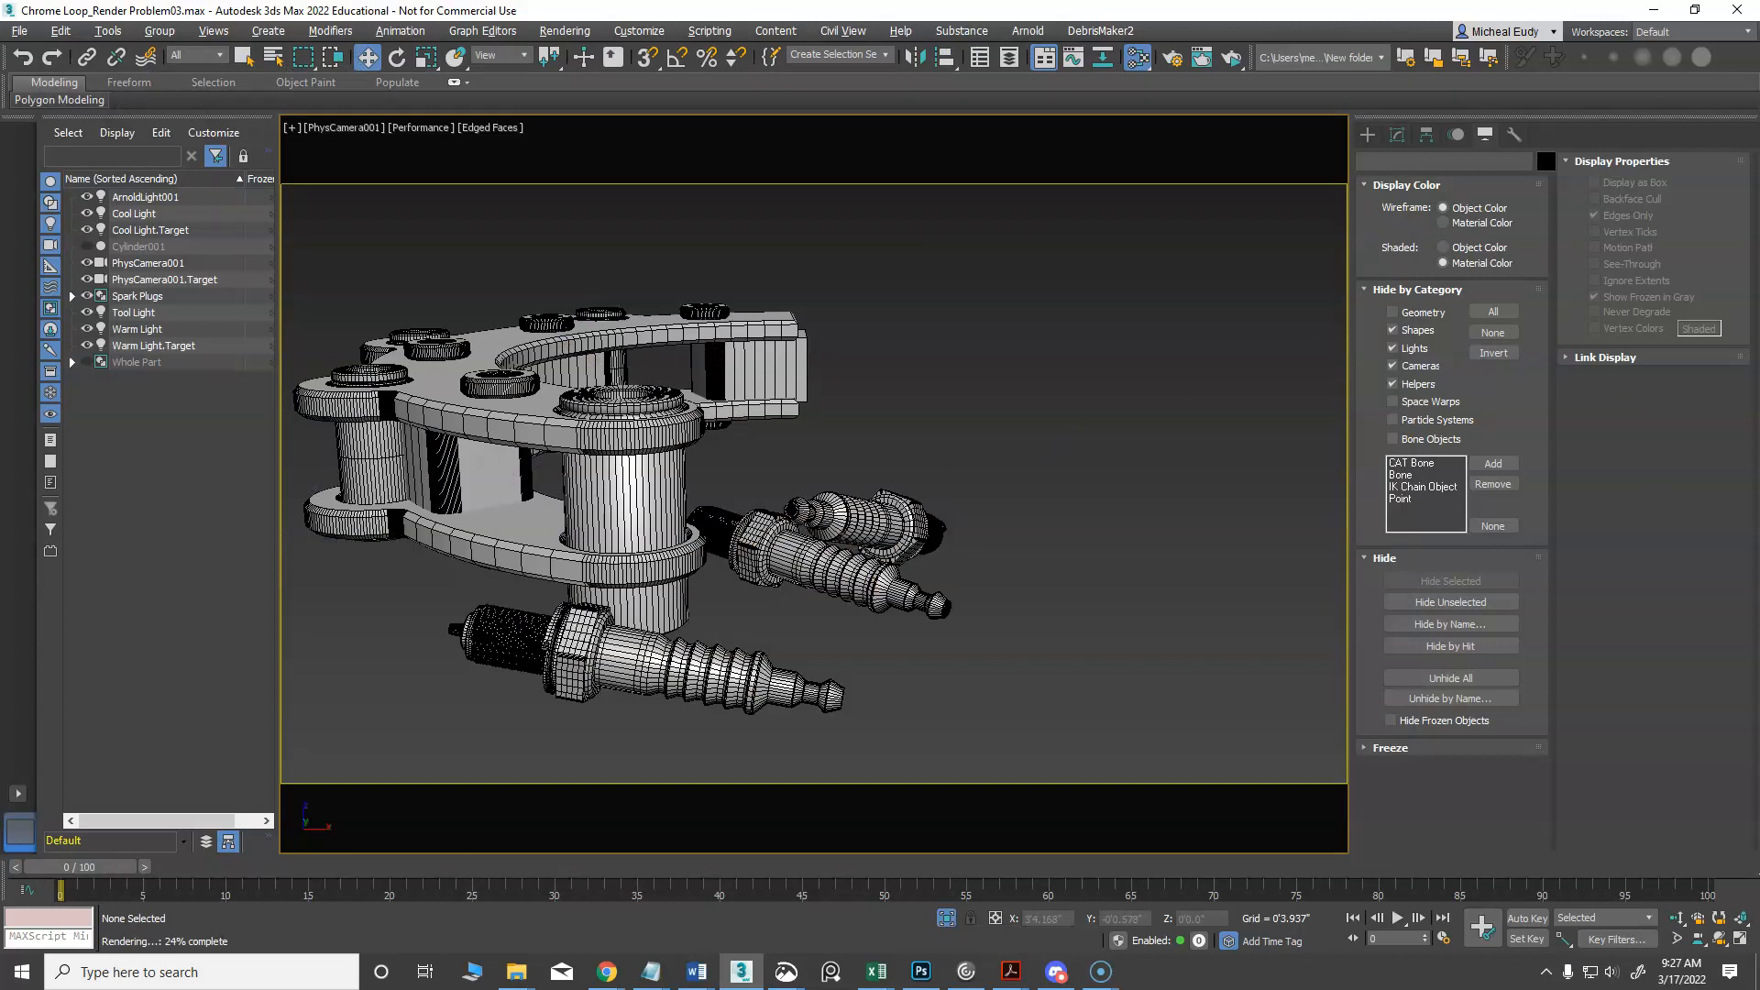
Assign the Matte material to the Left Loop group and move its node away from the Glossy node
{"action": "key", "text": "m"}
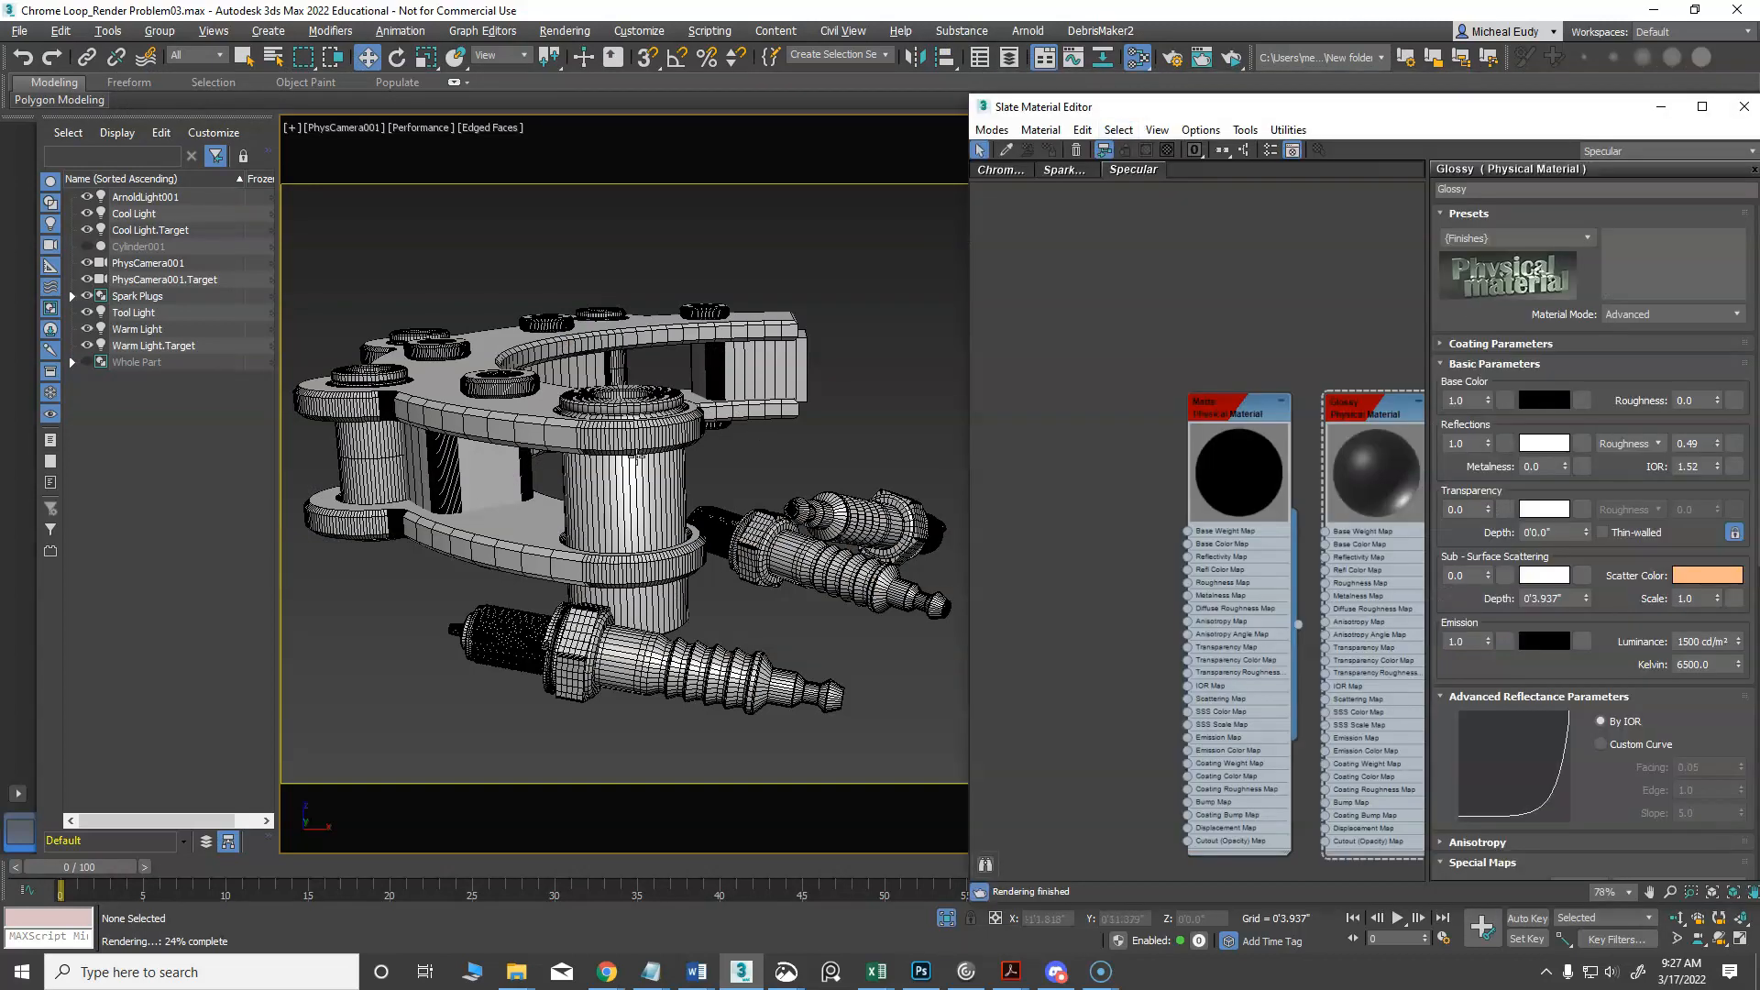
{"action": "left_click", "coordinate": [632, 465]}
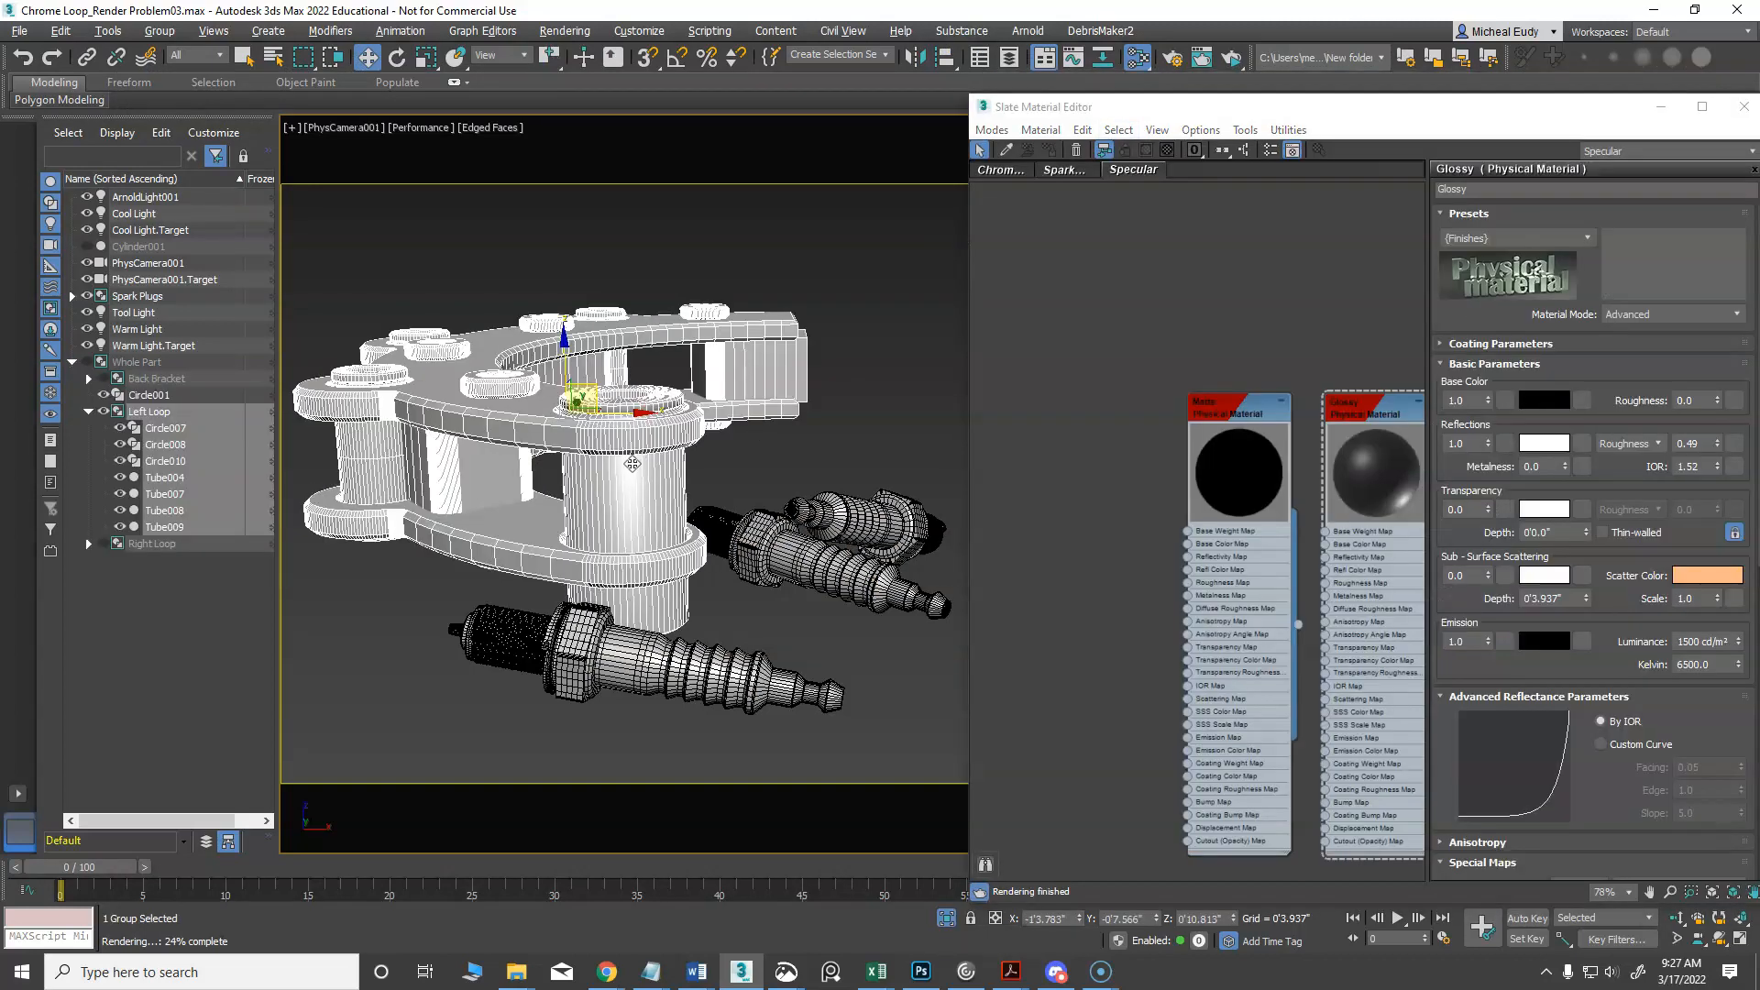
{"action": "right_click", "coordinate": [1215, 414]}
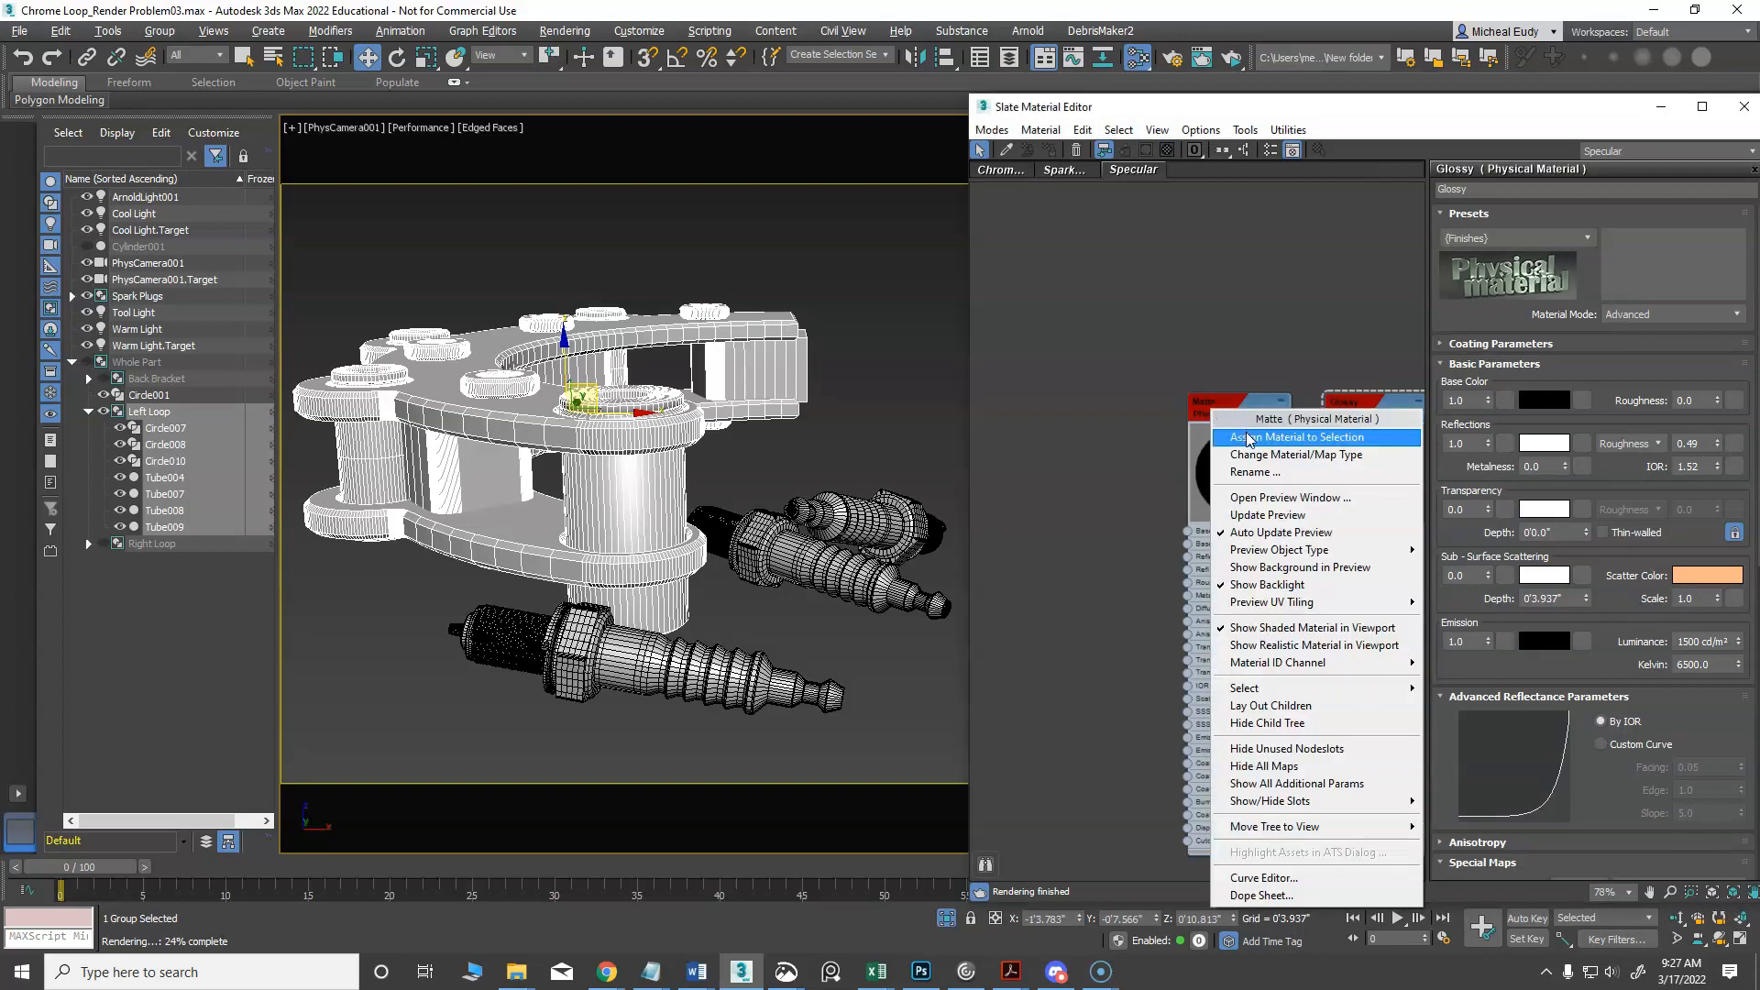
{"action": "left_click", "coordinate": [1246, 439]}
{"action": "left_click_drag", "start_coordinate": [1237, 411], "coordinate": [1156, 308]}
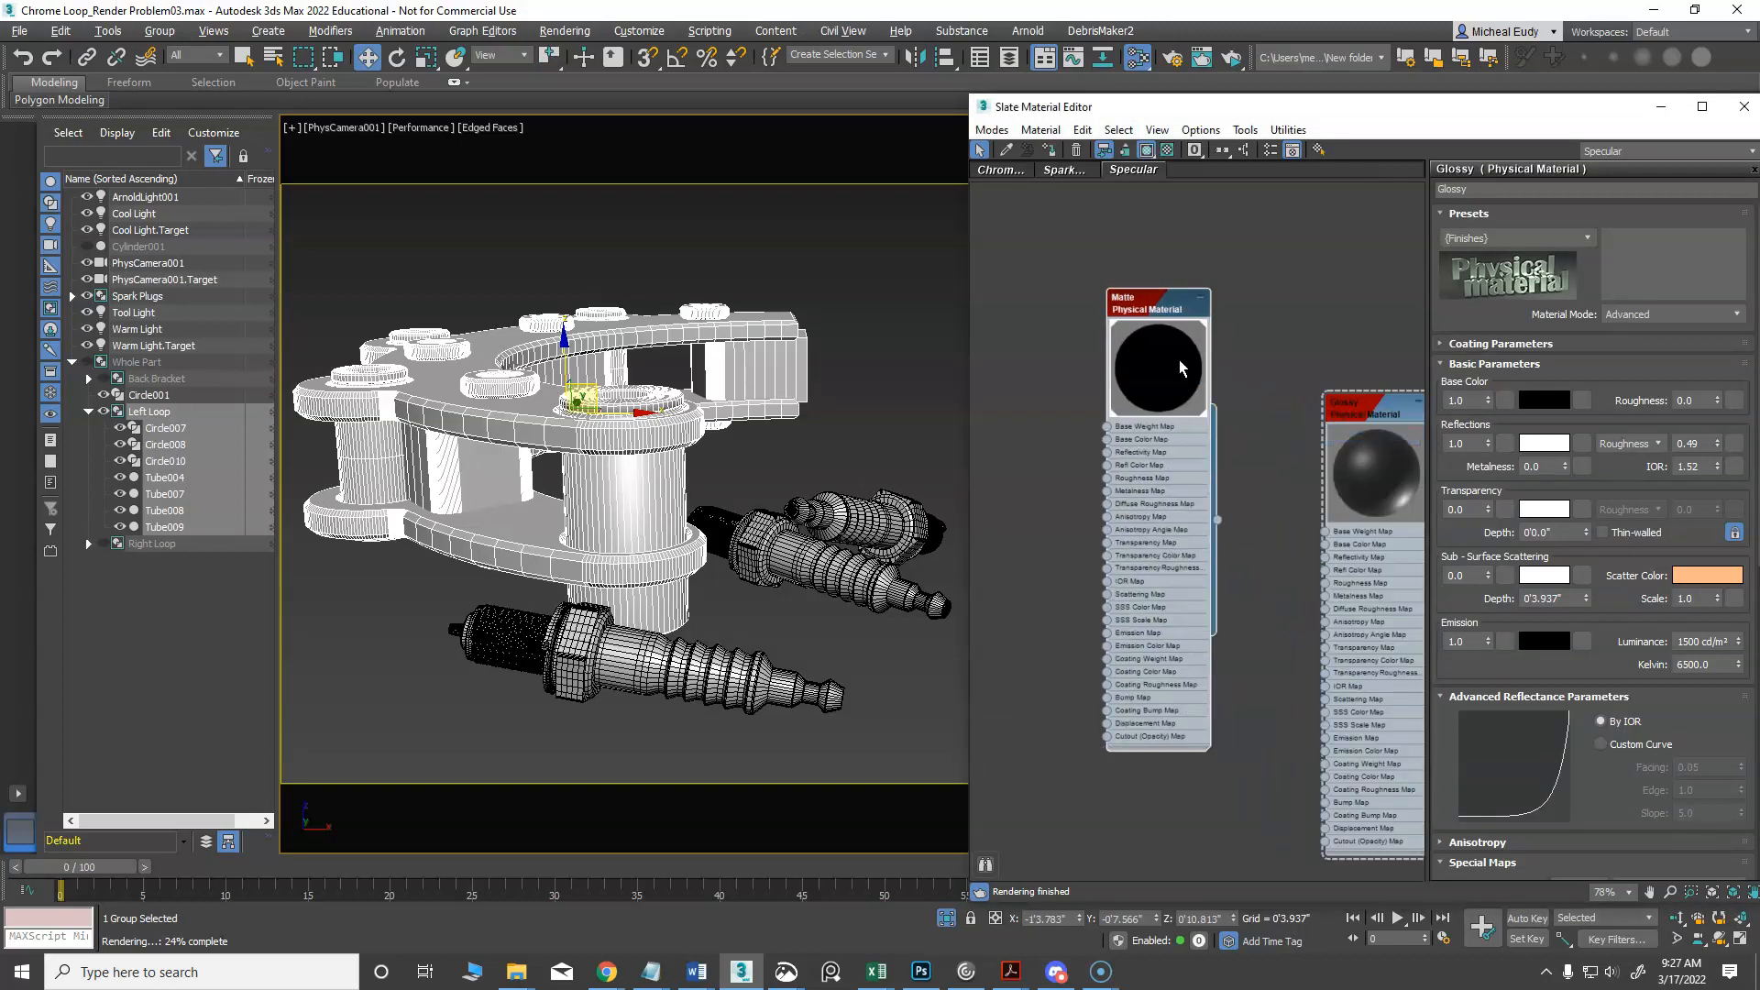
Run an ActiveShade render to check the matte left loop, and close the render window
{"action": "left_click", "coordinate": [1094, 240]}
{"action": "left_click_drag", "start_coordinate": [1087, 105], "coordinate": [1759, 238]}
{"action": "left_click", "coordinate": [1232, 59]}
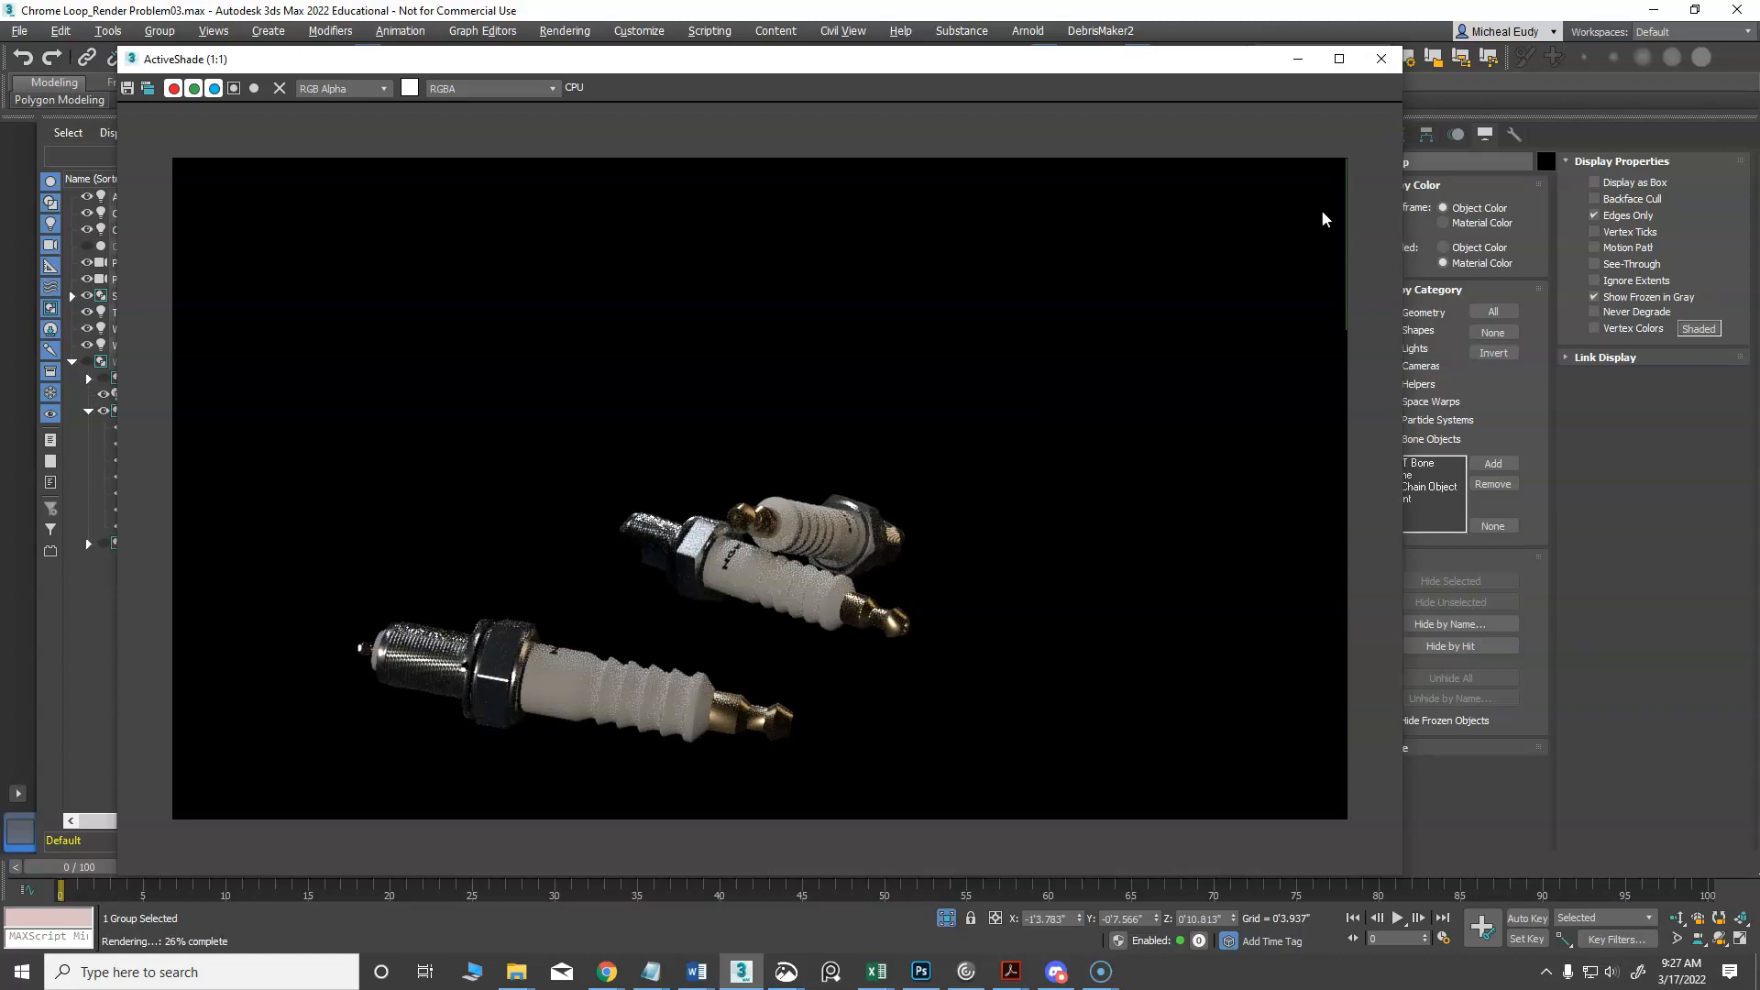
{"action": "left_click", "coordinate": [1381, 61]}
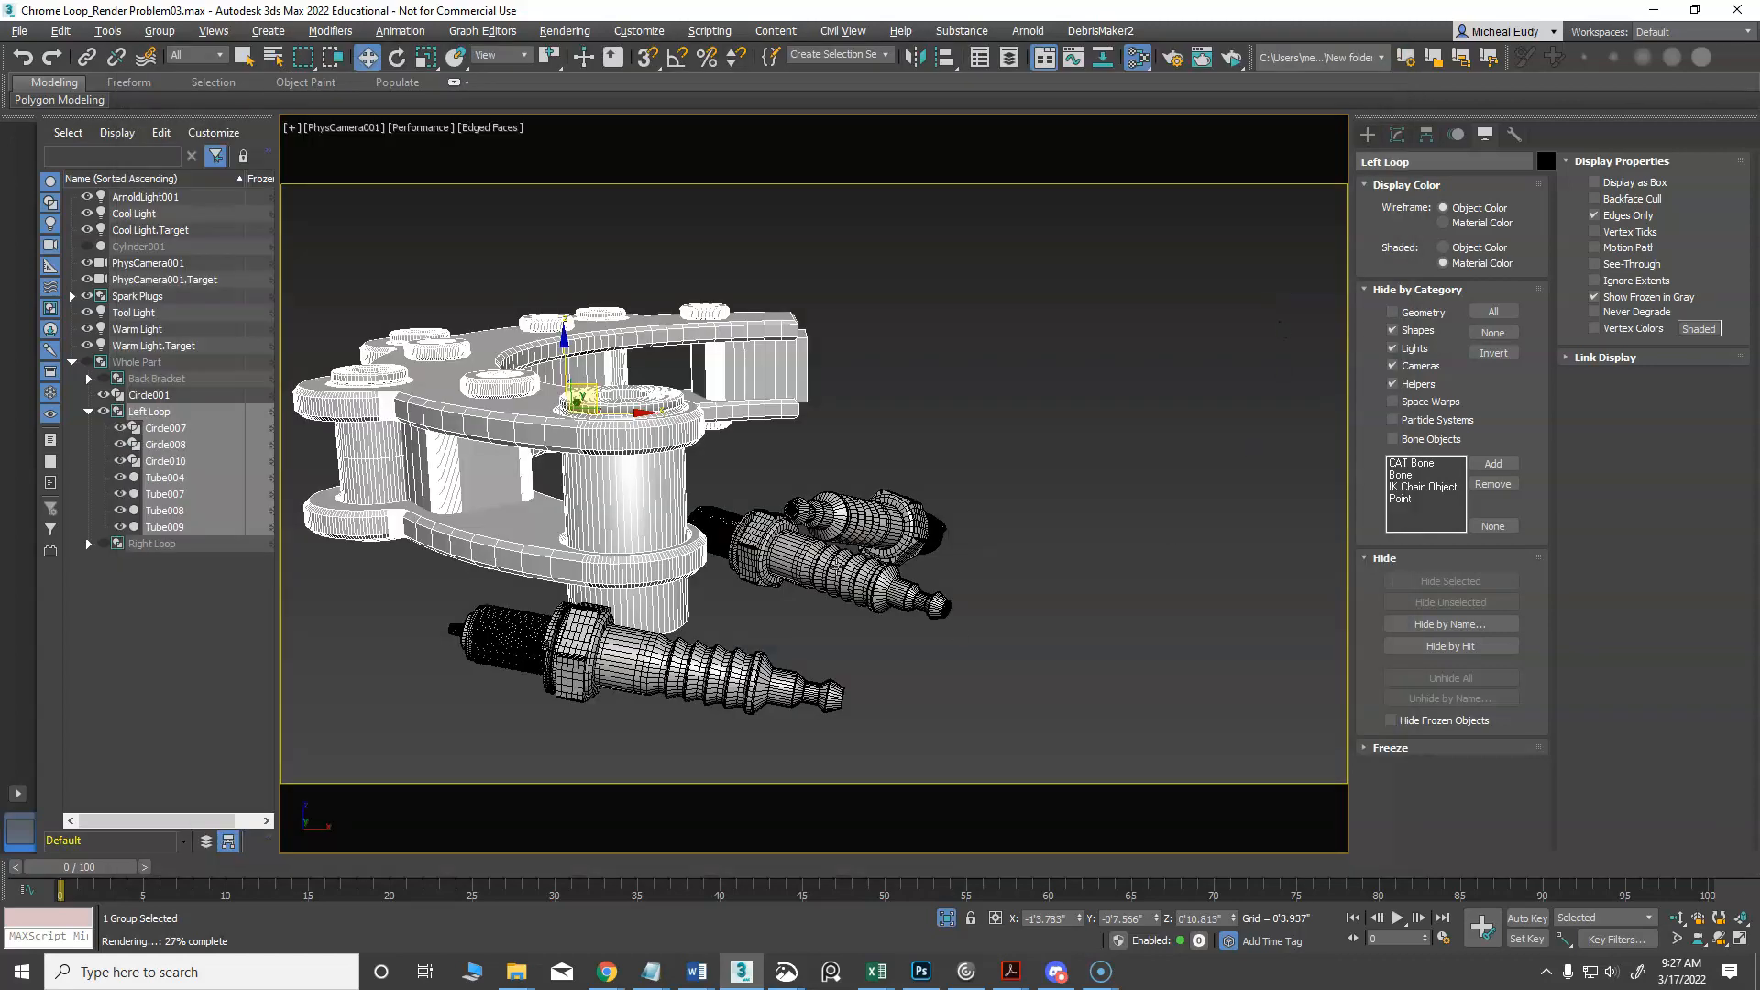
Assign the Glossy material to the Spark Plugs group, and move its node next to the Matte node
{"action": "left_click", "coordinate": [793, 552]}
{"action": "key", "text": "m"}
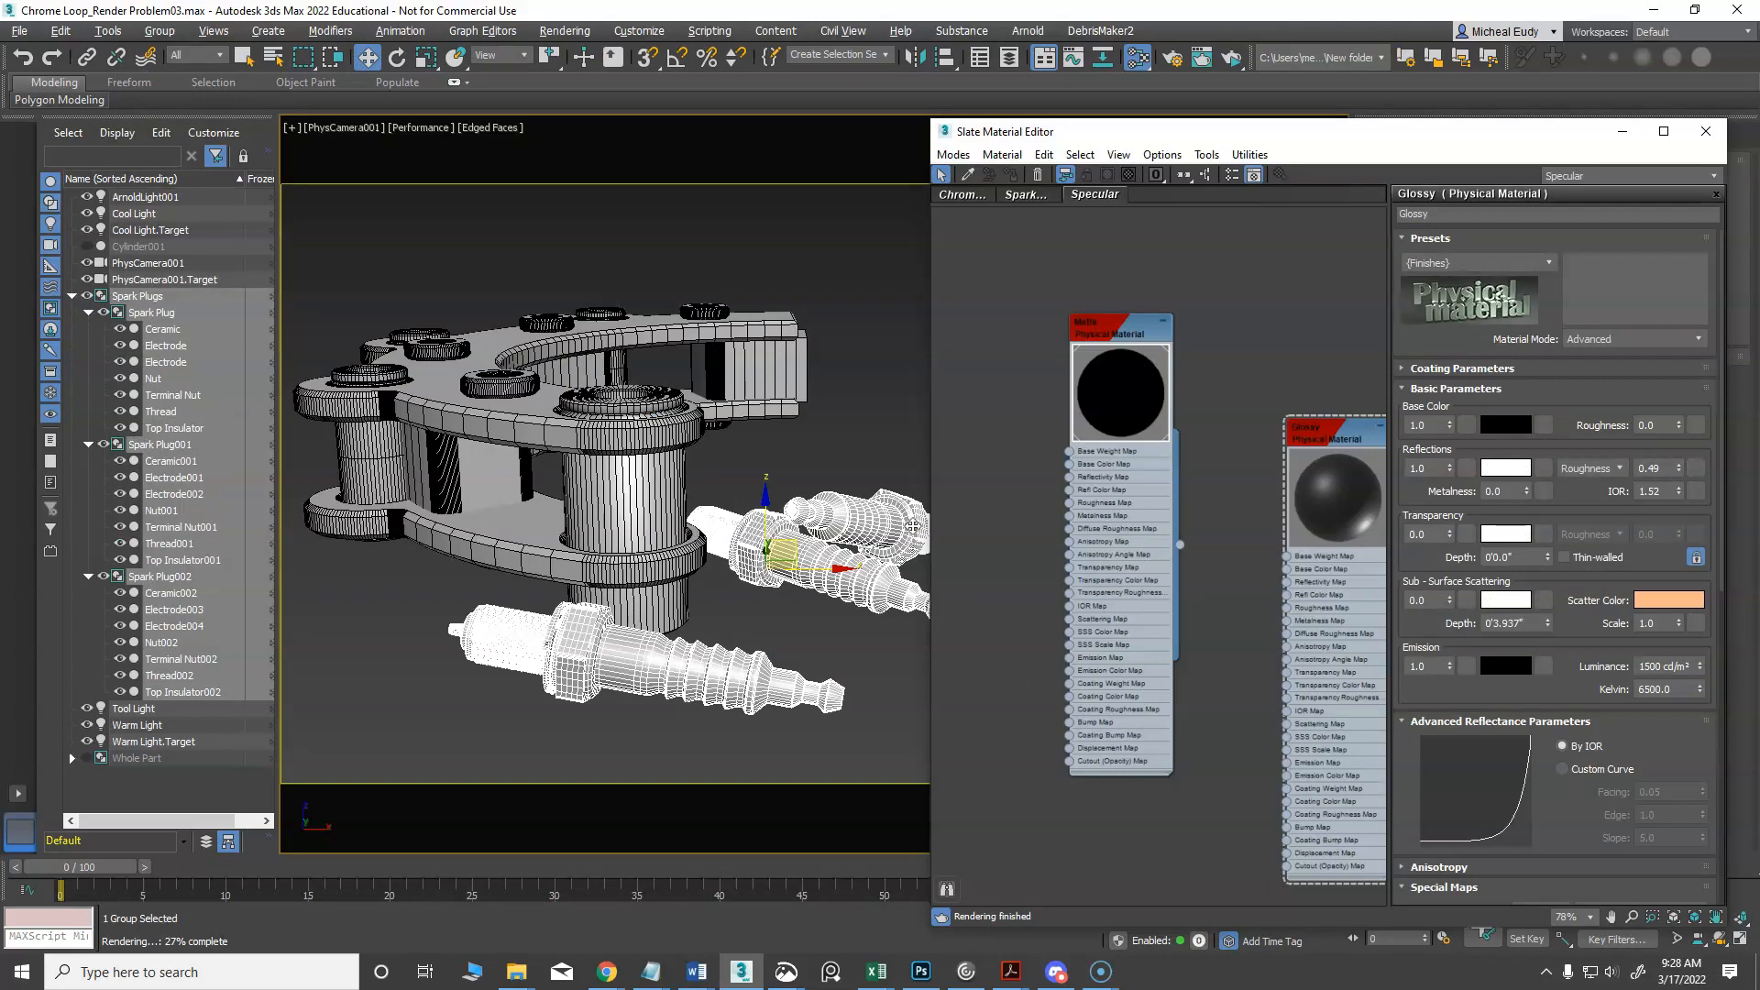
{"action": "left_click_drag", "start_coordinate": [1310, 424], "coordinate": [1251, 345]}
{"action": "right_click", "coordinate": [1266, 347]}
{"action": "left_click", "coordinate": [1295, 383]}
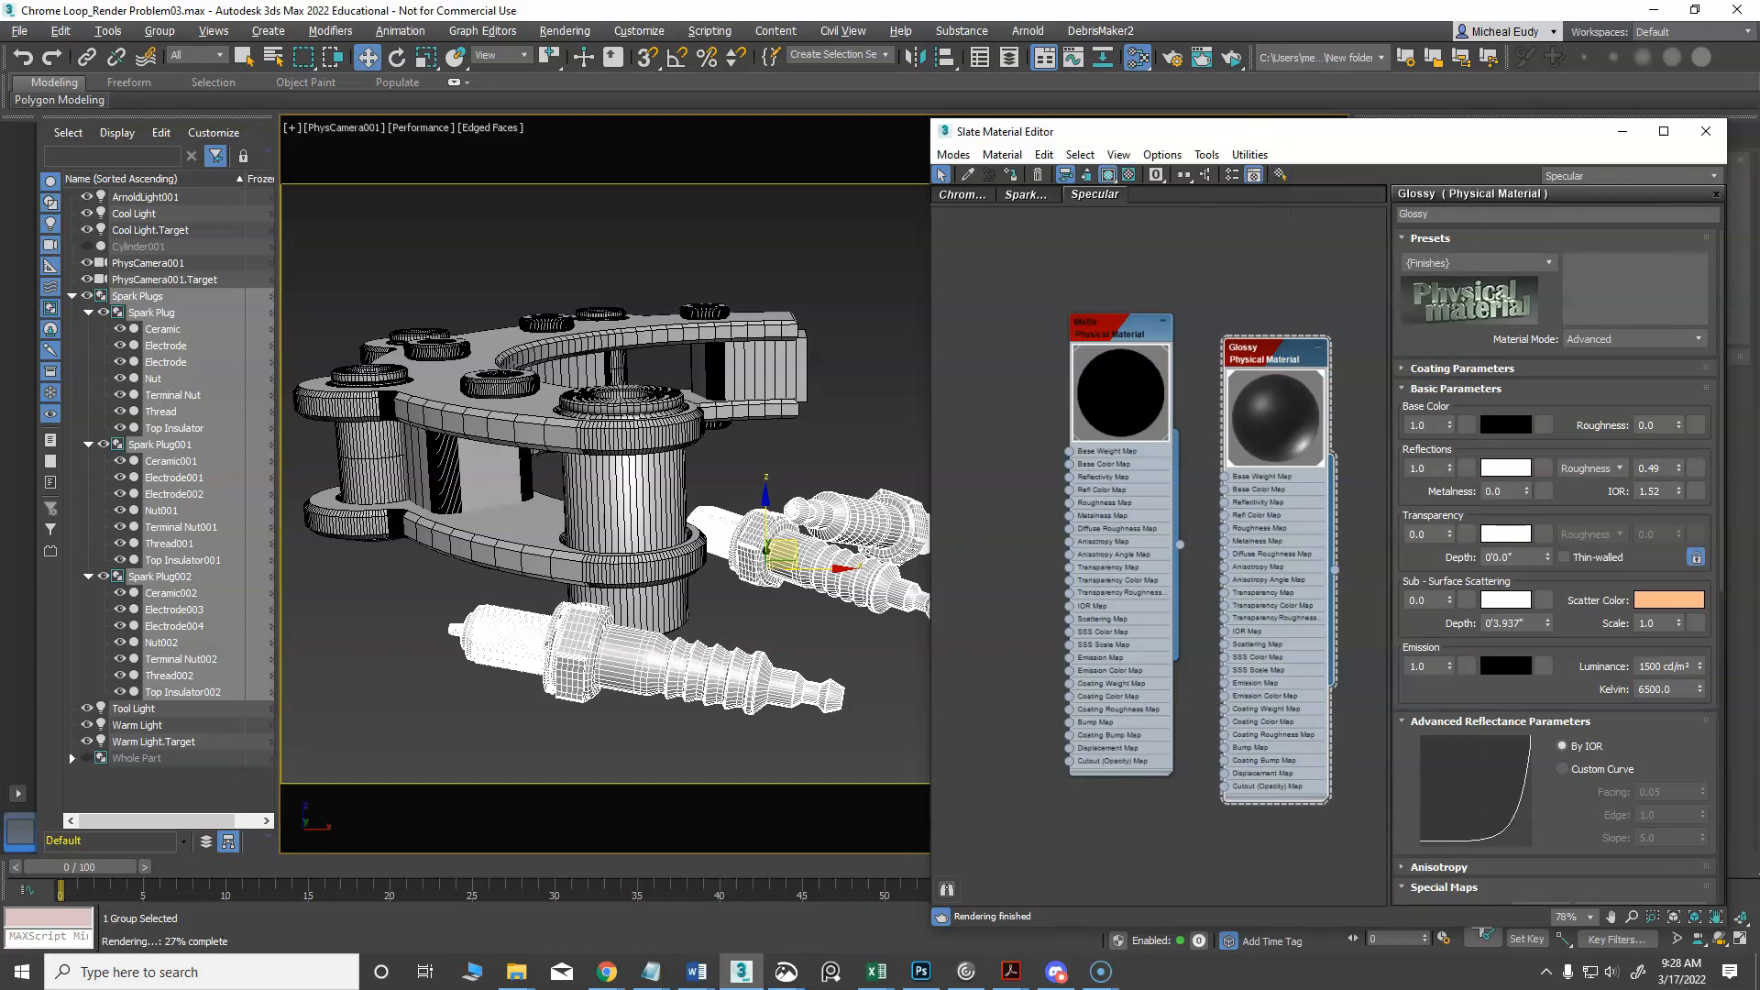
Run an ActiveShade render of the spark plugs and reopen the material editor beside the render
{"action": "left_click", "coordinate": [1706, 131]}
{"action": "left_click", "coordinate": [1231, 57]}
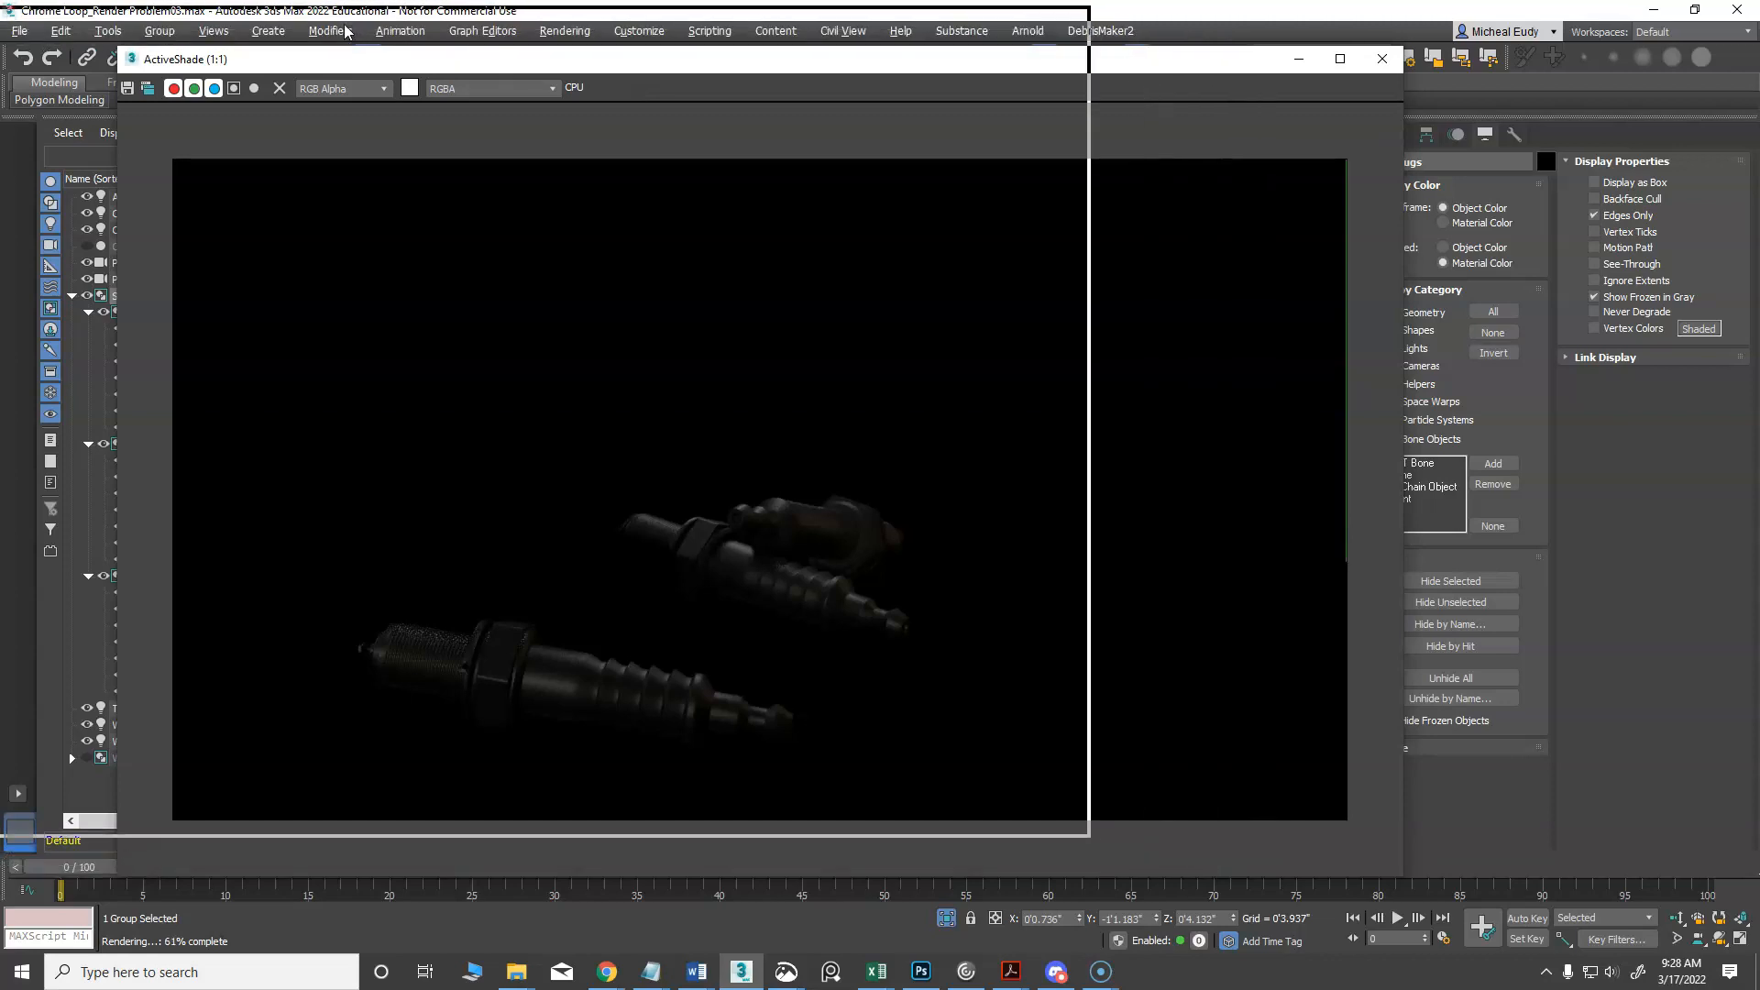
{"action": "left_click_drag", "start_coordinate": [494, 65], "coordinate": [179, 25]}
{"action": "key", "text": "m"}
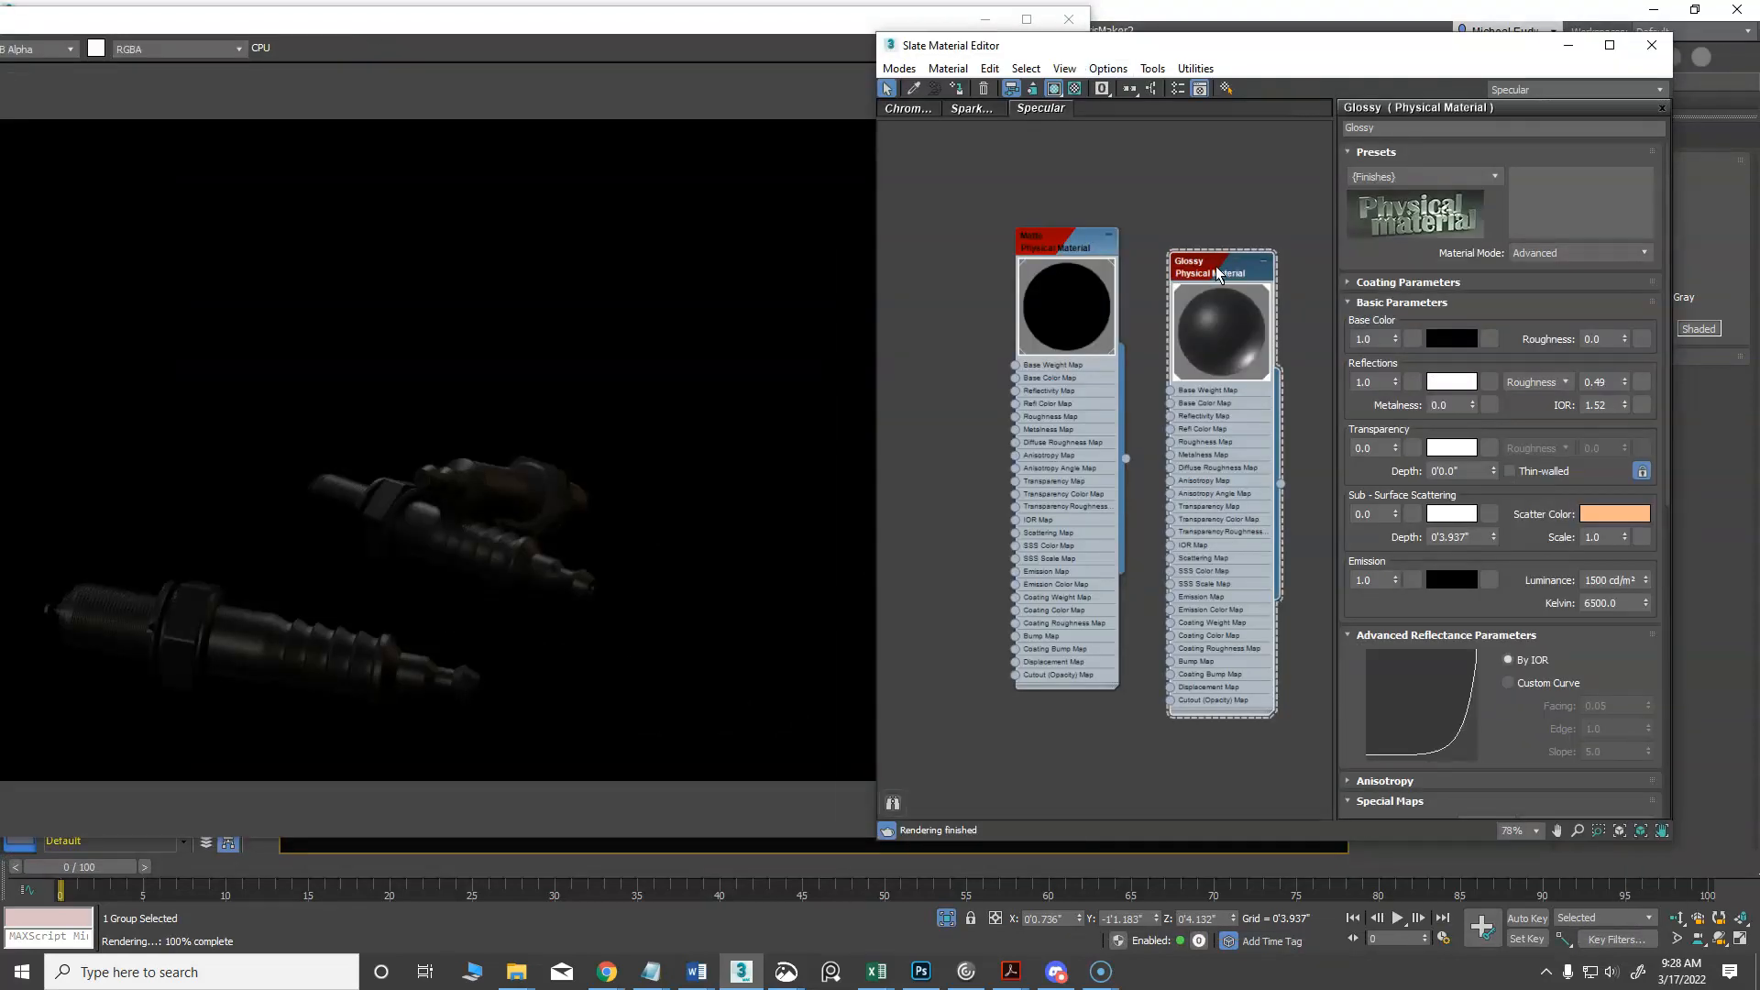
Try reflection roughness values of 0.26 and 0.28 on the Glossy material alongside the render
{"action": "left_click_drag", "start_coordinate": [1109, 44], "coordinate": [1154, 39]}
{"action": "left_click_drag", "start_coordinate": [1276, 236], "coordinate": [1265, 206]}
{"action": "left_click_drag", "start_coordinate": [1669, 372], "coordinate": [1669, 393]}
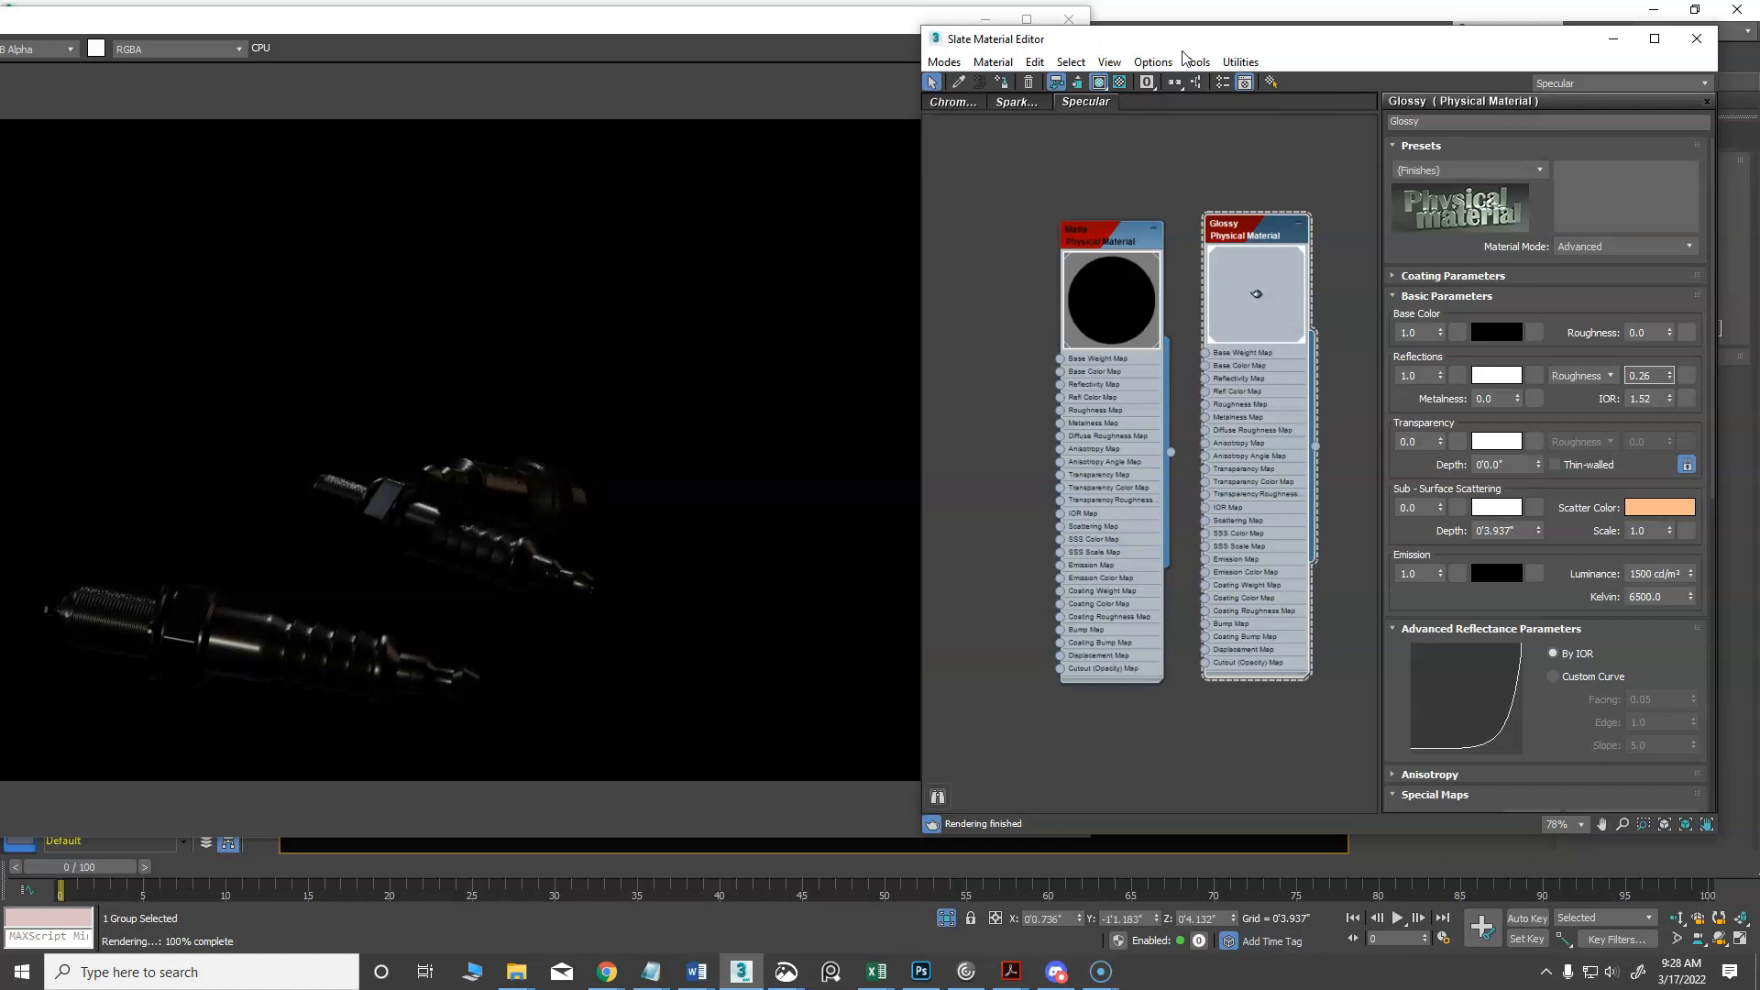
{"action": "left_click_drag", "start_coordinate": [1218, 42], "coordinate": [1255, 36]}
{"action": "left_click_drag", "start_coordinate": [1707, 369], "coordinate": [1715, 362]}
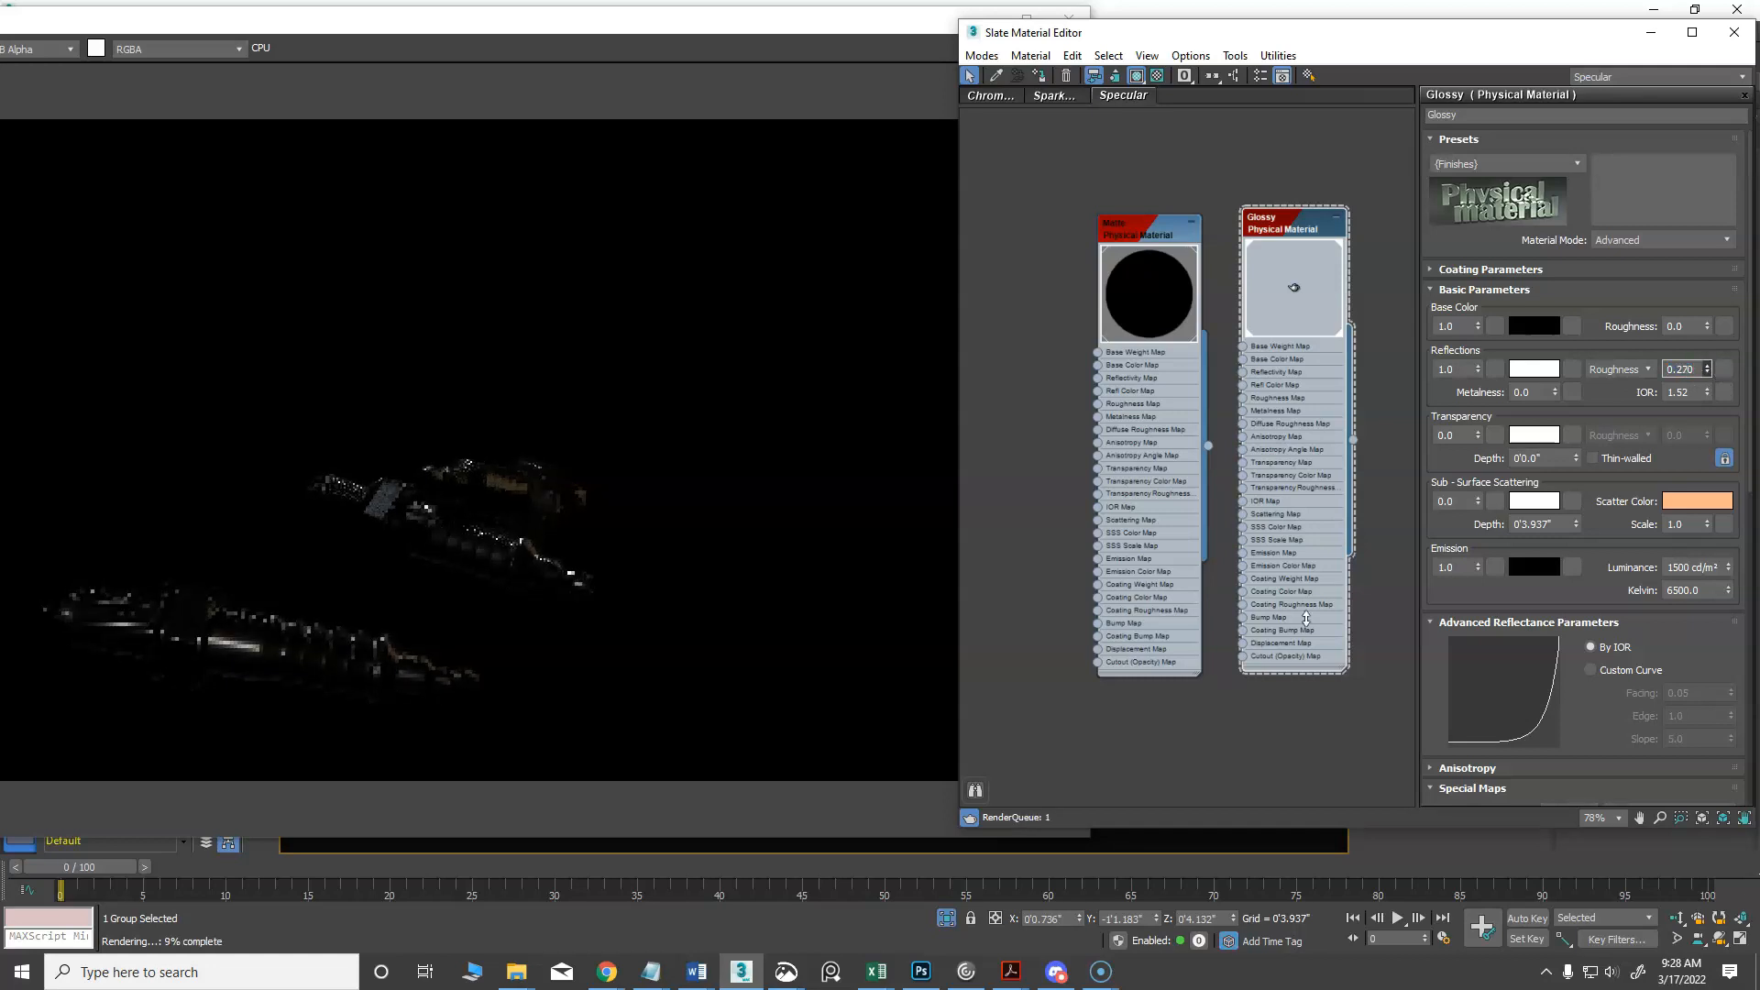
Examine the highlights on the rendered spark plugs, and bring the material editor back beside the render
{"action": "left_click_drag", "start_coordinate": [1164, 35], "coordinate": [1267, 29]}
{"action": "left_click_drag", "start_coordinate": [731, 28], "coordinate": [842, 33]}
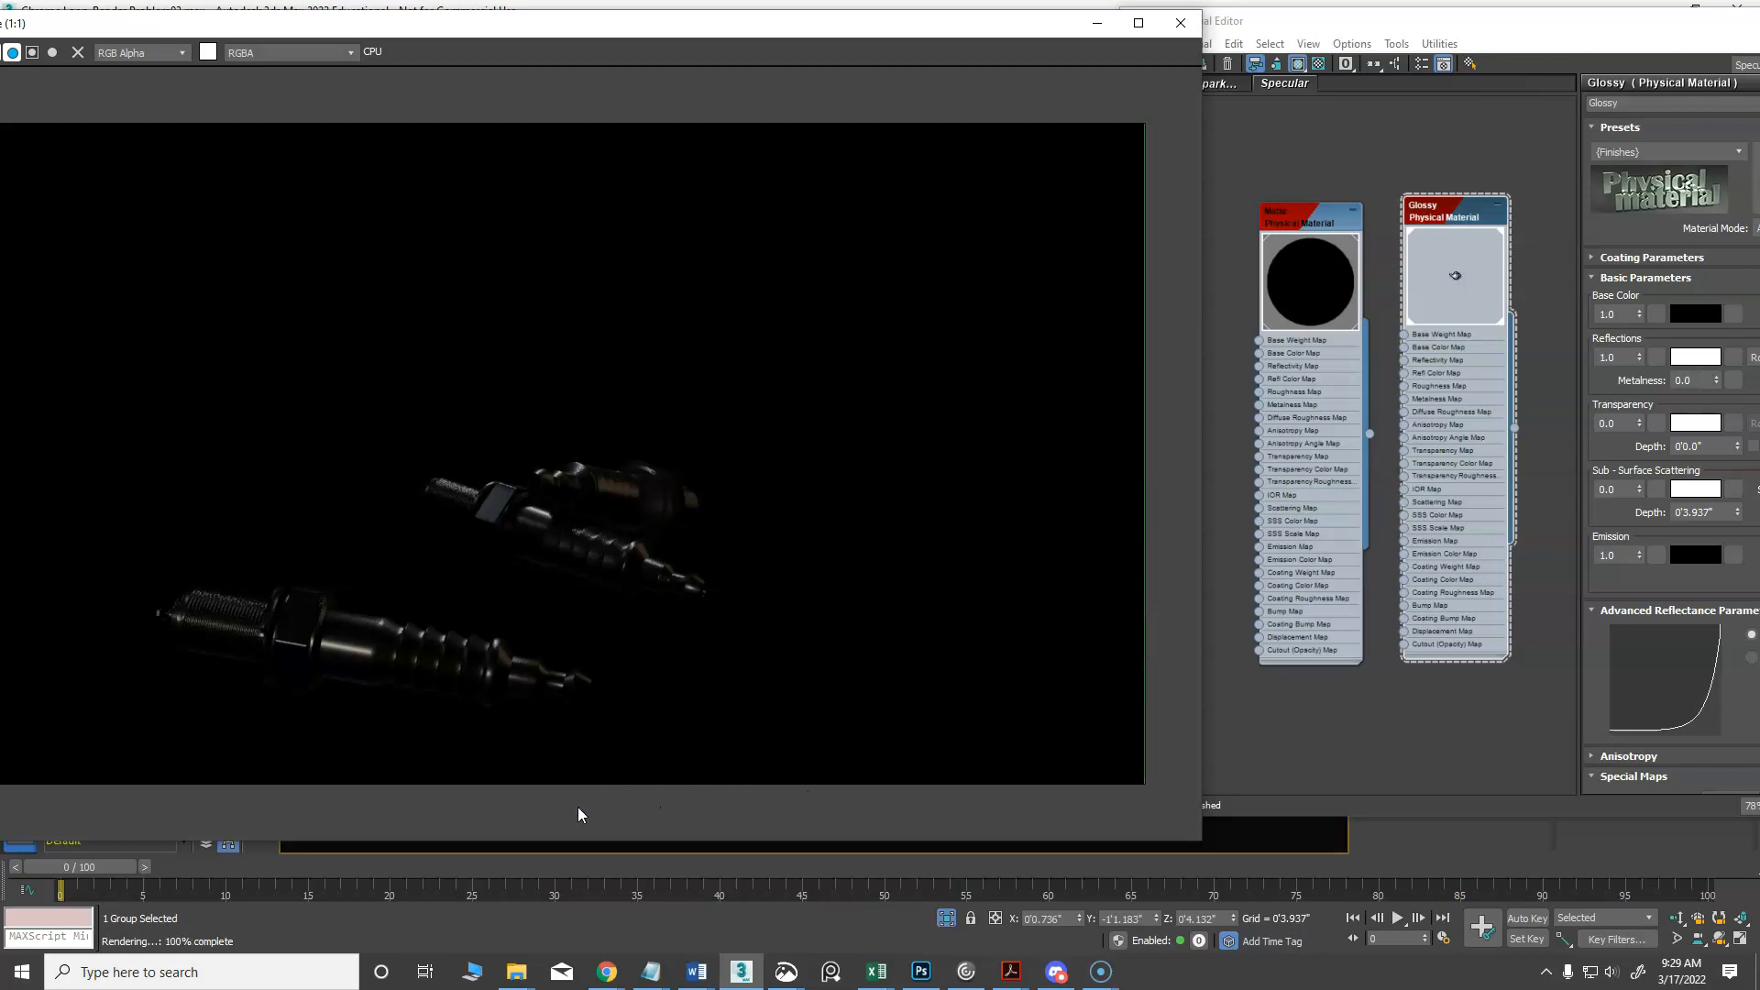
{"action": "left_click_drag", "start_coordinate": [657, 30], "coordinate": [714, 23]}
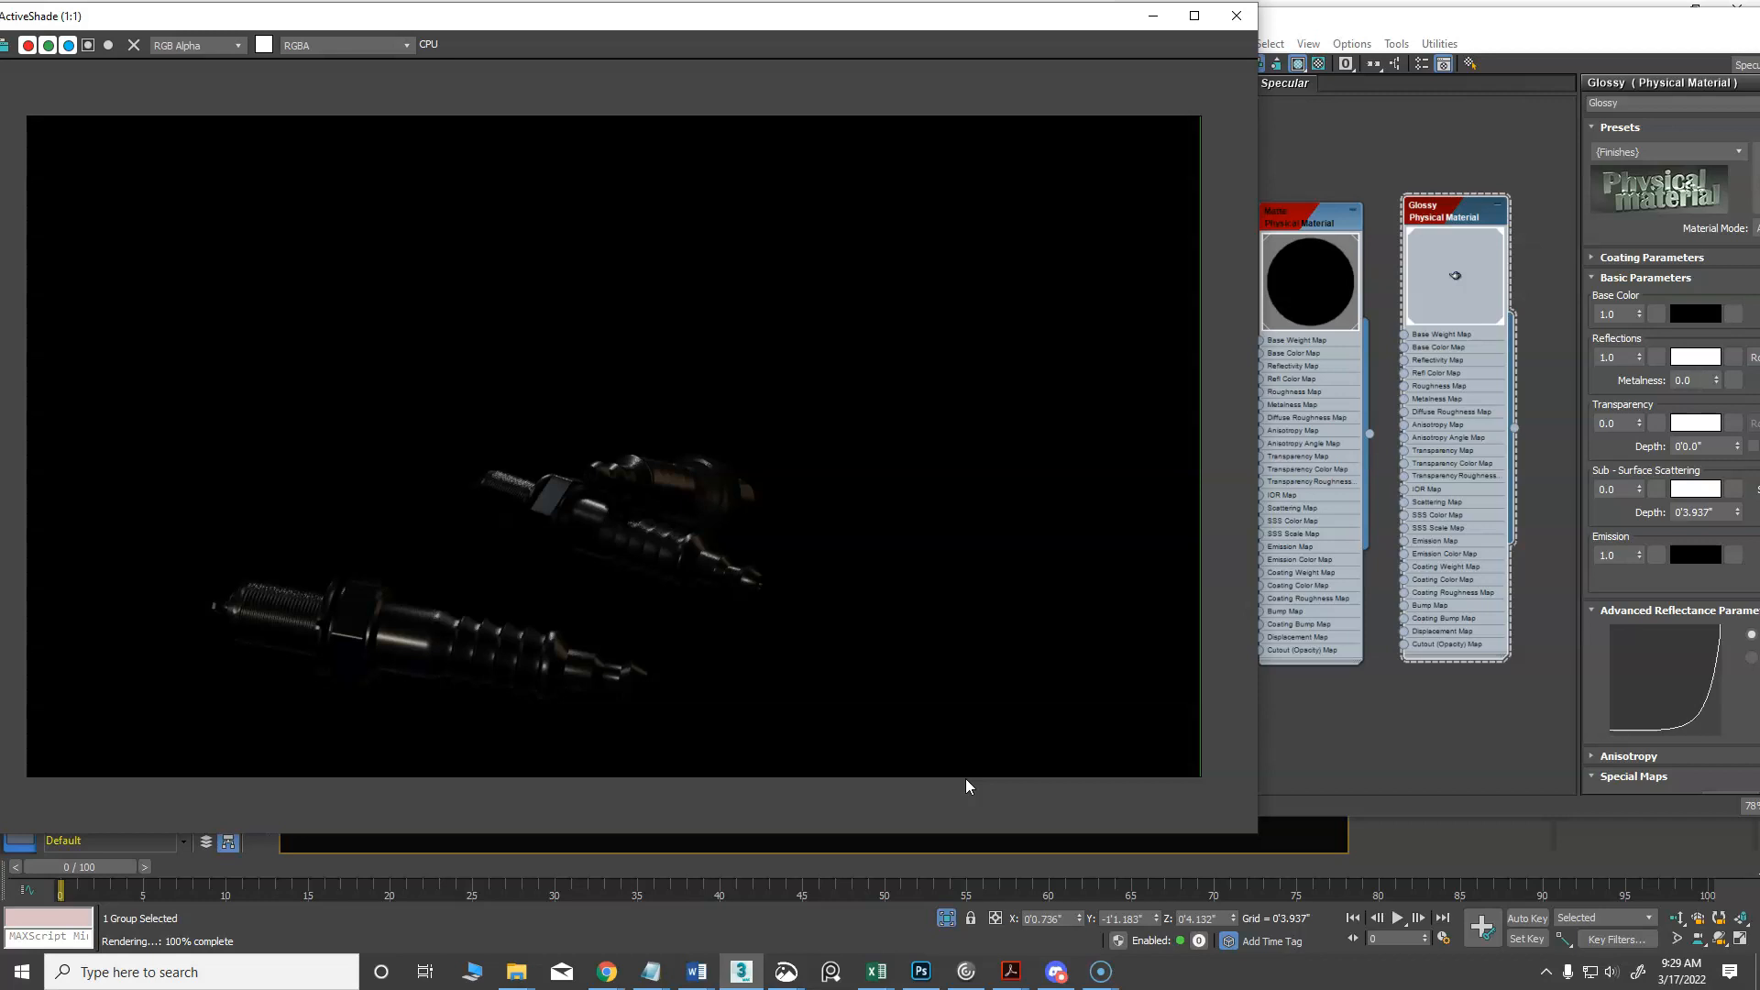
{"action": "left_click_drag", "start_coordinate": [1311, 31], "coordinate": [1042, 31]}
{"action": "left_click_drag", "start_coordinate": [1219, 37], "coordinate": [1164, 20]}
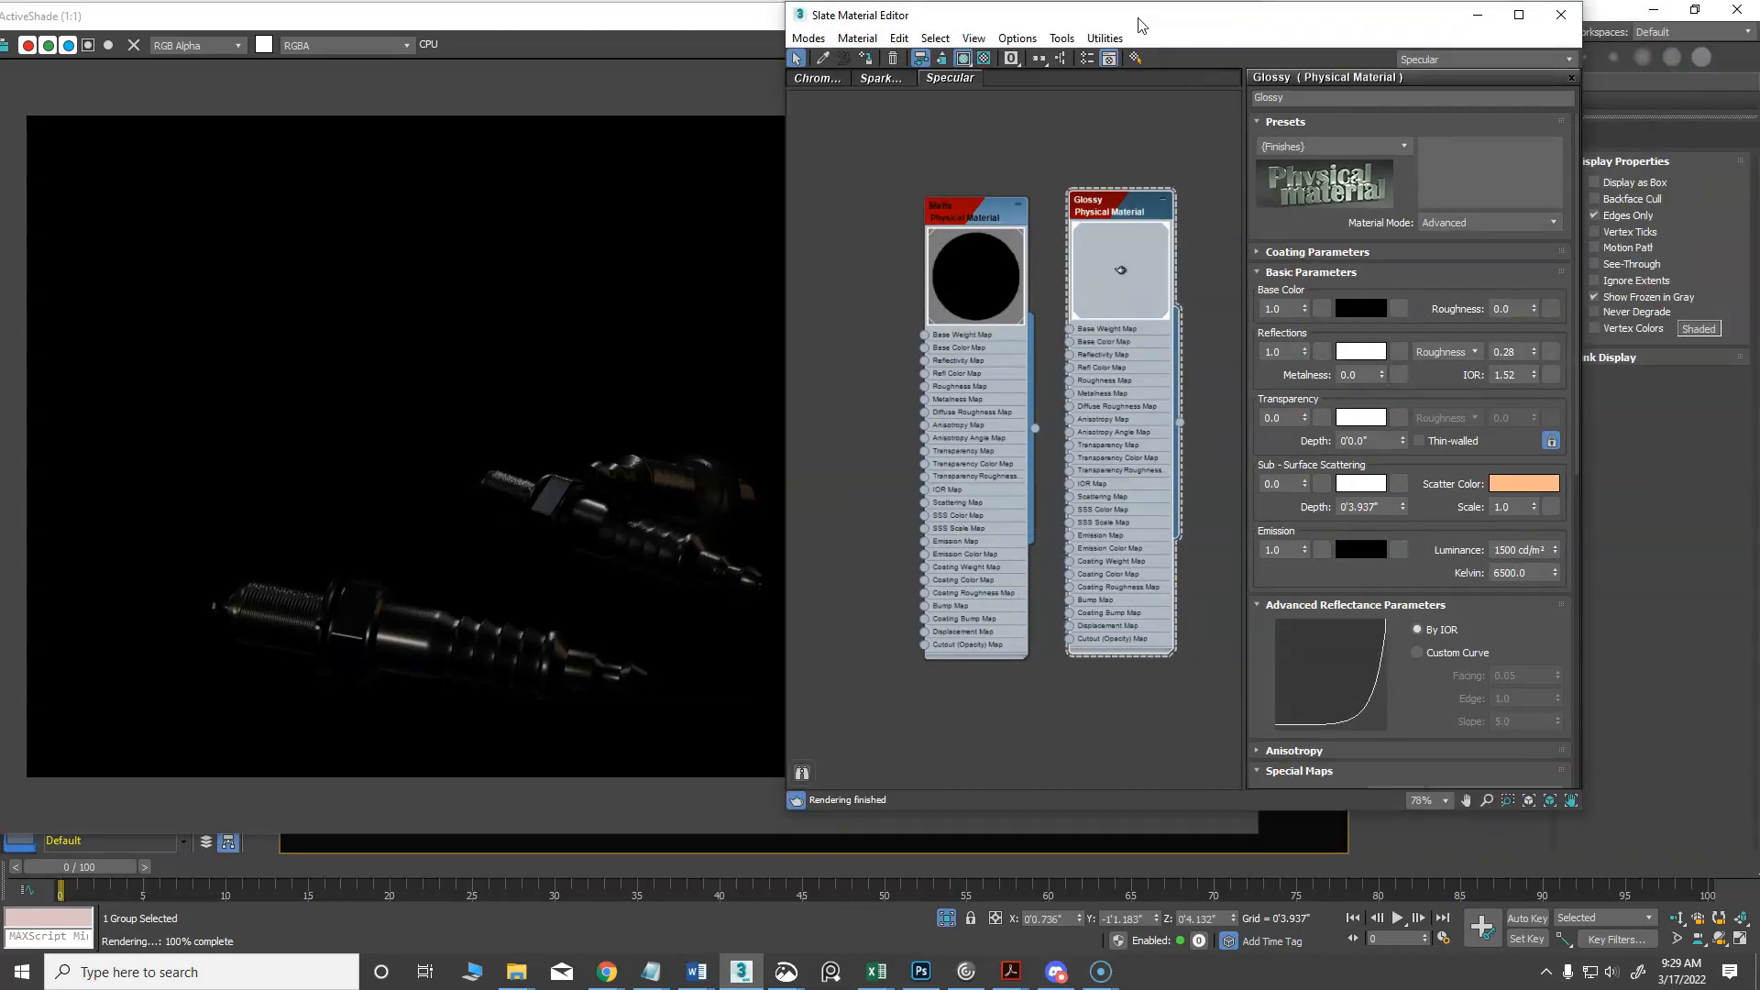
Compare reflection roughness values of 0.16 and 0.41 on the Glossy material, settle on 0.36, and close both windows
{"action": "left_click_drag", "start_coordinate": [1533, 352], "coordinate": [1536, 363]}
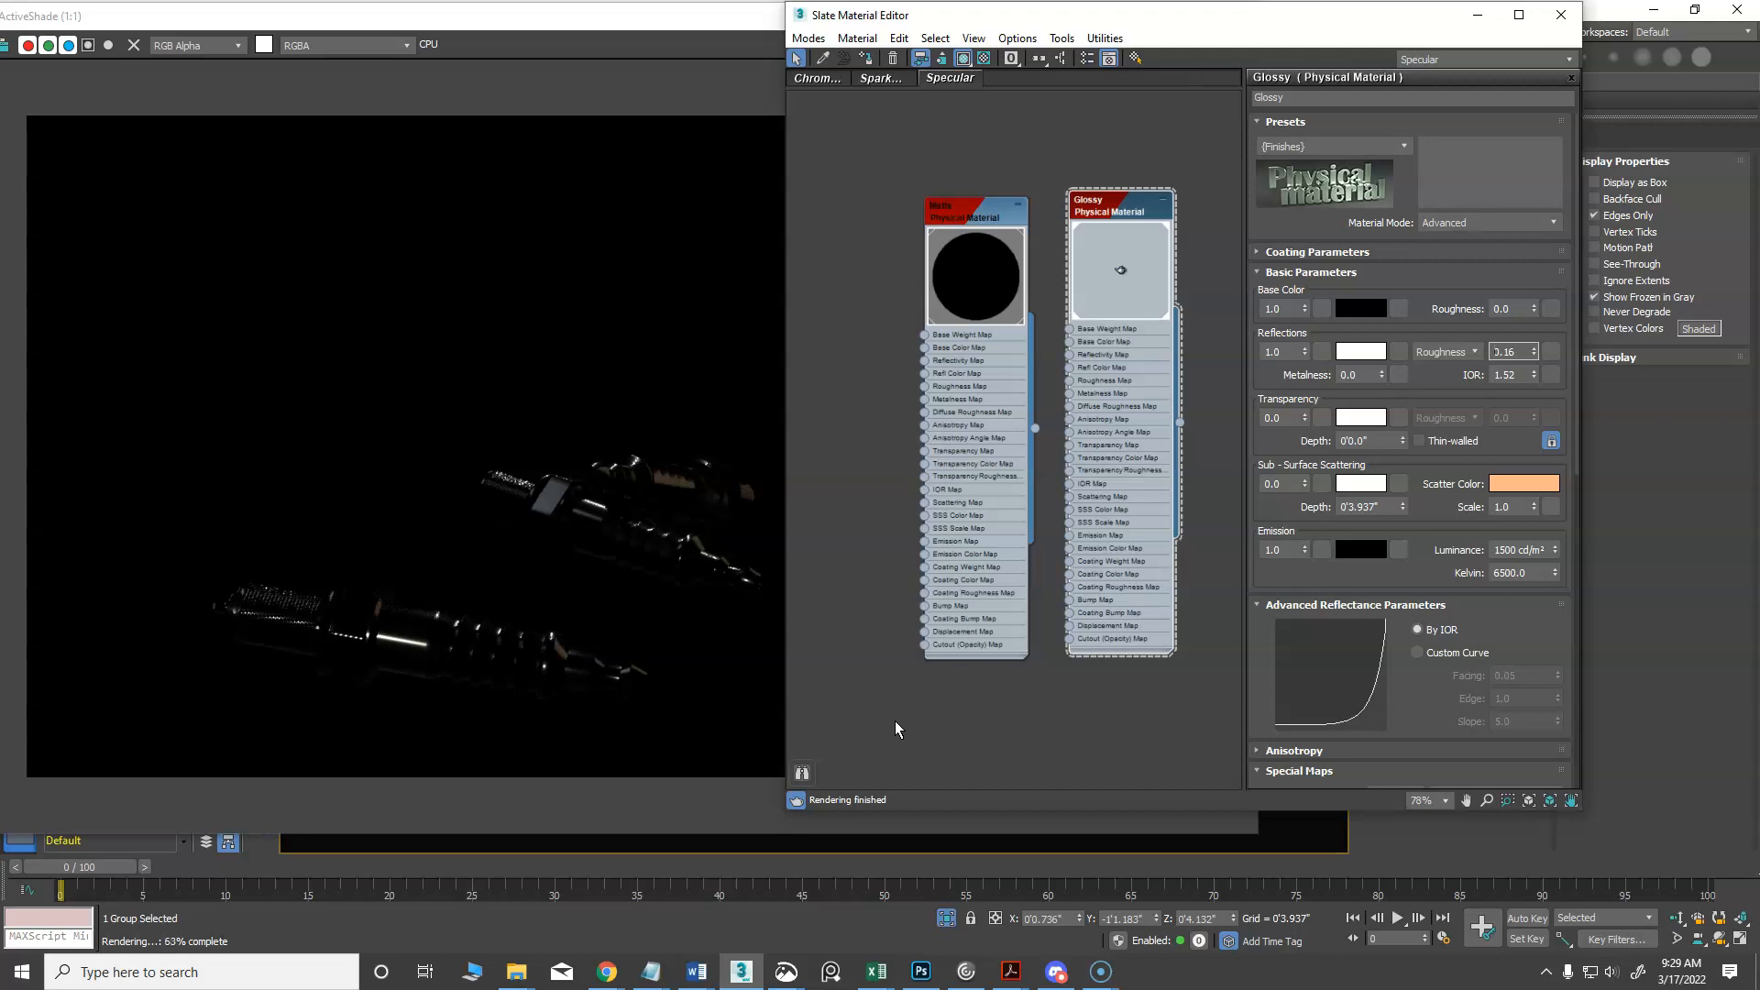
{"action": "left_click_drag", "start_coordinate": [1536, 356], "coordinate": [1536, 328]}
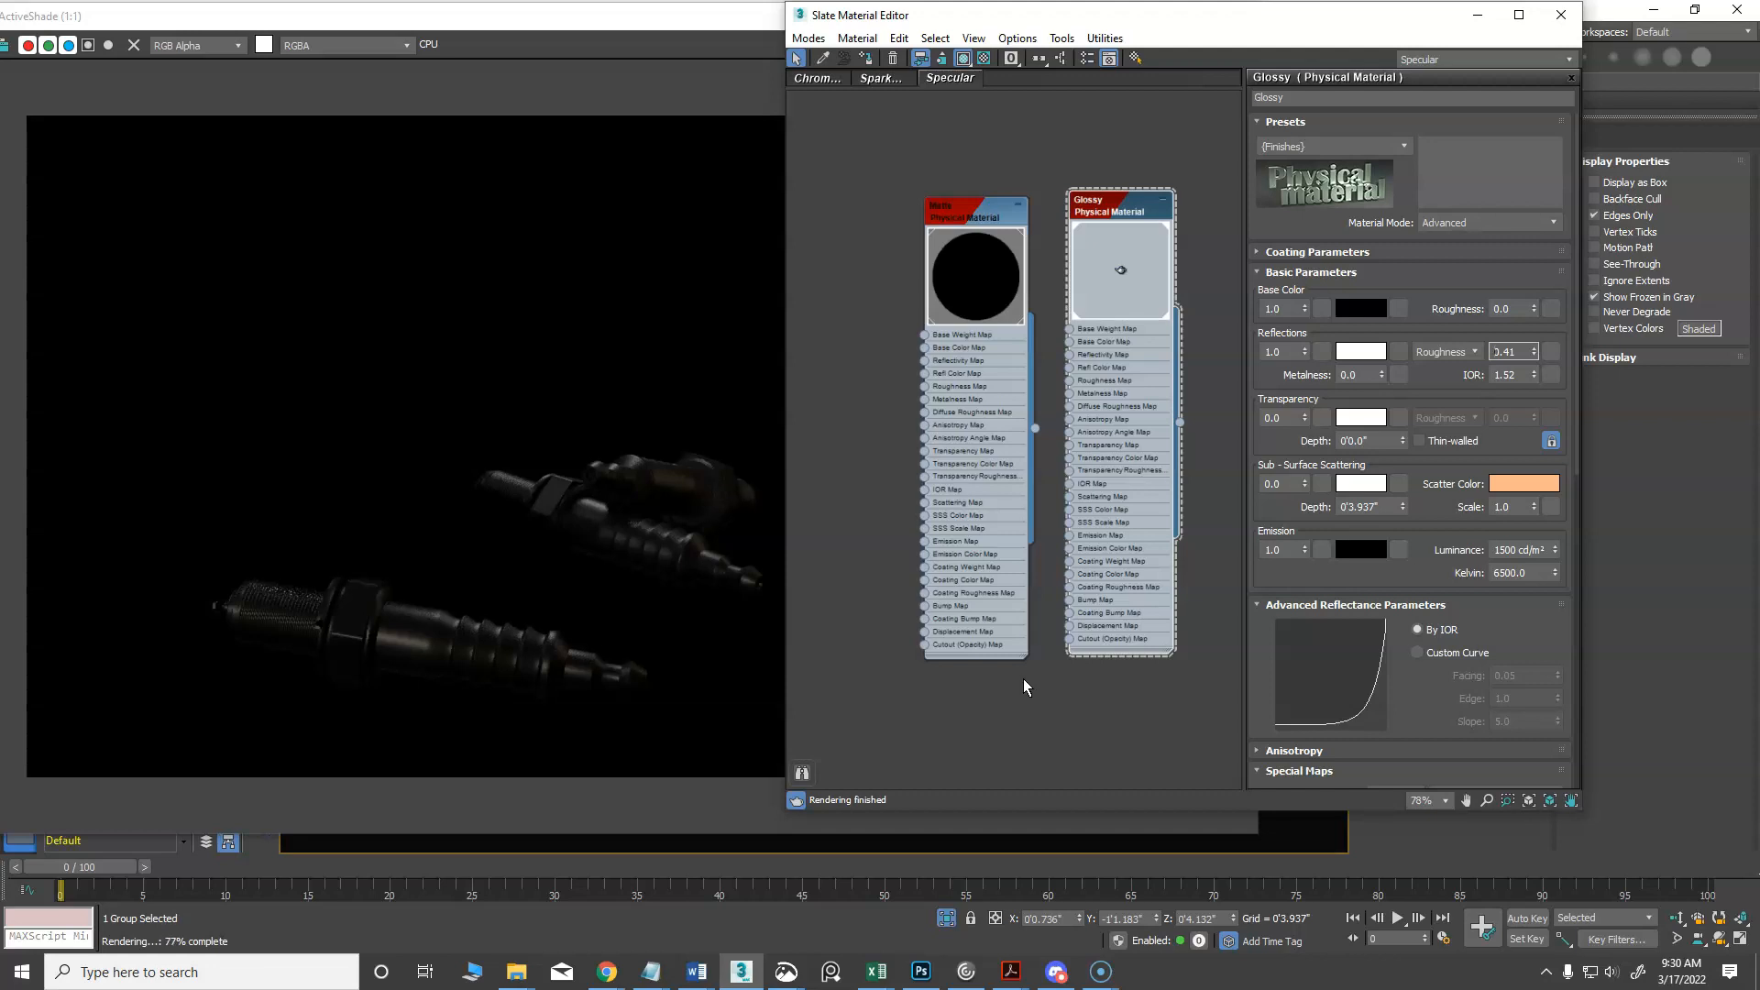
{"action": "left_click_drag", "start_coordinate": [1200, 27], "coordinate": [1270, 36]}
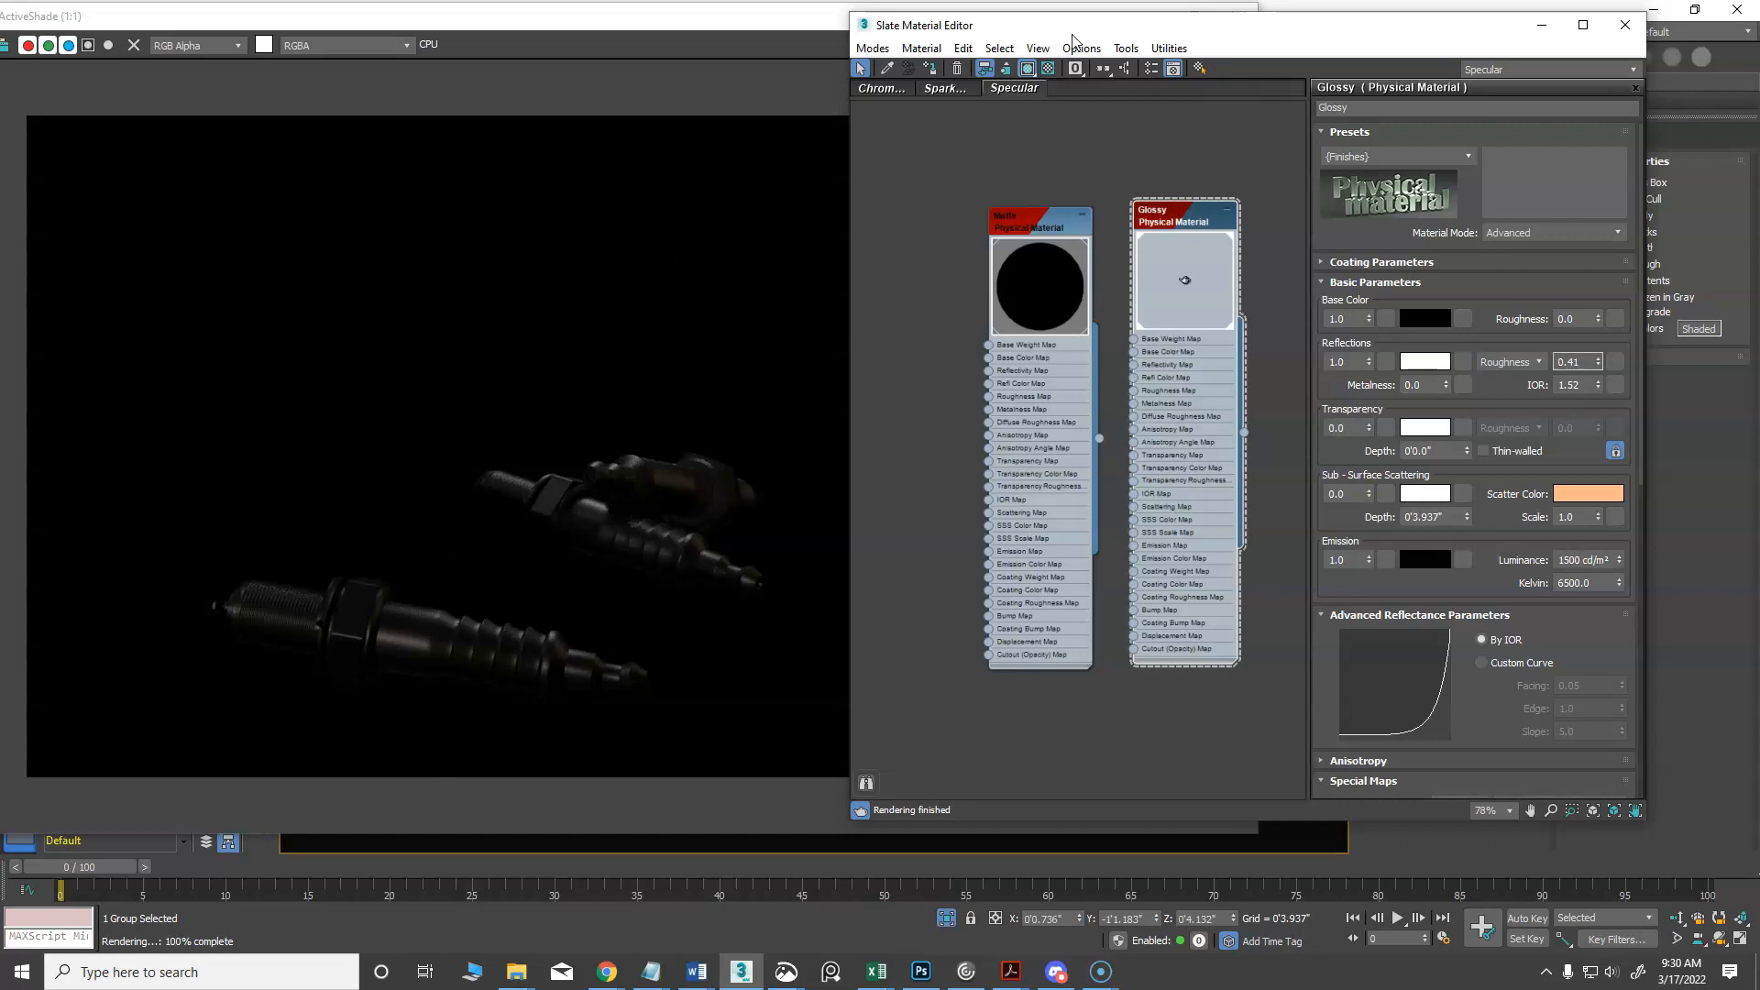
{"action": "left_click_drag", "start_coordinate": [1060, 34], "coordinate": [884, 135]}
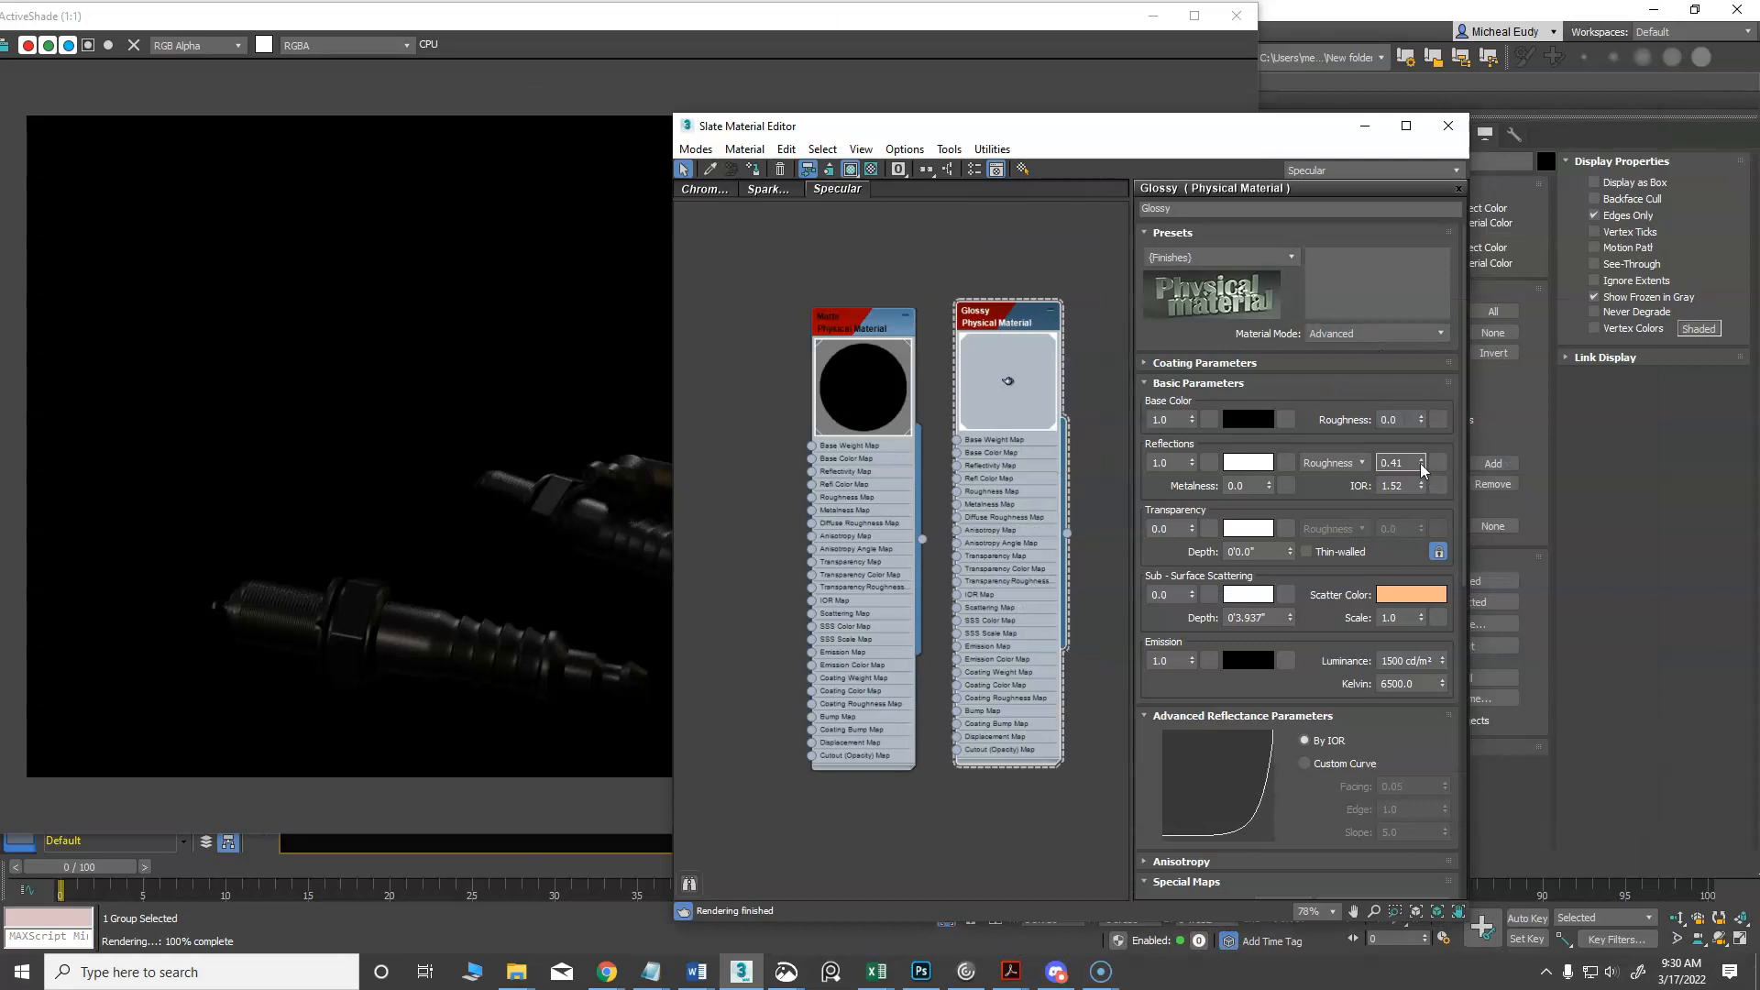
{"action": "left_click_drag", "start_coordinate": [1424, 468], "coordinate": [1418, 463]}
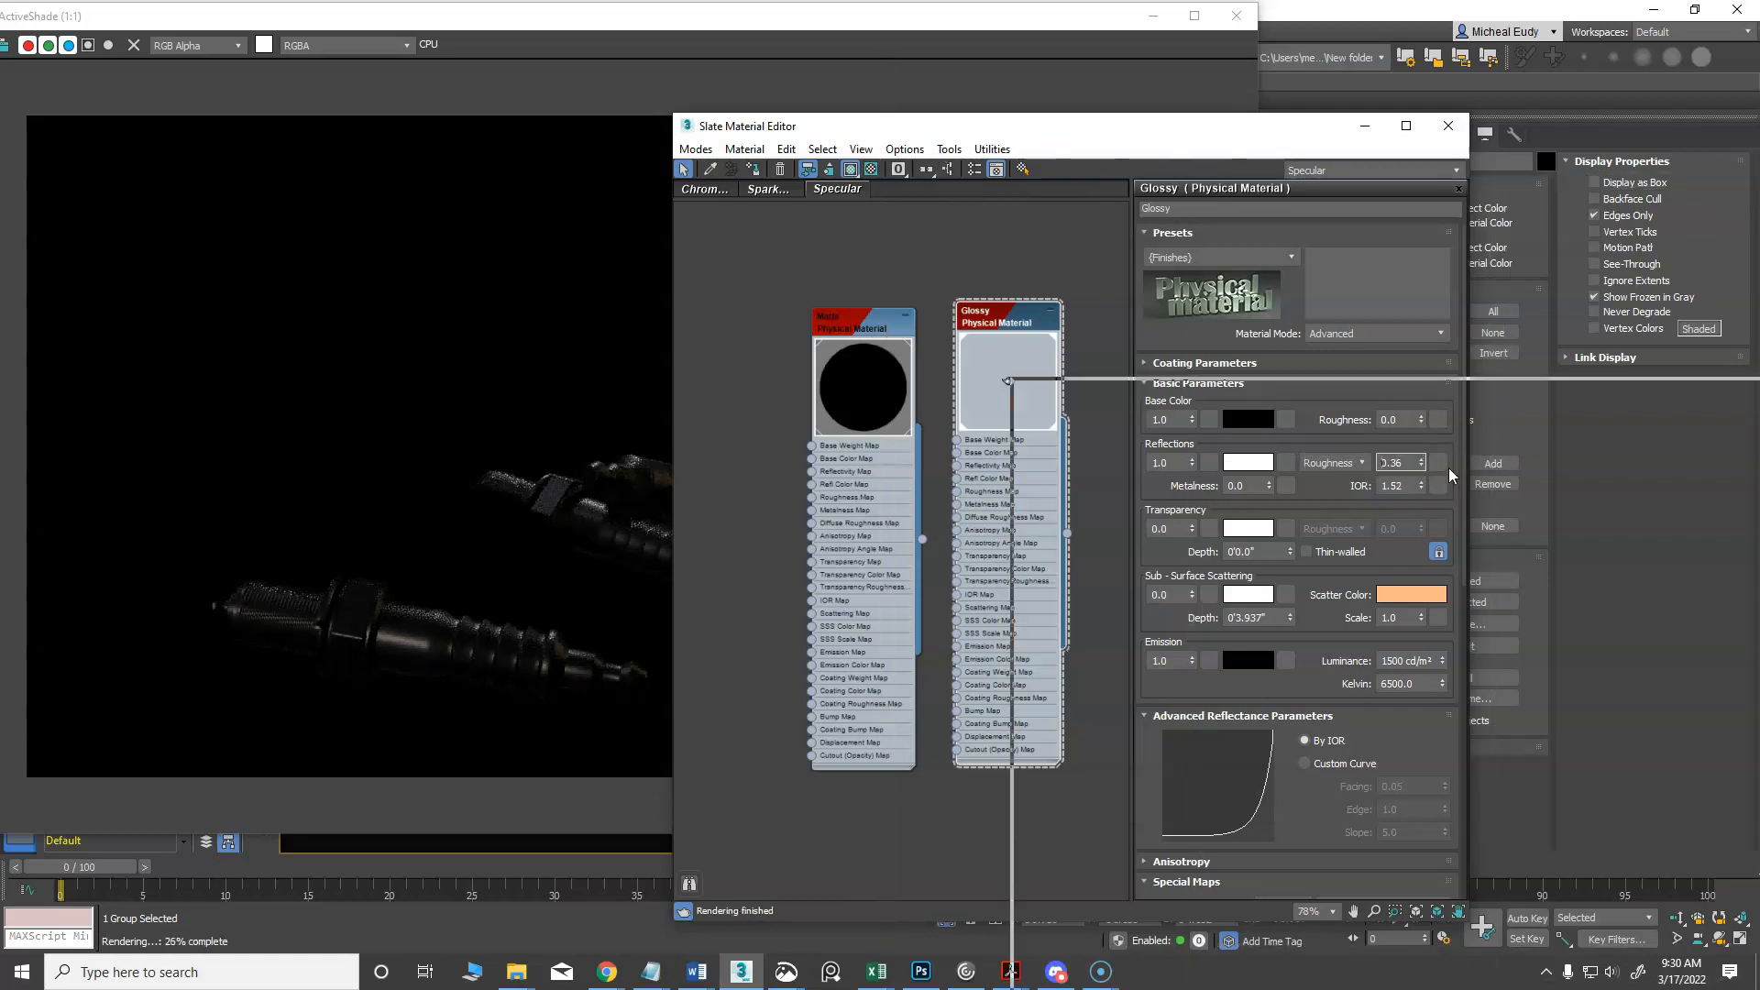
{"action": "left_click", "coordinate": [1448, 125]}
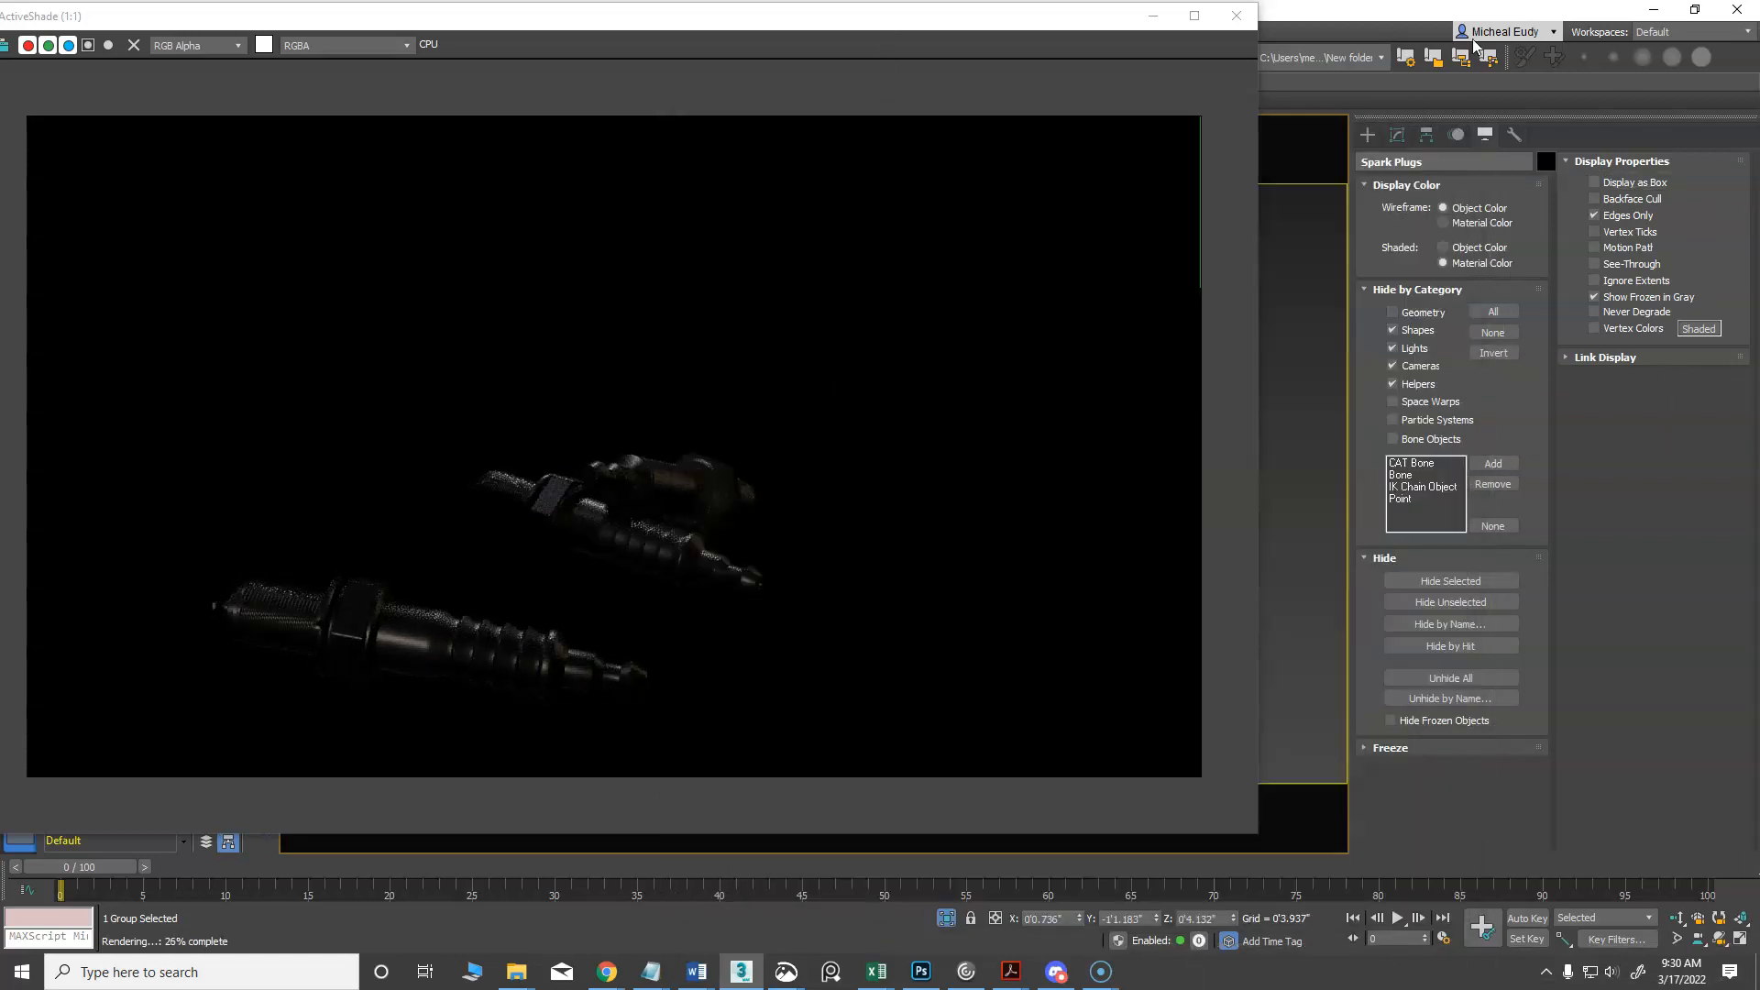
{"action": "left_click", "coordinate": [1236, 16]}
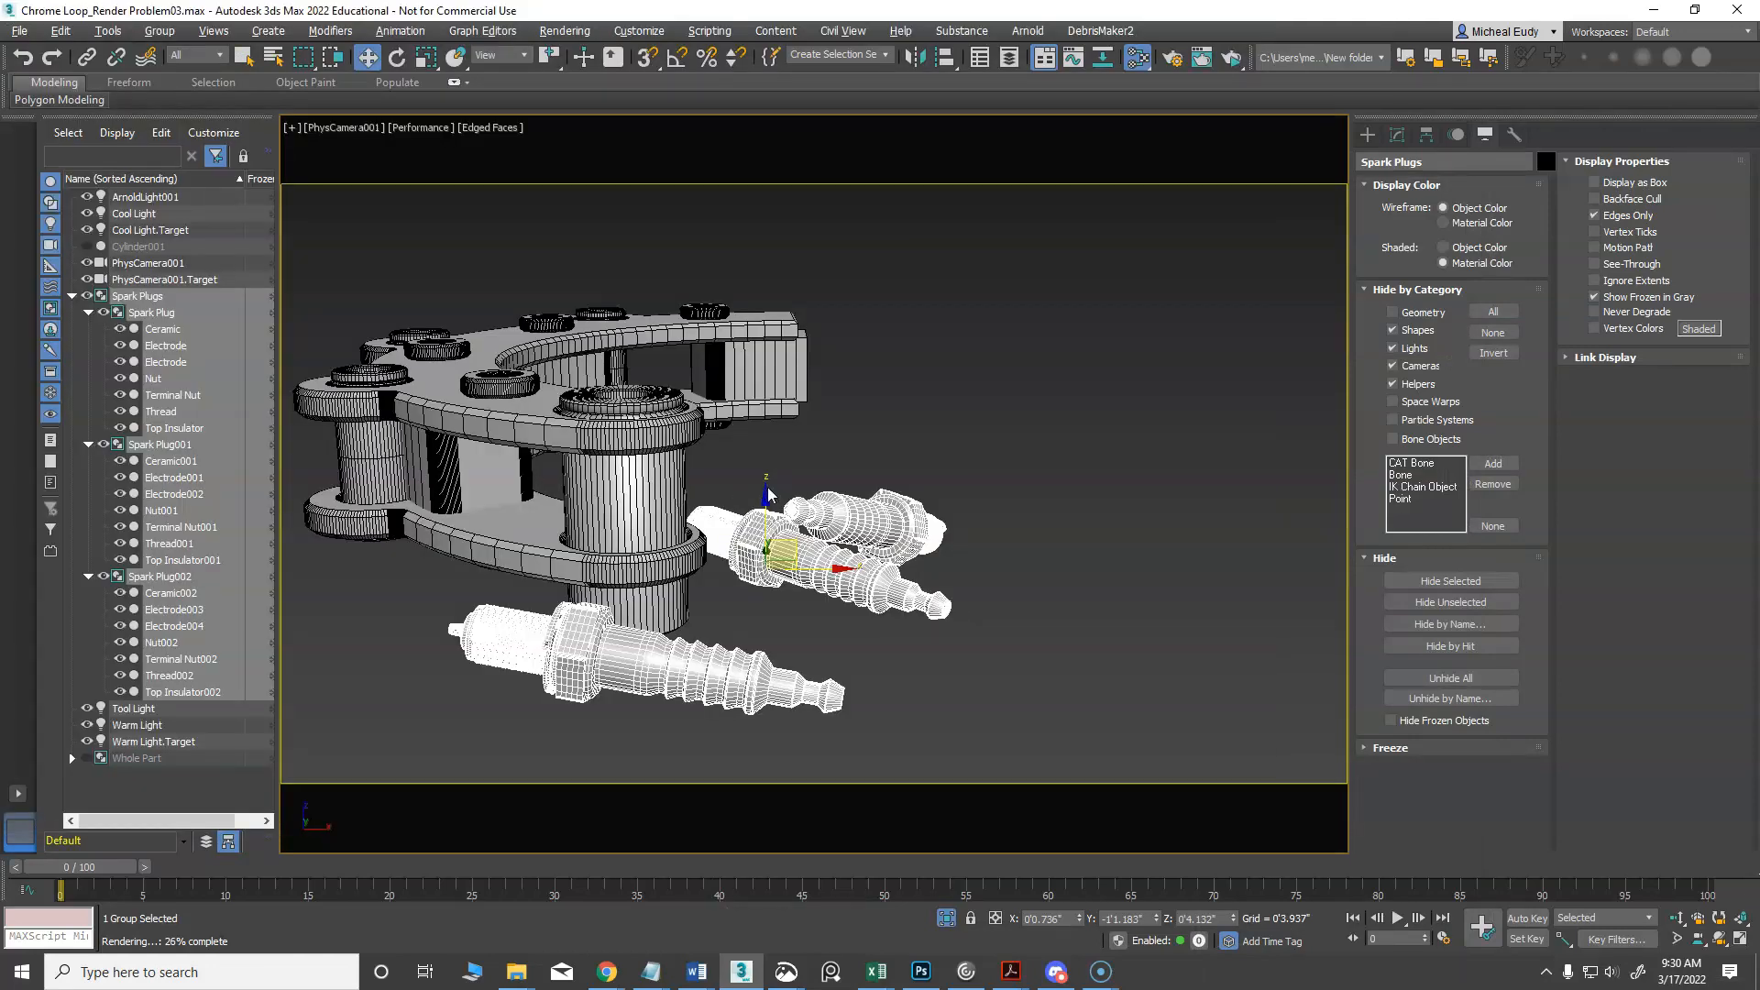
Clear the selection and switch the camera viewport to Standard quality without edged faces
{"action": "left_click", "coordinate": [813, 442]}
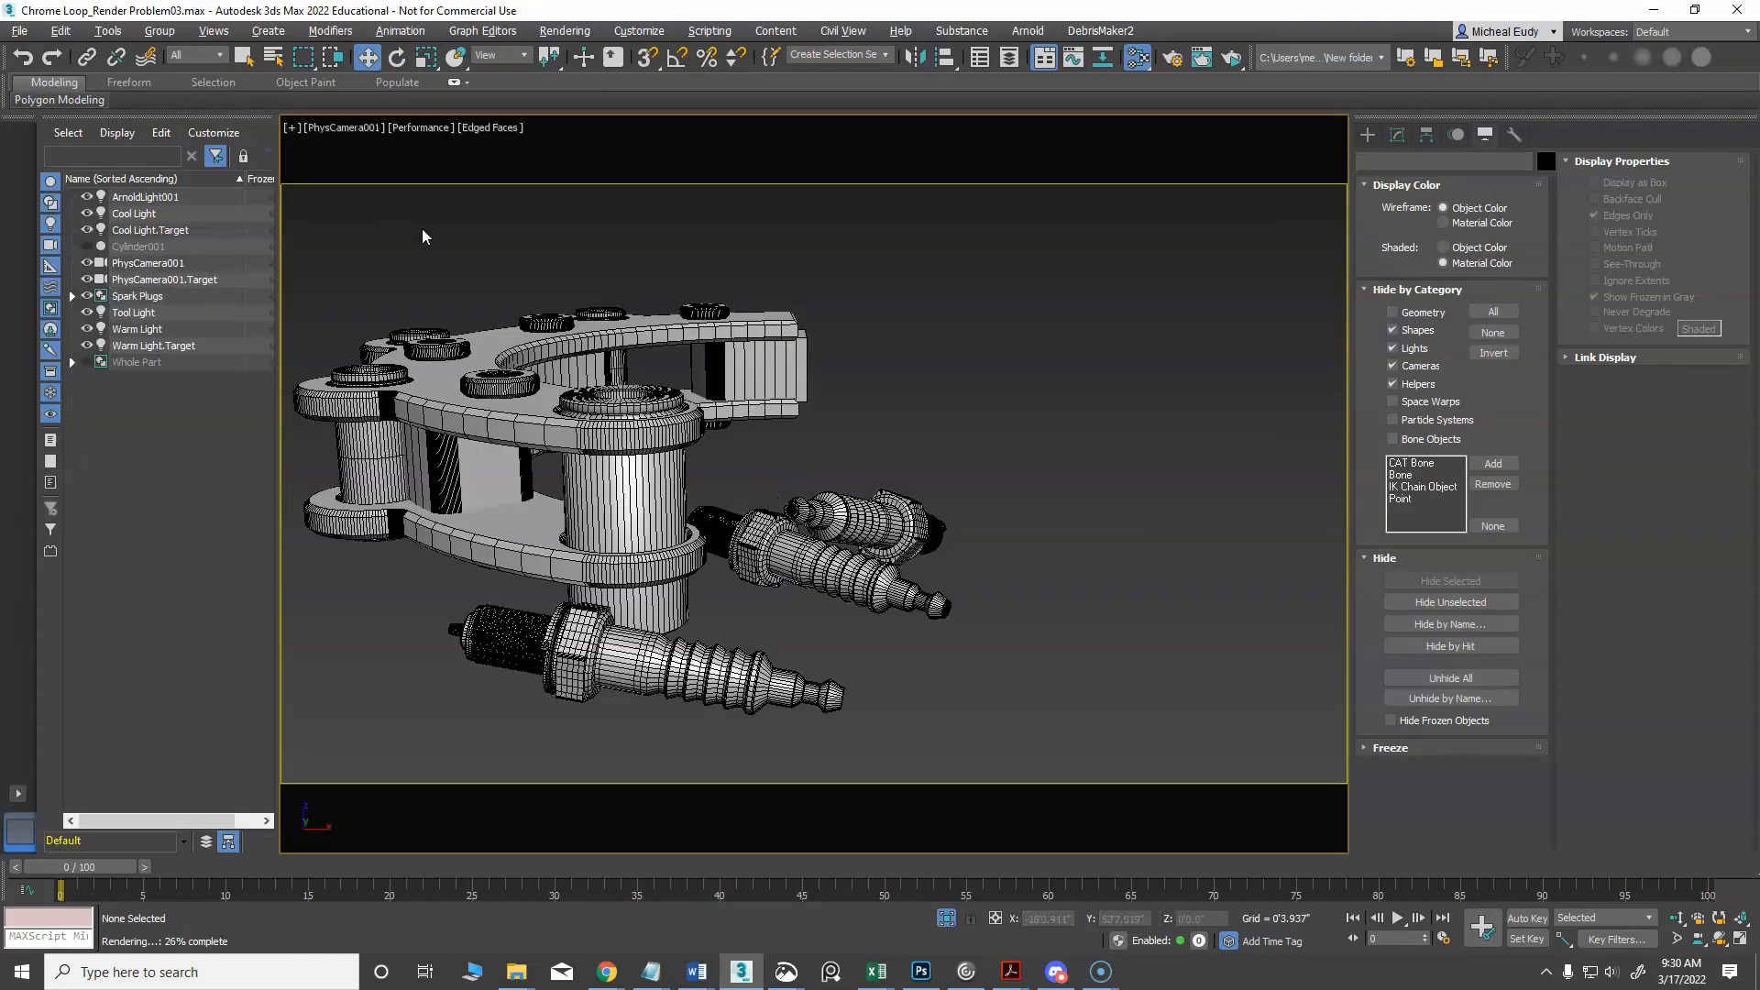
{"action": "key", "text": "F4"}
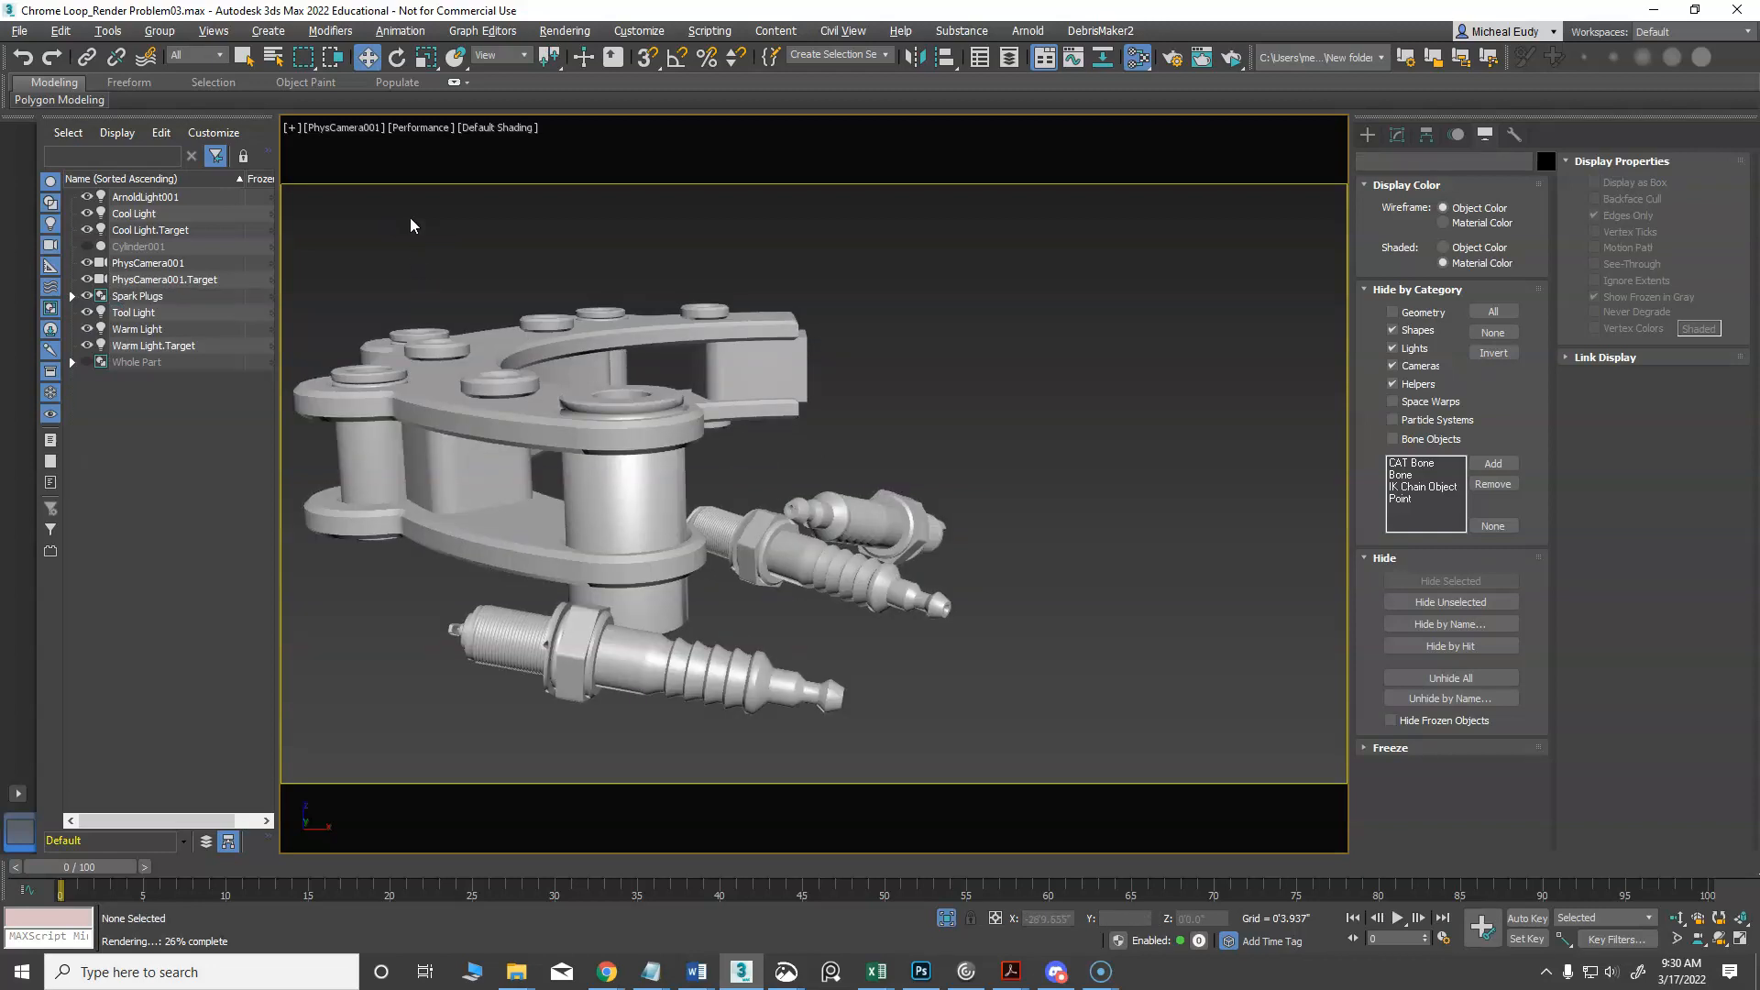
{"action": "left_click", "coordinate": [417, 130]}
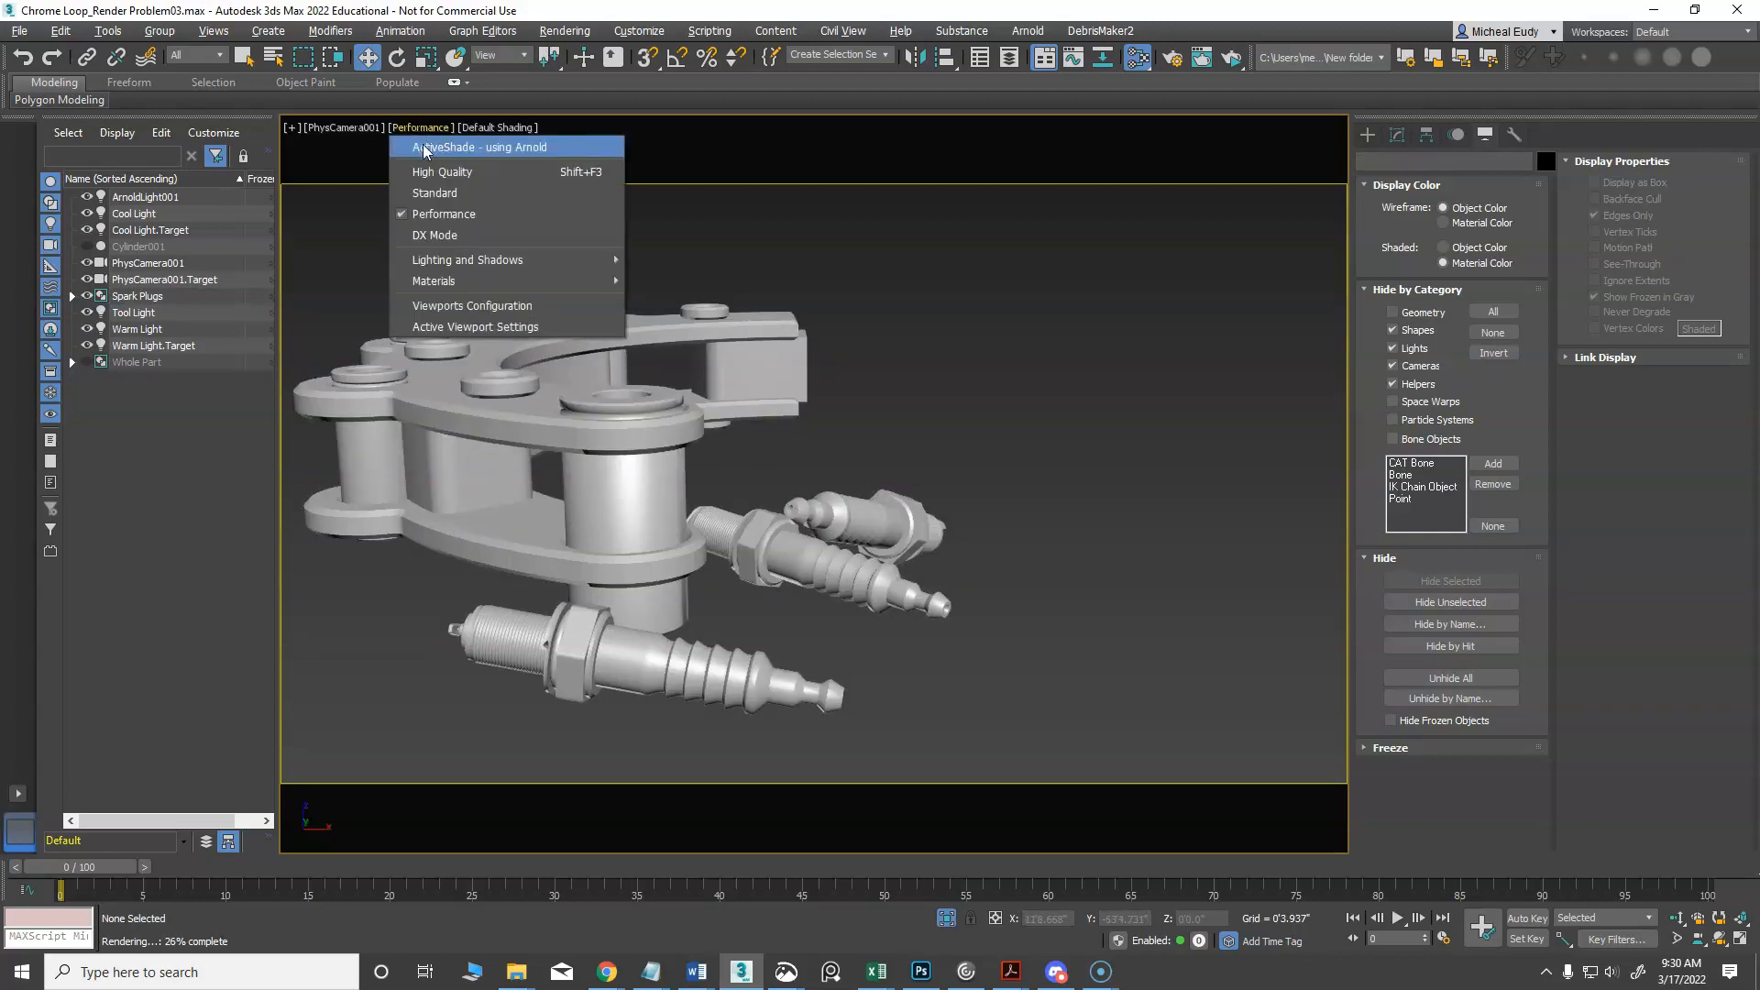
{"action": "left_click", "coordinate": [437, 194]}
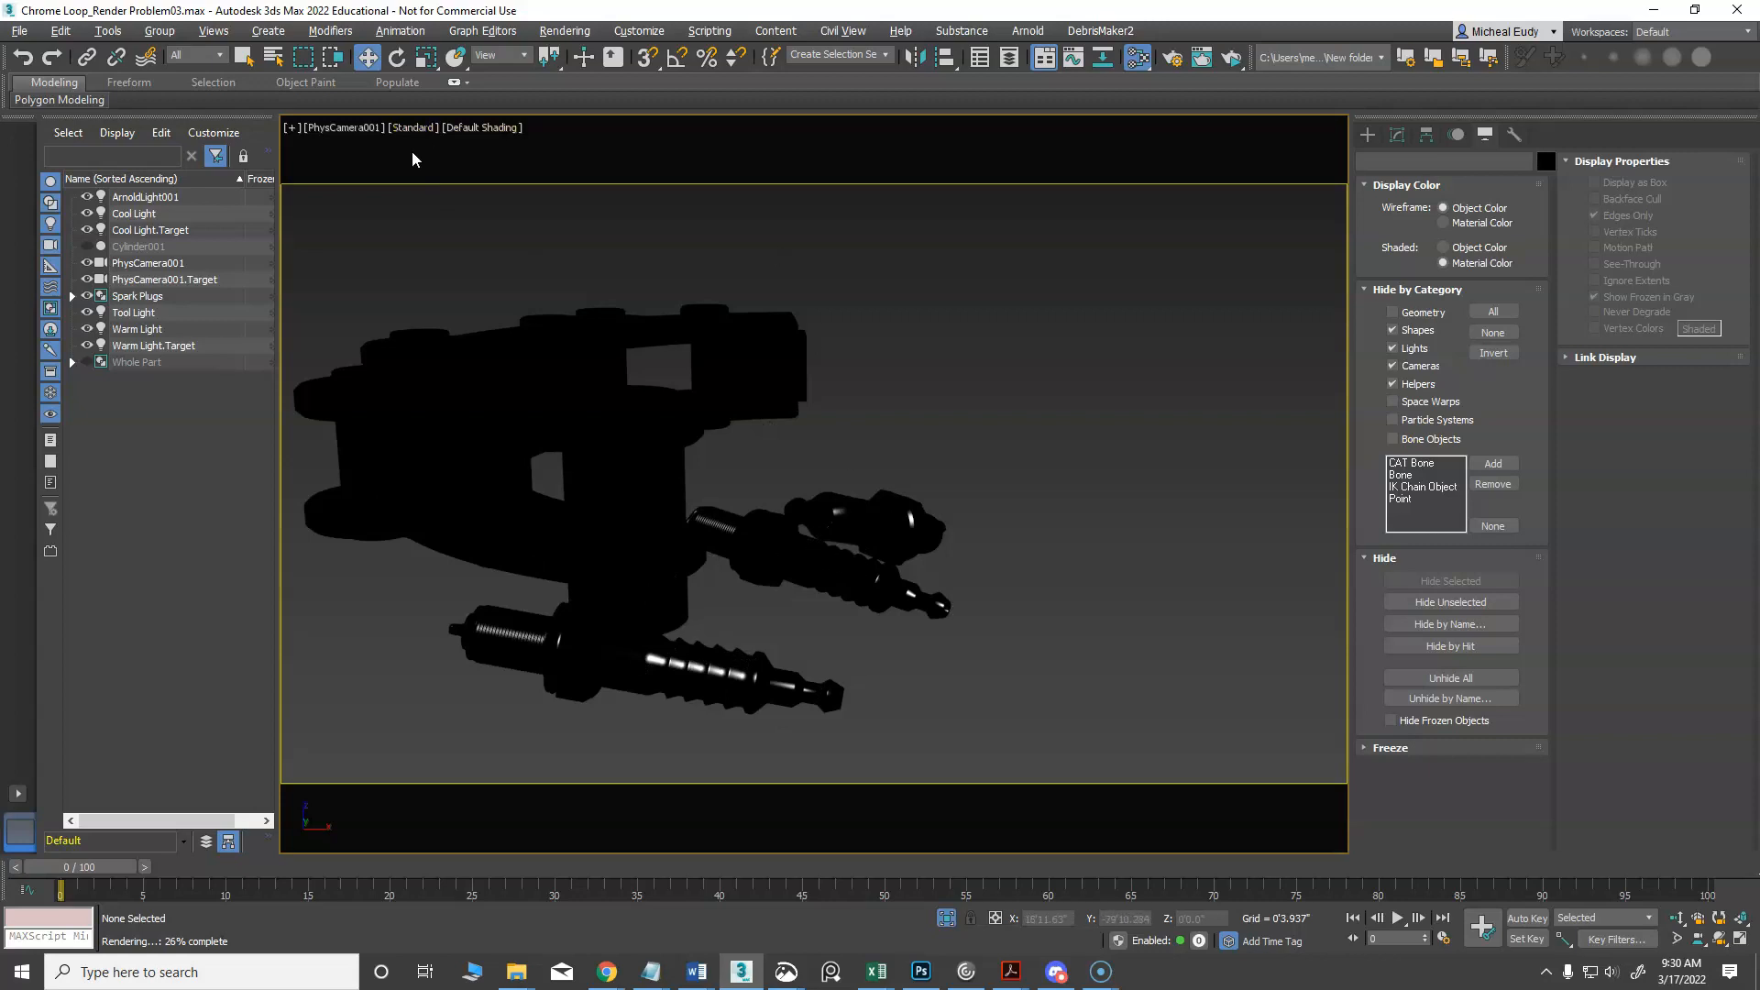
Turn off the Tool, Cool and Warm lights in the Light Lister, and check the scene with an ActiveShade render
{"action": "left_click", "coordinate": [142, 198]}
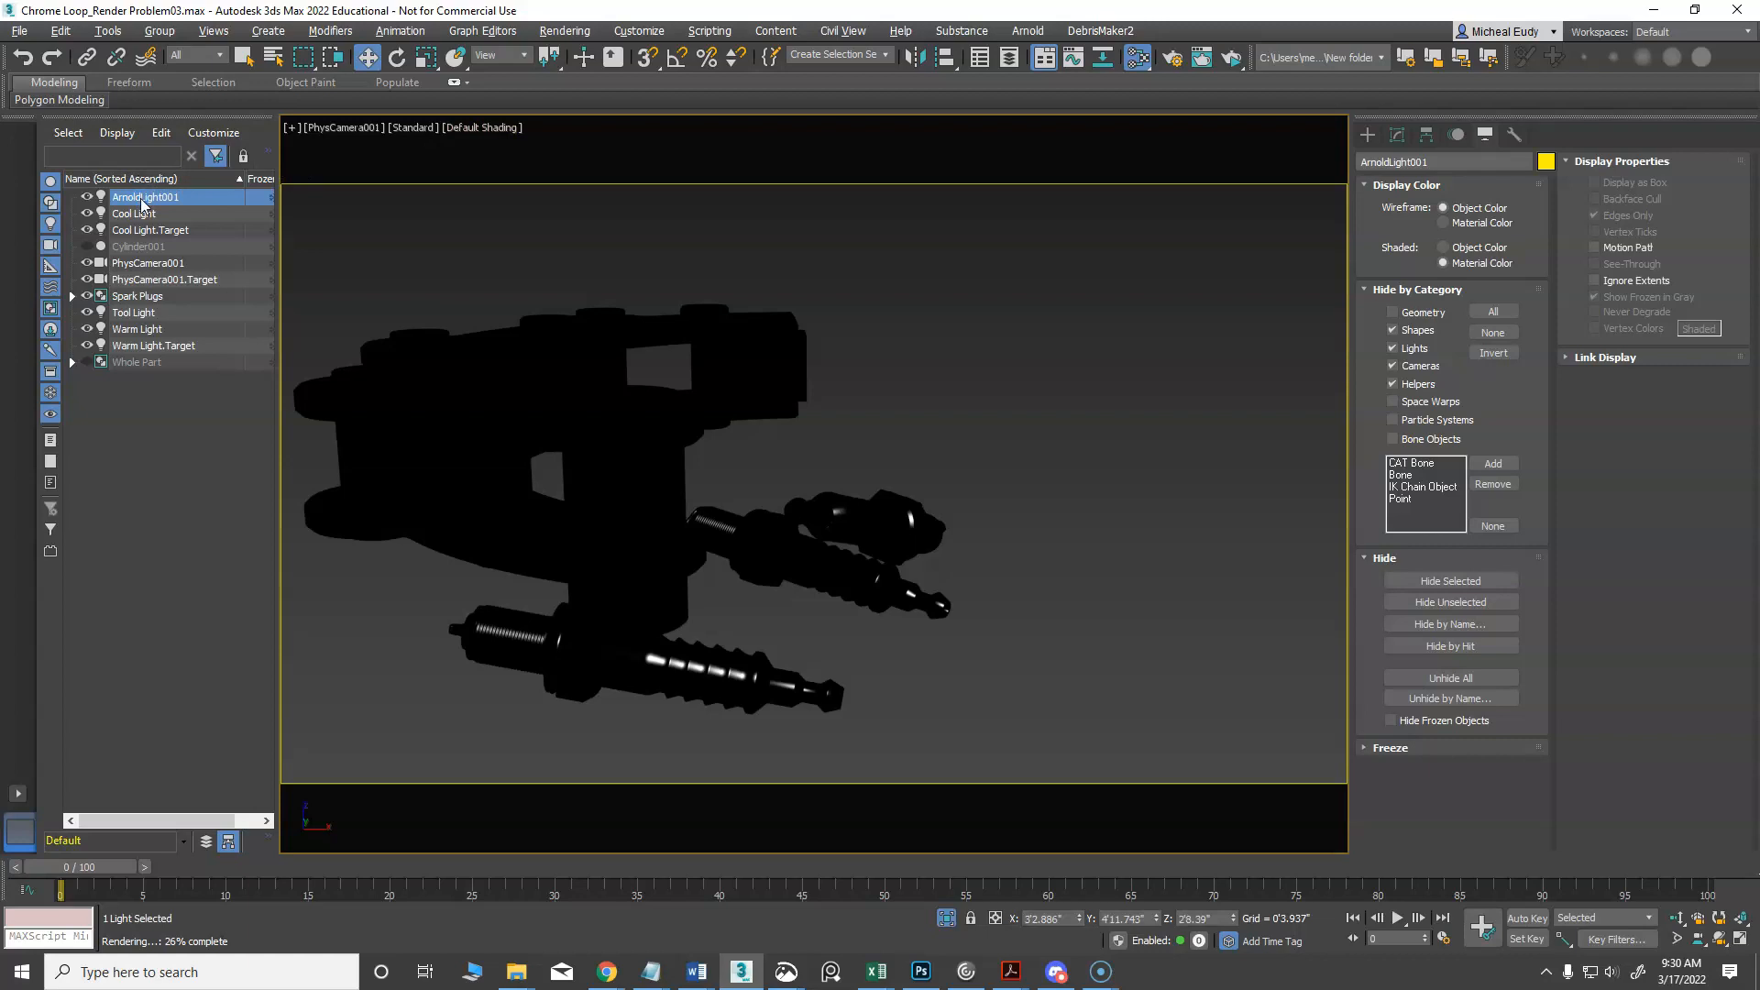
{"action": "left_click", "coordinate": [108, 30]}
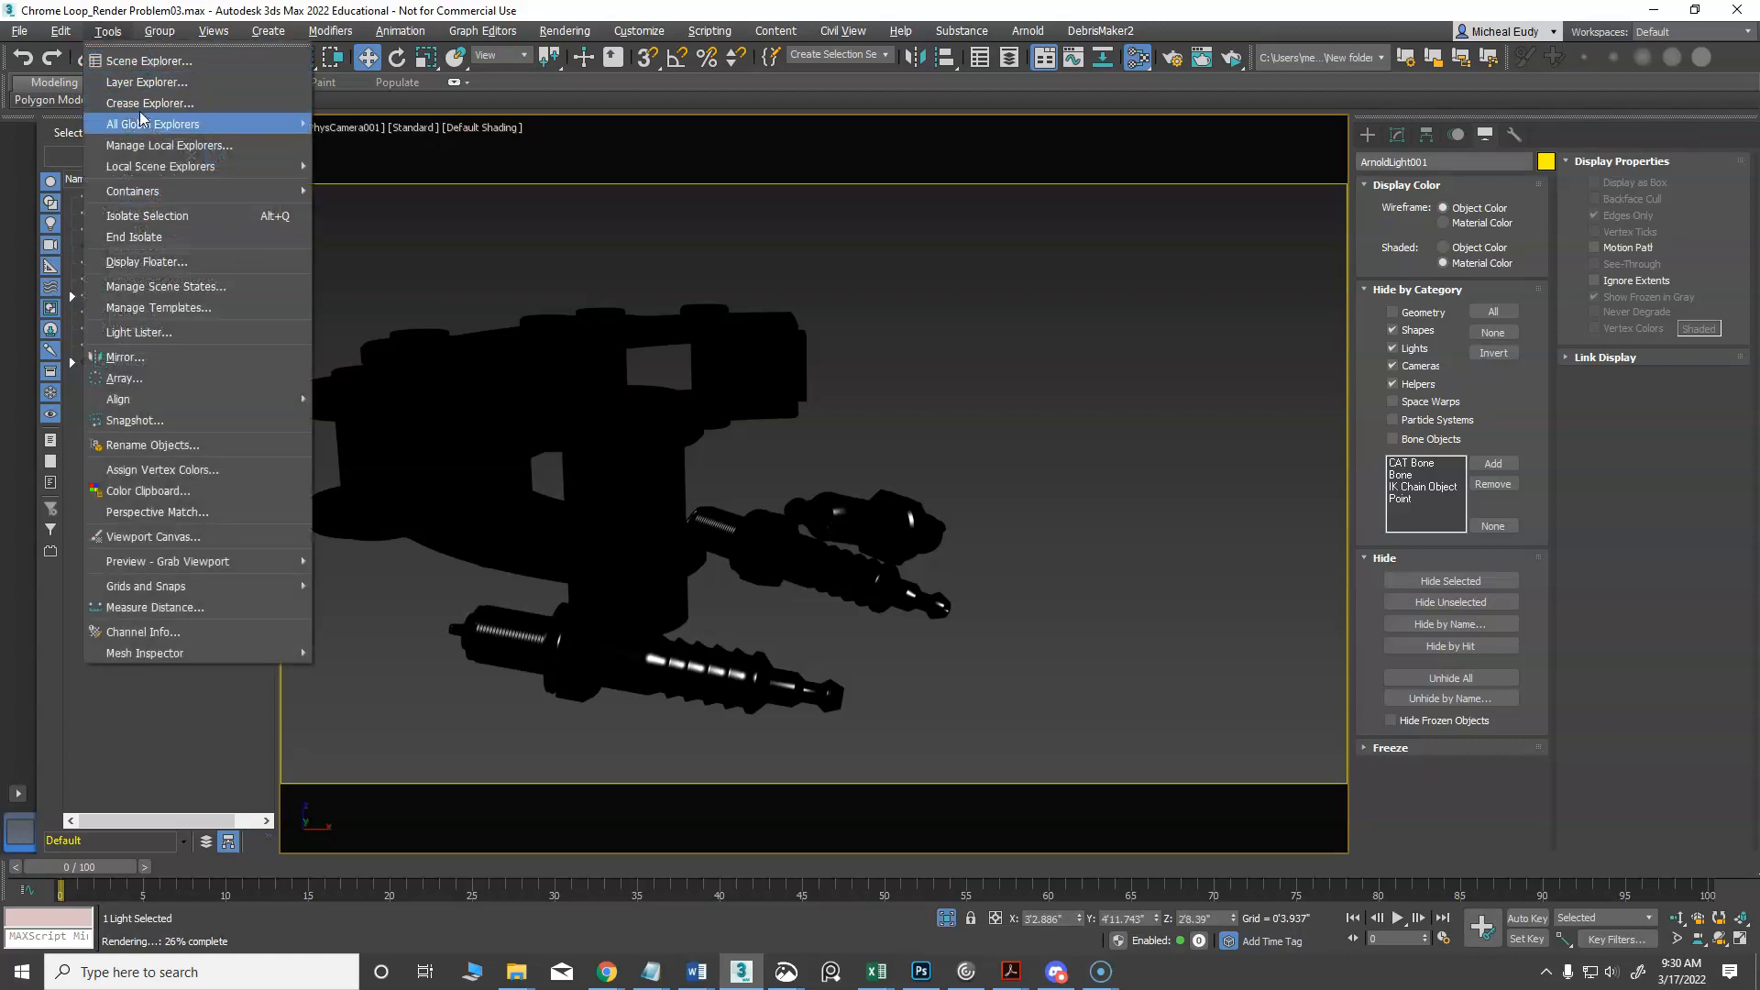
{"action": "left_click", "coordinate": [133, 332]}
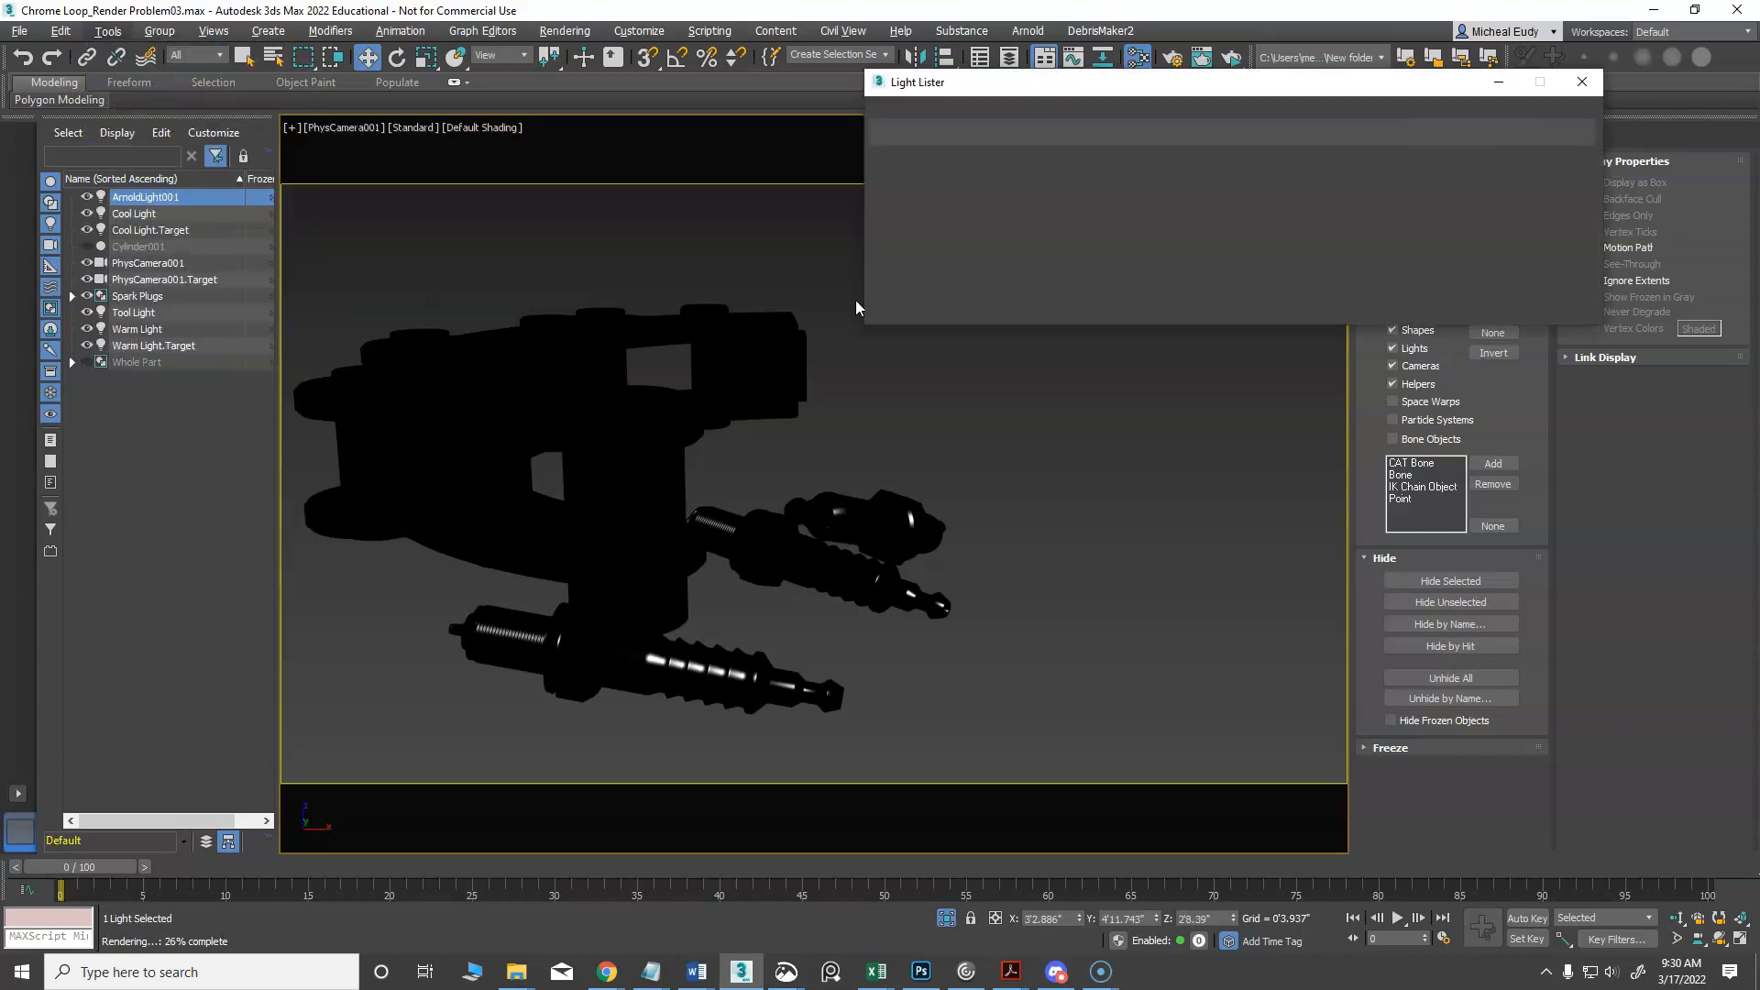
{"action": "left_click", "coordinate": [899, 251]}
{"action": "left_click", "coordinate": [899, 231]}
{"action": "left_click", "coordinate": [899, 211]}
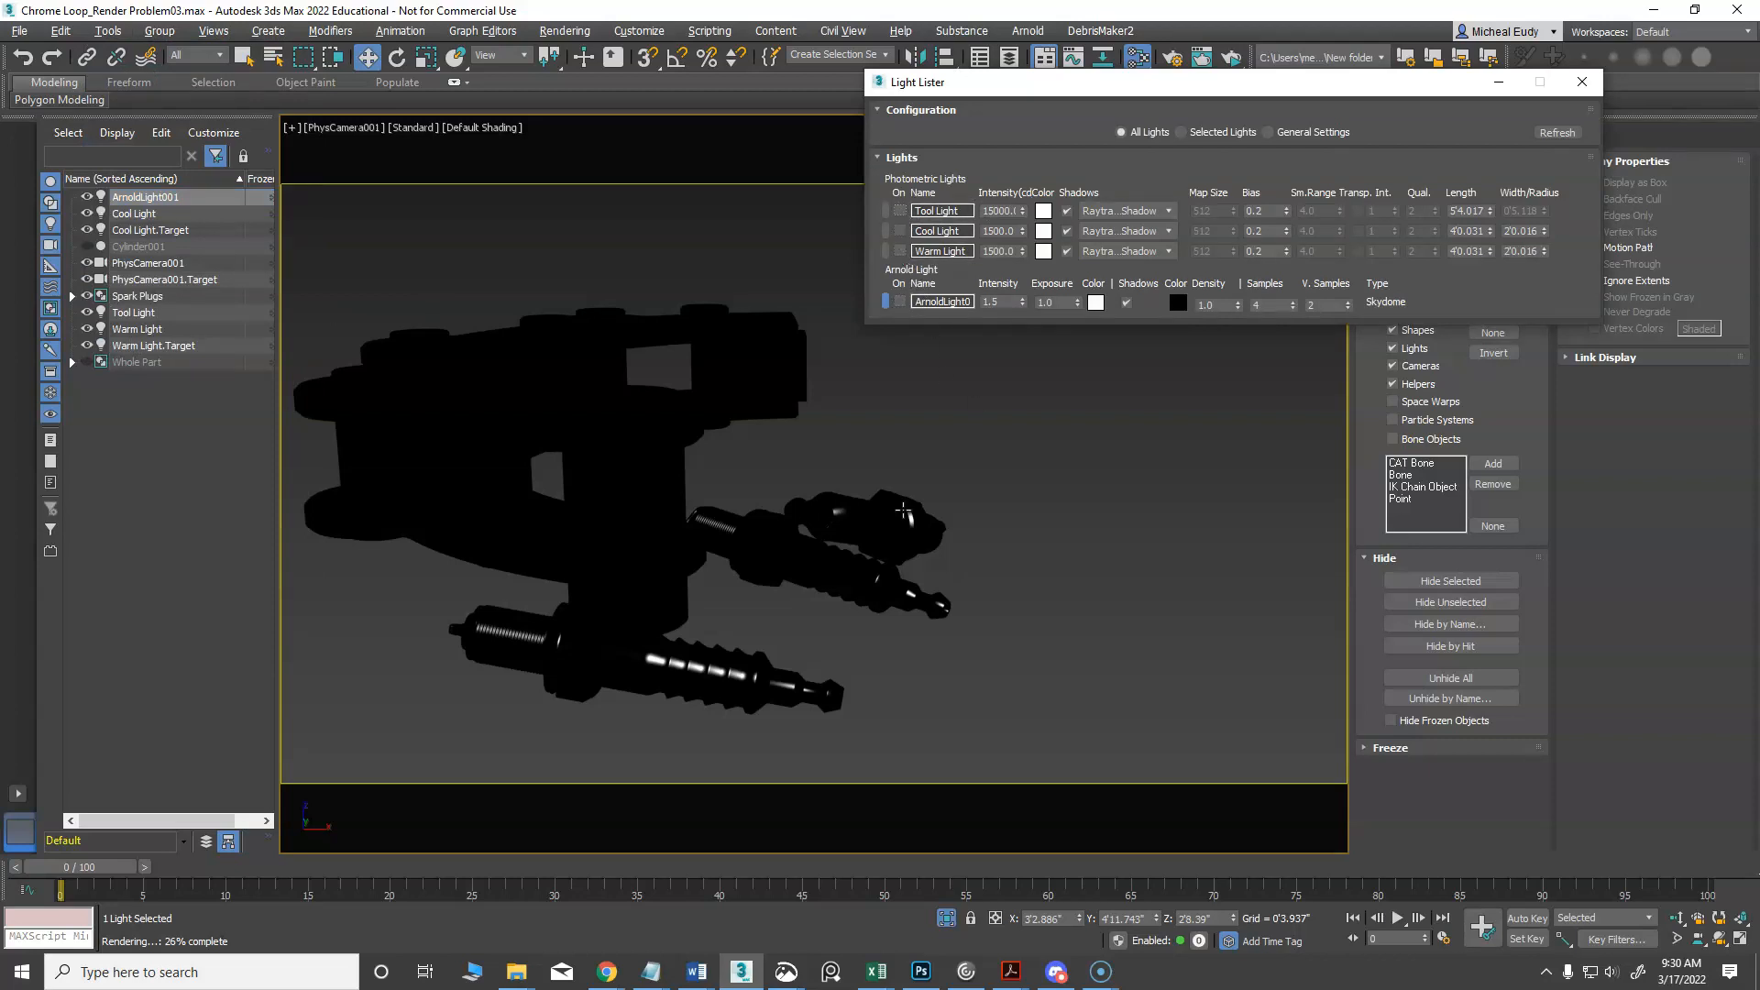
{"action": "left_click", "coordinate": [1181, 464]}
{"action": "left_click", "coordinate": [1580, 82]}
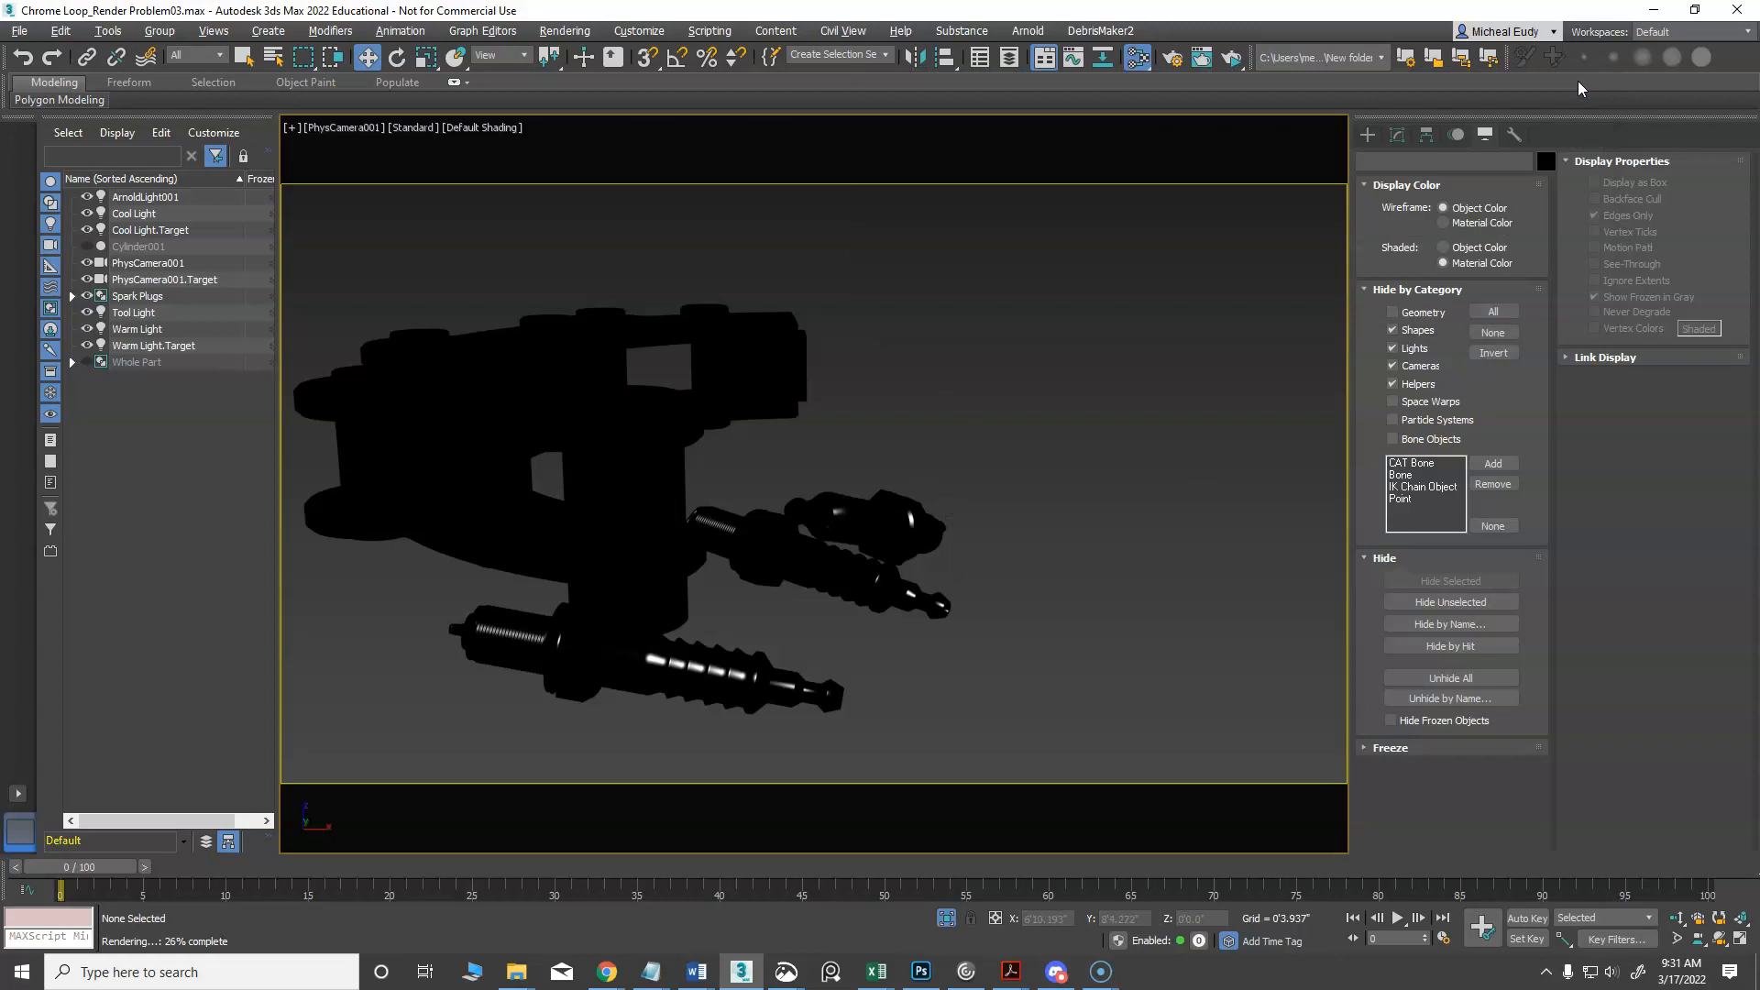
{"action": "left_click", "coordinate": [1231, 57]}
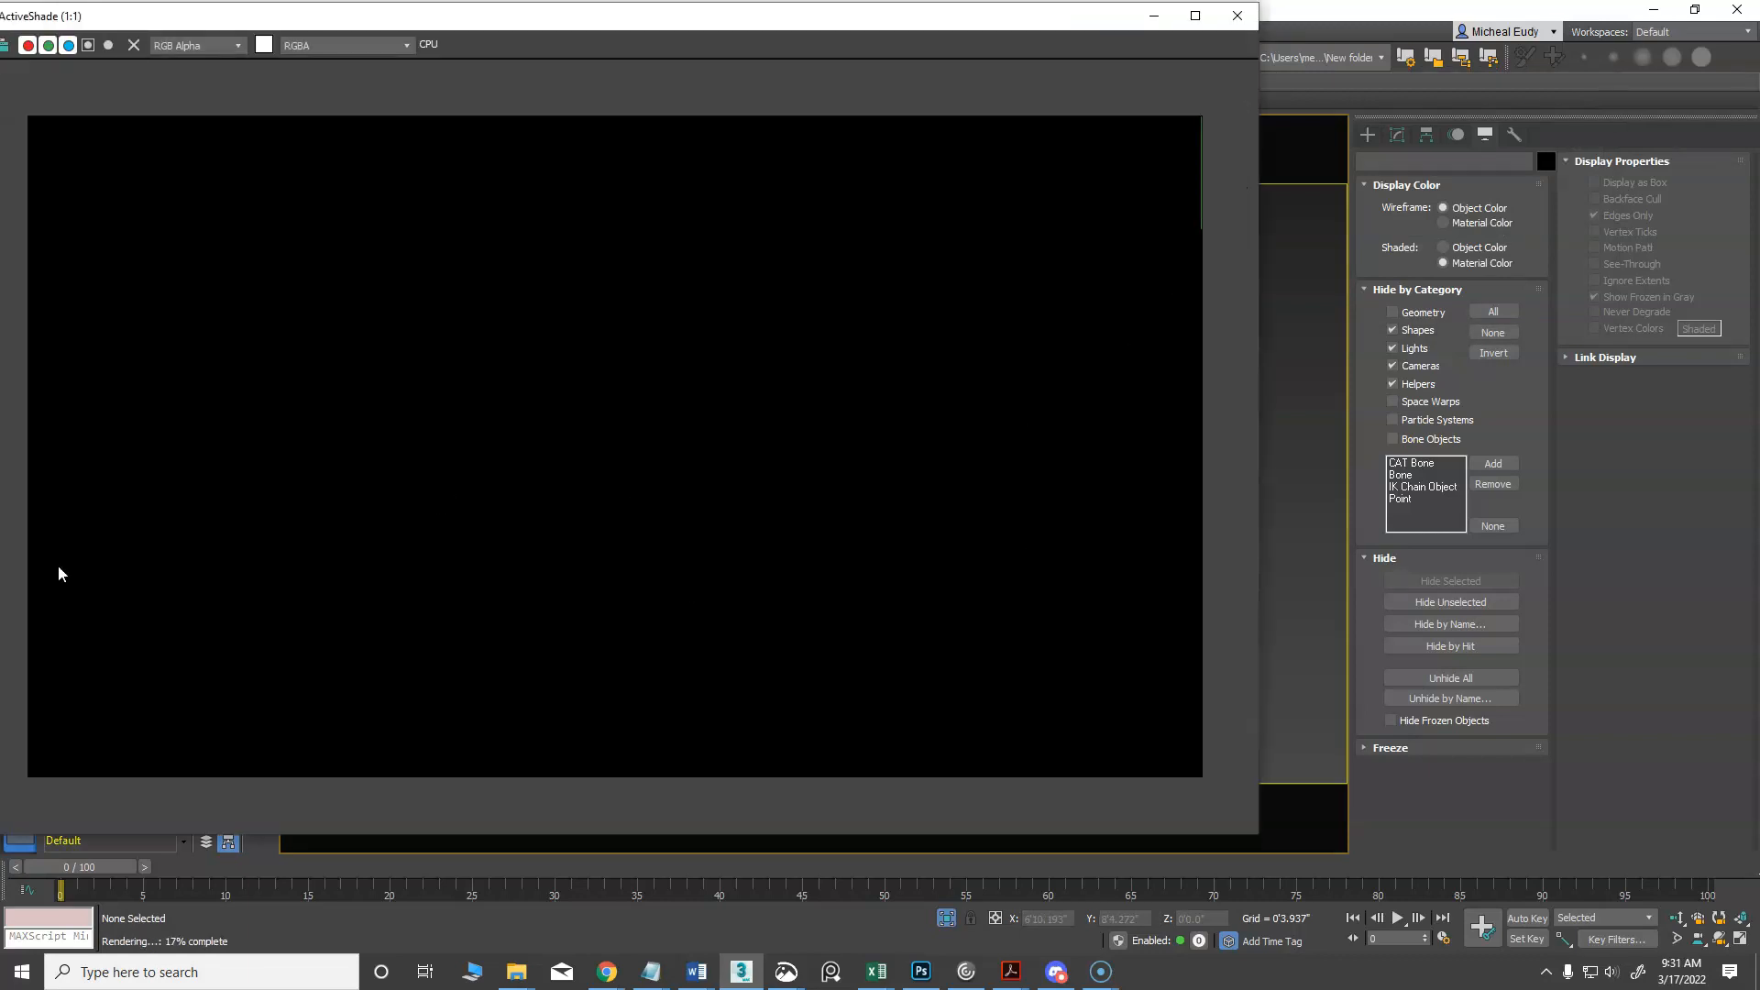
{"action": "left_click", "coordinate": [1236, 15]}
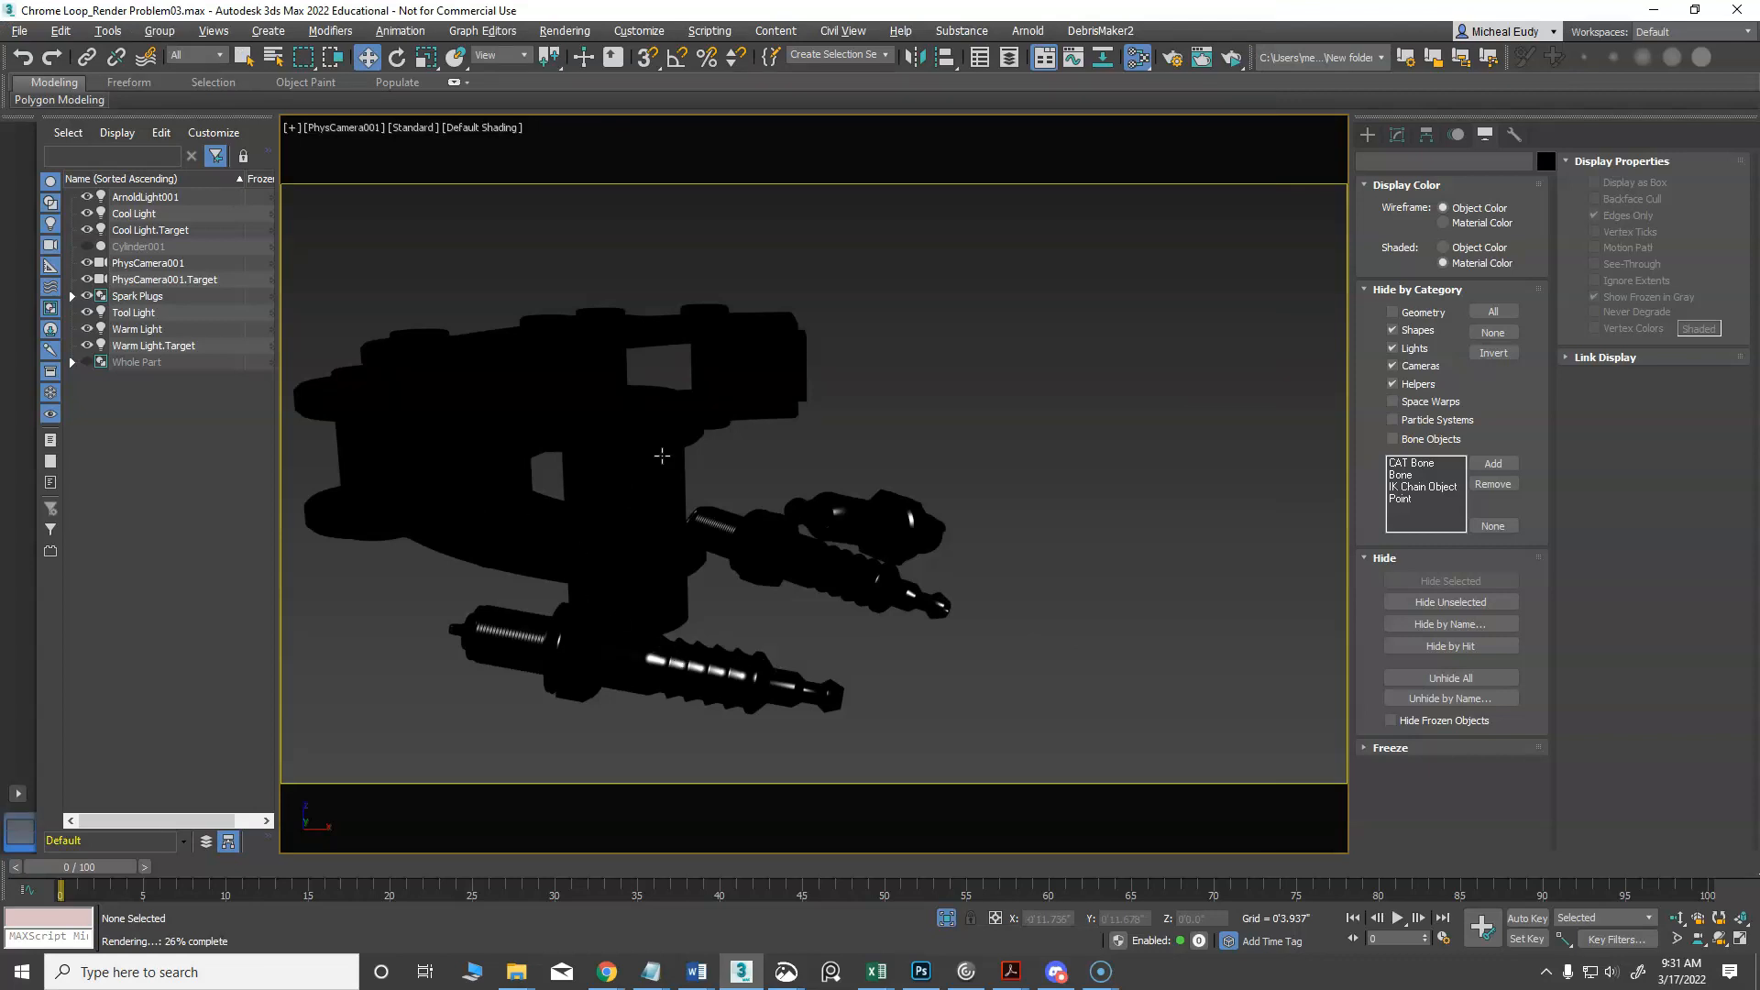
Place a free photometric light beside the rear spark plugs in the camera view
{"action": "left_click", "coordinate": [1375, 134]}
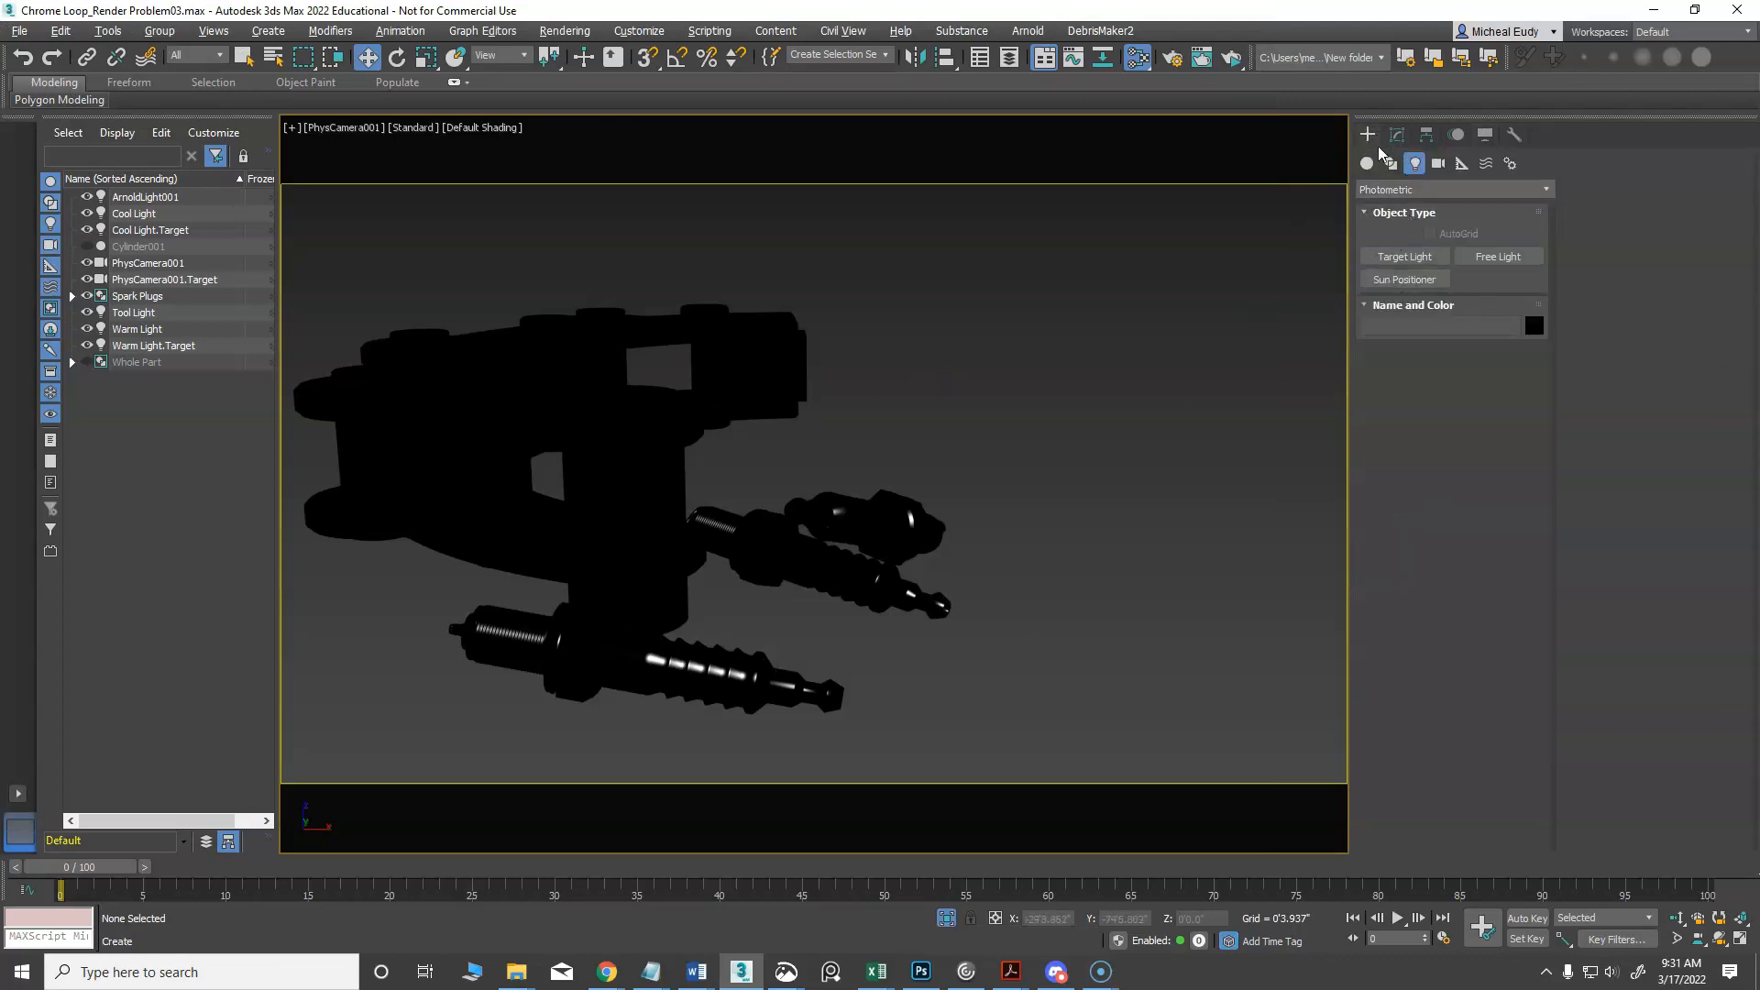
{"action": "left_click", "coordinate": [1490, 261]}
{"action": "left_click", "coordinate": [987, 469]}
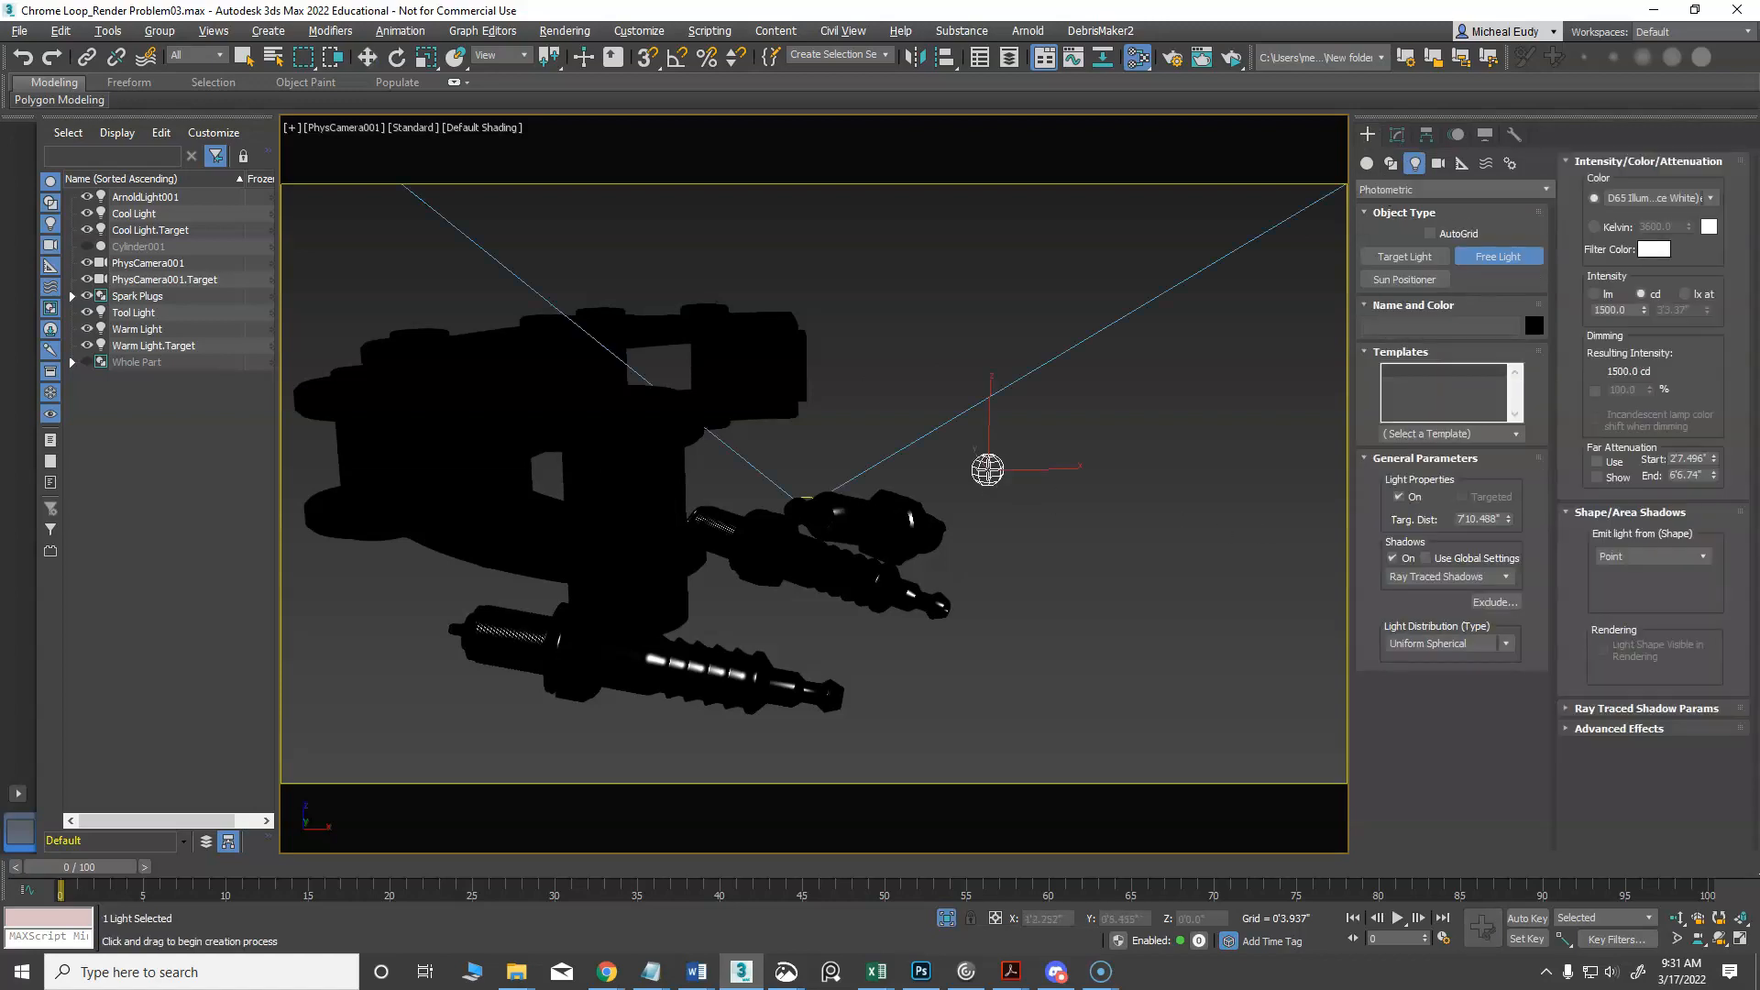
{"action": "right_click", "coordinate": [1050, 554]}
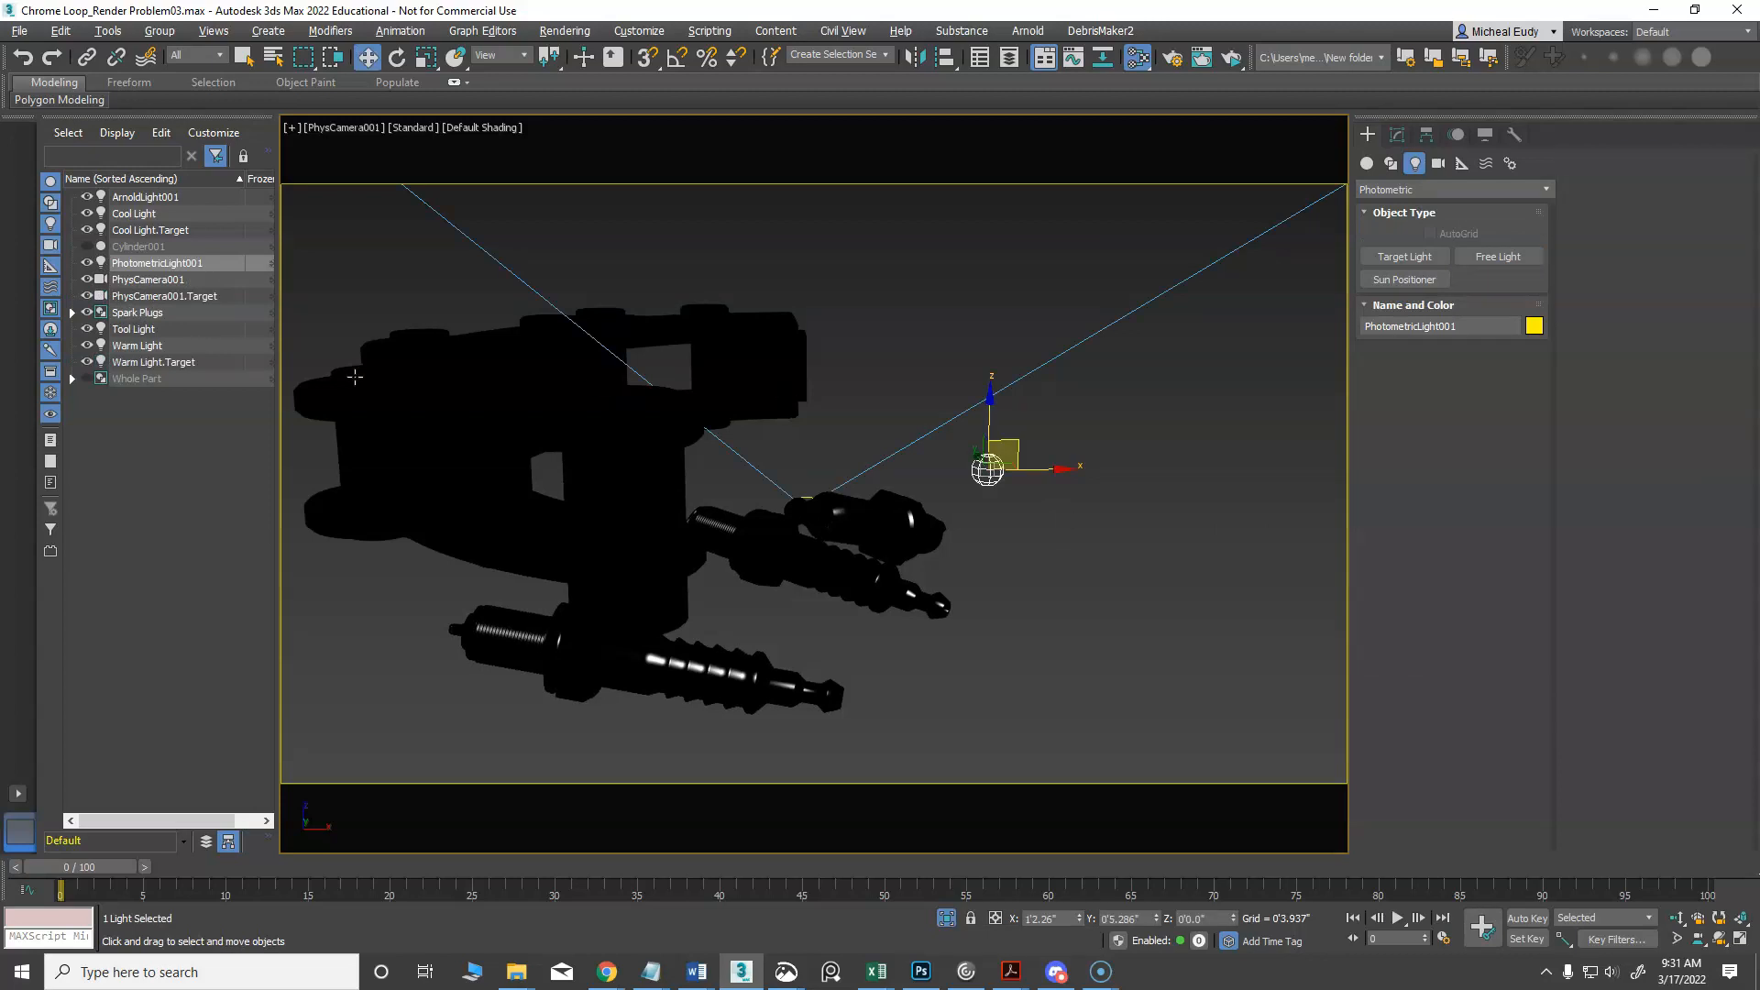
Hide ArnoldLight001, Tool Light, and the Cool and Warm lights with their targets, leaving the free light visible
{"action": "left_click", "coordinate": [87, 230]}
{"action": "left_click", "coordinate": [87, 213]}
{"action": "left_click", "coordinate": [87, 197]}
{"action": "left_click", "coordinate": [87, 362]}
{"action": "left_click", "coordinate": [88, 345]}
{"action": "left_click", "coordinate": [87, 329]}
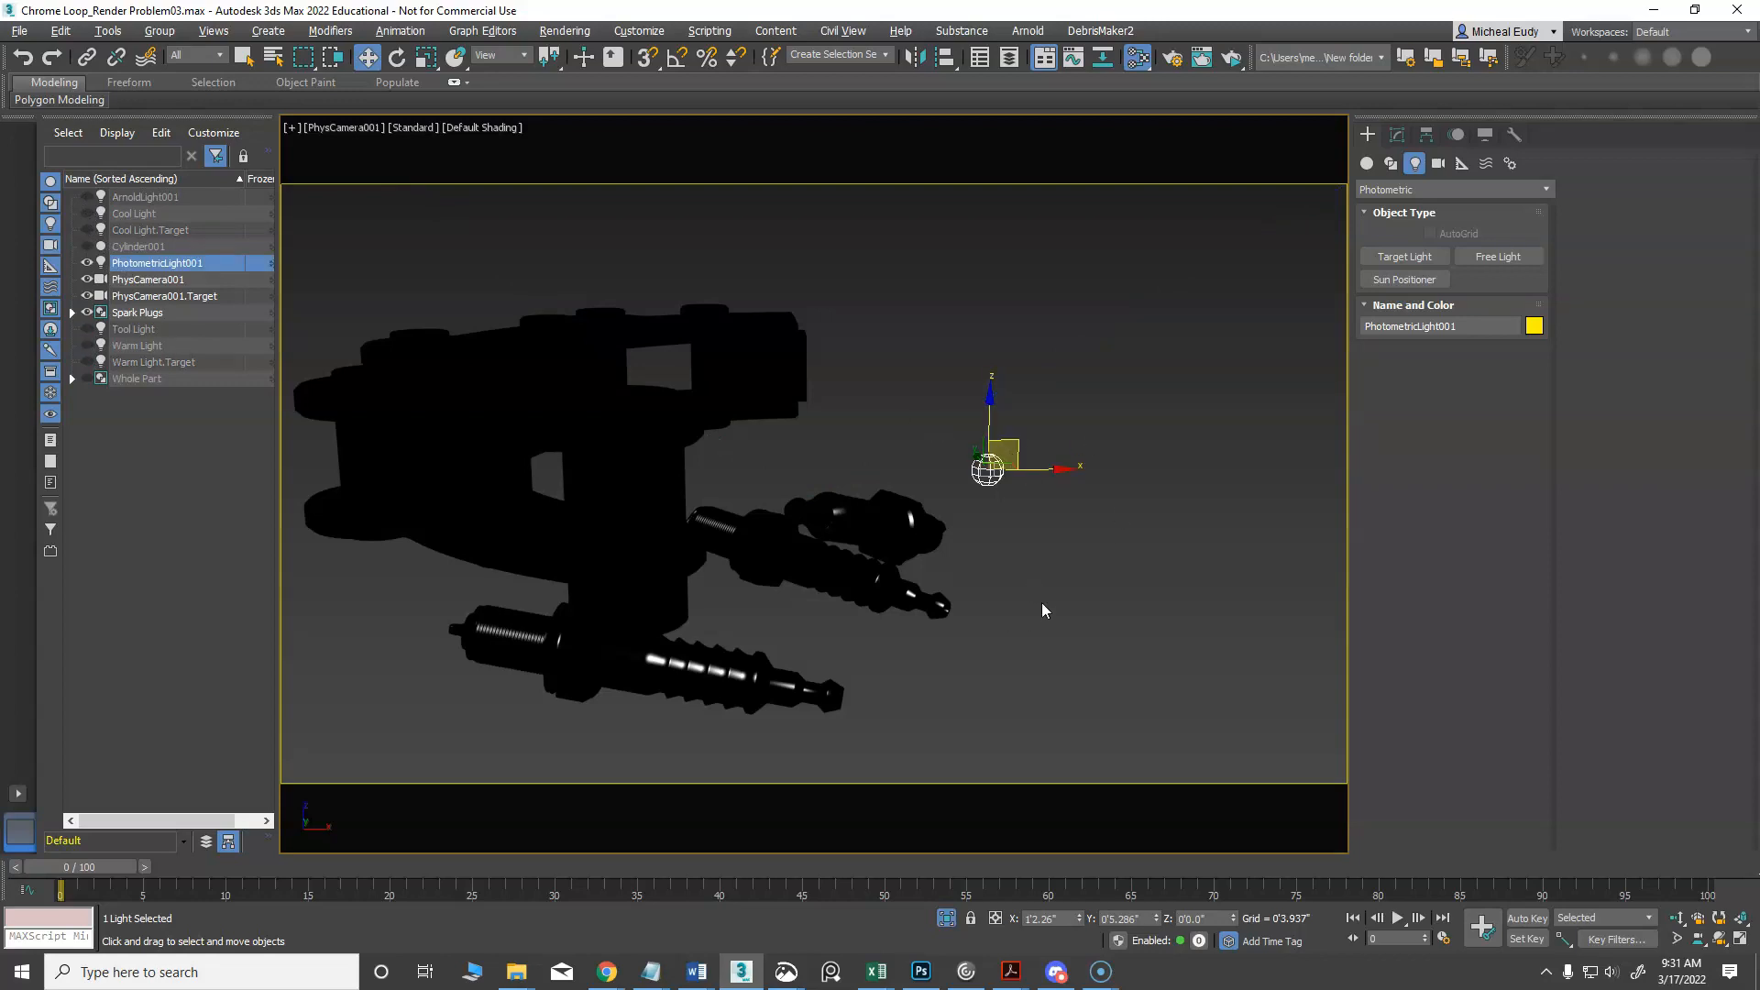
Set the free light's colour temperature to 6600 Kelvin and its dimming to 551%
{"action": "left_click", "coordinate": [1396, 134]}
{"action": "left_click", "coordinate": [1597, 227]}
{"action": "double_click", "coordinate": [1677, 228]}
{"action": "type", "text": "6600.0"}
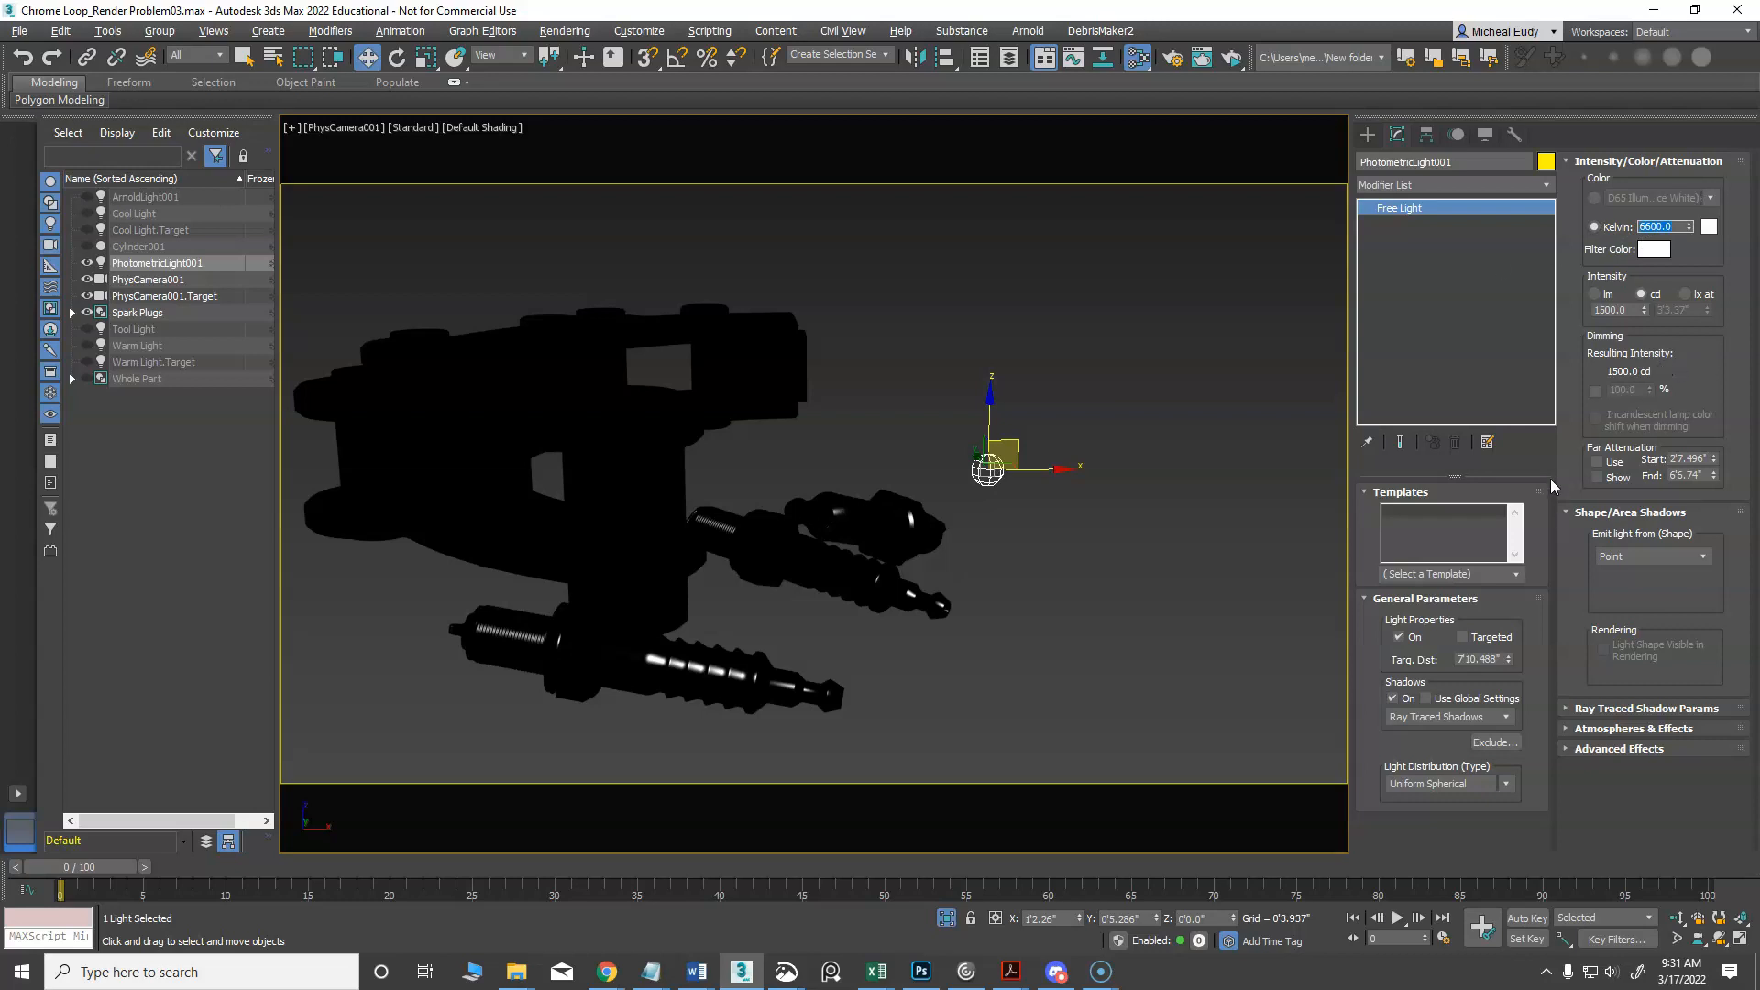
{"action": "left_click", "coordinate": [1595, 391]}
{"action": "left_click_drag", "start_coordinate": [1649, 389], "coordinate": [1682, 916]}
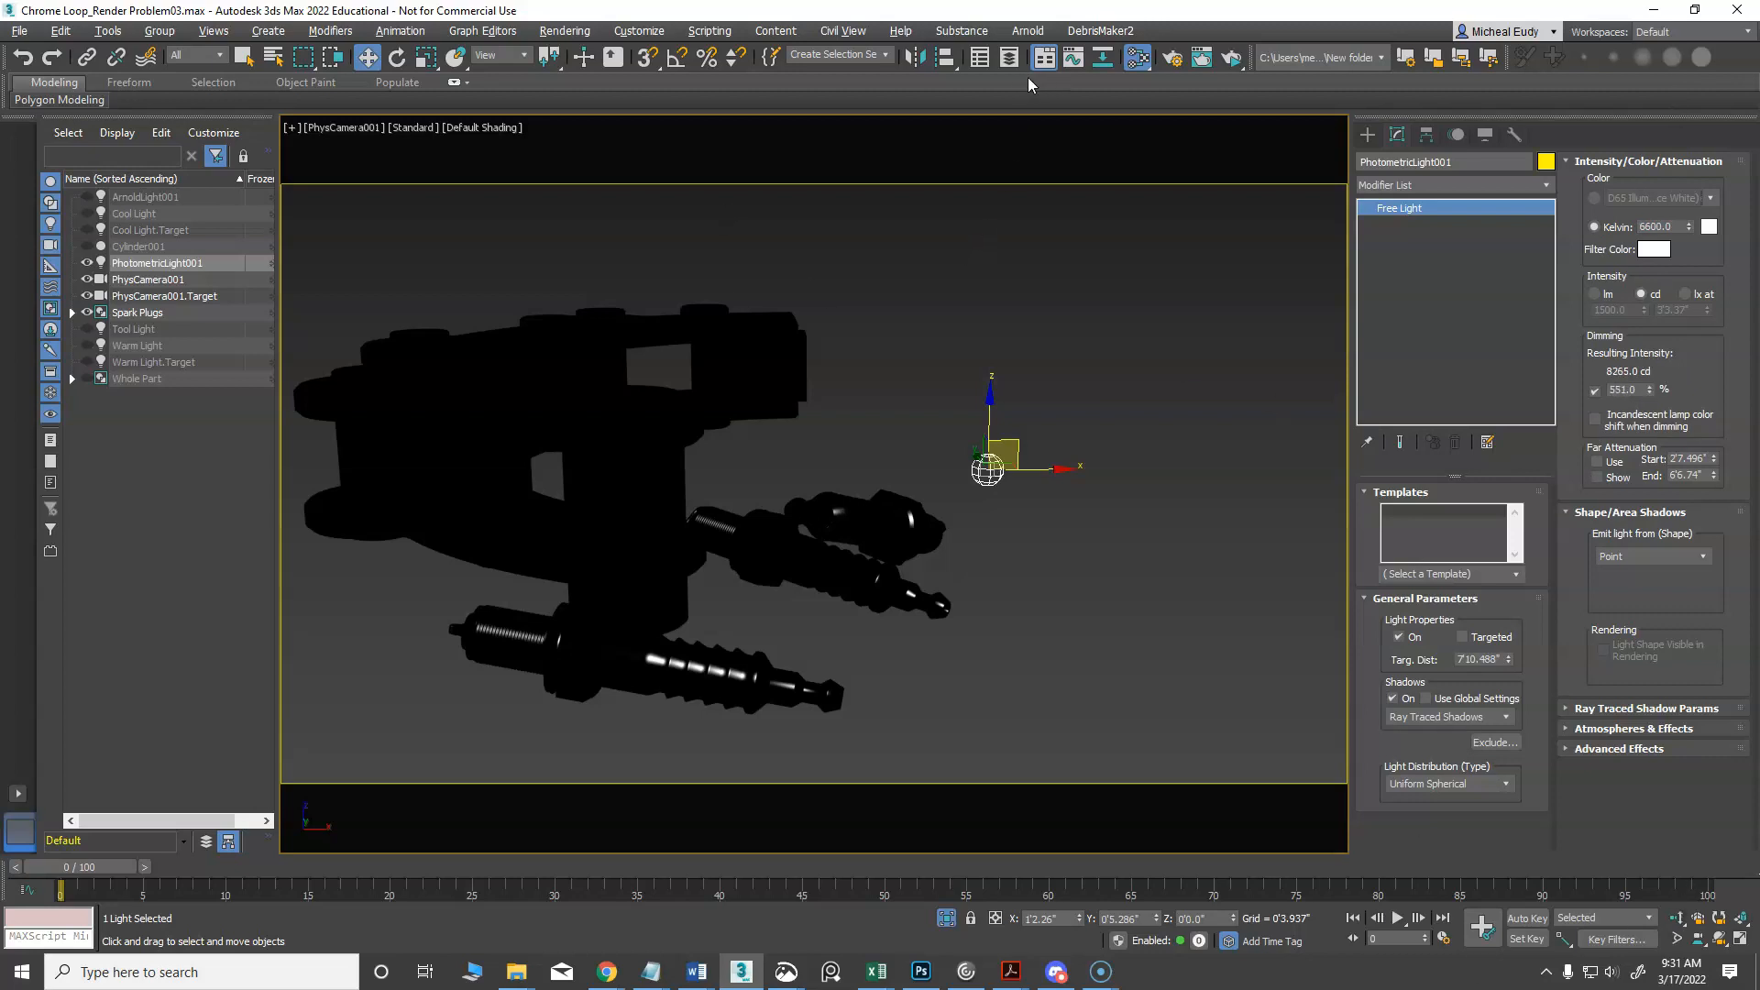
Use Place Highlight to position the free light so it reflects off the front spark plug's ribbed body
{"action": "left_click_drag", "start_coordinate": [950, 66], "coordinate": [945, 172]}
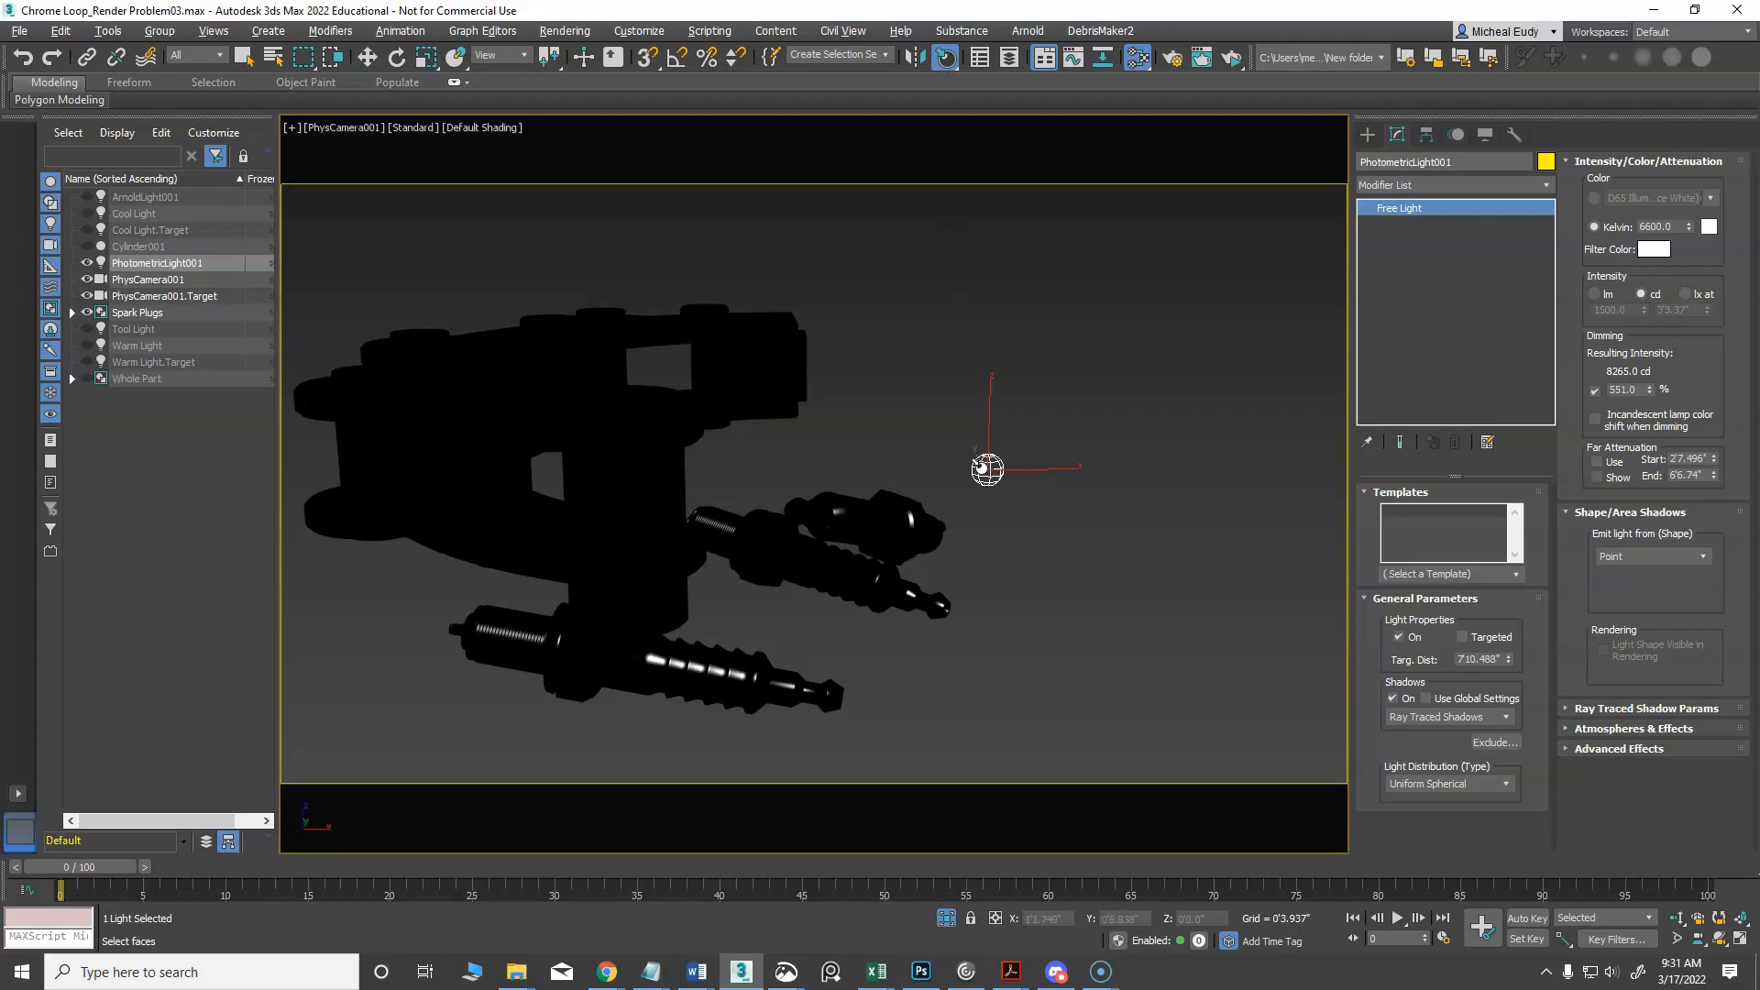
{"action": "left_click_drag", "start_coordinate": [702, 675], "coordinate": [687, 671]}
{"action": "key", "text": "w"}
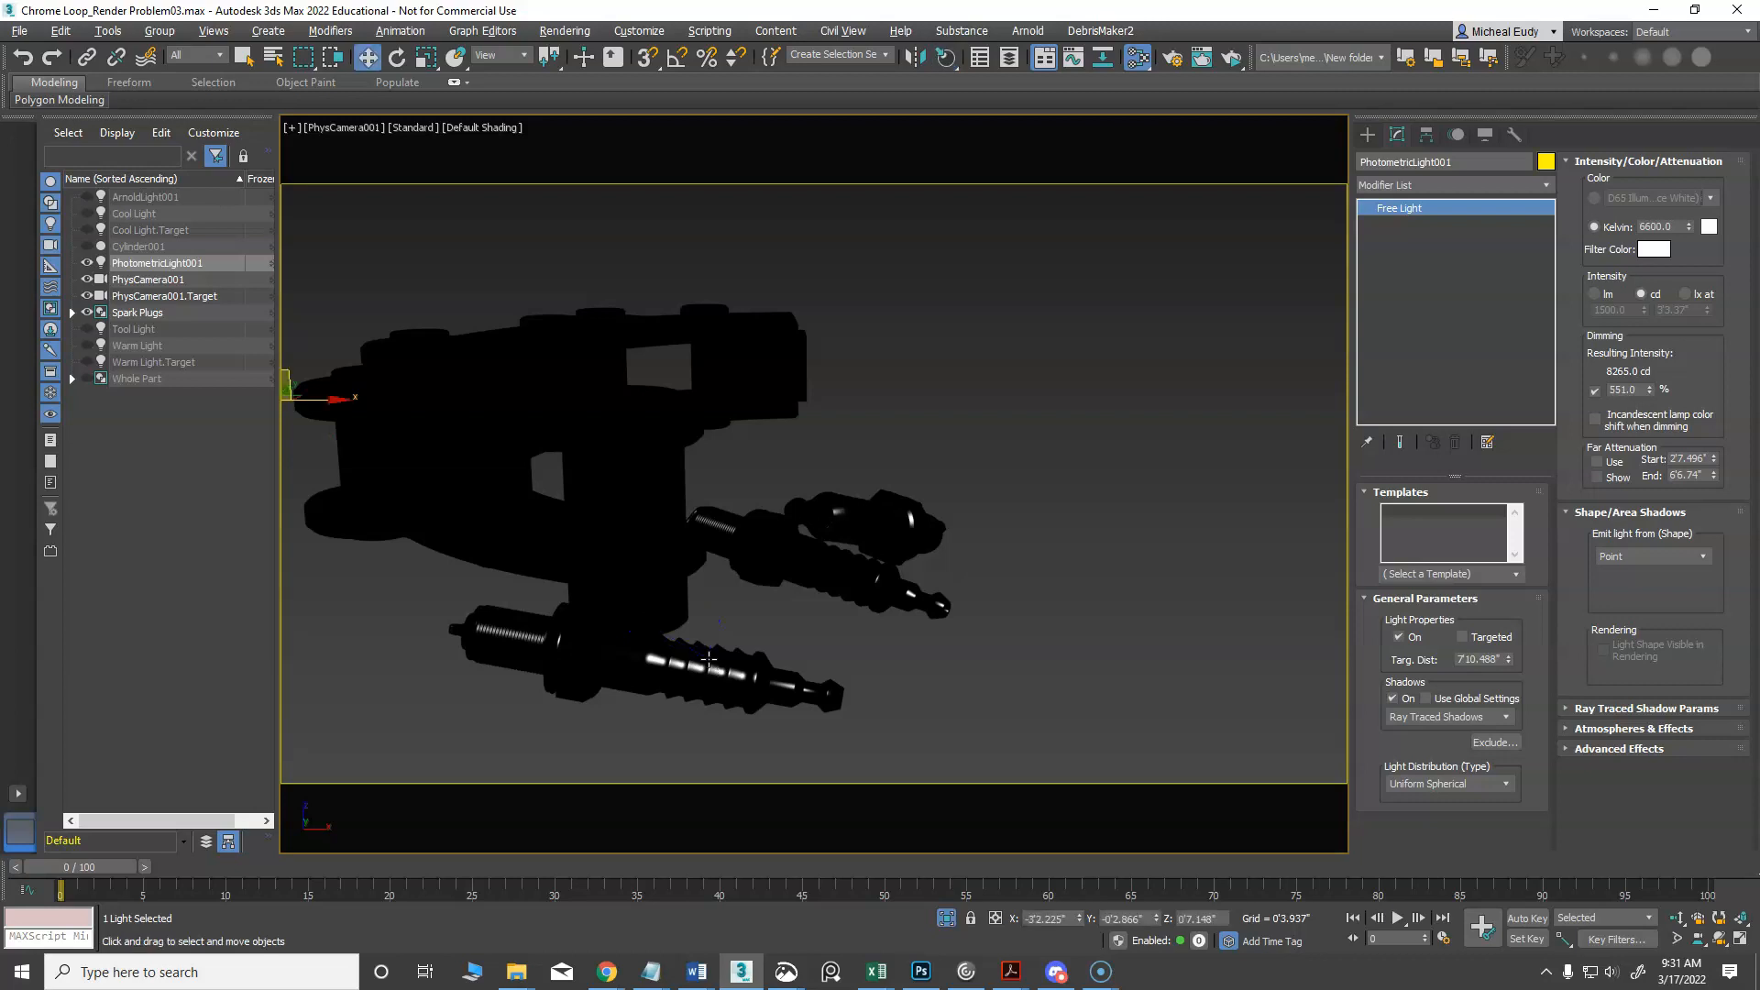
Switch the camera view to High Quality and place the free light's highlight on the front spark plug again
{"action": "left_click", "coordinate": [410, 128]}
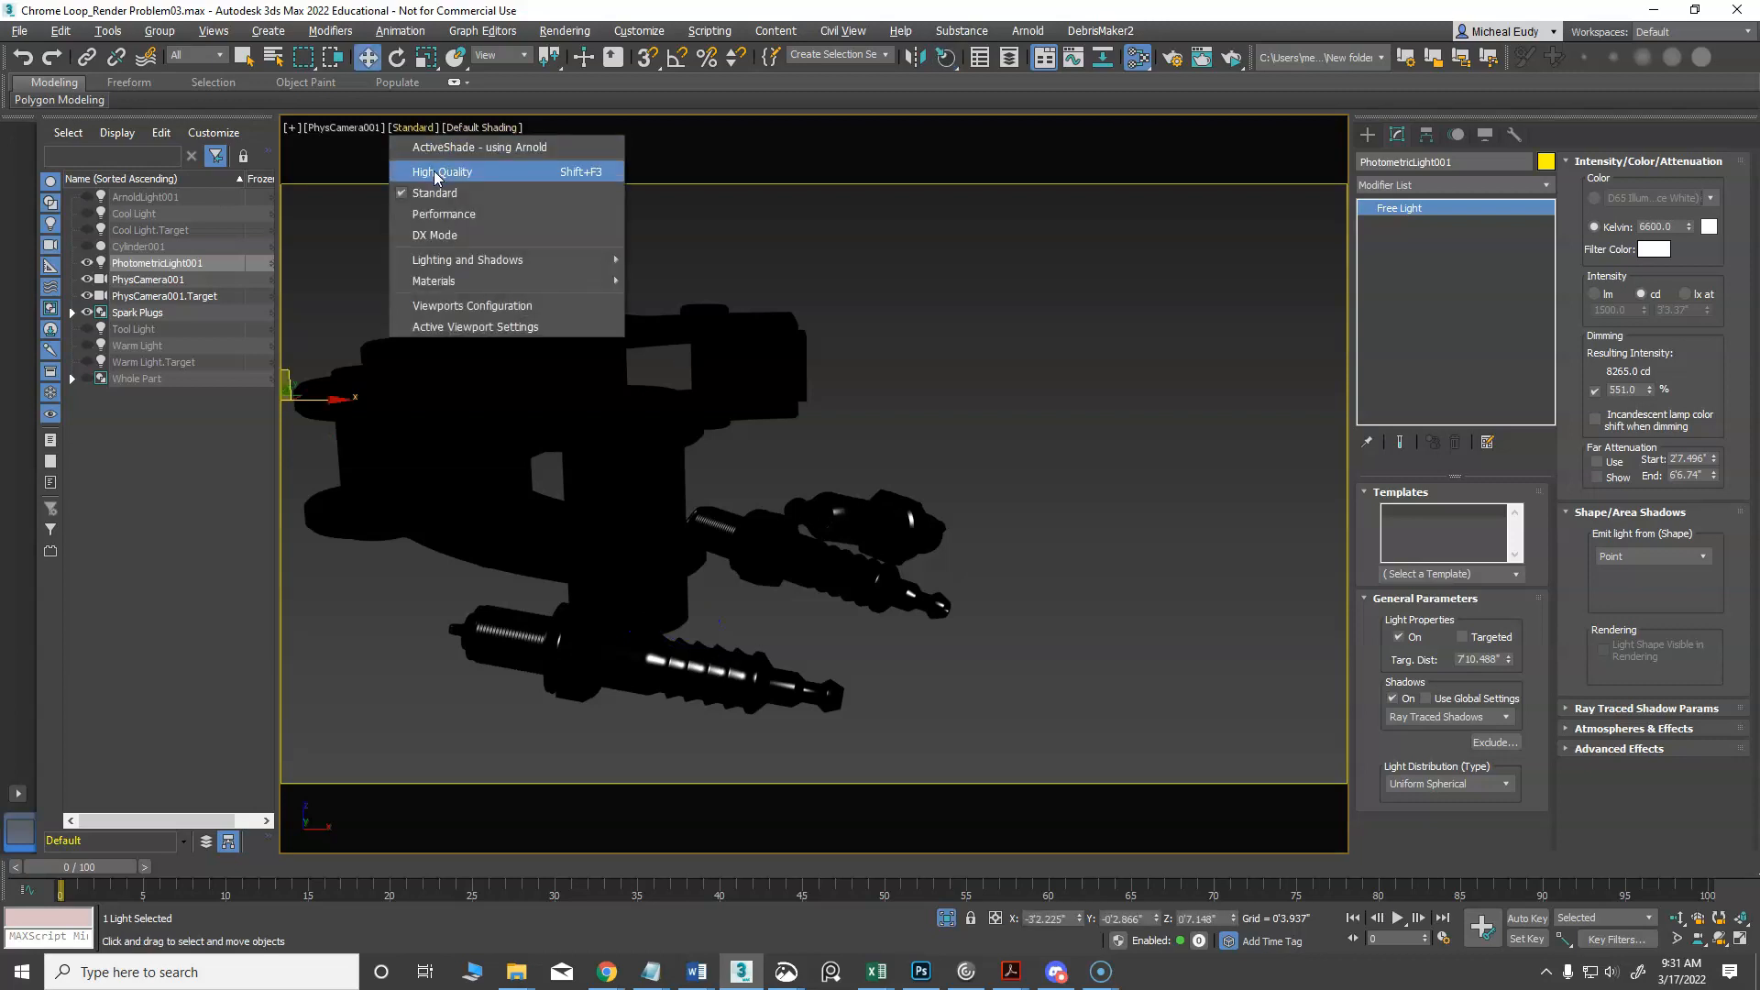
{"action": "left_click", "coordinate": [411, 130]}
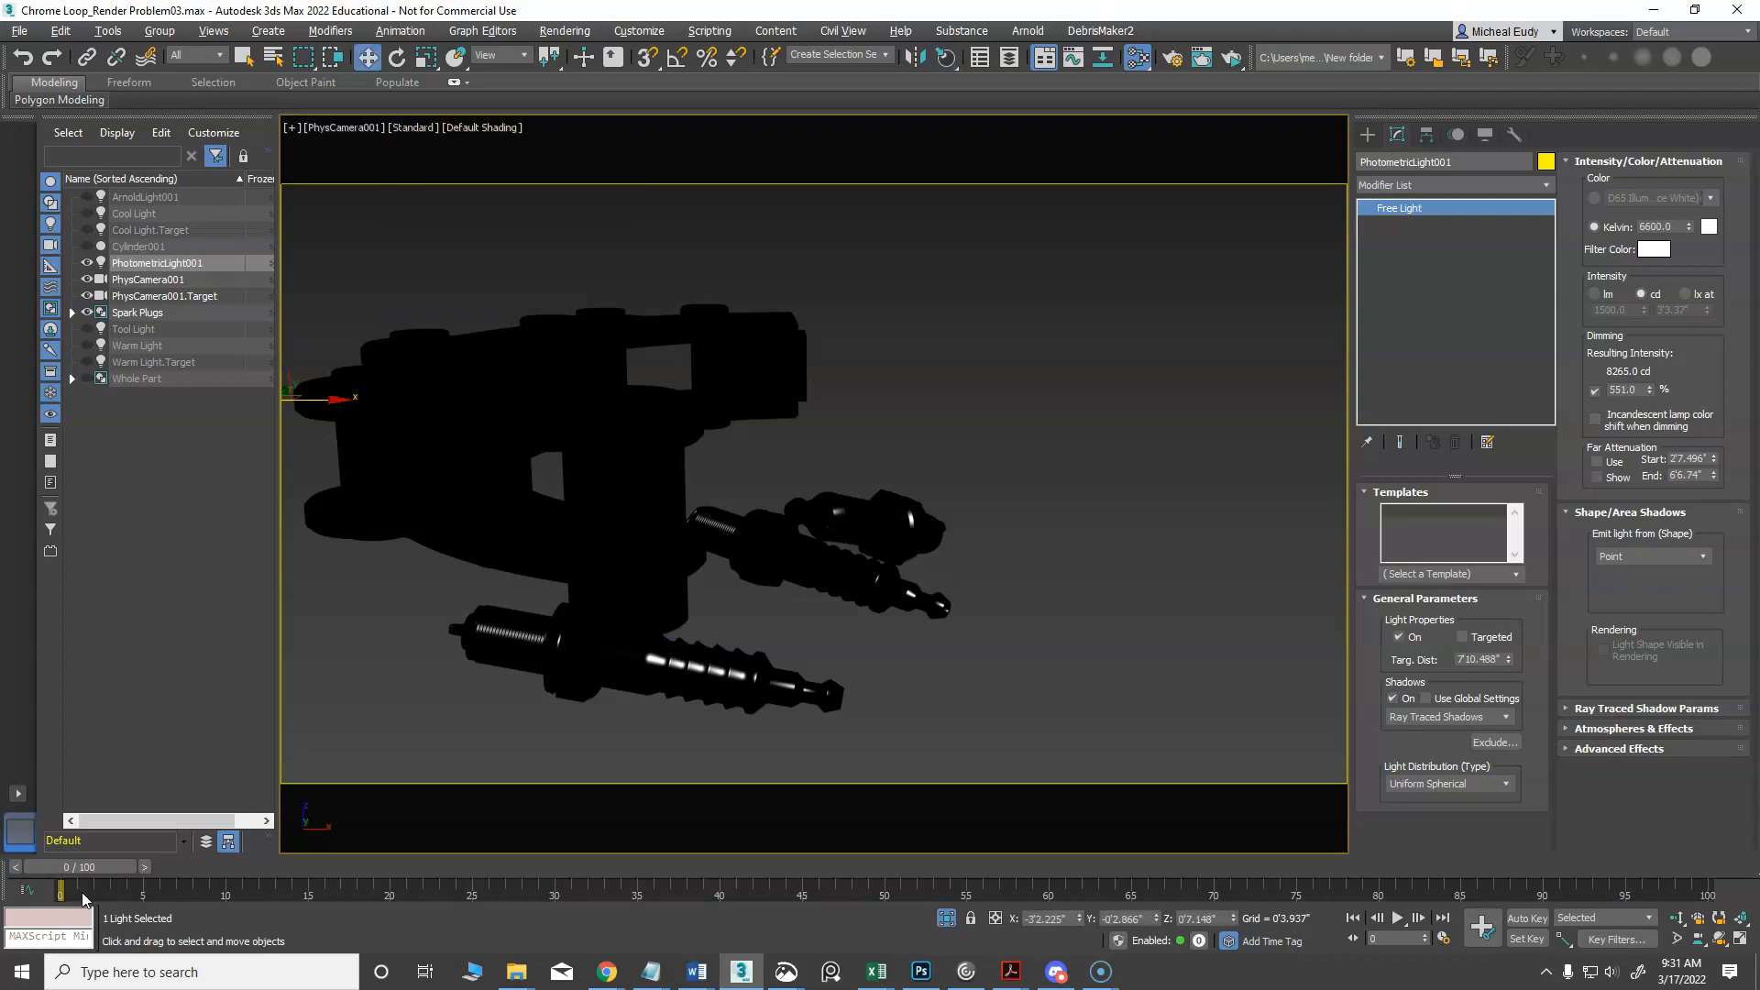
{"action": "left_click", "coordinate": [412, 128]}
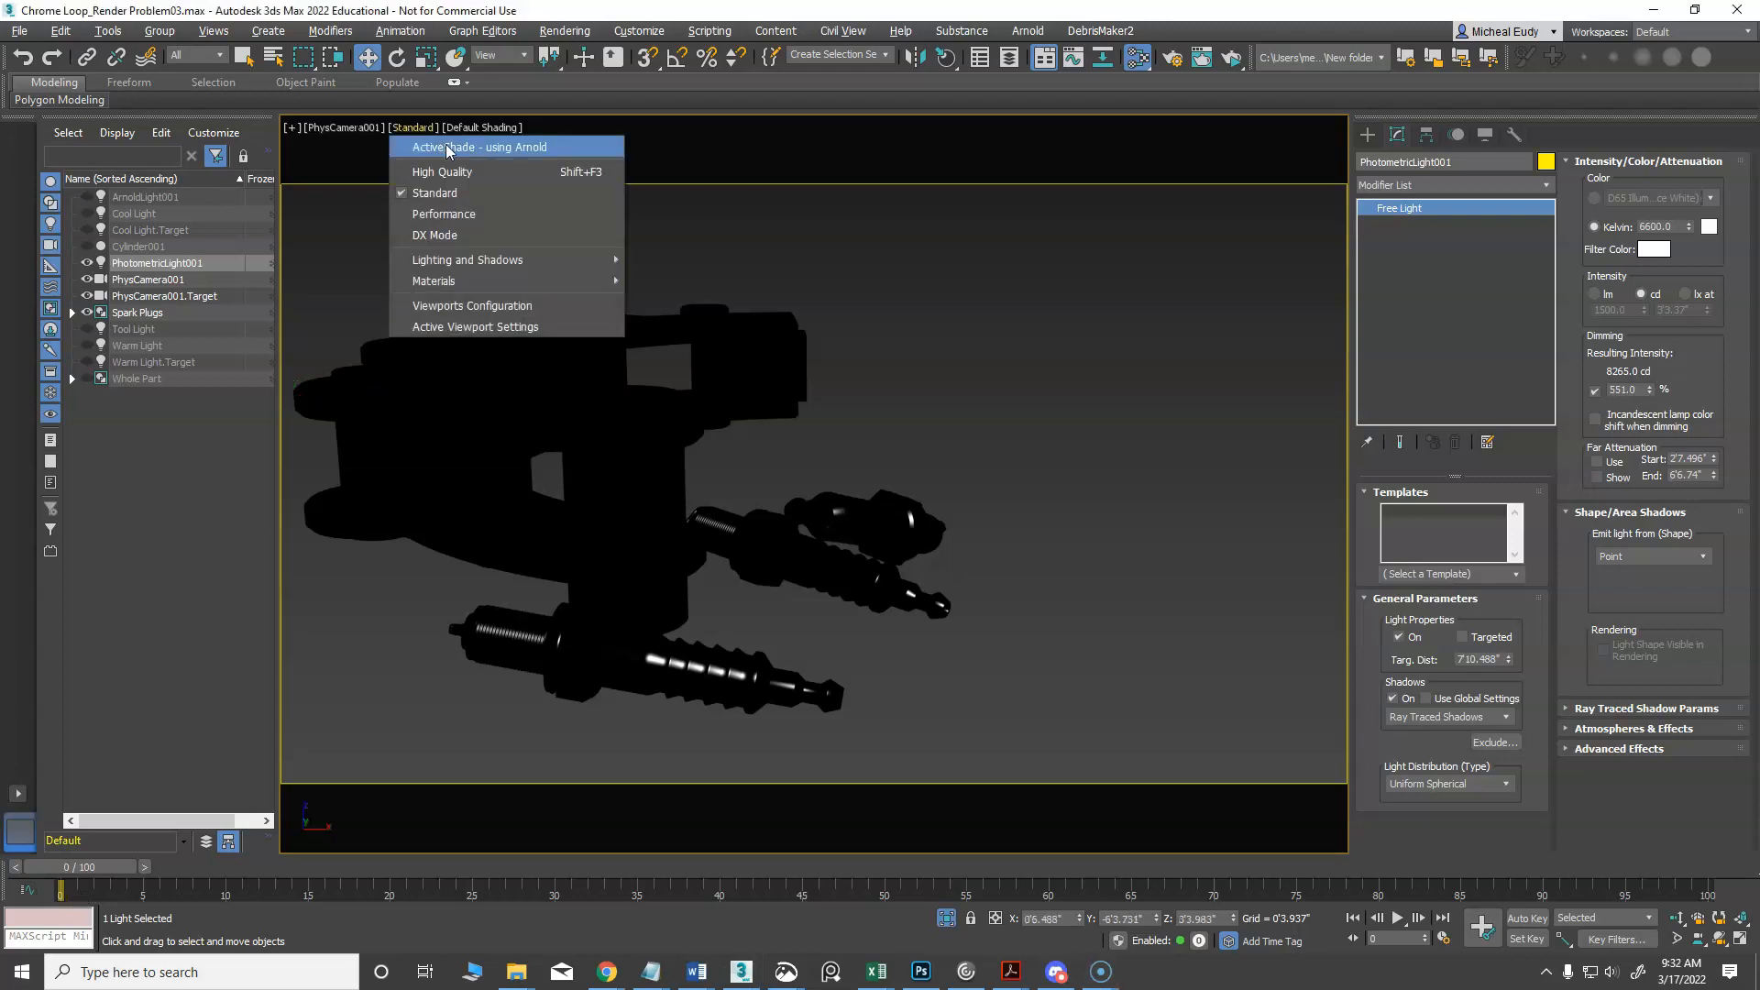
{"action": "left_click", "coordinate": [438, 175]}
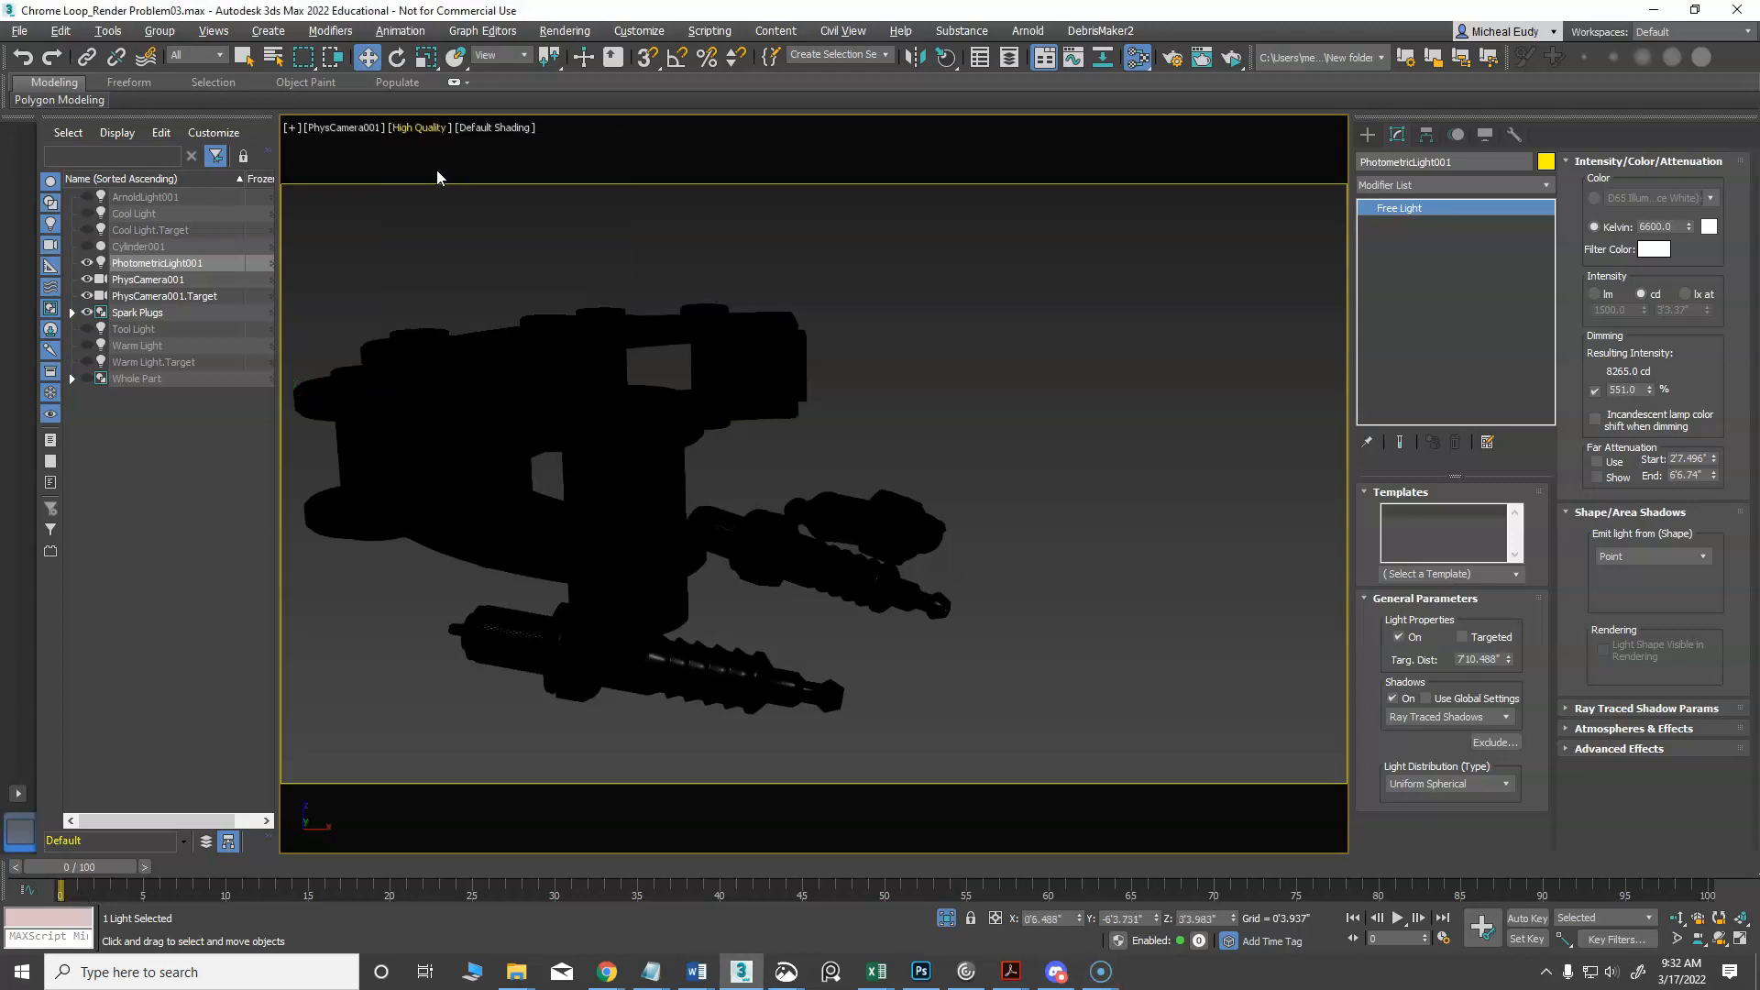
{"action": "left_click", "coordinate": [950, 62]}
{"action": "left_click_drag", "start_coordinate": [716, 670], "coordinate": [679, 662]}
{"action": "key", "text": "w"}
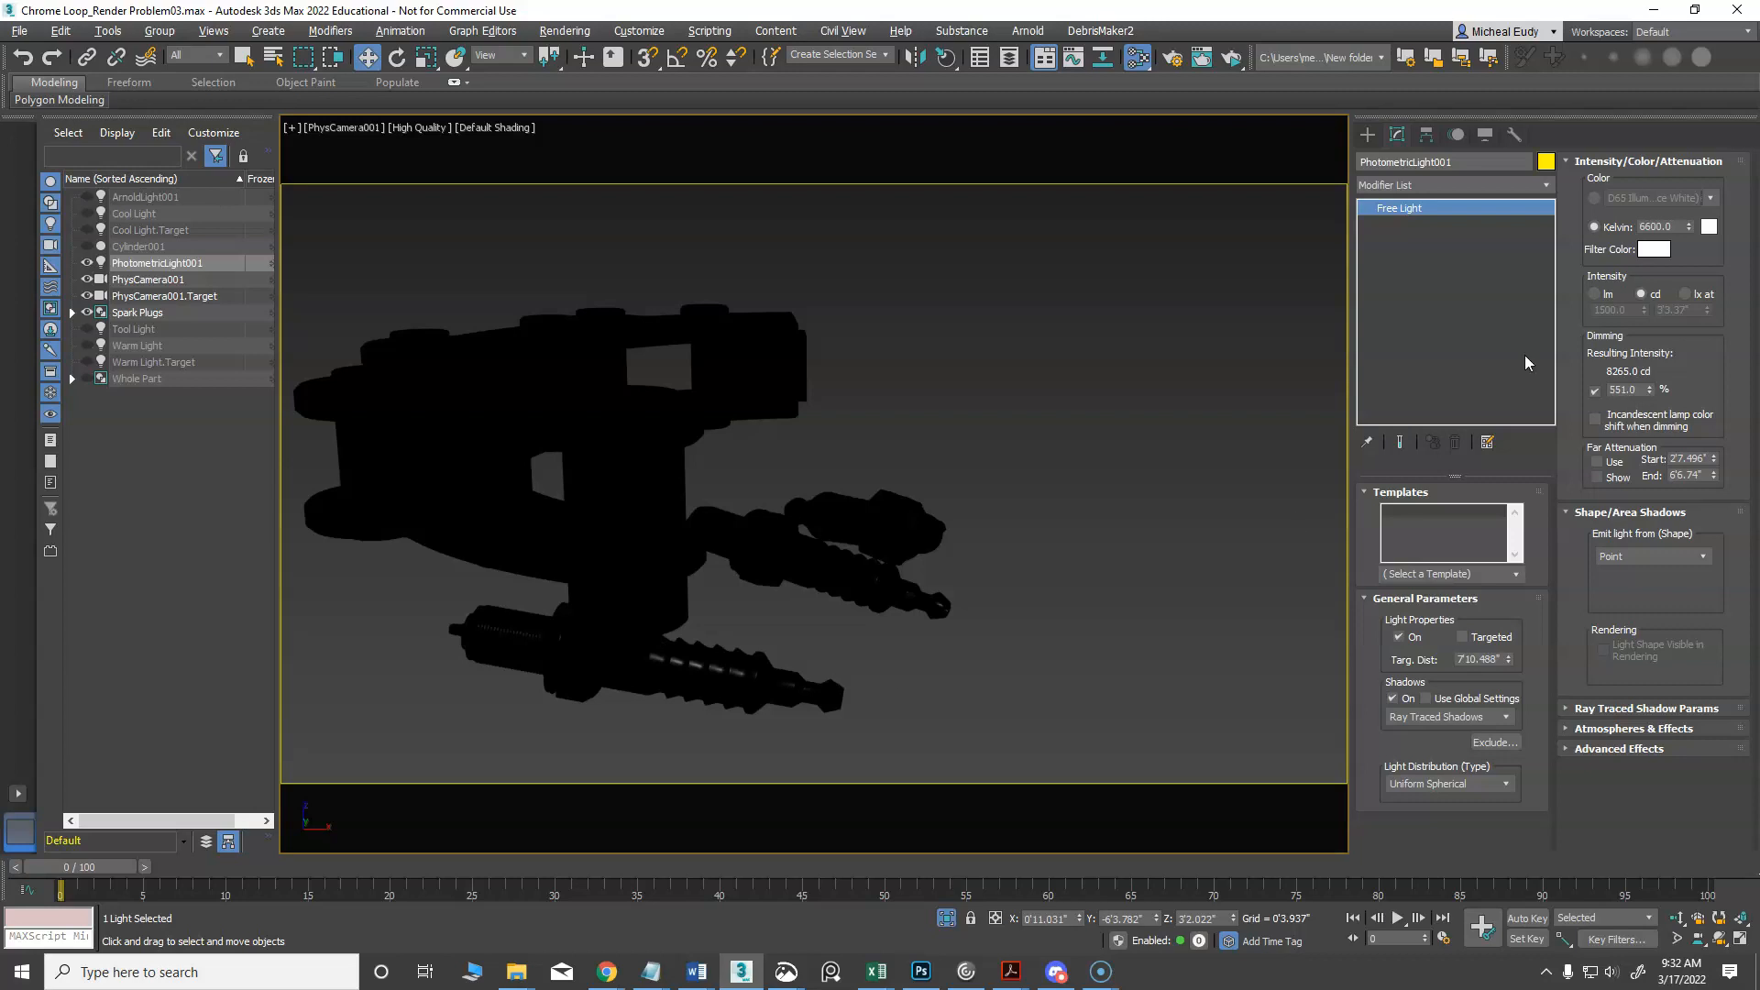
Raise the free light's dimming to about 5665% and reposition its highlight on the front spark plug's body
{"action": "left_click_drag", "start_coordinate": [1650, 389], "coordinate": [1641, 807]}
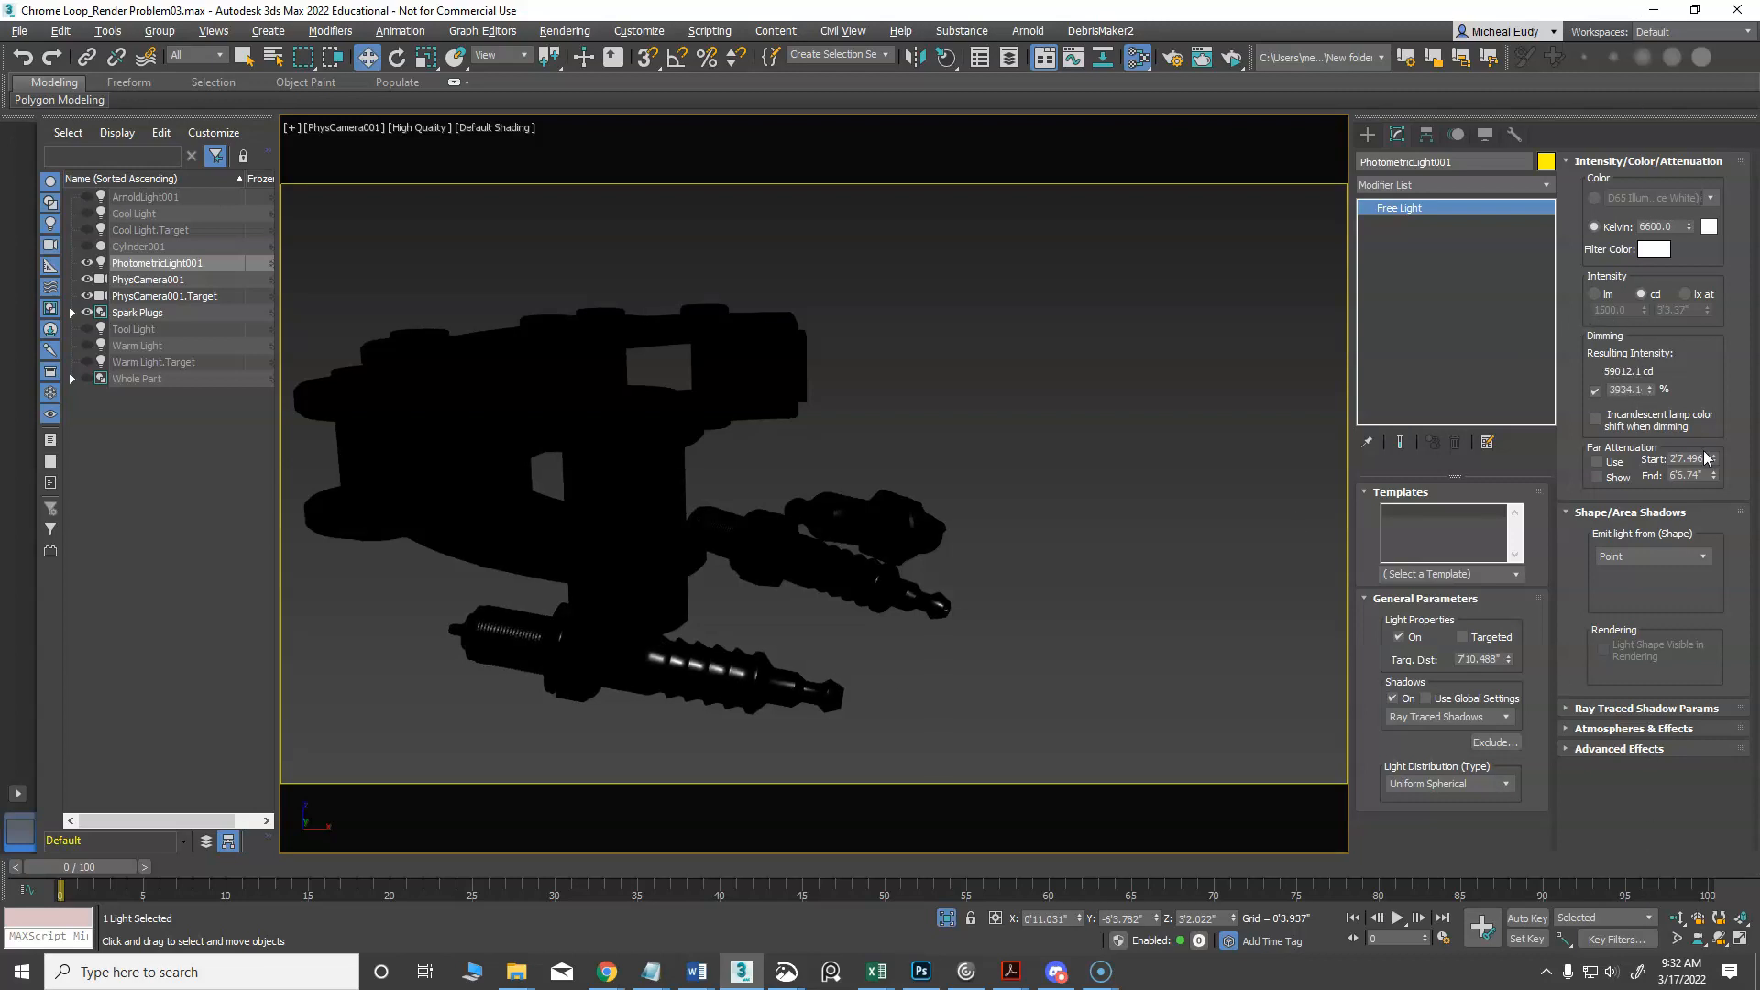
{"action": "left_click_drag", "start_coordinate": [1655, 392], "coordinate": [1650, 358]}
{"action": "left_click", "coordinate": [946, 57]}
{"action": "mouse_move", "coordinate": [697, 692]}
{"action": "left_mouse_down"}
{"action": "mouse_move", "coordinate": [717, 671]}
{"action": "mouse_move", "coordinate": [701, 677]}
{"action": "left_mouse_up"}
{"action": "key", "text": "w"}
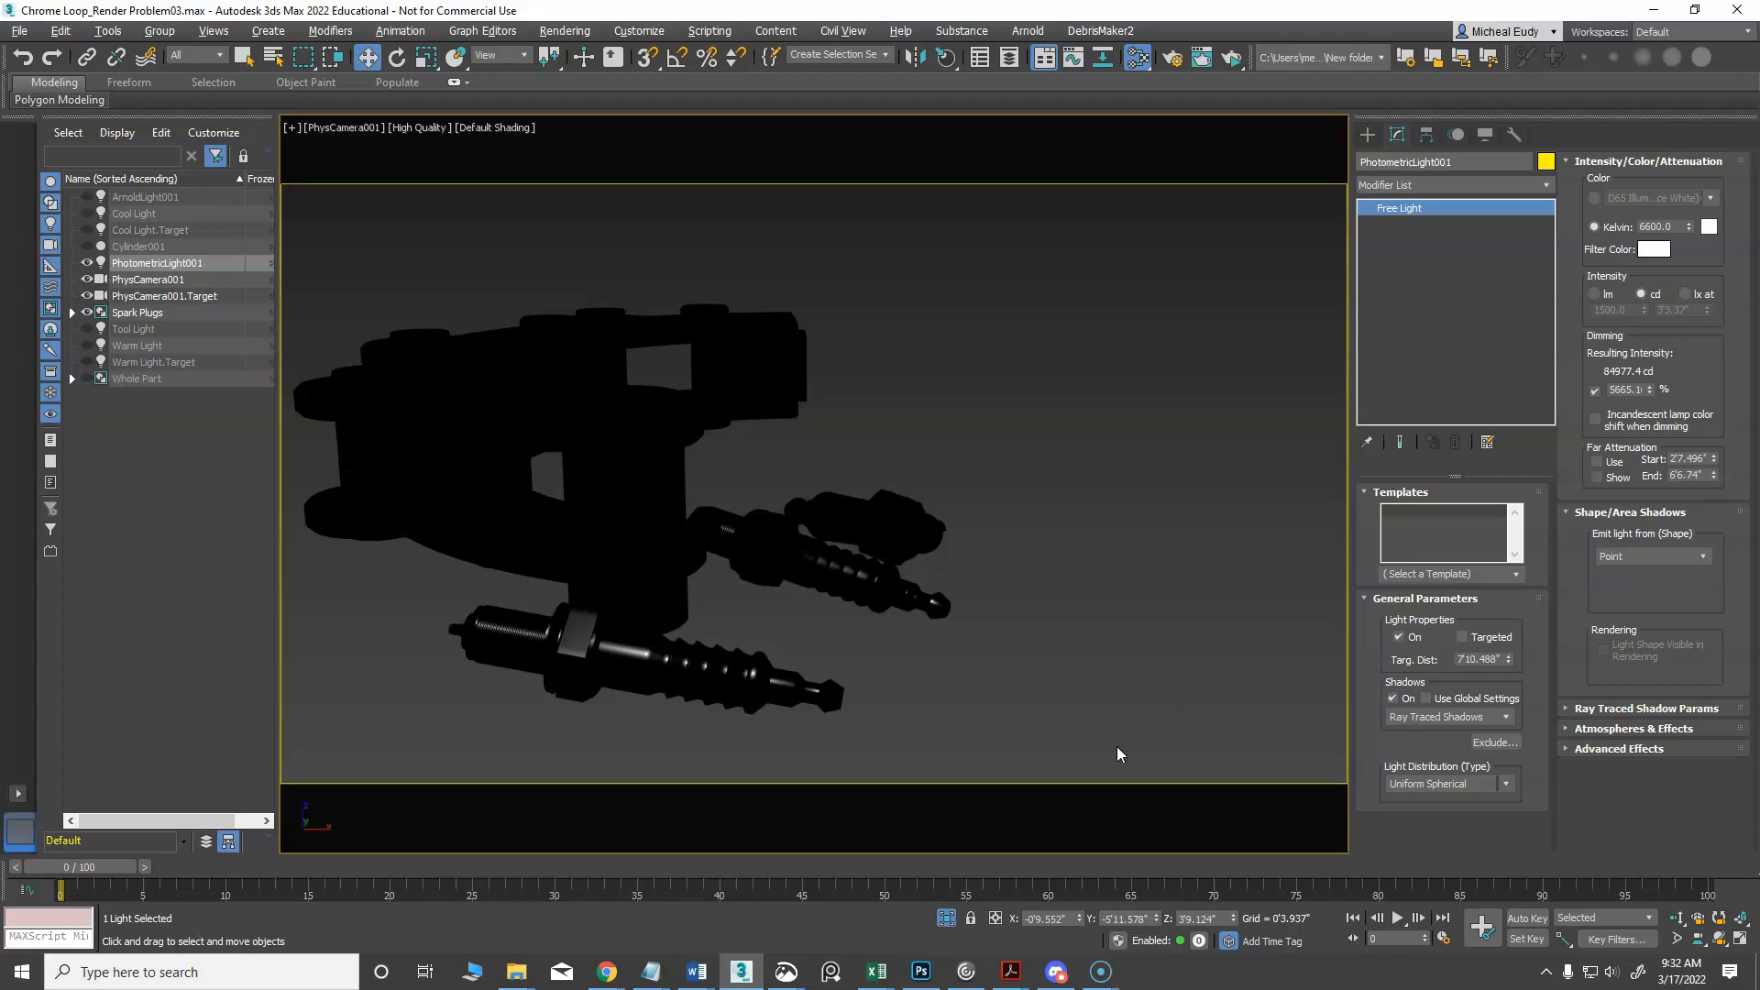
Clone the free light as a copy and place the new light's highlight on the middle spark plug's body
{"action": "right_click", "coordinate": [1135, 405]}
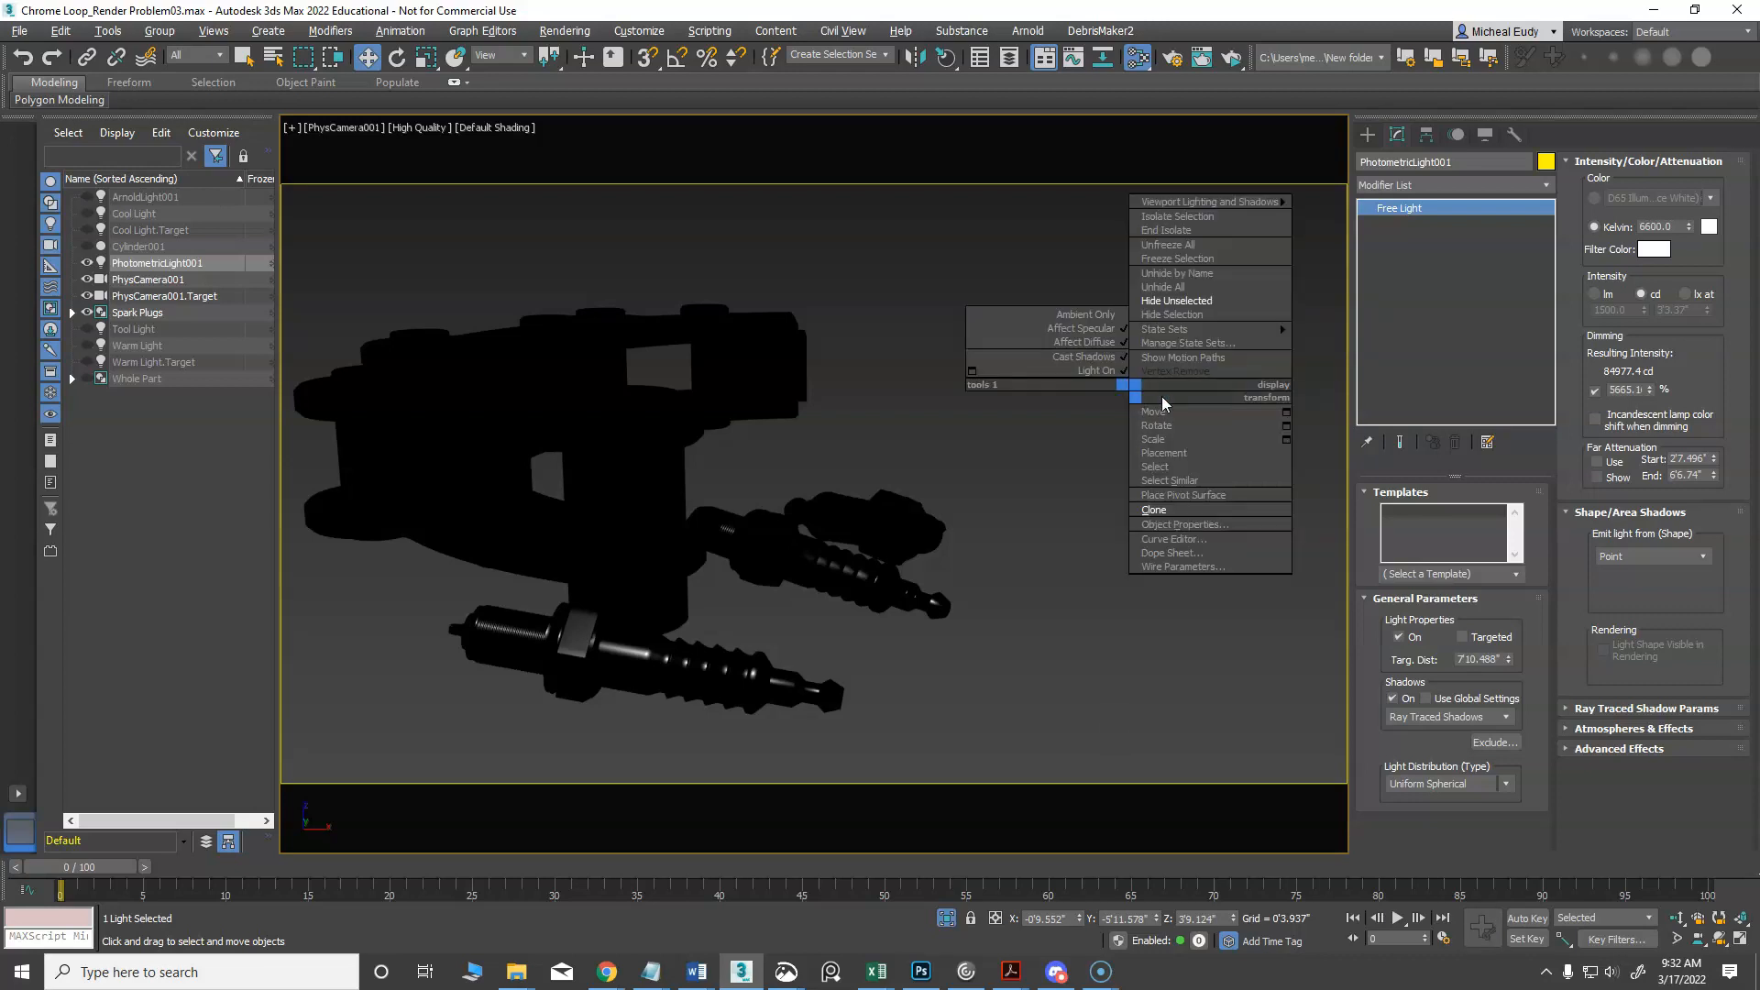
{"action": "left_click", "coordinate": [1140, 510]}
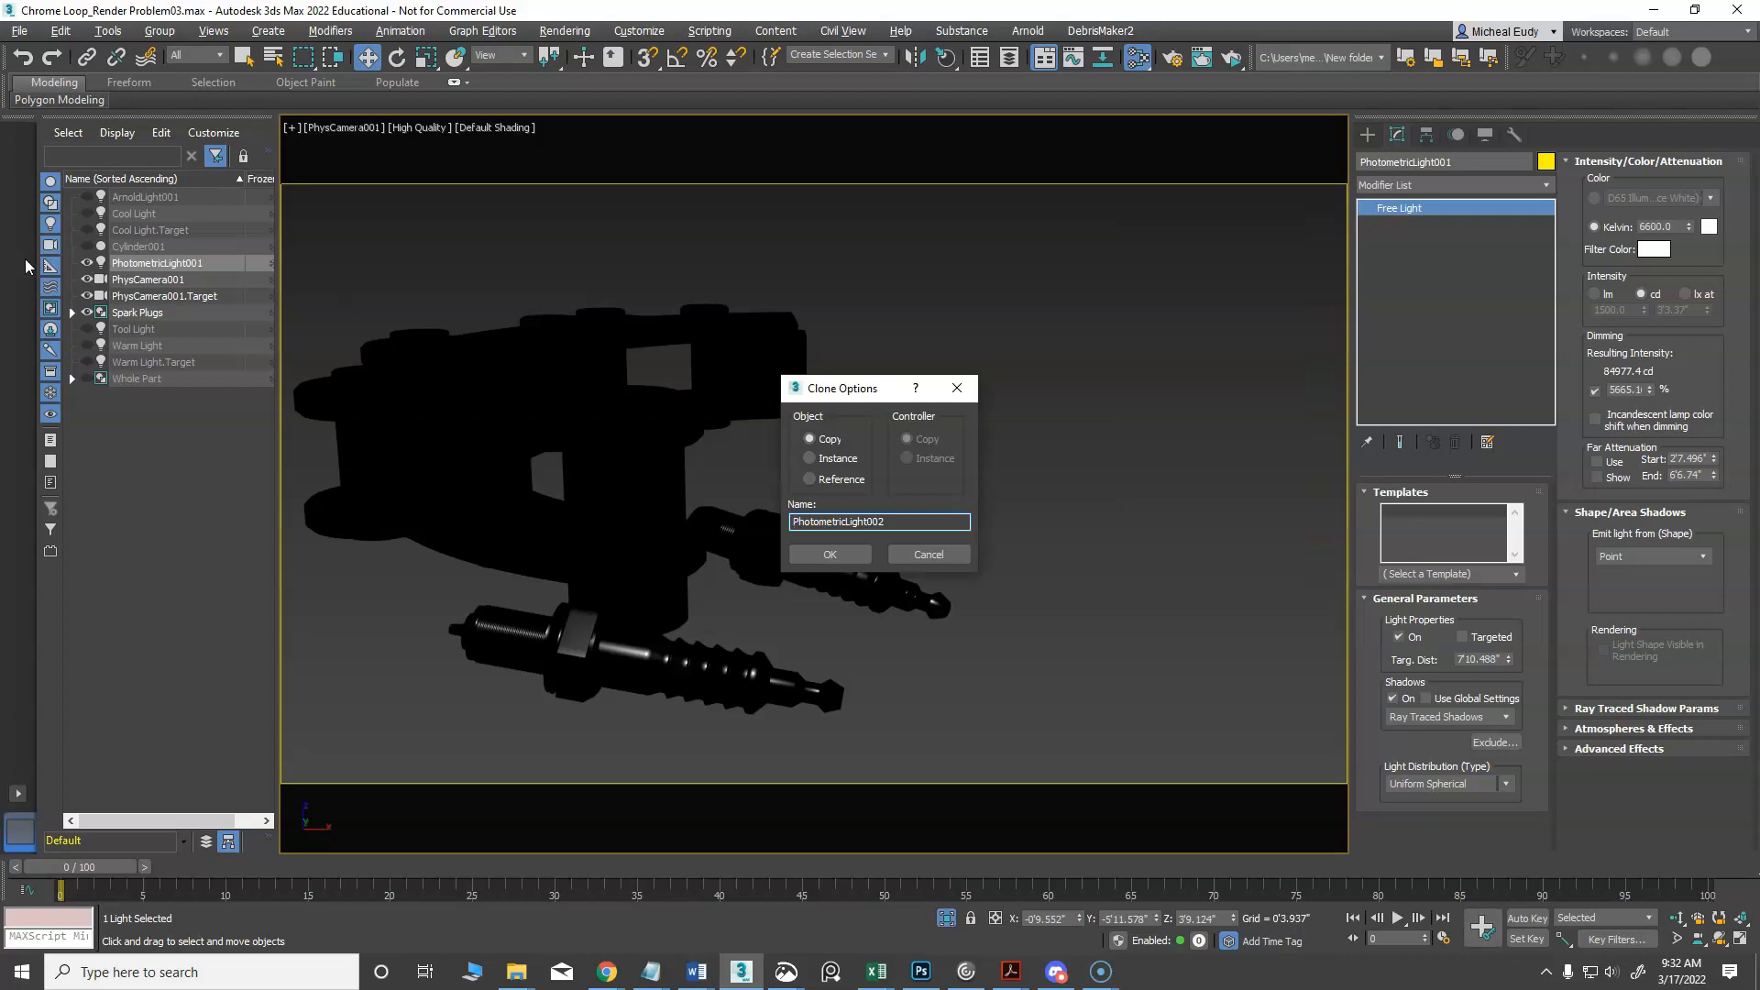
{"action": "left_click", "coordinate": [824, 555]}
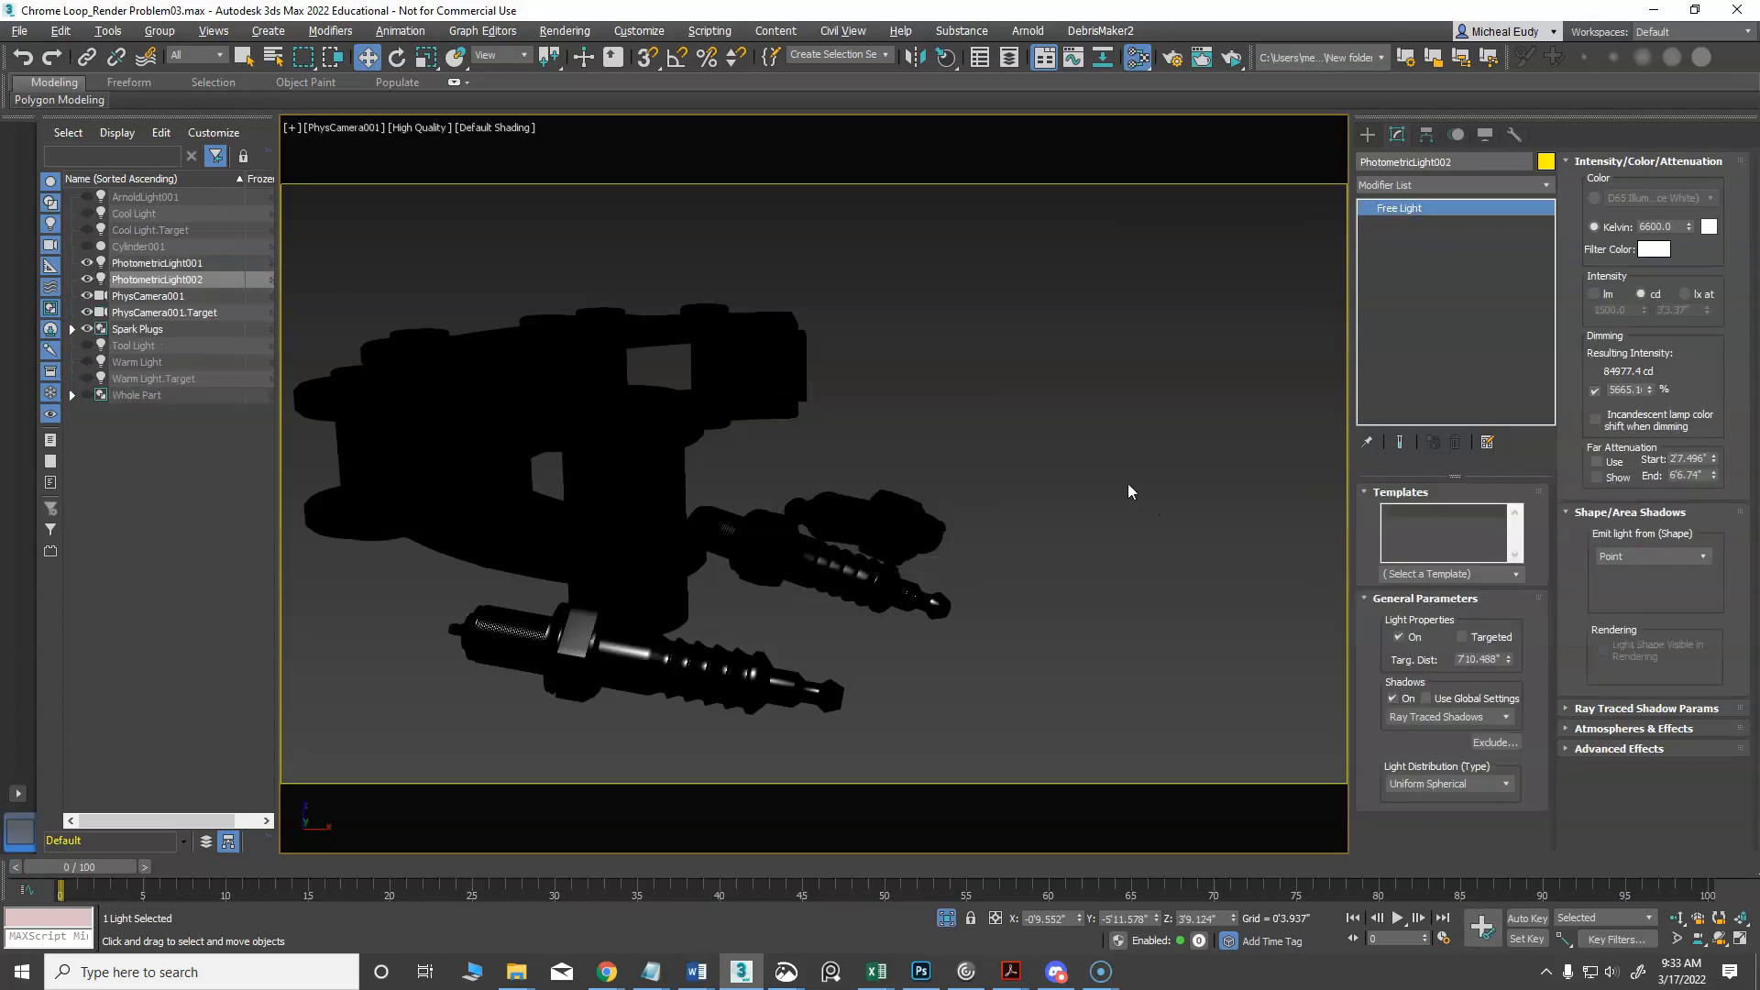
{"action": "left_click", "coordinate": [949, 59]}
{"action": "left_click_drag", "start_coordinate": [953, 62], "coordinate": [946, 171]}
{"action": "mouse_move", "coordinate": [848, 567]}
{"action": "left_mouse_down"}
{"action": "mouse_move", "coordinate": [866, 582]}
{"action": "mouse_move", "coordinate": [798, 549]}
{"action": "left_mouse_up"}
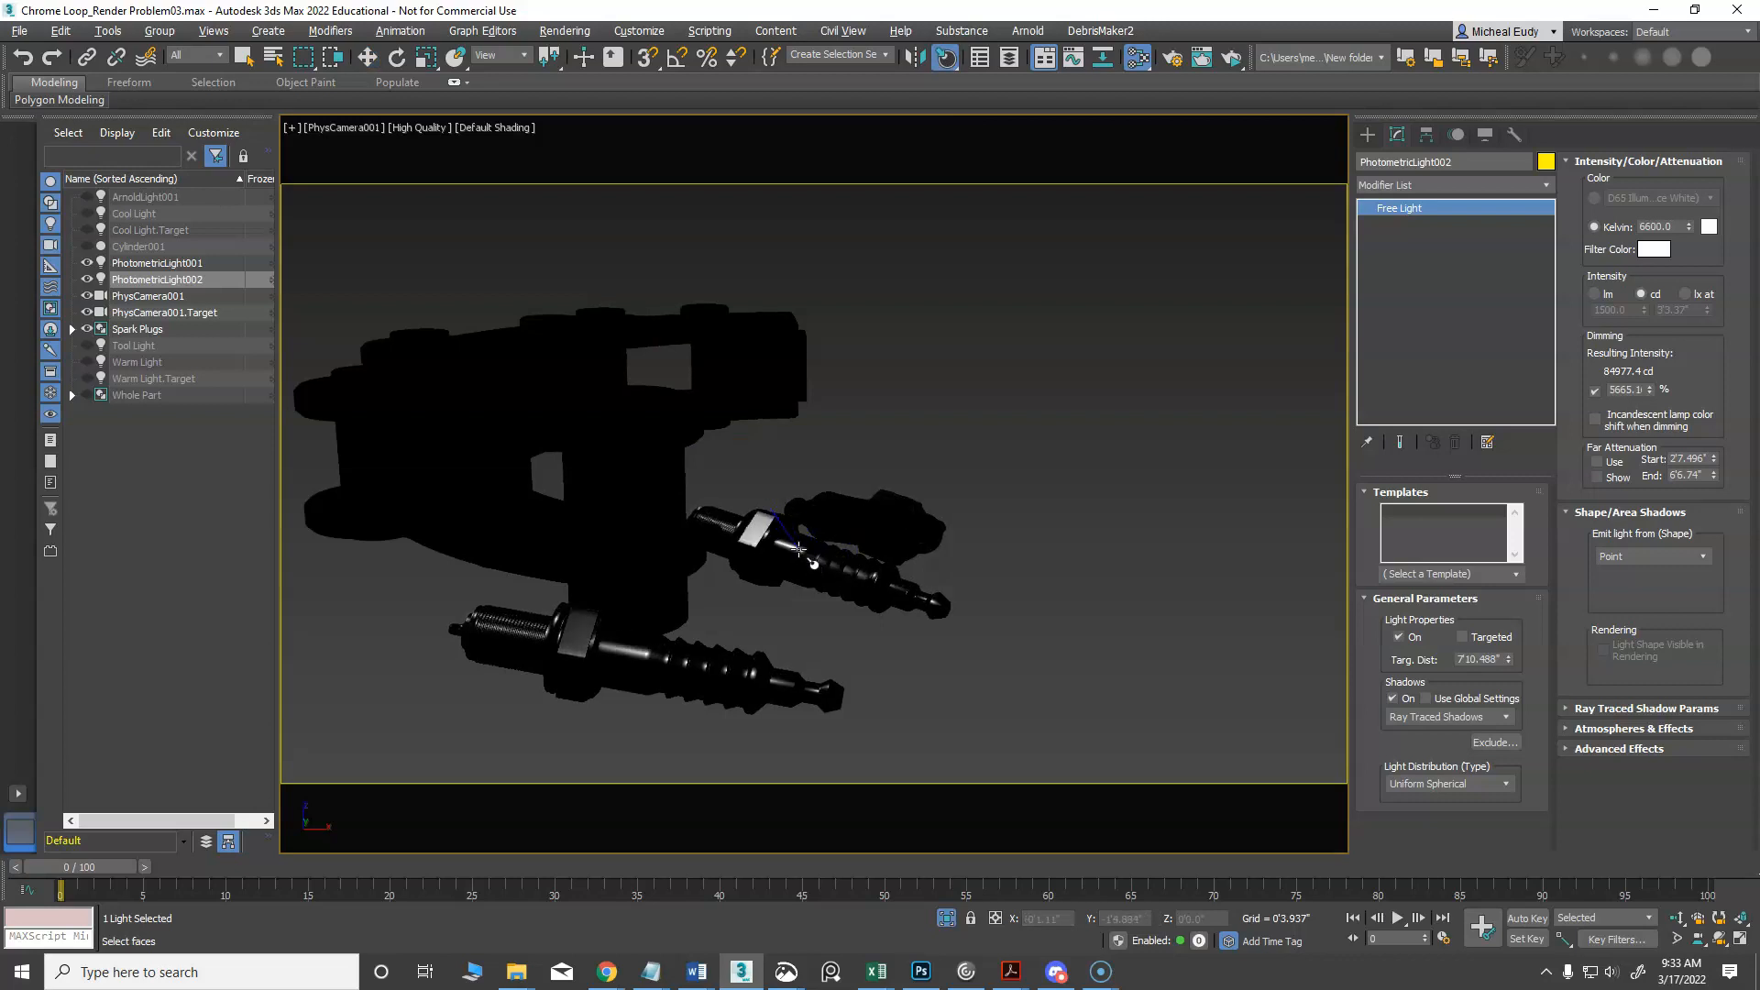
{"action": "key", "text": "w"}
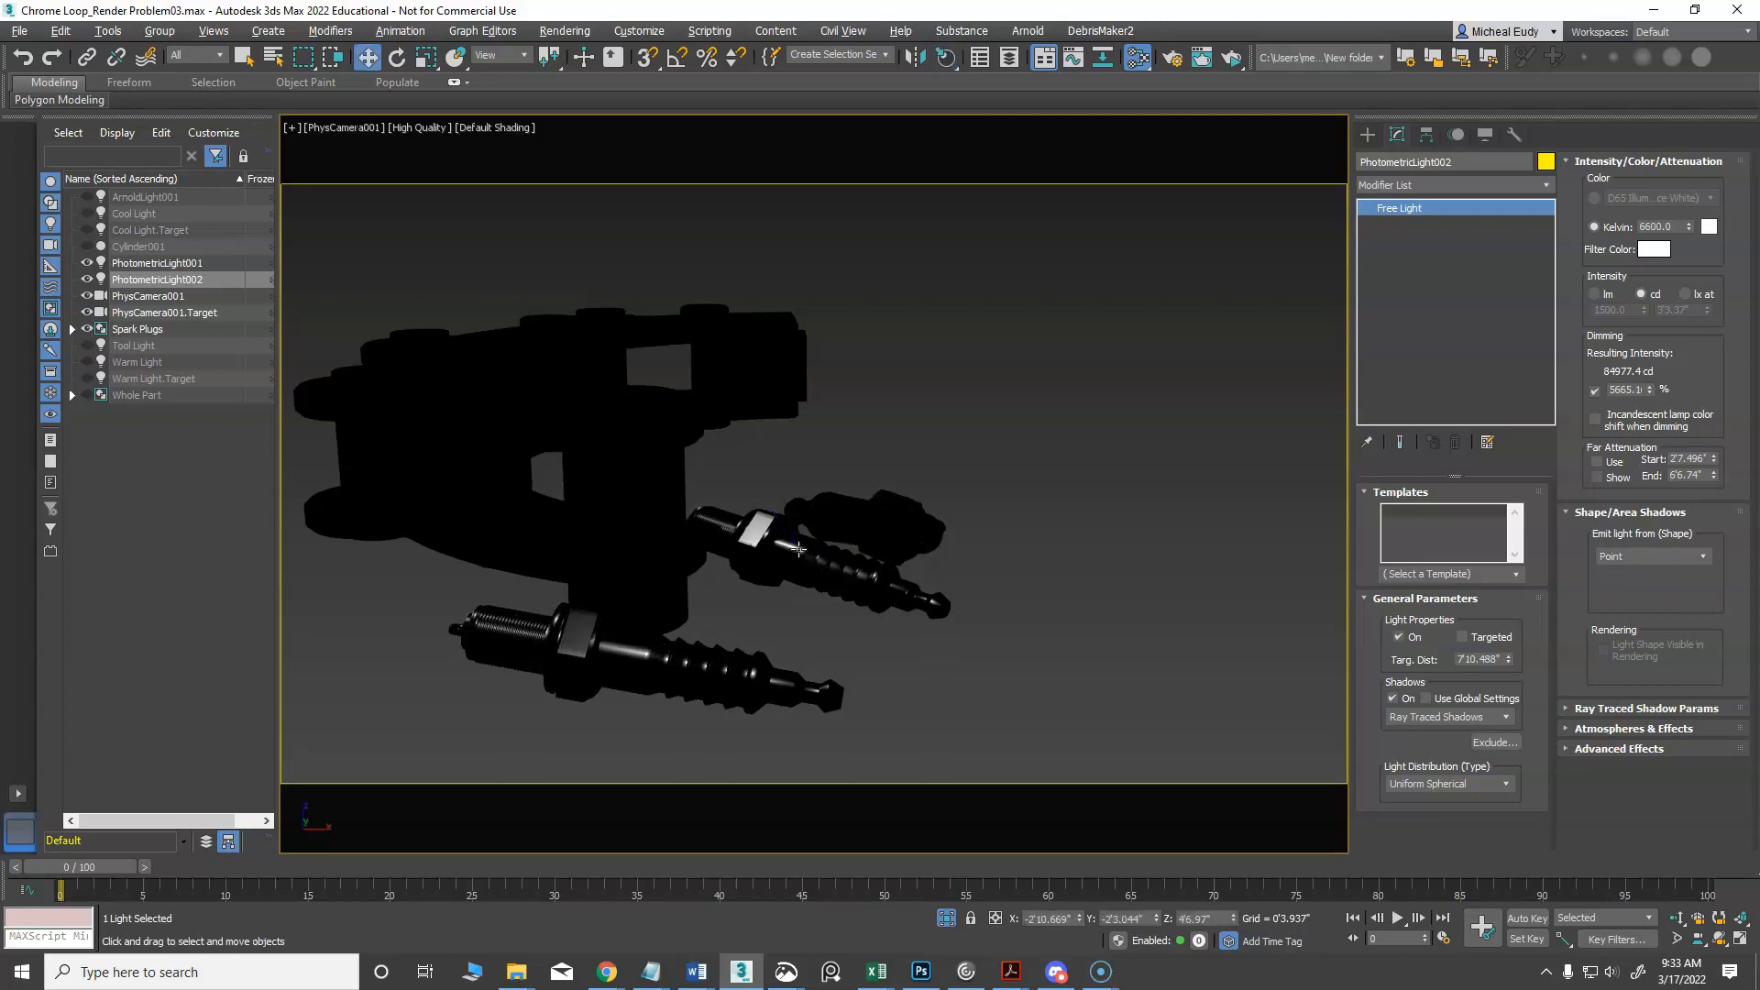
Clone the second photometric light and place the copy's highlight on the rear spark plug
{"action": "right_click", "coordinate": [1006, 237]}
{"action": "left_click", "coordinate": [1045, 353]}
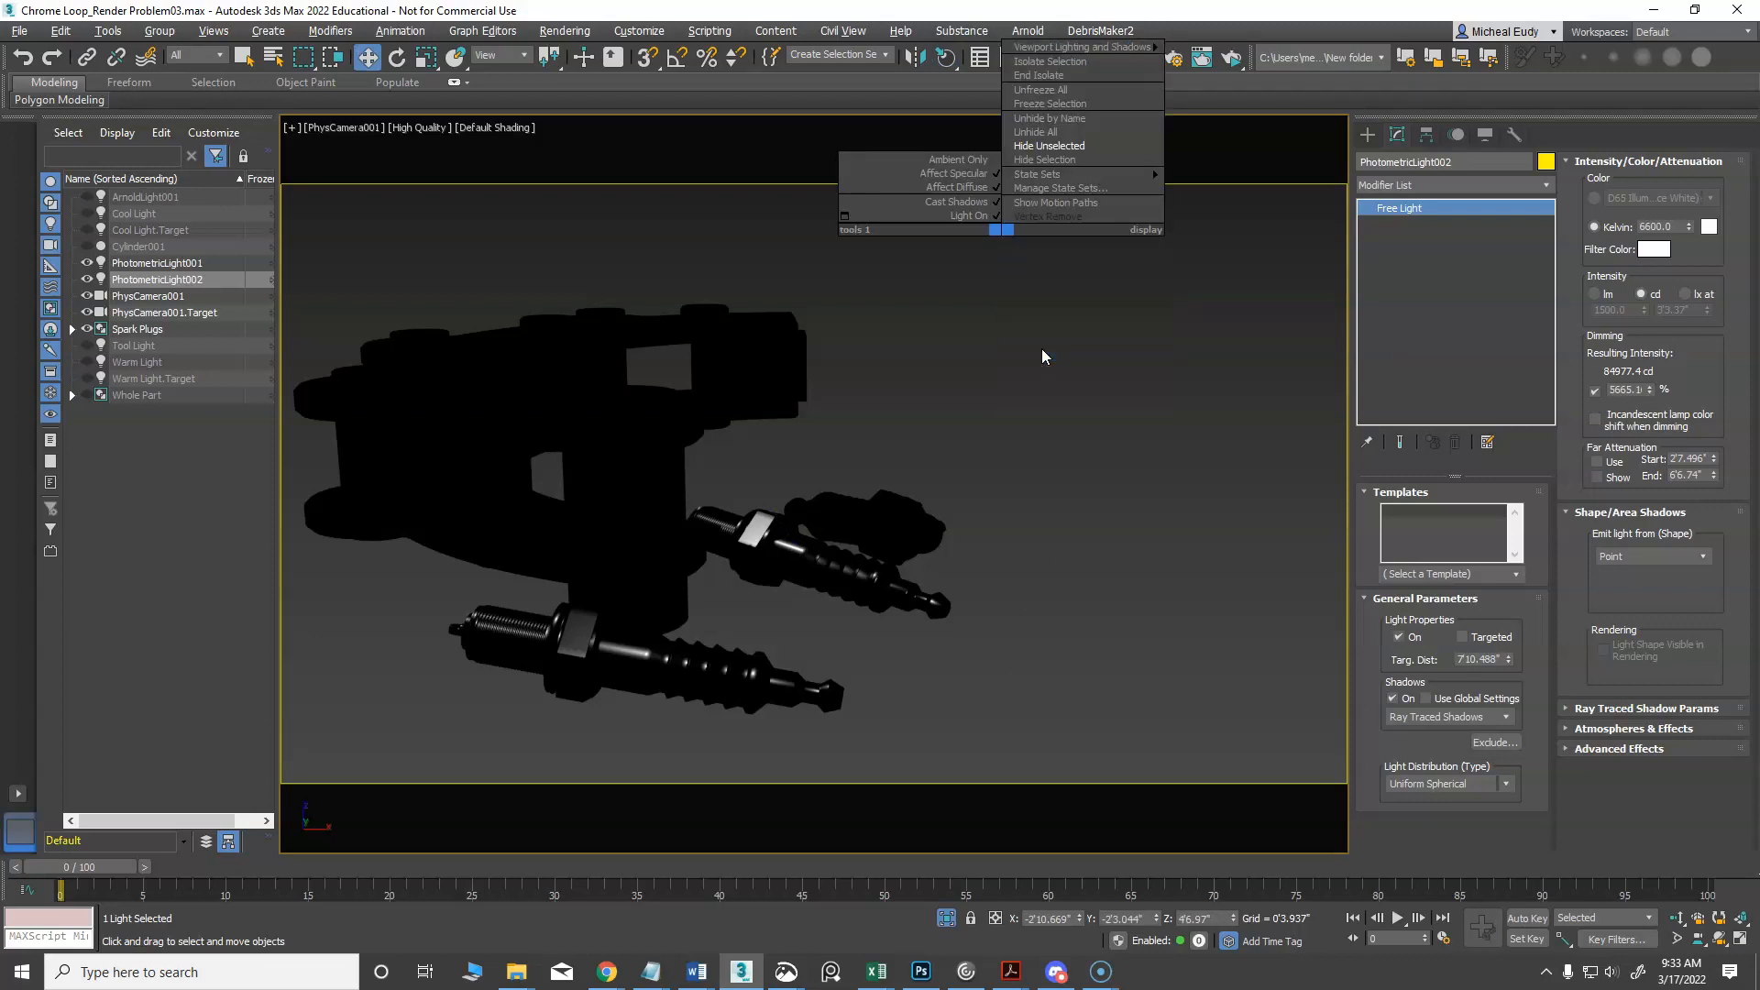
{"action": "left_click", "coordinate": [827, 555]}
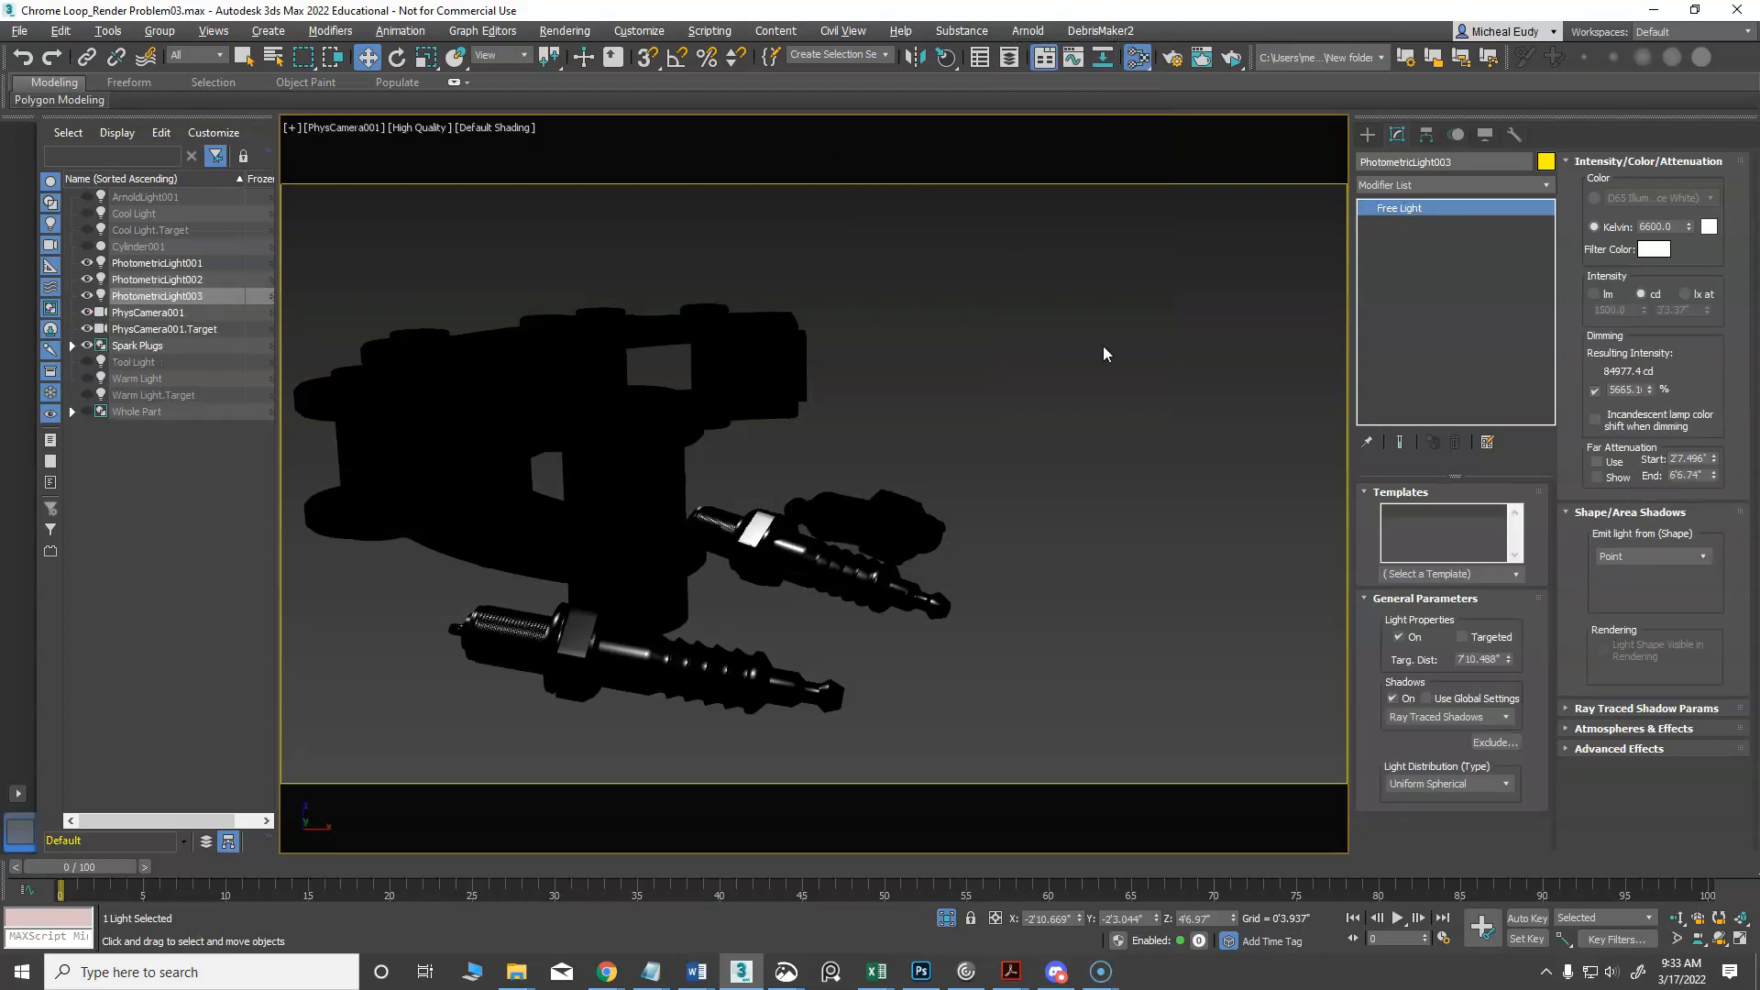
{"action": "left_click", "coordinate": [945, 57]}
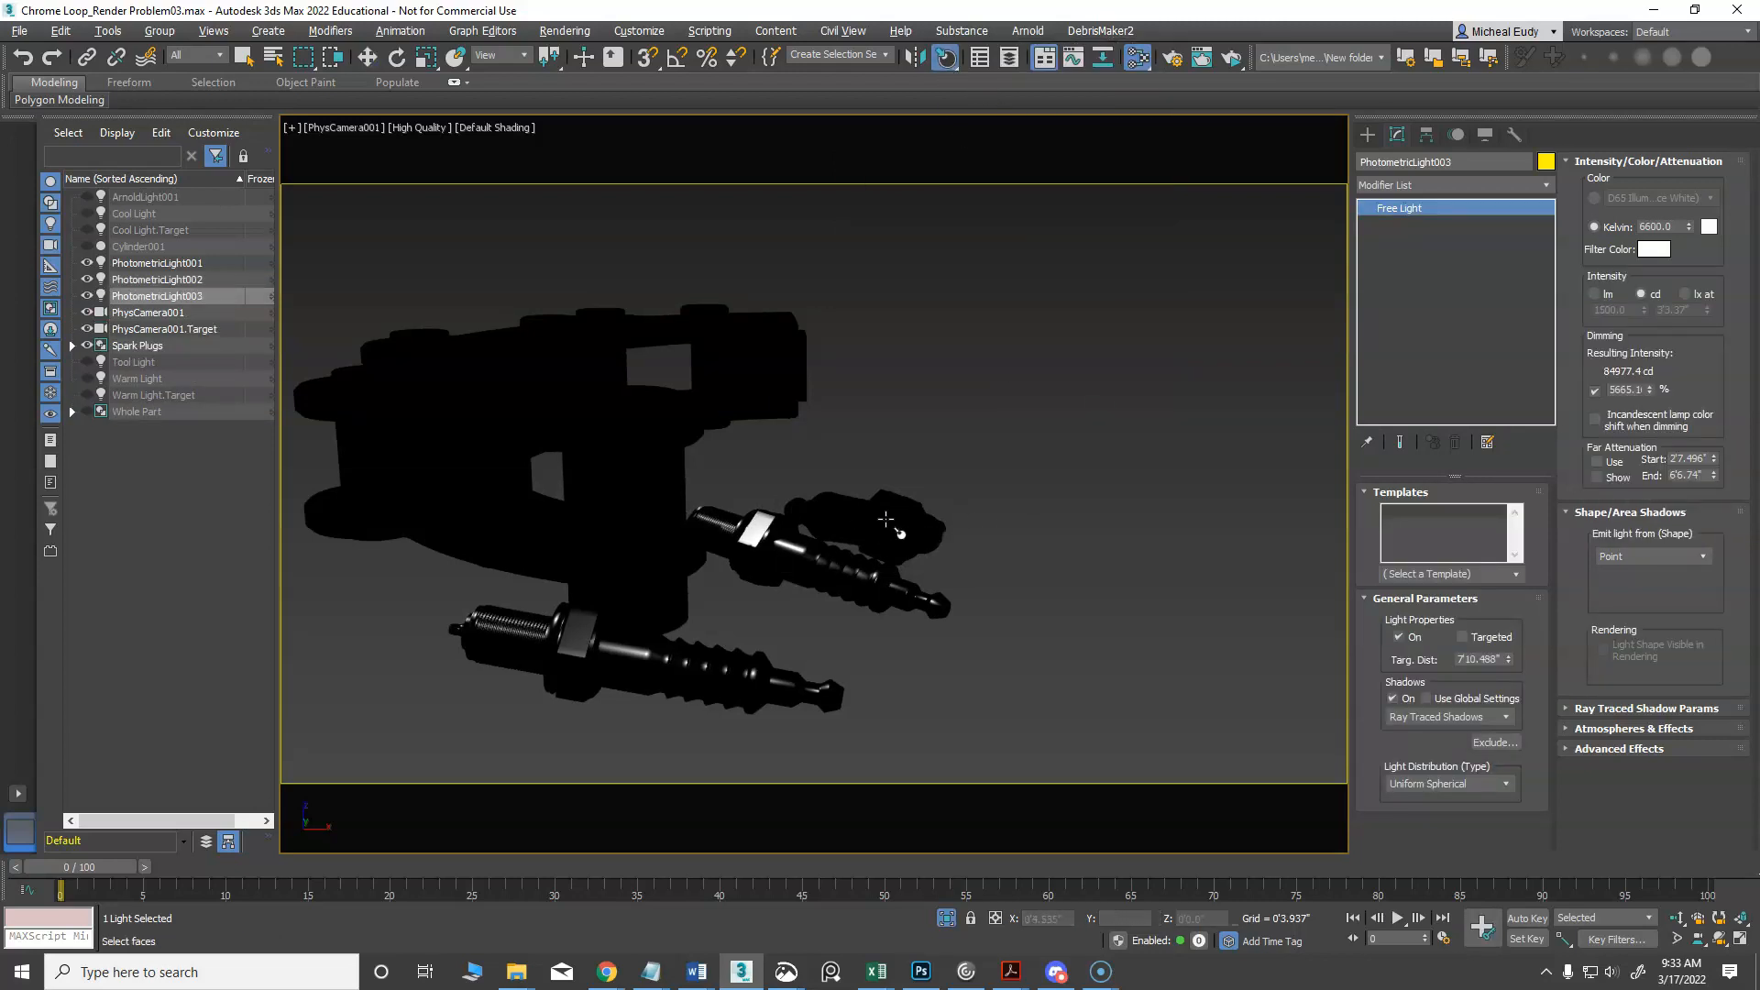
{"action": "left_click_drag", "start_coordinate": [852, 523], "coordinate": [853, 515]}
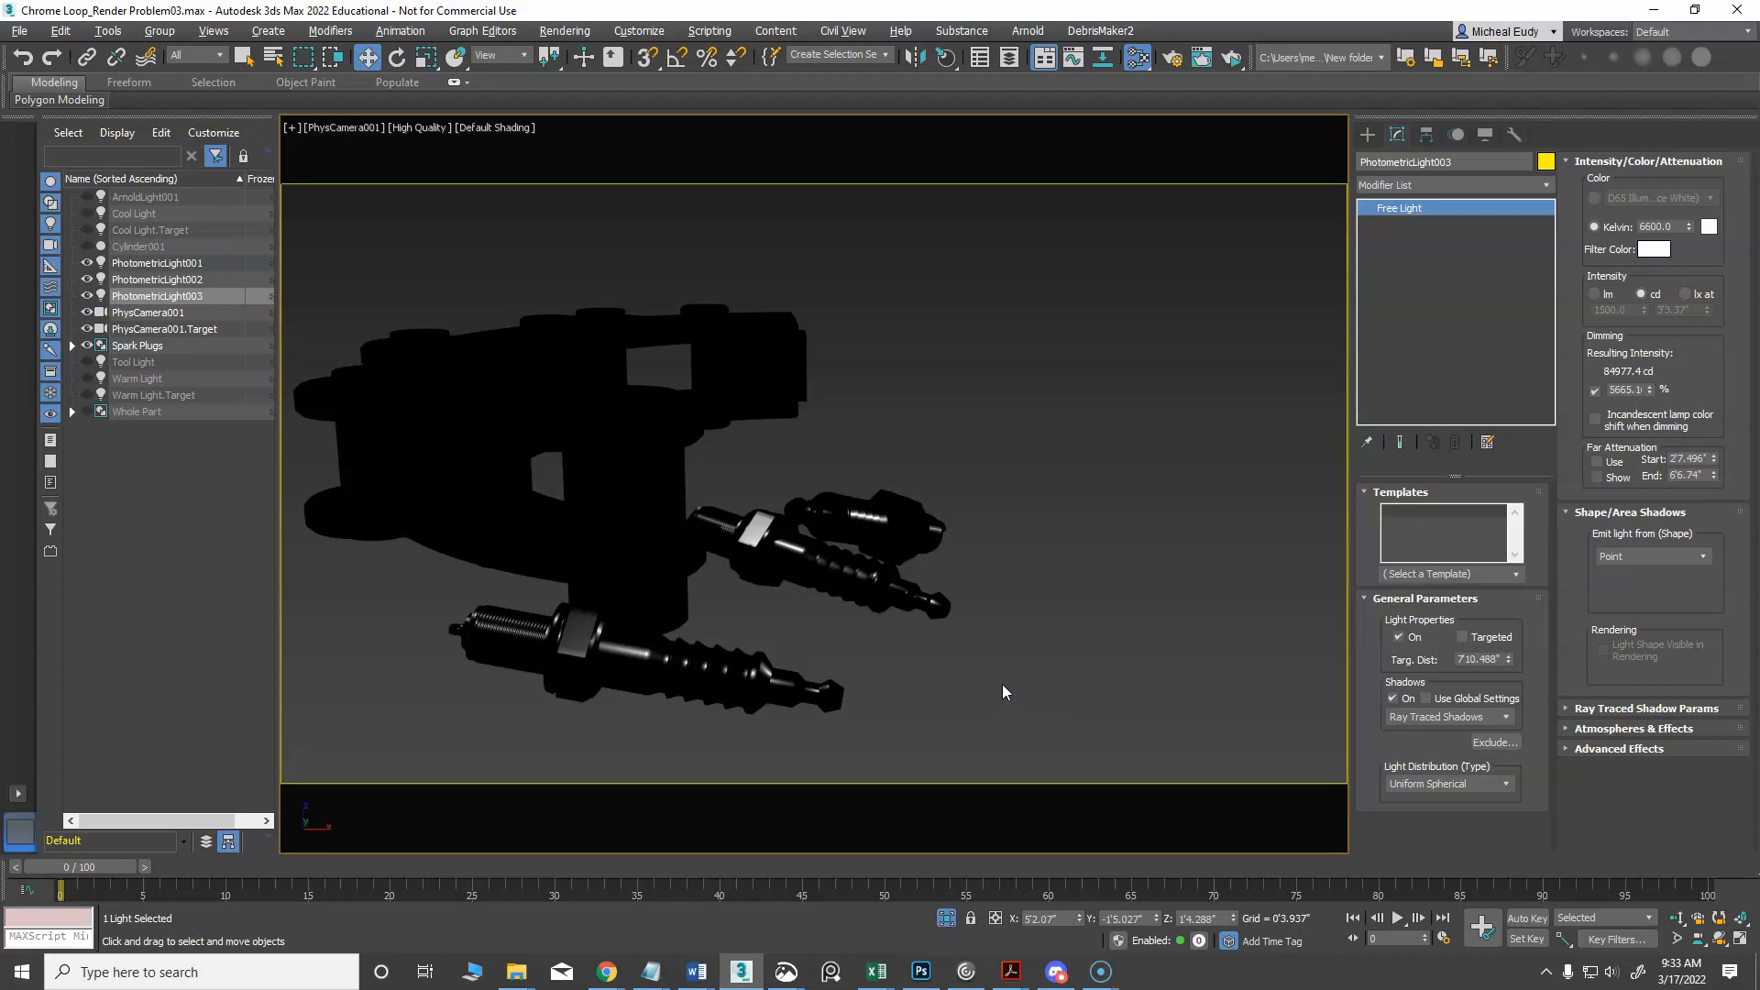
Clone the third photometric light and place the copy's highlight on the front spark plug's ribs near the tip
{"action": "right_click", "coordinate": [1005, 320]}
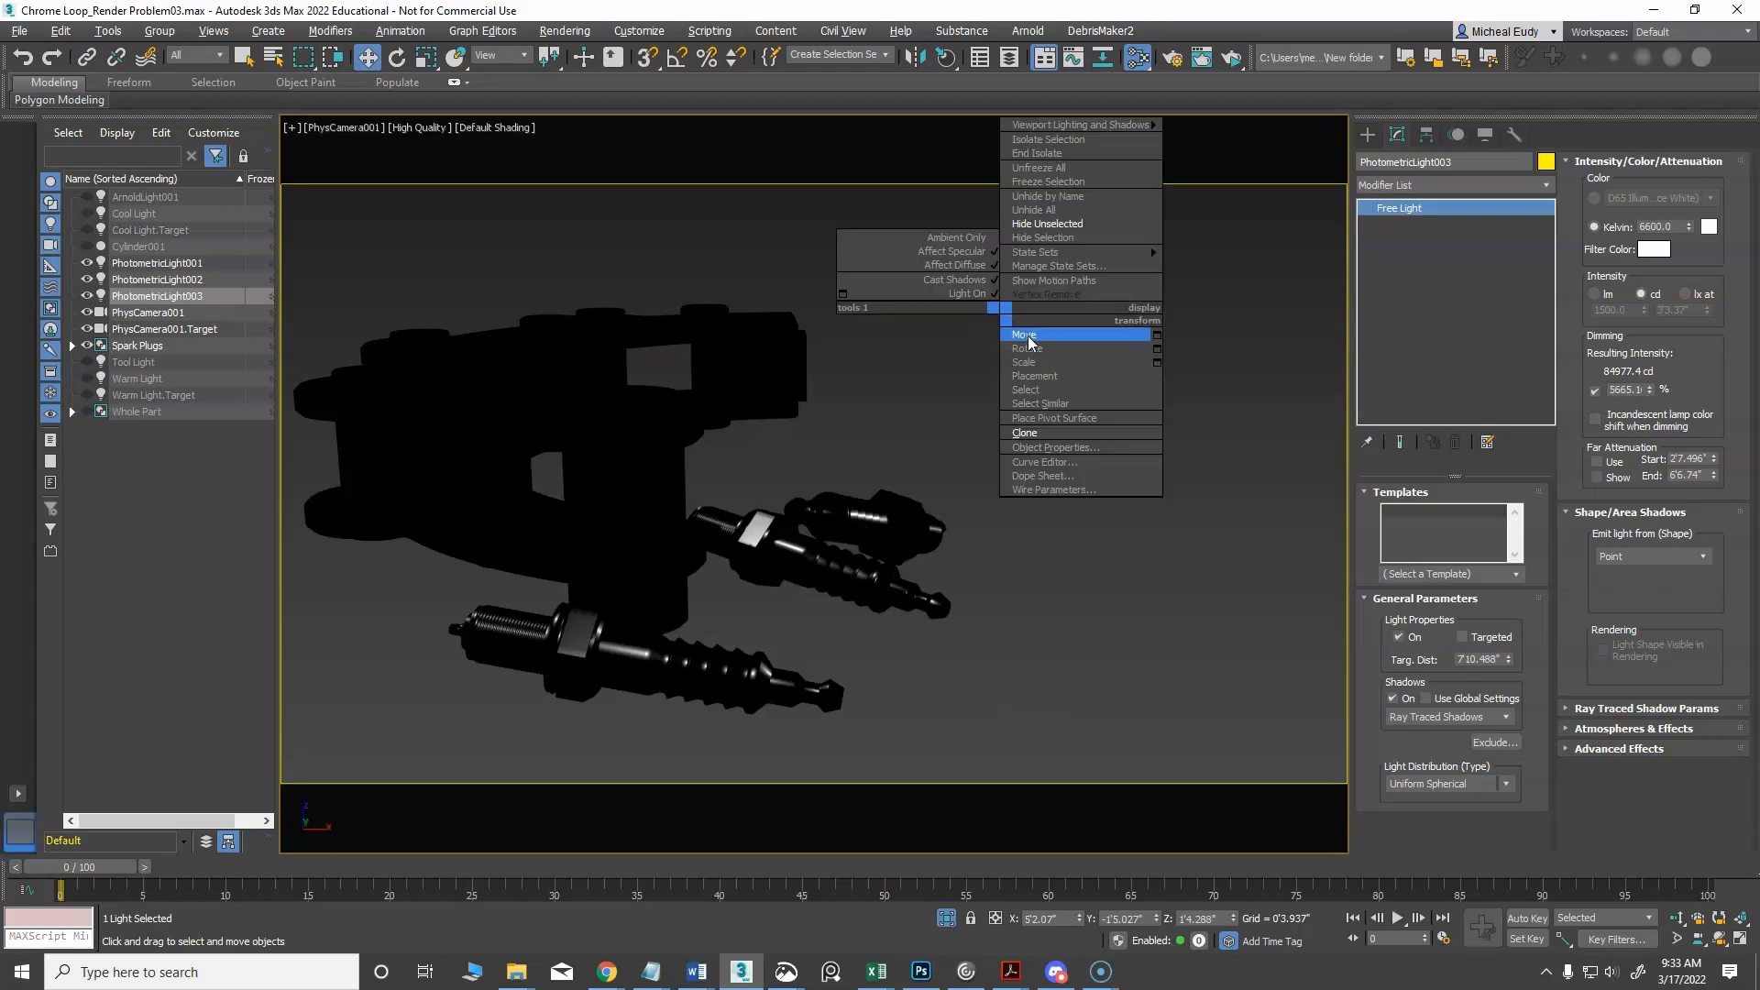
{"action": "left_click", "coordinate": [1039, 434]}
{"action": "left_click", "coordinate": [848, 554]}
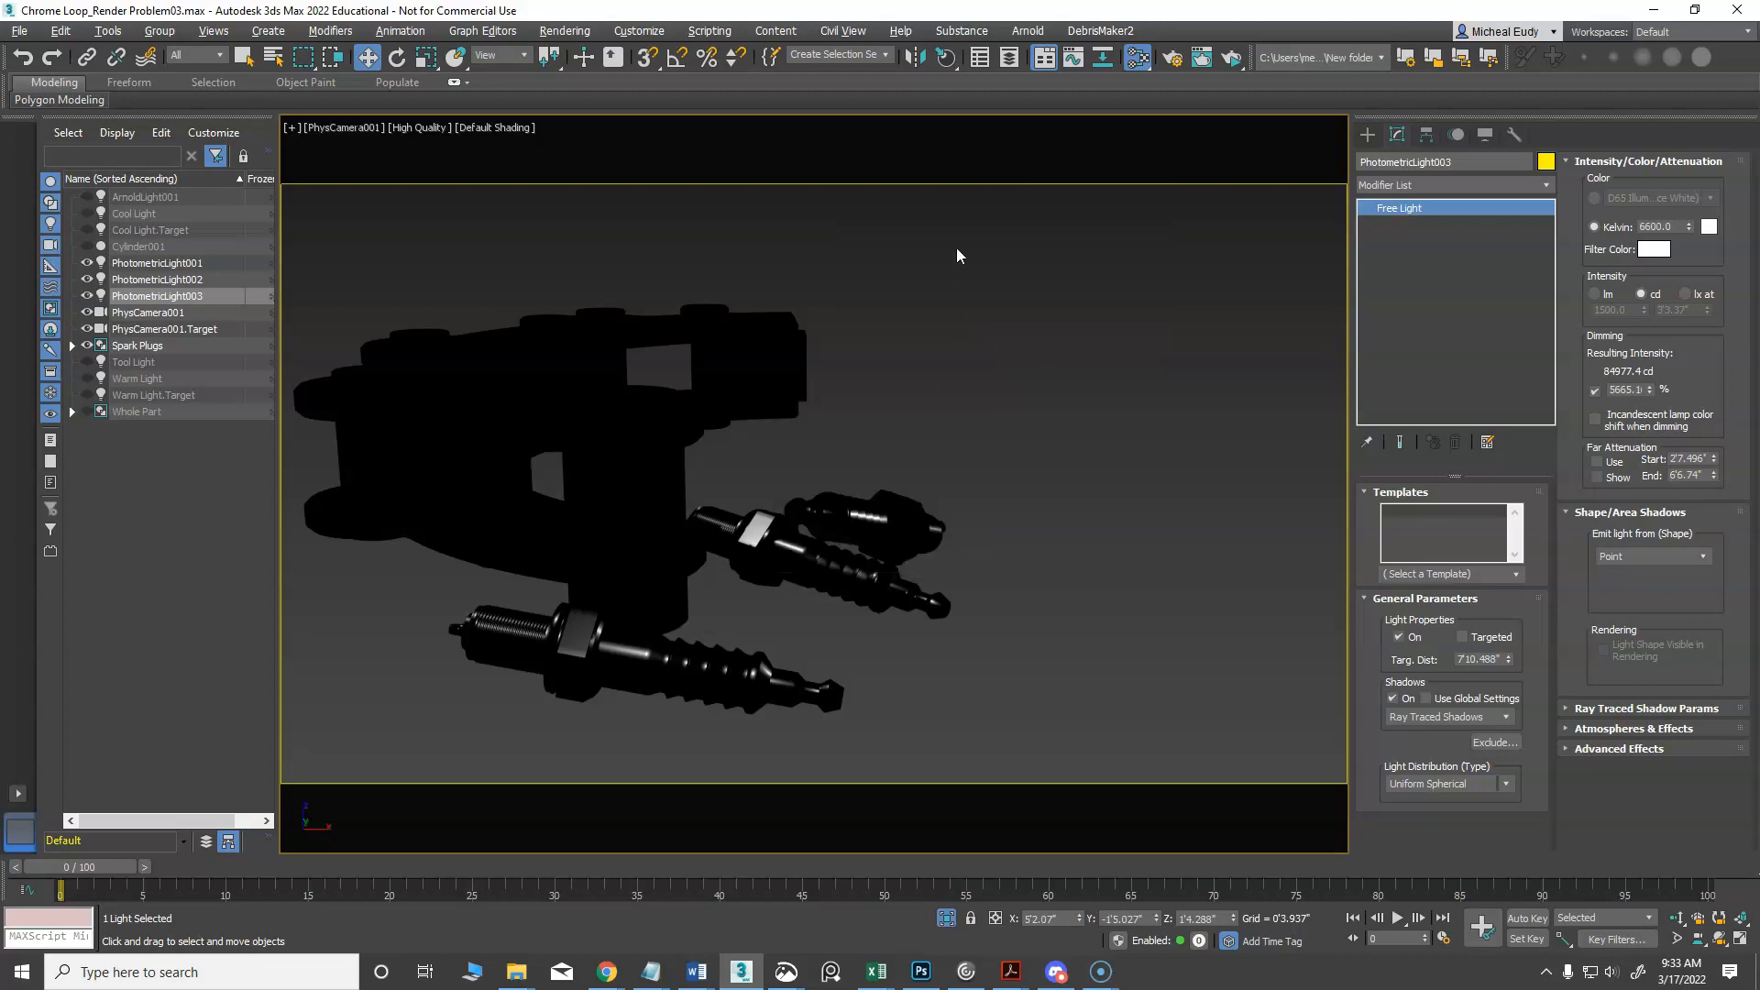
{"action": "left_click", "coordinate": [945, 57]}
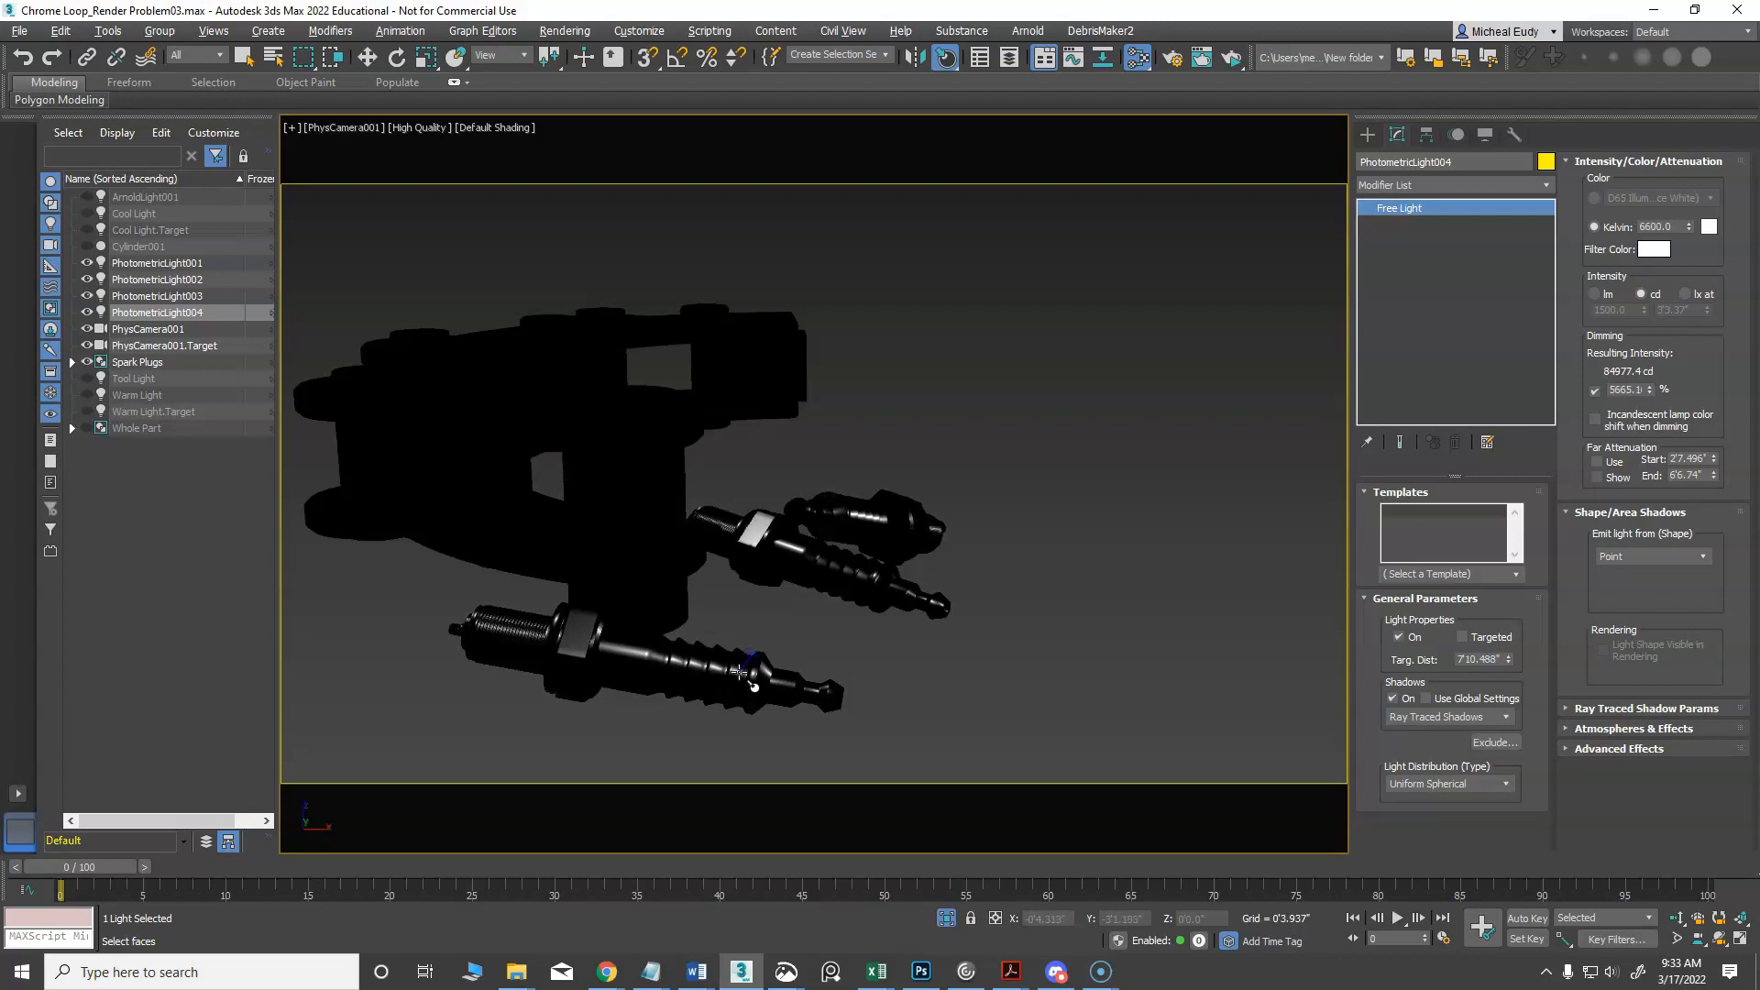
{"action": "key", "text": "w"}
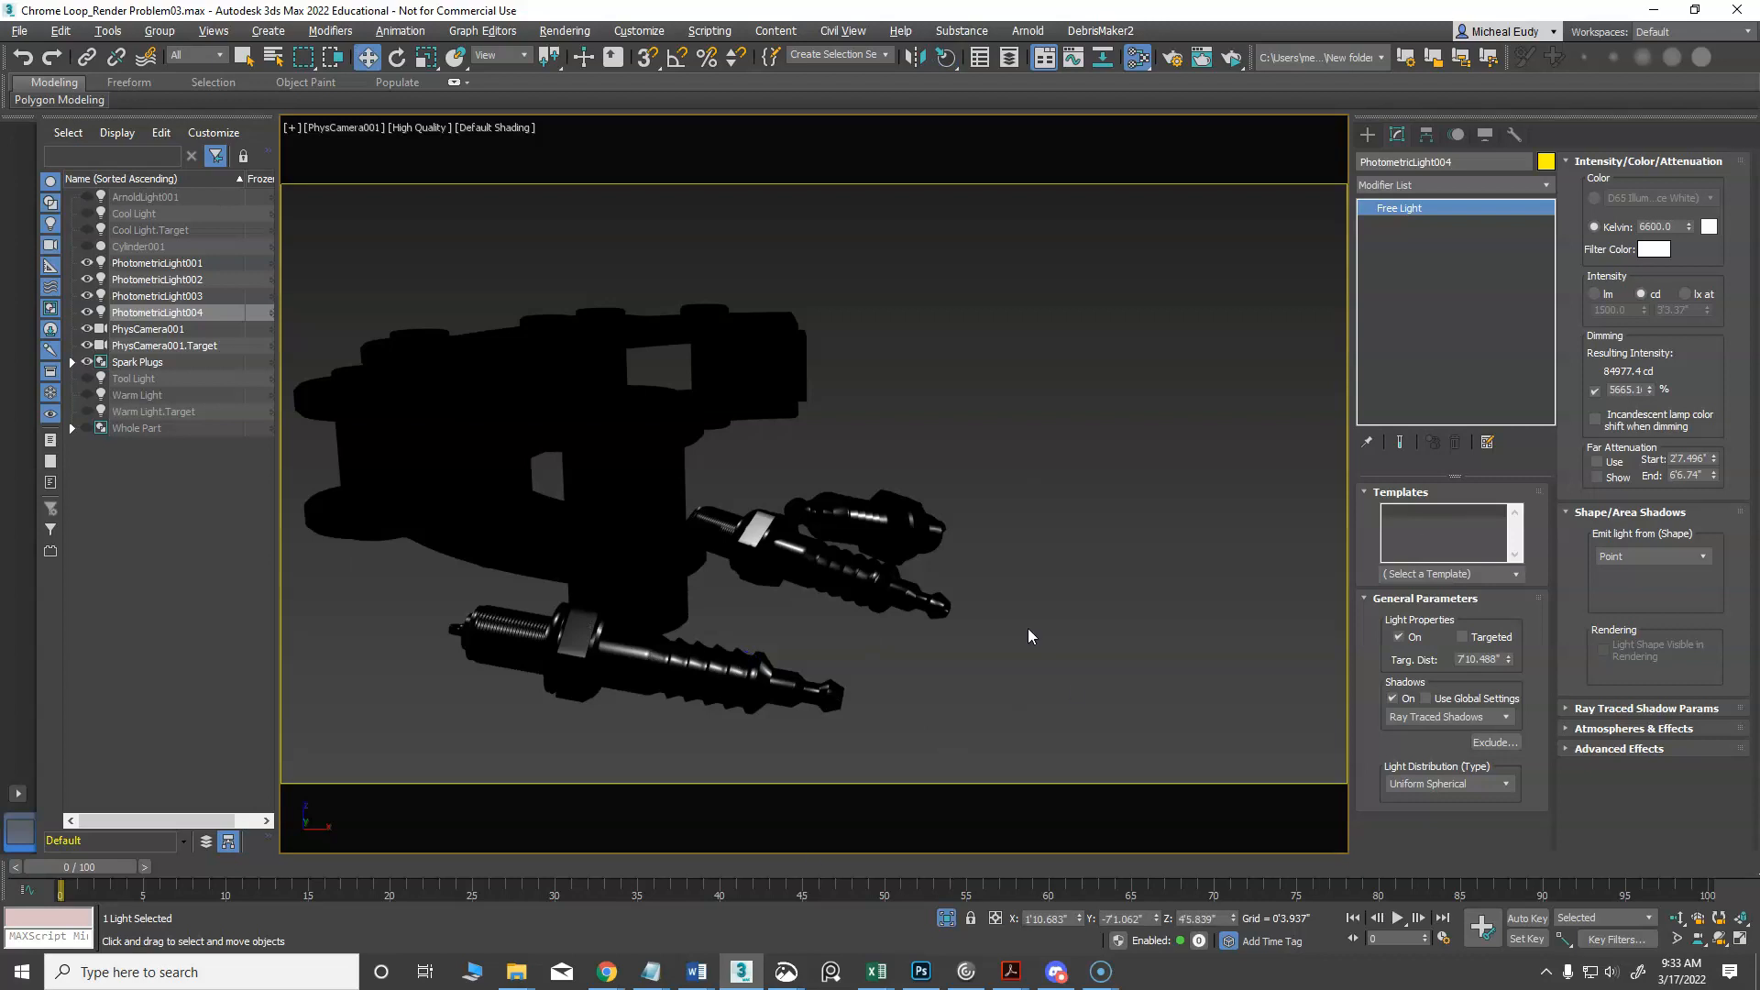
Render the lit spark plugs in ActiveShade and set the Glossy material's reflection roughness to 0.13
{"action": "left_click", "coordinate": [1231, 57]}
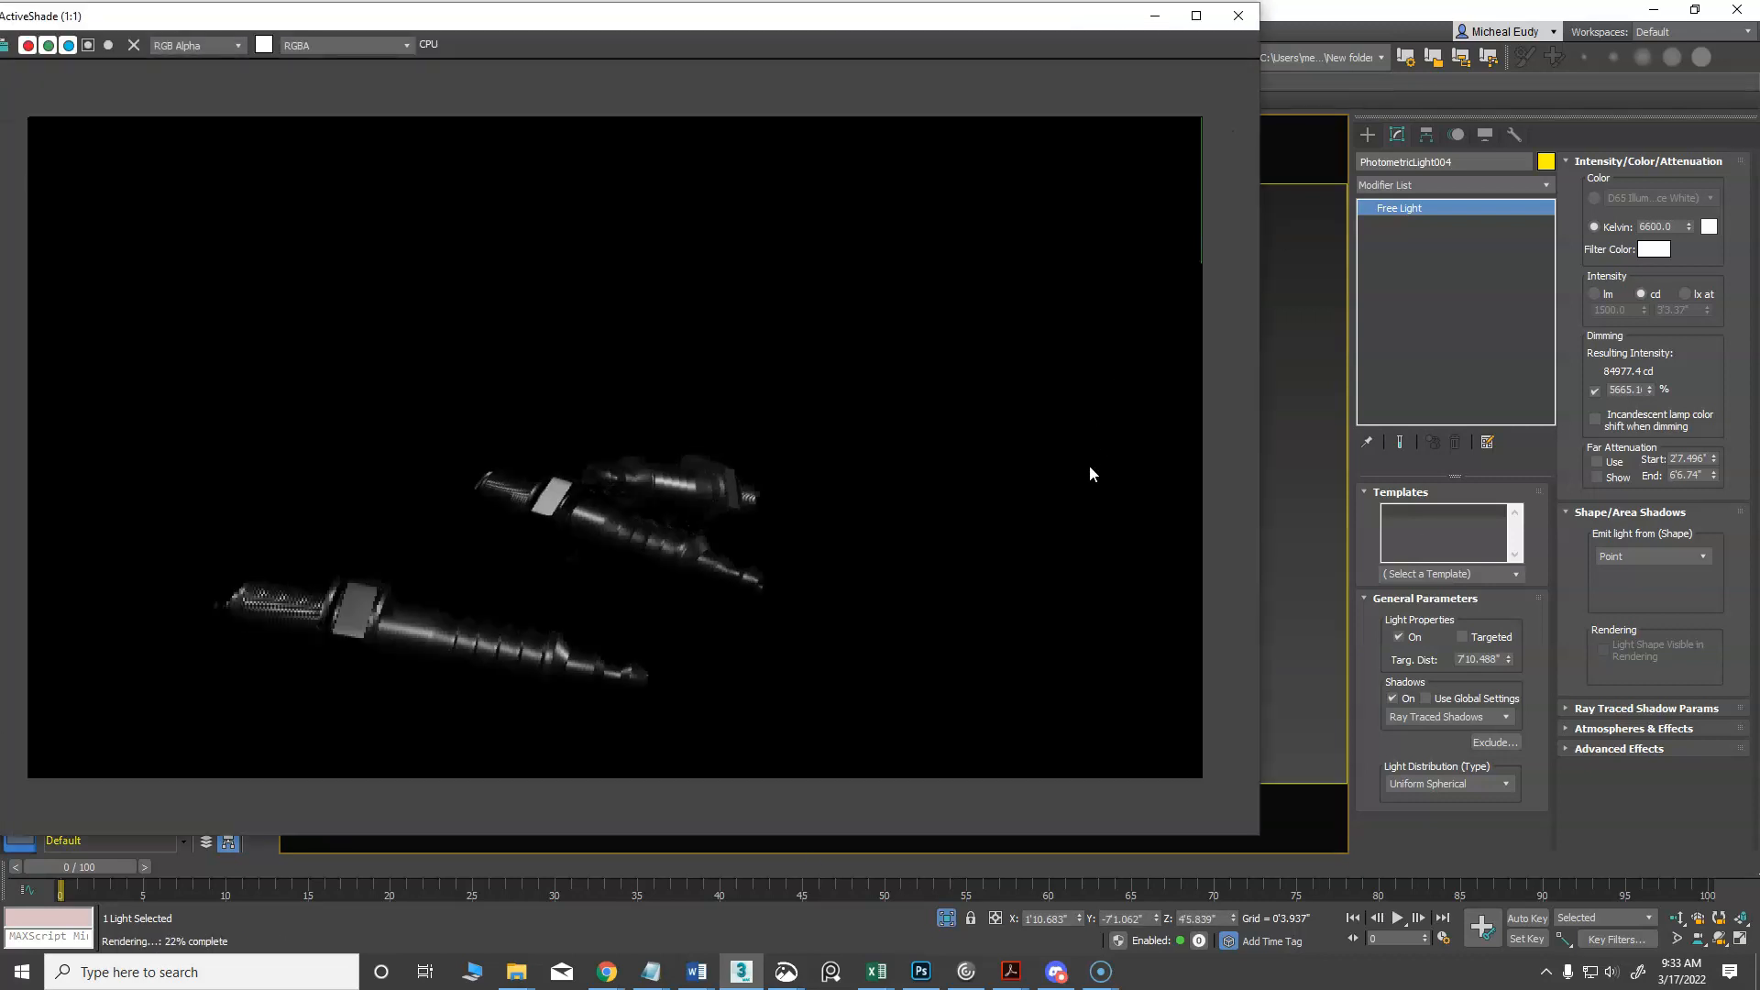
{"action": "left_click_drag", "start_coordinate": [925, 25], "coordinate": [955, 38]}
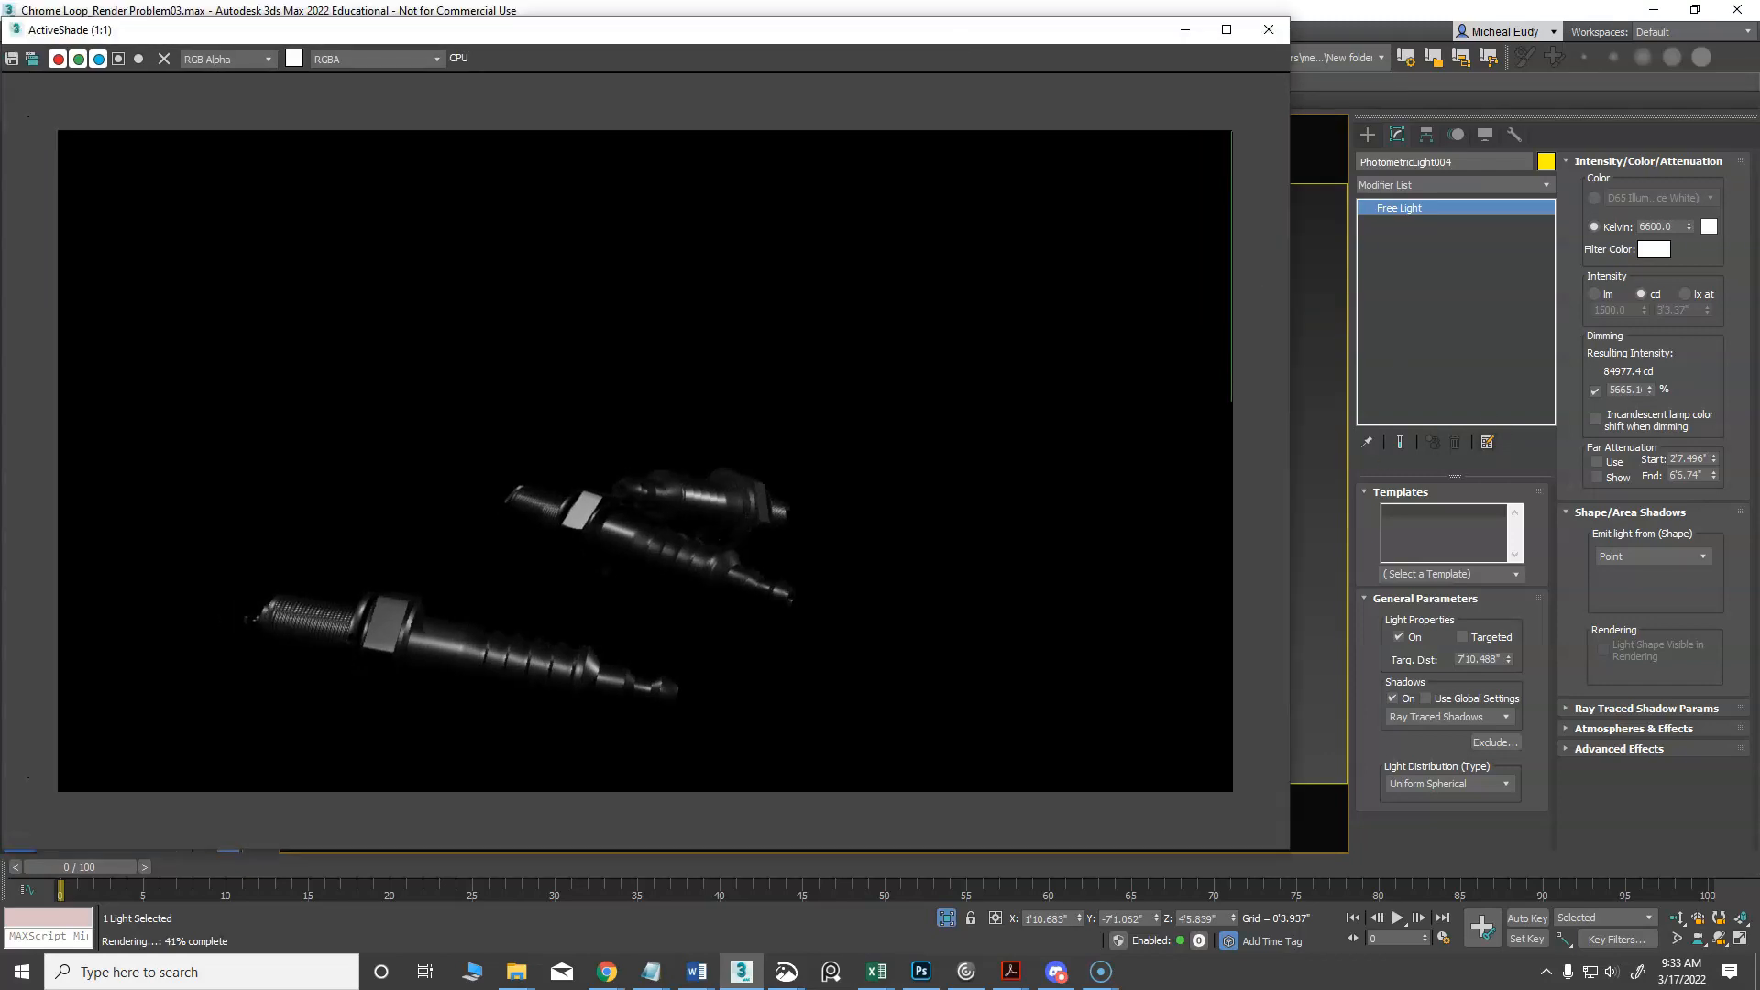
{"action": "left_click_drag", "start_coordinate": [1758, 99], "coordinate": [1189, 106]}
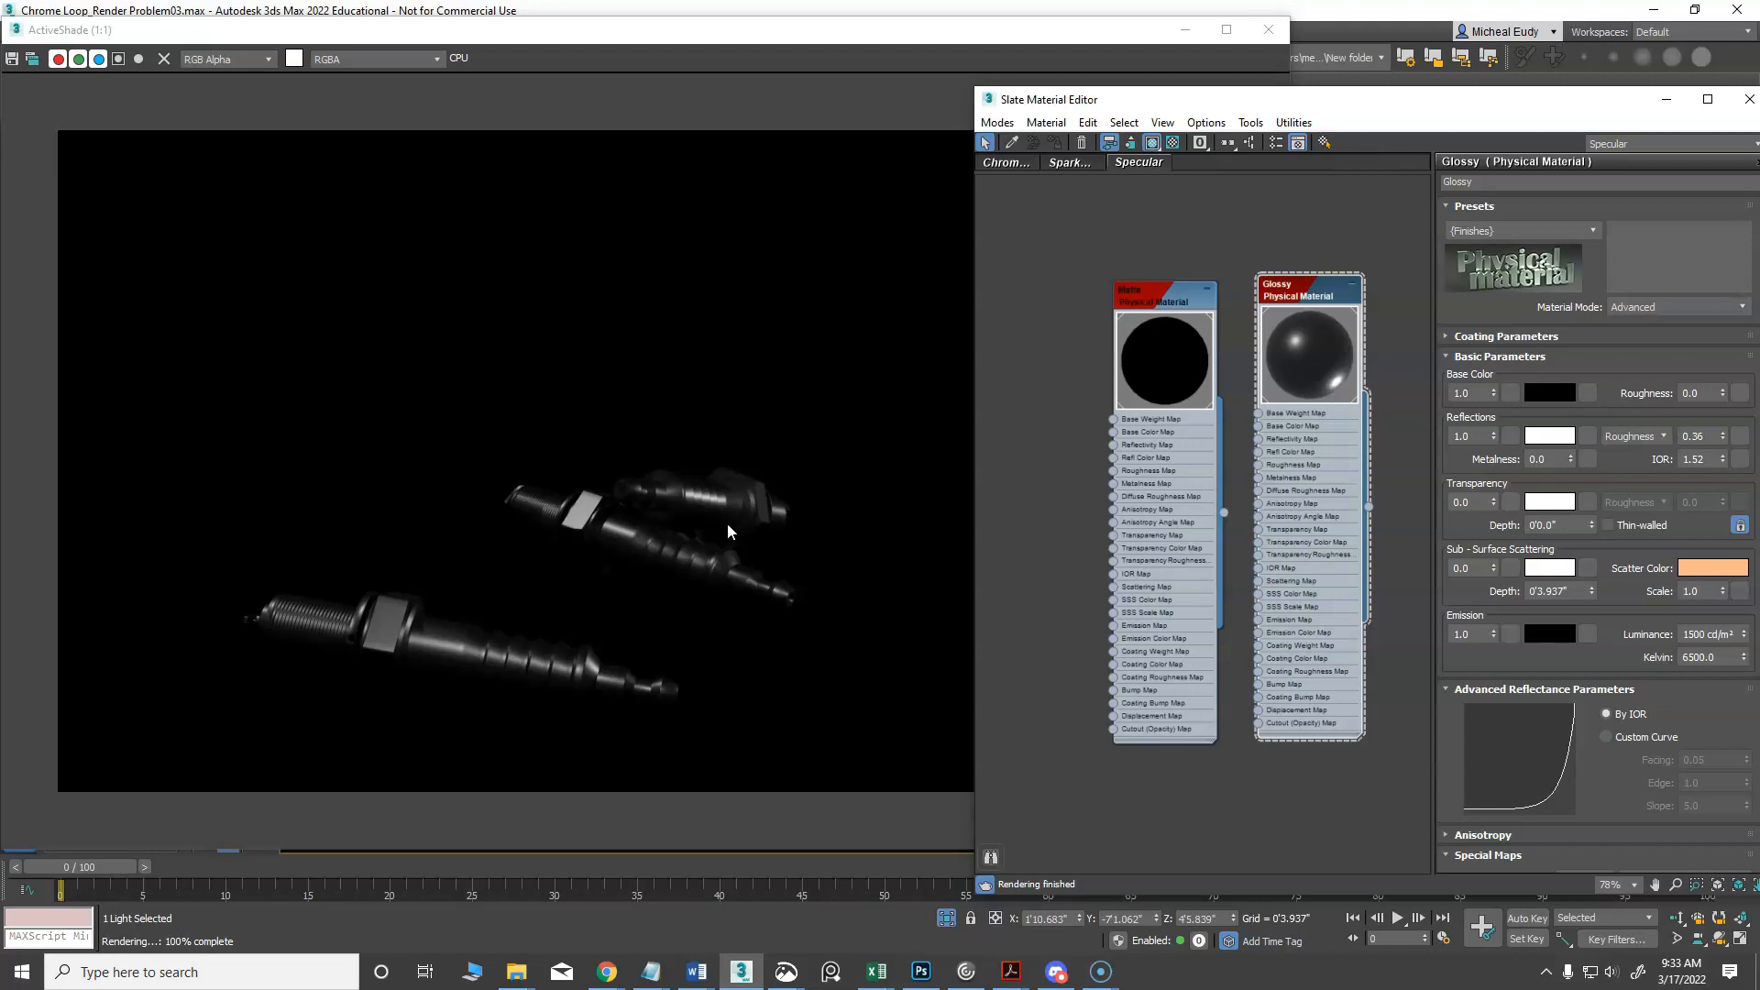
{"action": "left_click_drag", "start_coordinate": [1724, 438], "coordinate": [1714, 461]}
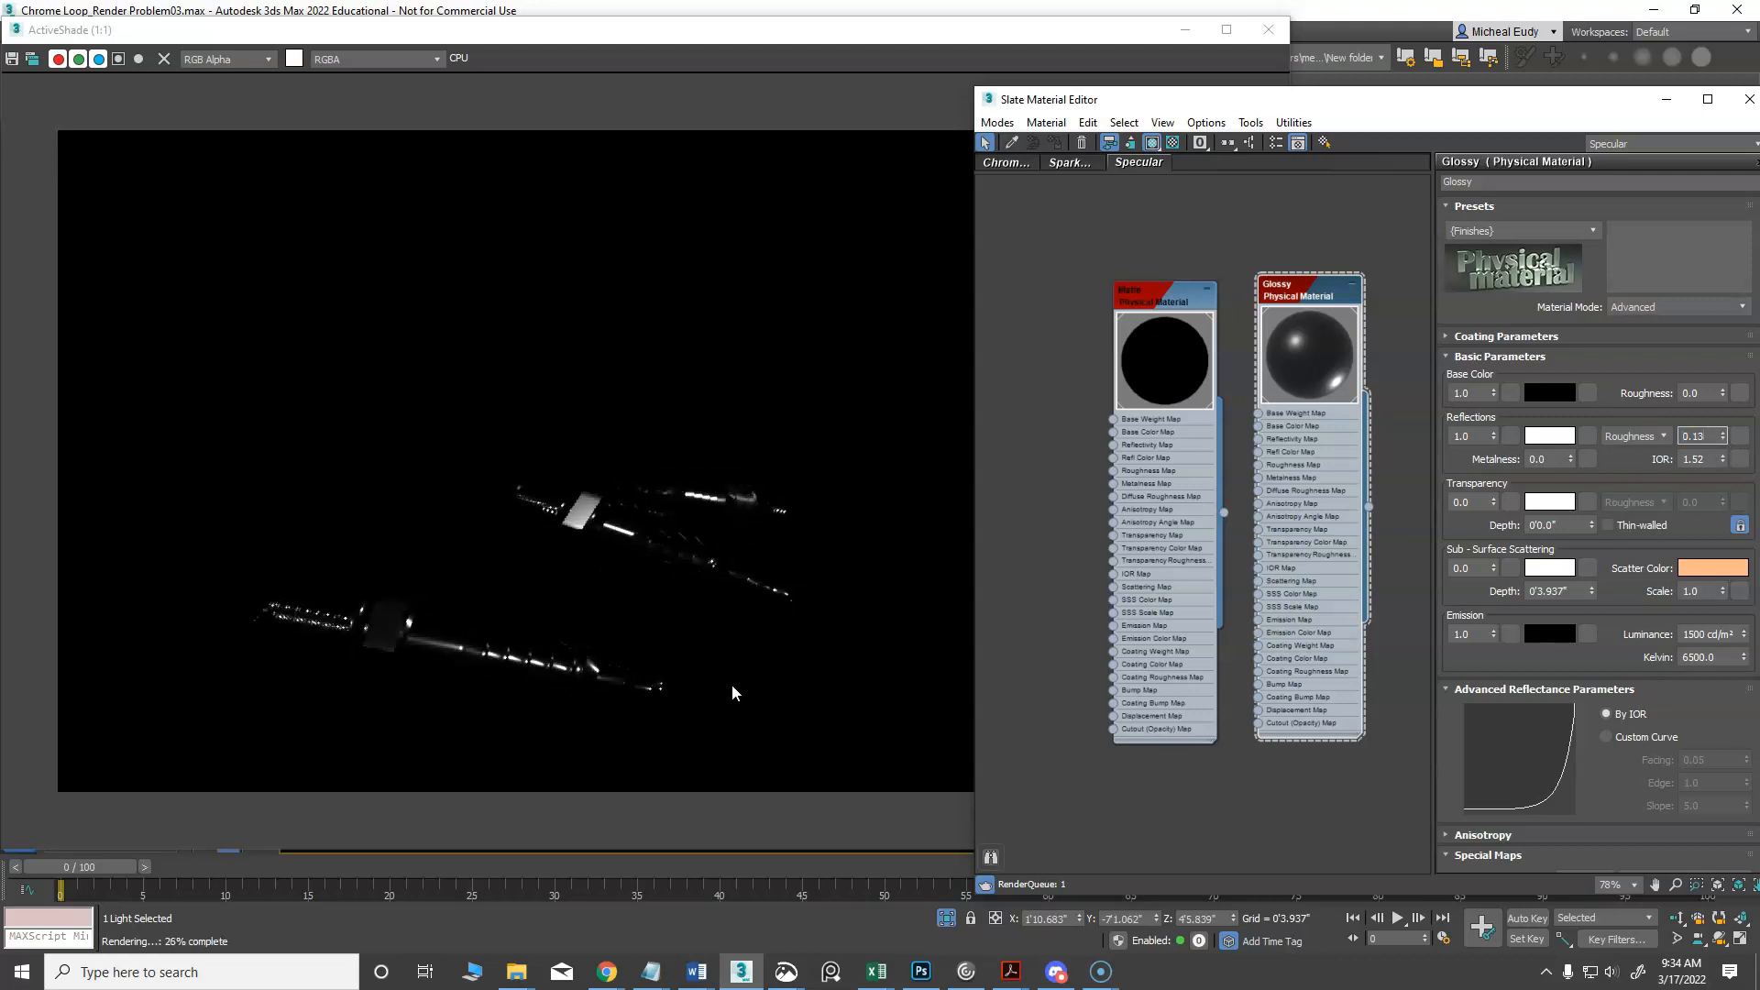
{"action": "left_click_drag", "start_coordinate": [1174, 107], "coordinate": [1215, 101]}
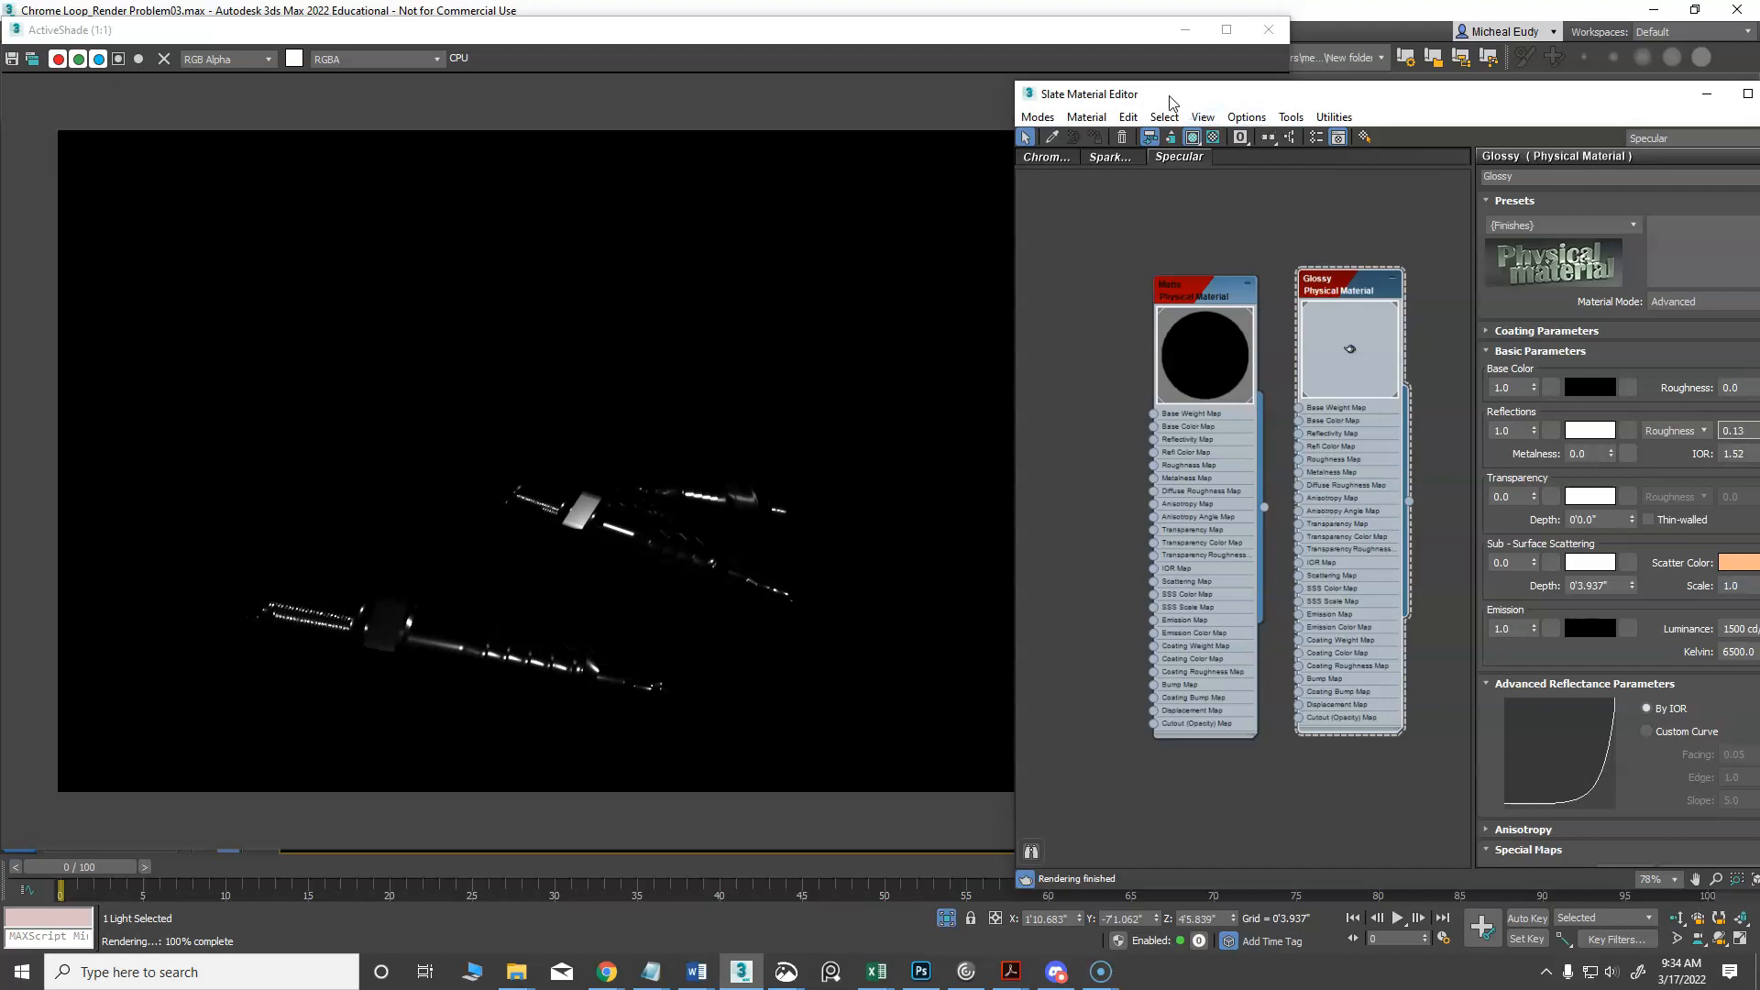
{"action": "mouse_move", "coordinate": [1162, 98]}
{"action": "left_mouse_down"}
{"action": "mouse_move", "coordinate": [1158, 132]}
{"action": "mouse_move", "coordinate": [832, 230]}
{"action": "mouse_move", "coordinate": [1759, 119]}
{"action": "mouse_move", "coordinate": [832, 46]}
{"action": "mouse_move", "coordinate": [777, 66]}
{"action": "left_mouse_up"}
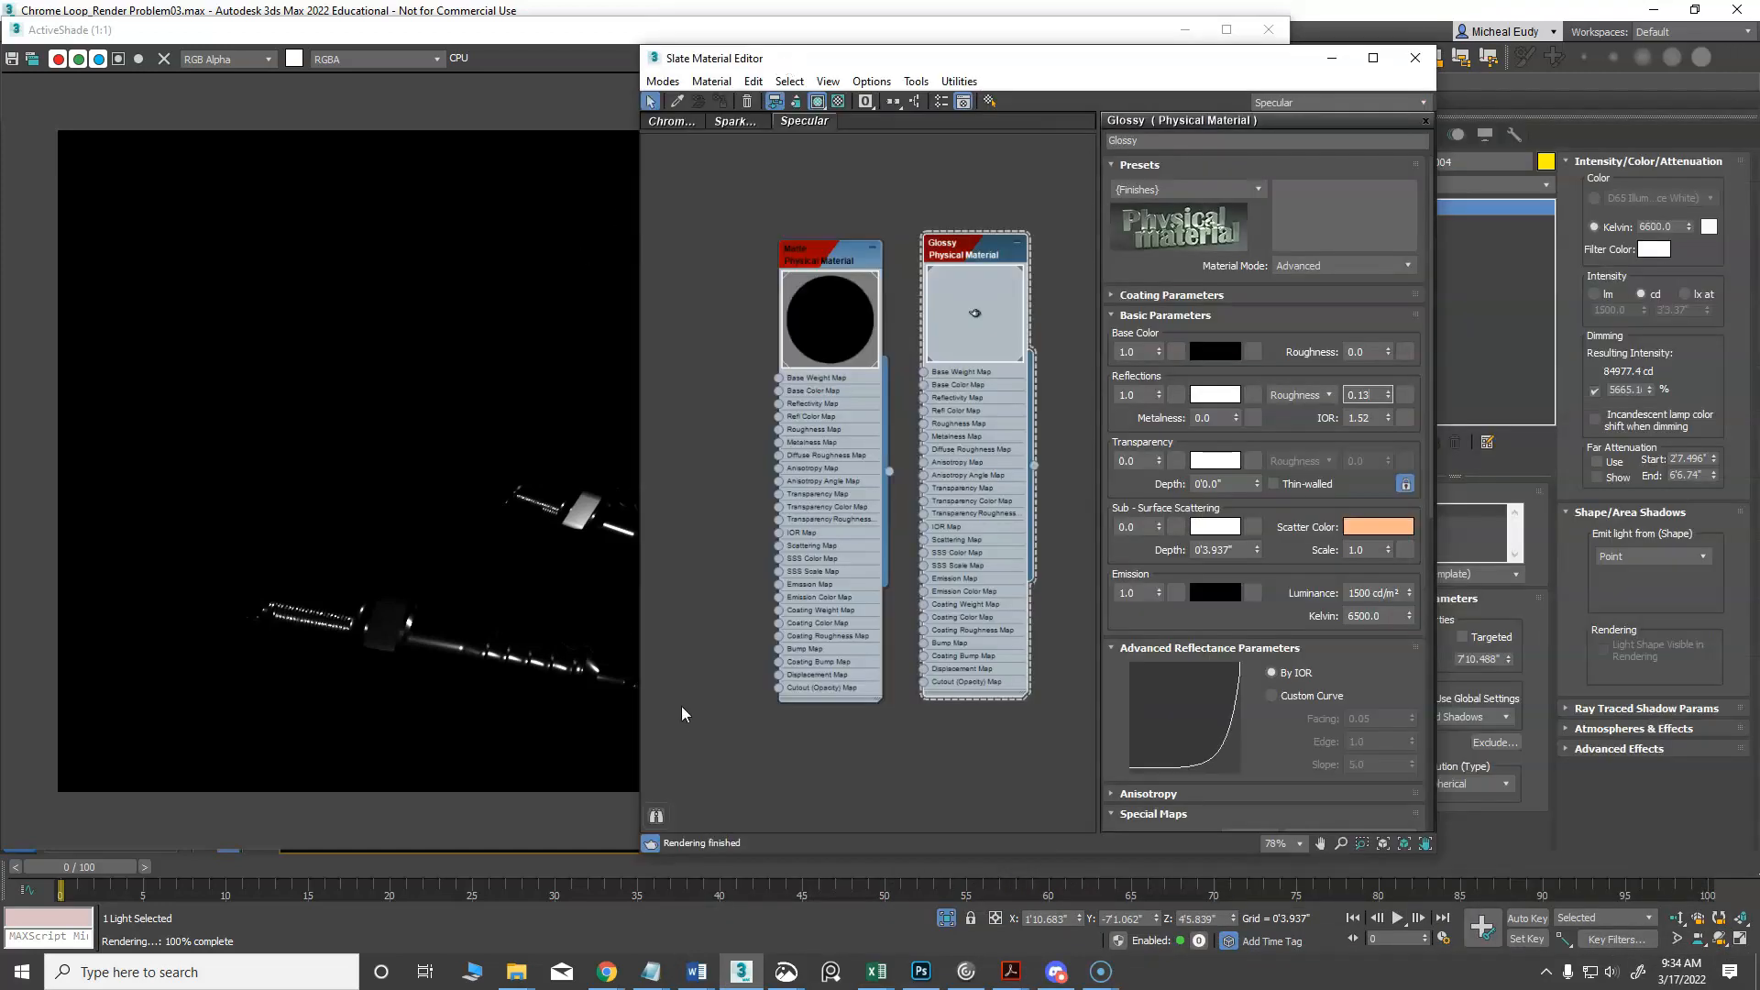
Switch to Photoshop, expand Group 2 in the Chrome Loop composite, and toggle its visibility to compare the image with and without the highlight layers
{"action": "left_click", "coordinate": [921, 971]}
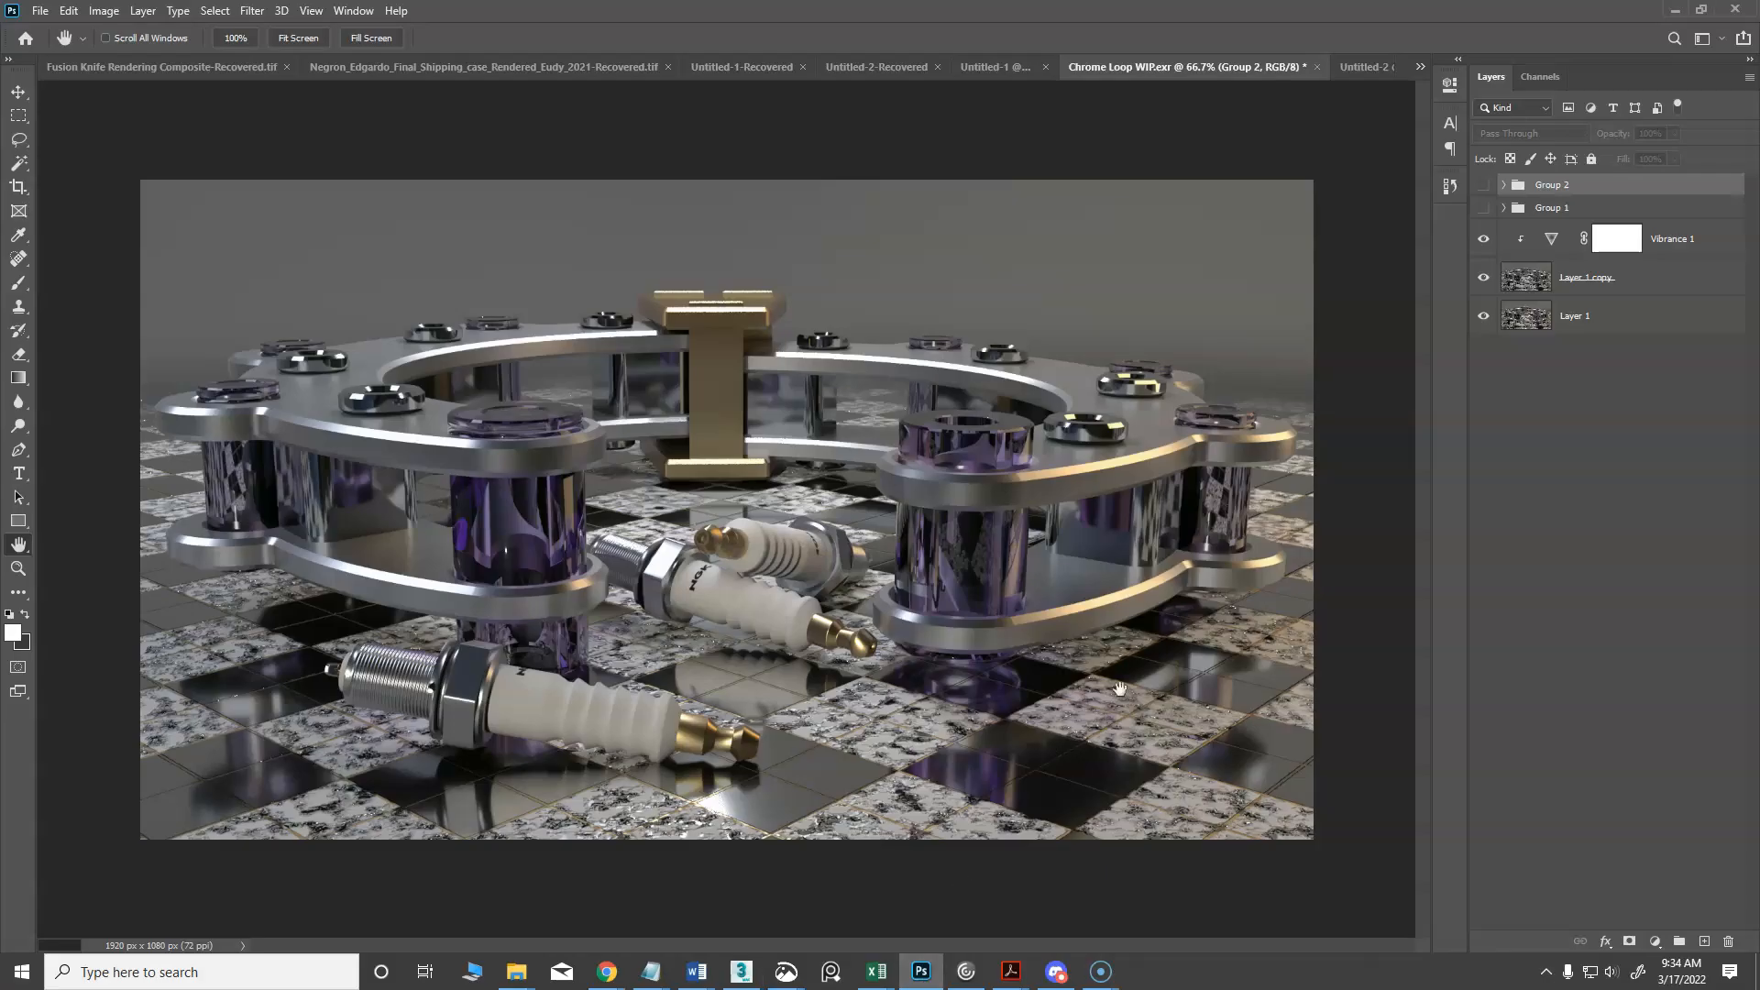
{"action": "left_click", "coordinate": [1502, 185]}
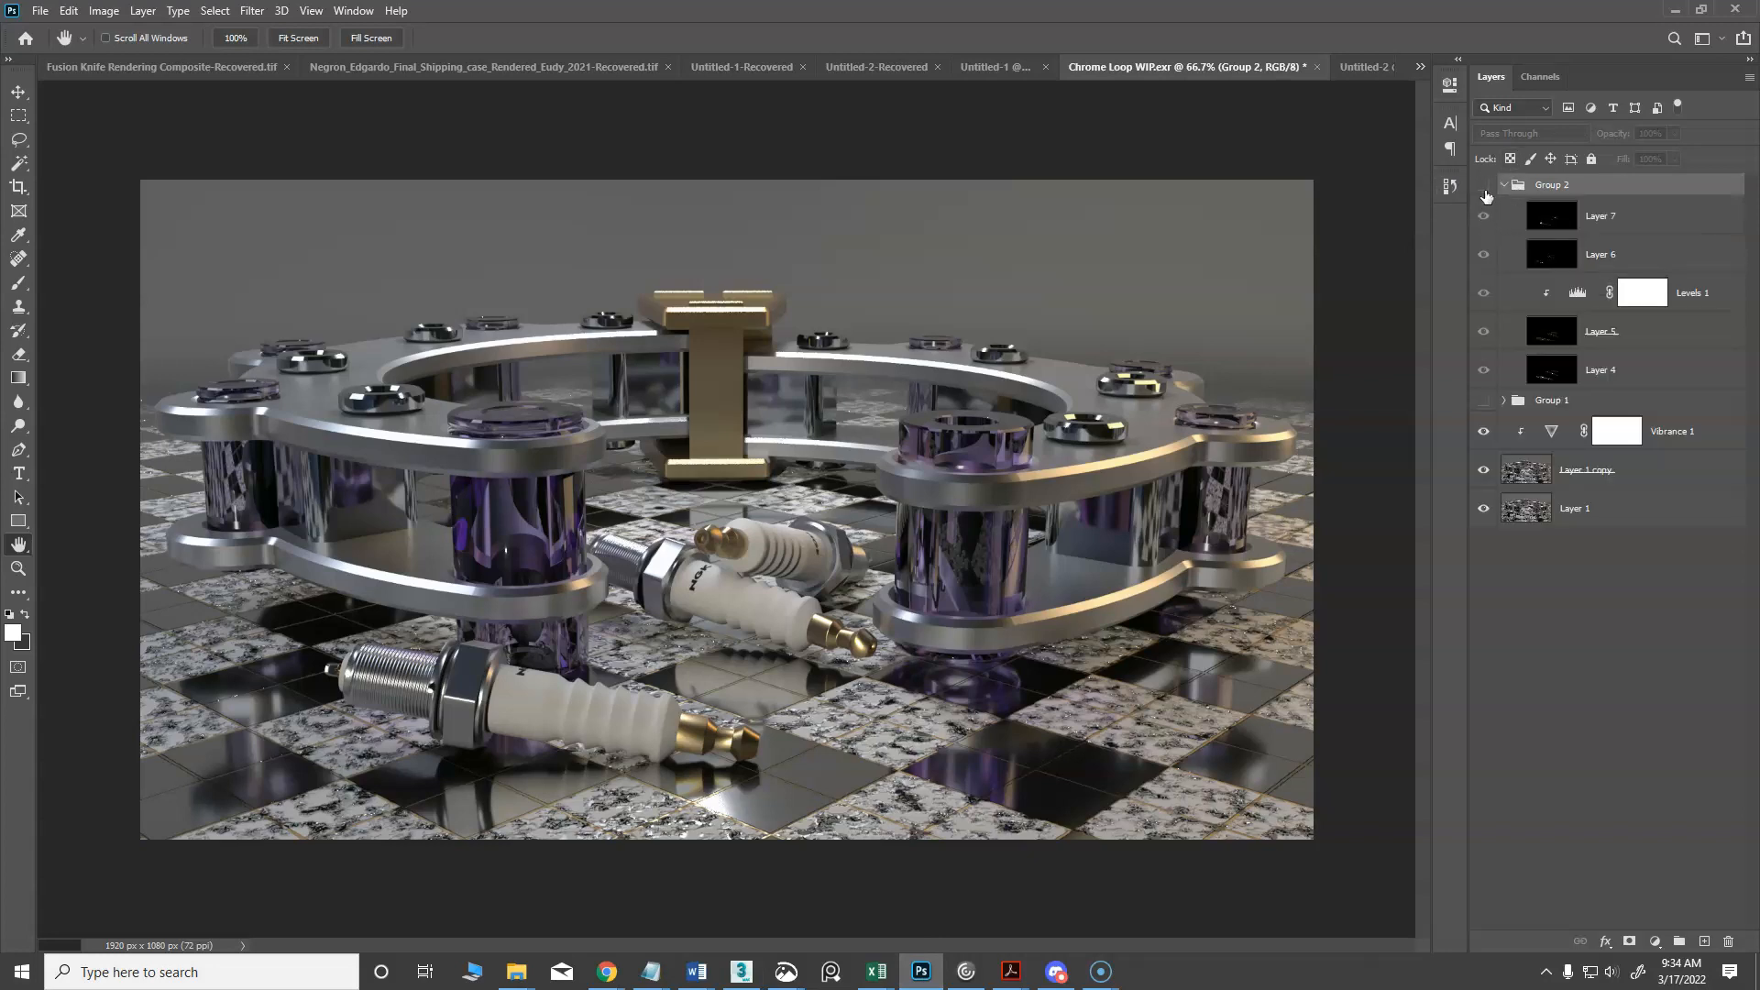
{"action": "left_click", "coordinate": [1484, 186]}
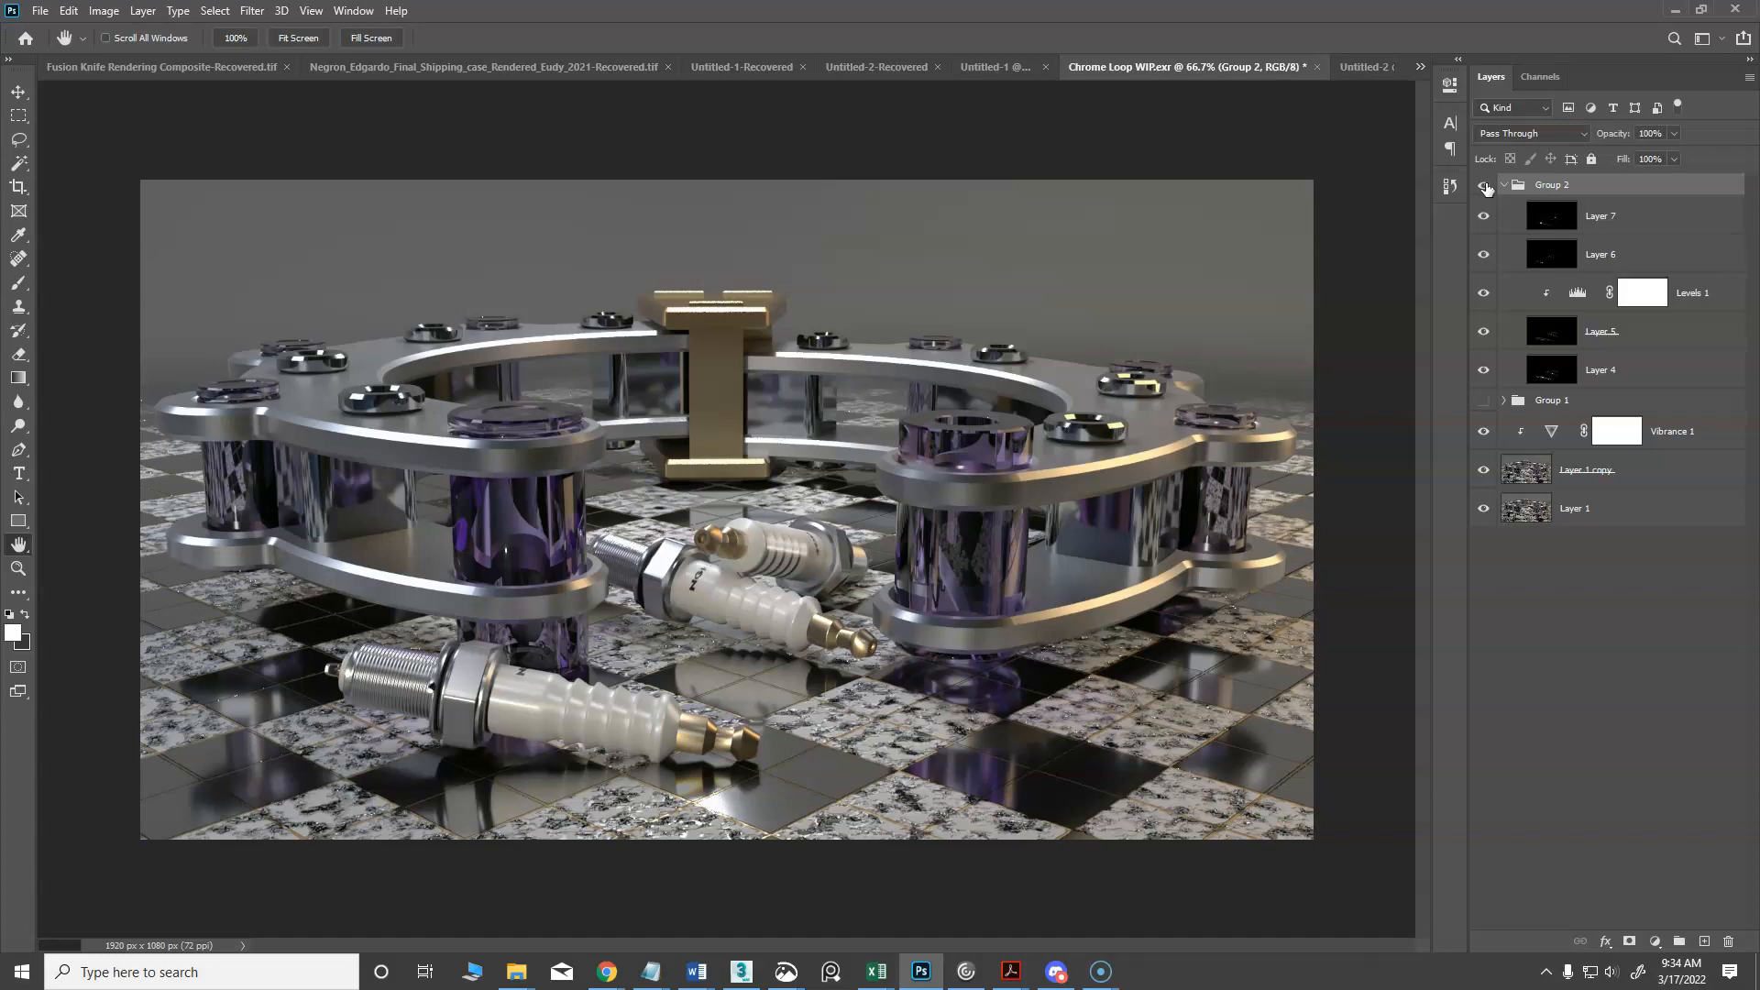
{"action": "left_click", "coordinate": [1484, 186]}
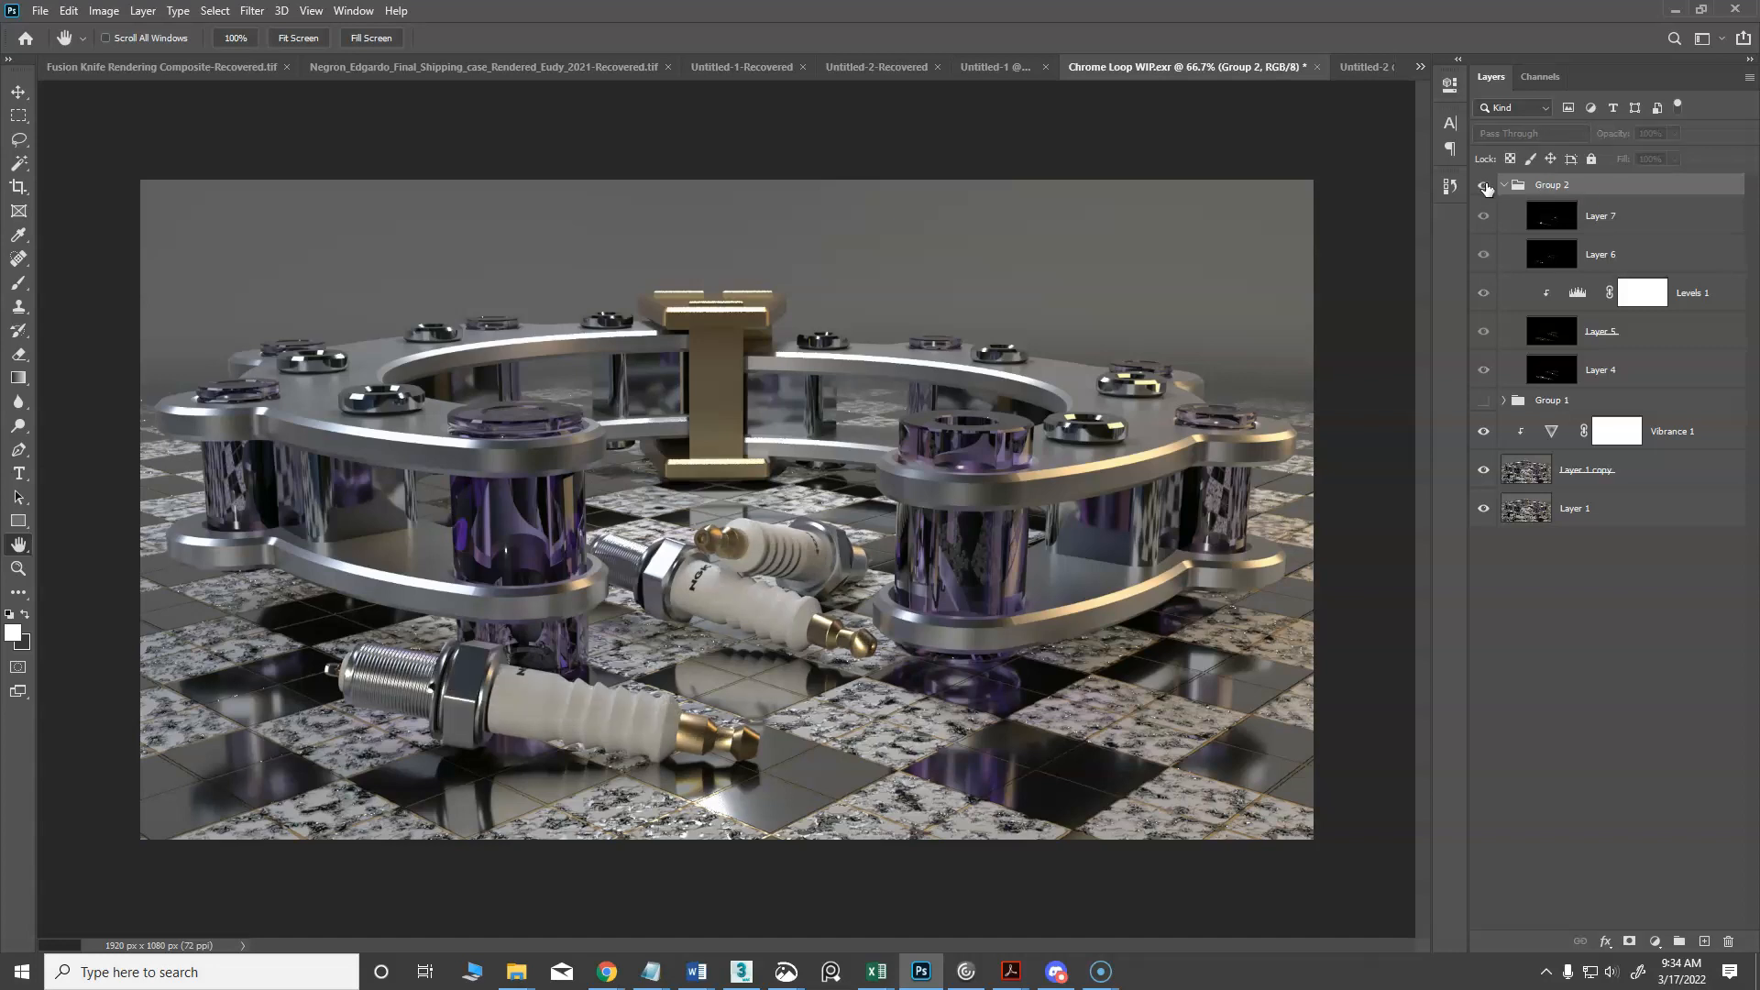
{"action": "left_click", "coordinate": [1484, 186]}
{"action": "left_click", "coordinate": [1484, 186]}
{"action": "left_click", "coordinate": [1483, 187]}
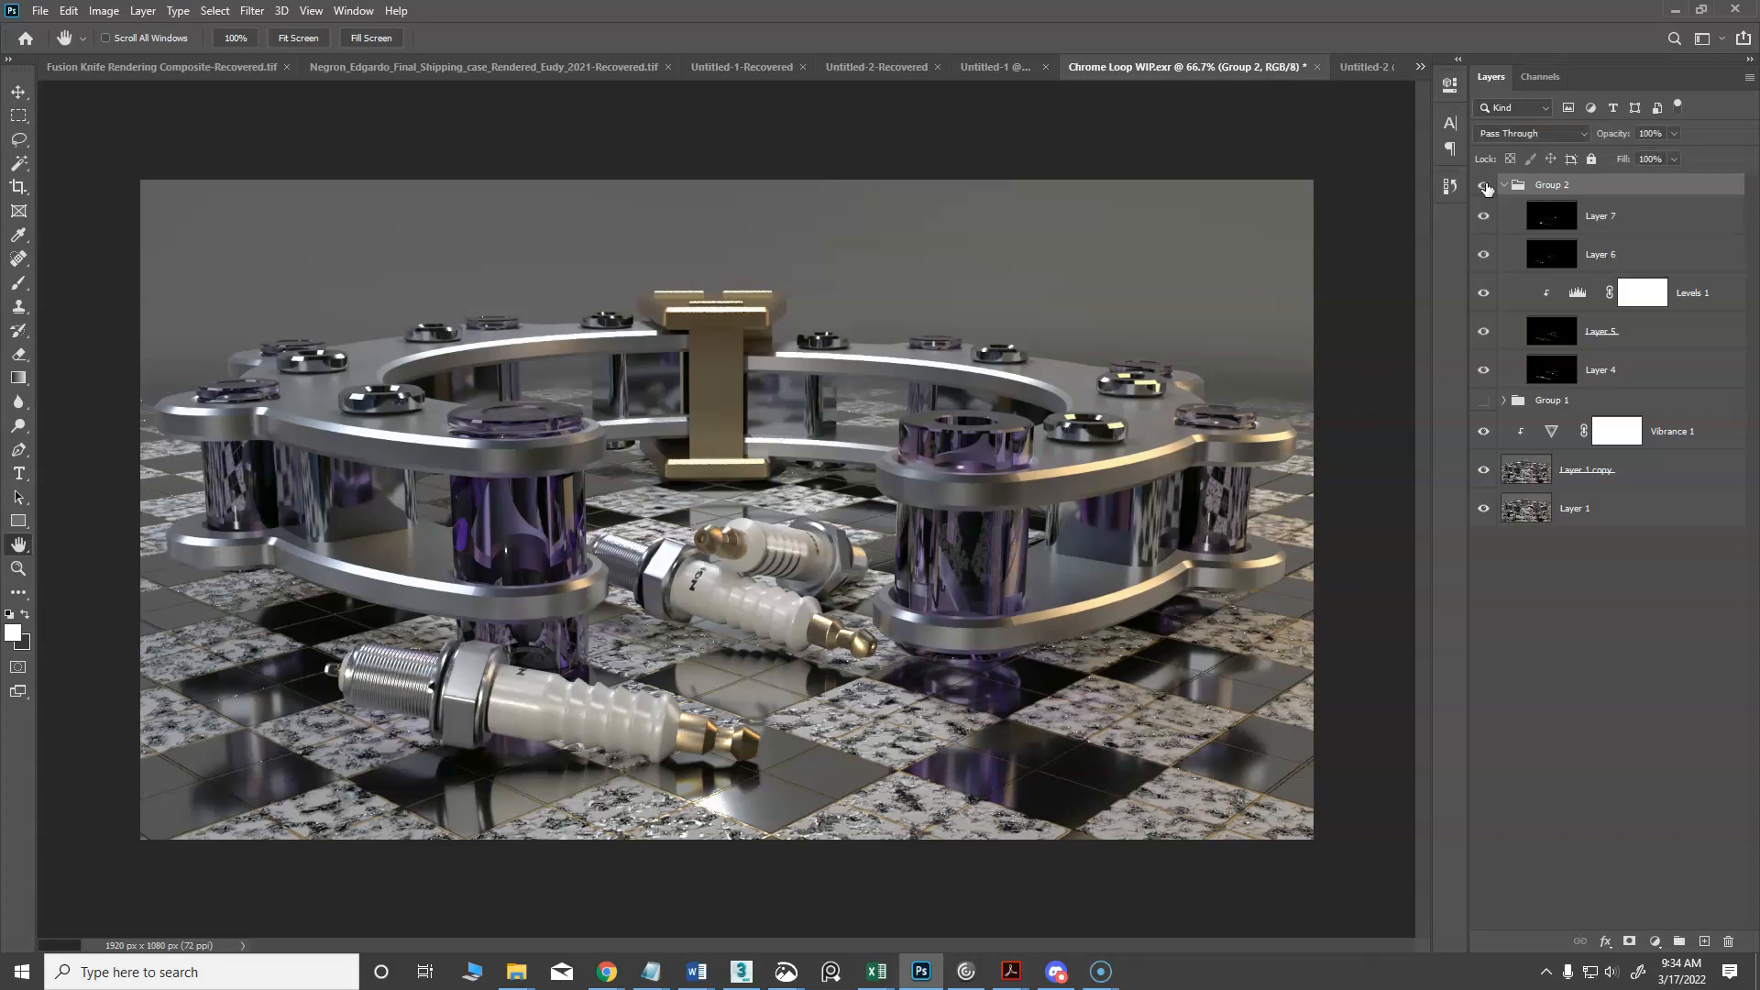
{"action": "left_click", "coordinate": [1484, 186]}
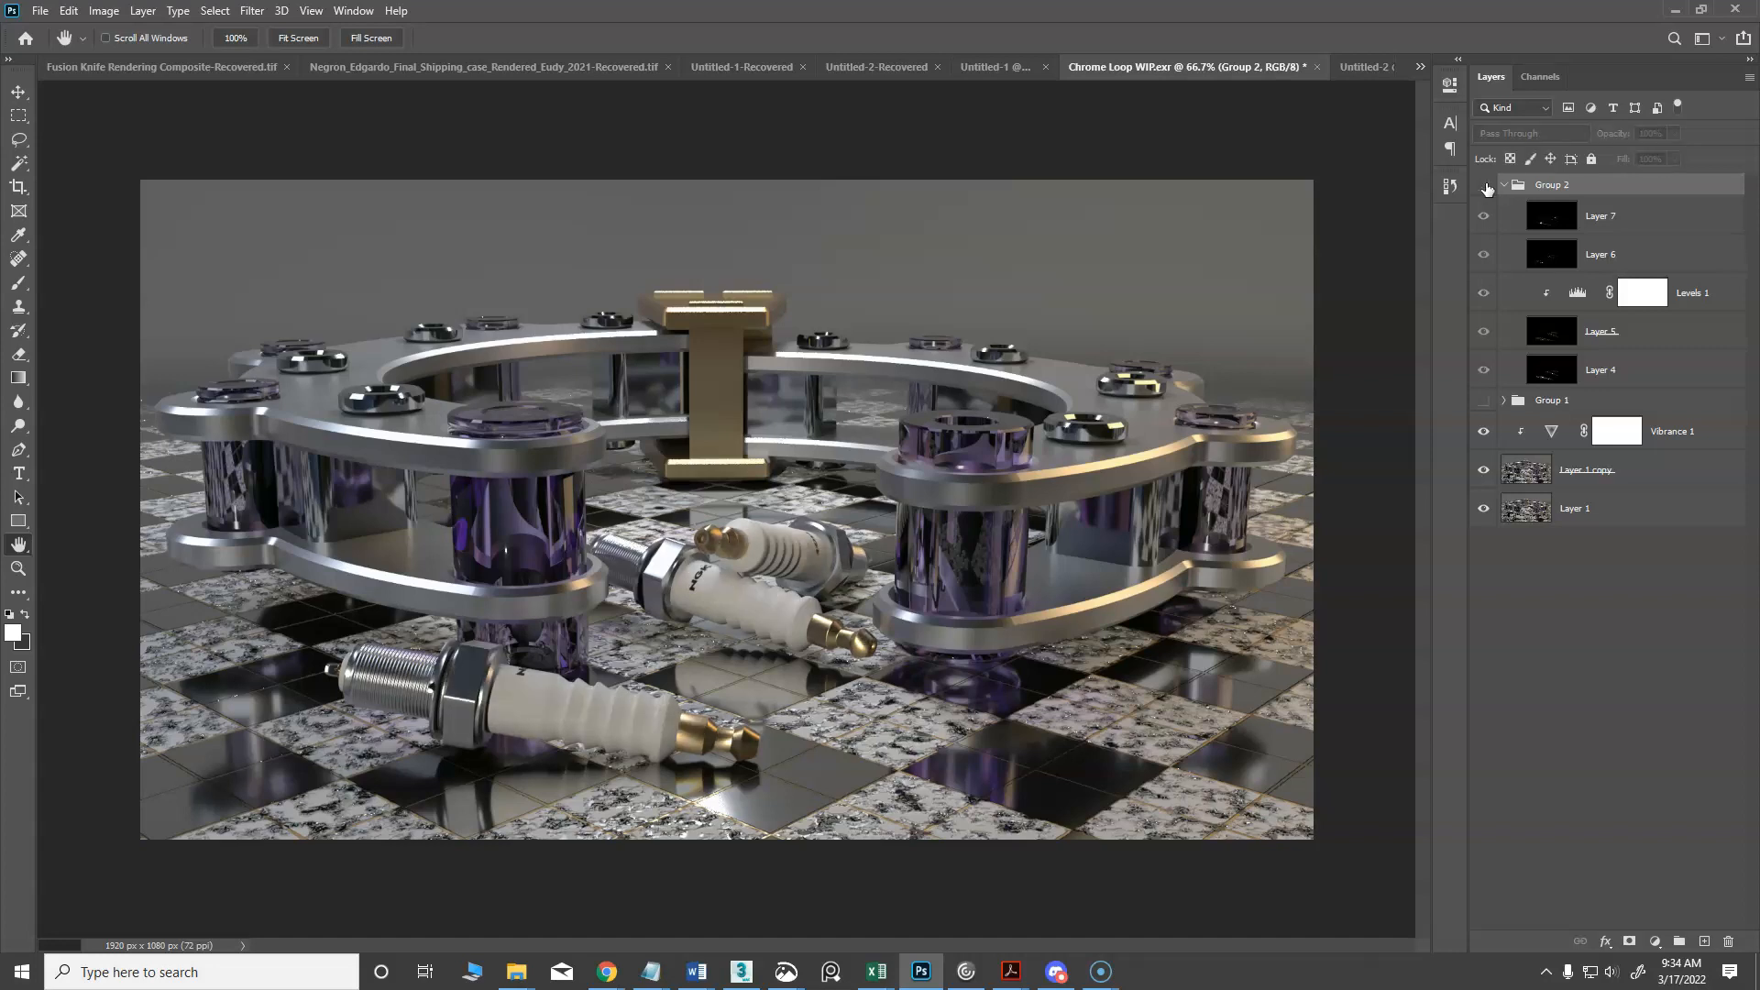
{"action": "left_click", "coordinate": [1484, 186]}
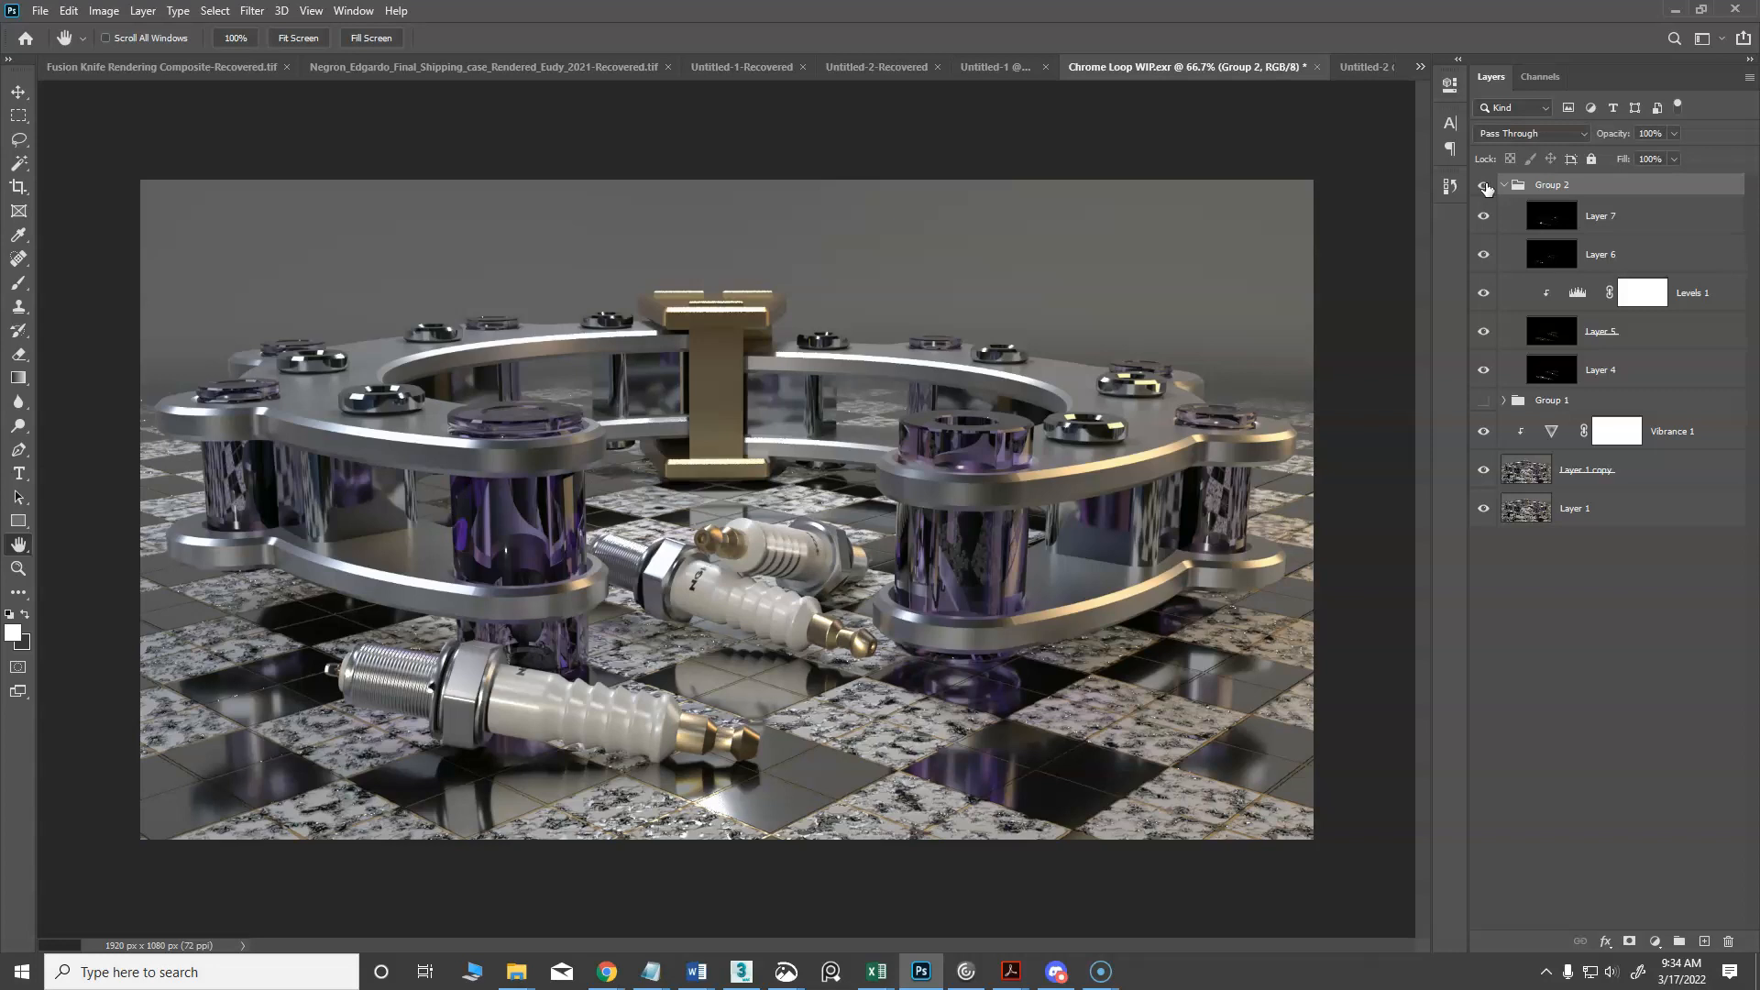
Open highlight_hot.png from the Chrome Loop_Render Problem folder
{"action": "left_click", "coordinate": [41, 12]}
{"action": "left_click", "coordinate": [55, 49]}
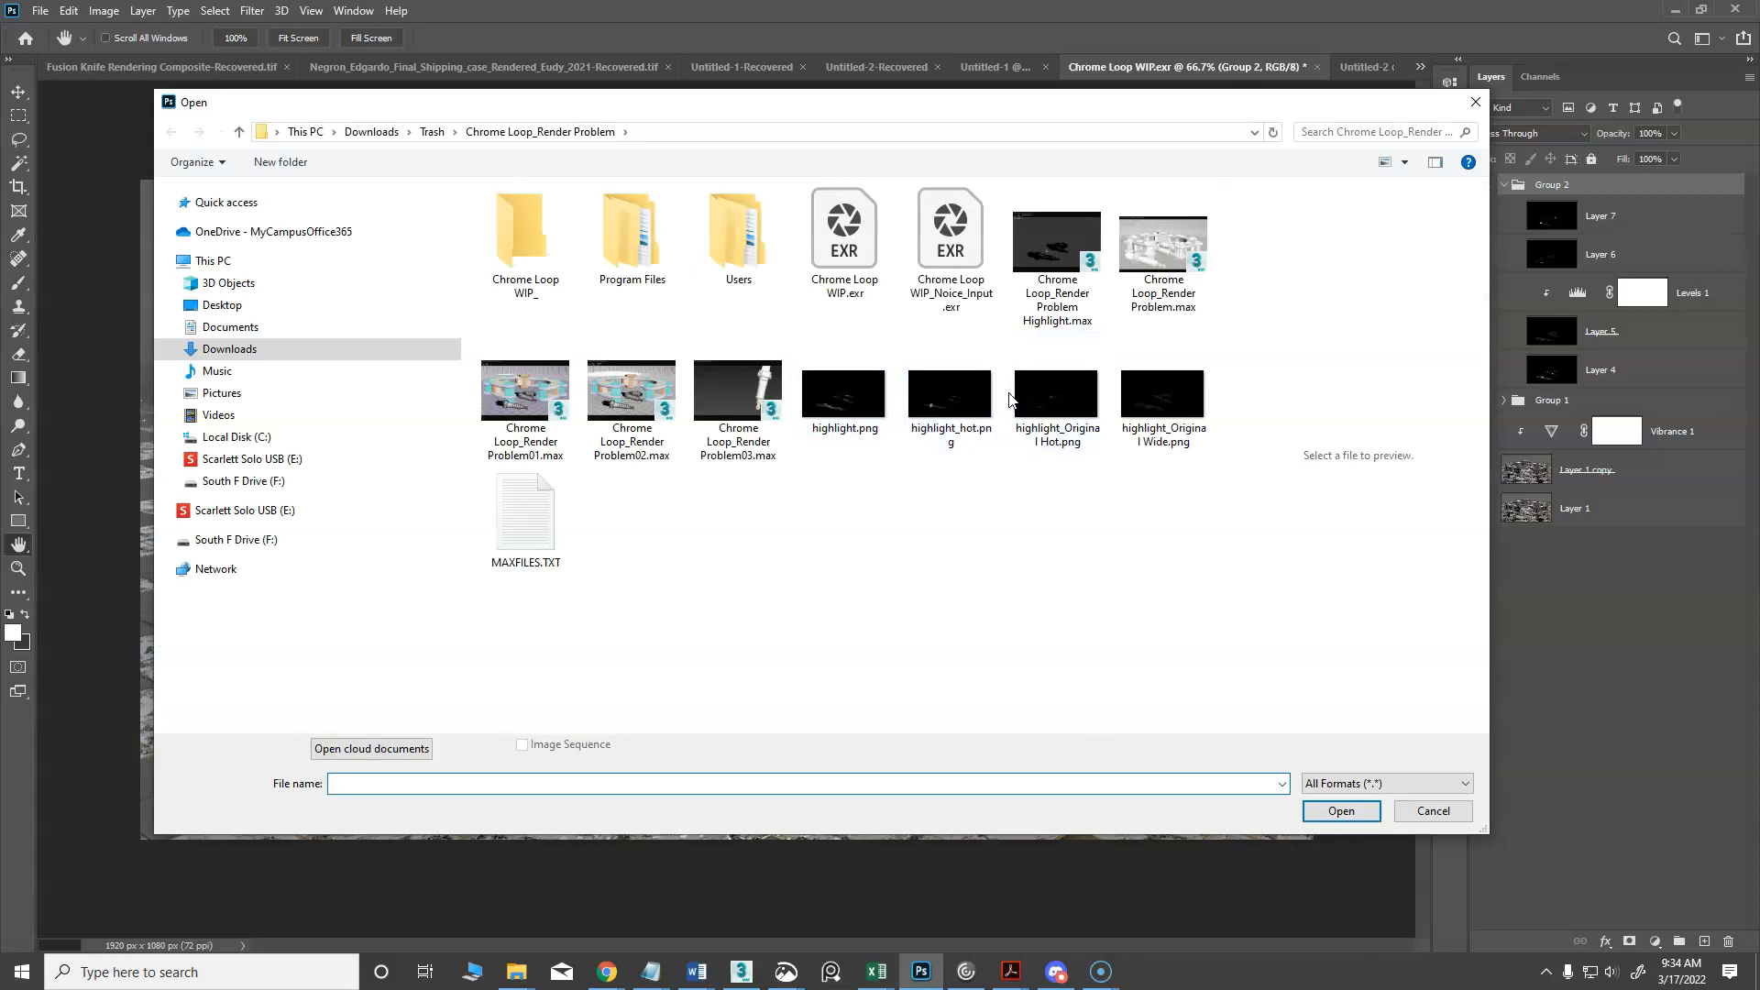
{"action": "left_click", "coordinate": [988, 401]}
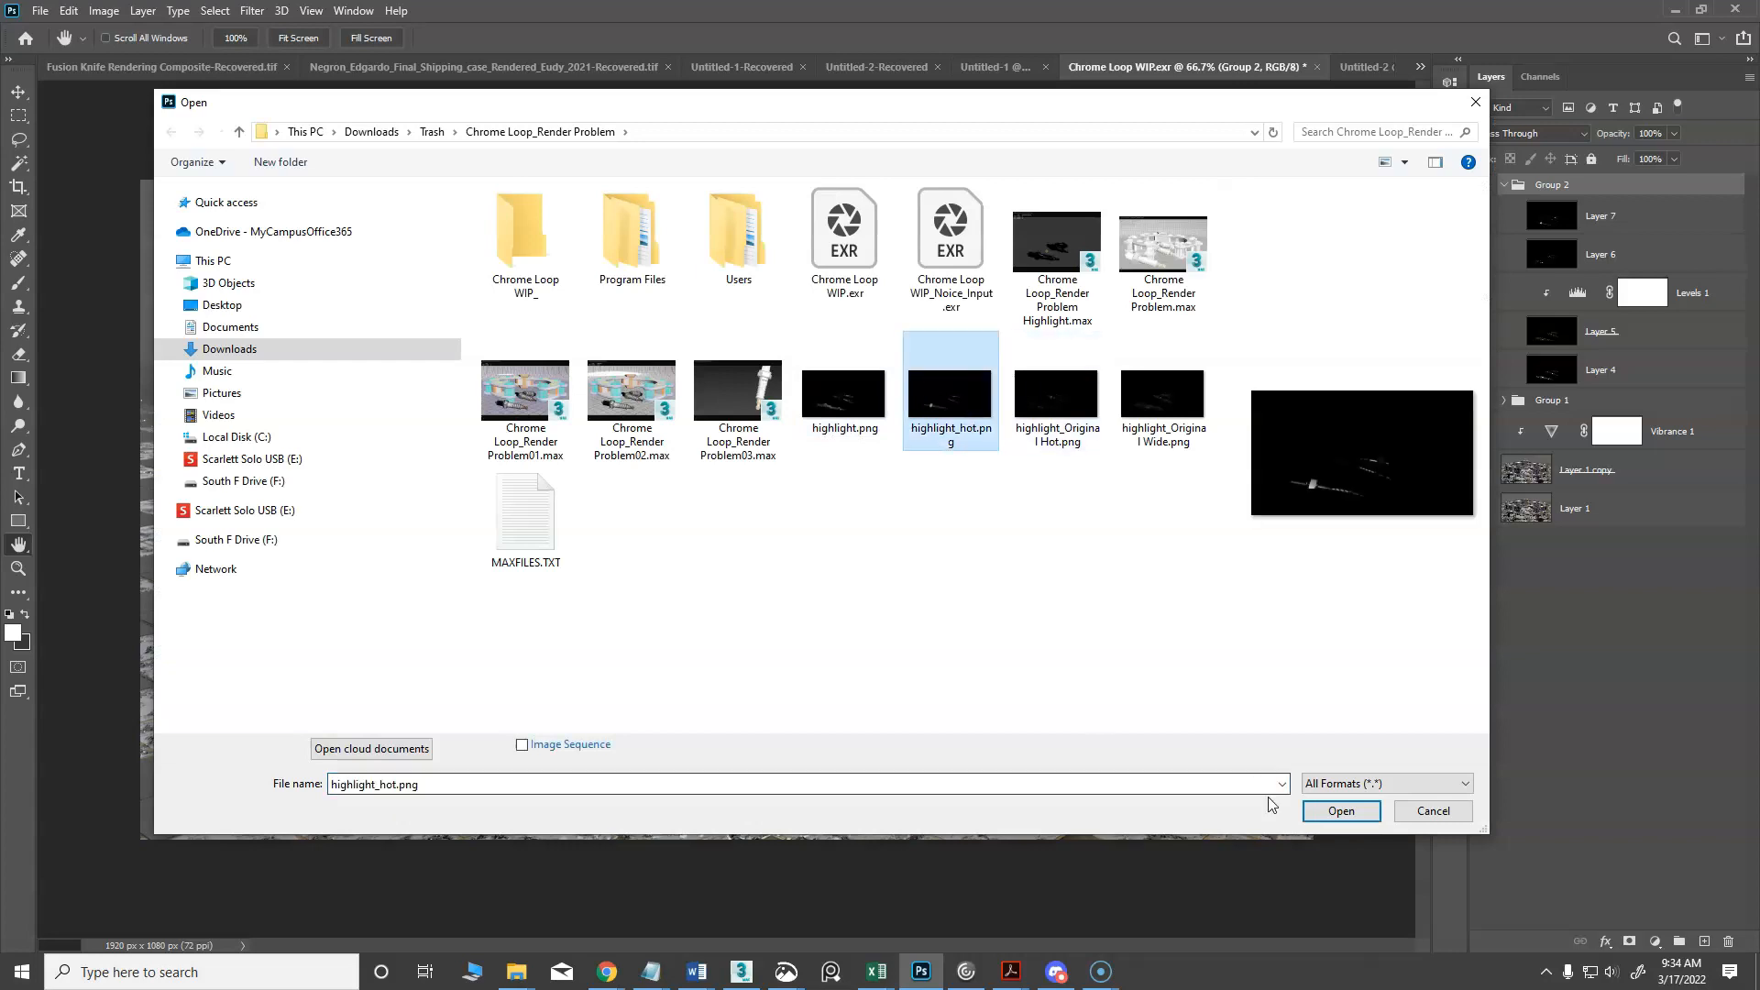
{"action": "left_click", "coordinate": [1341, 812]}
Copy the highlight_hot image into Chrome Loop WIP as a layer above Group 2 and close the source image
{"action": "left_click_drag", "start_coordinate": [1241, 67], "coordinate": [1379, 267]}
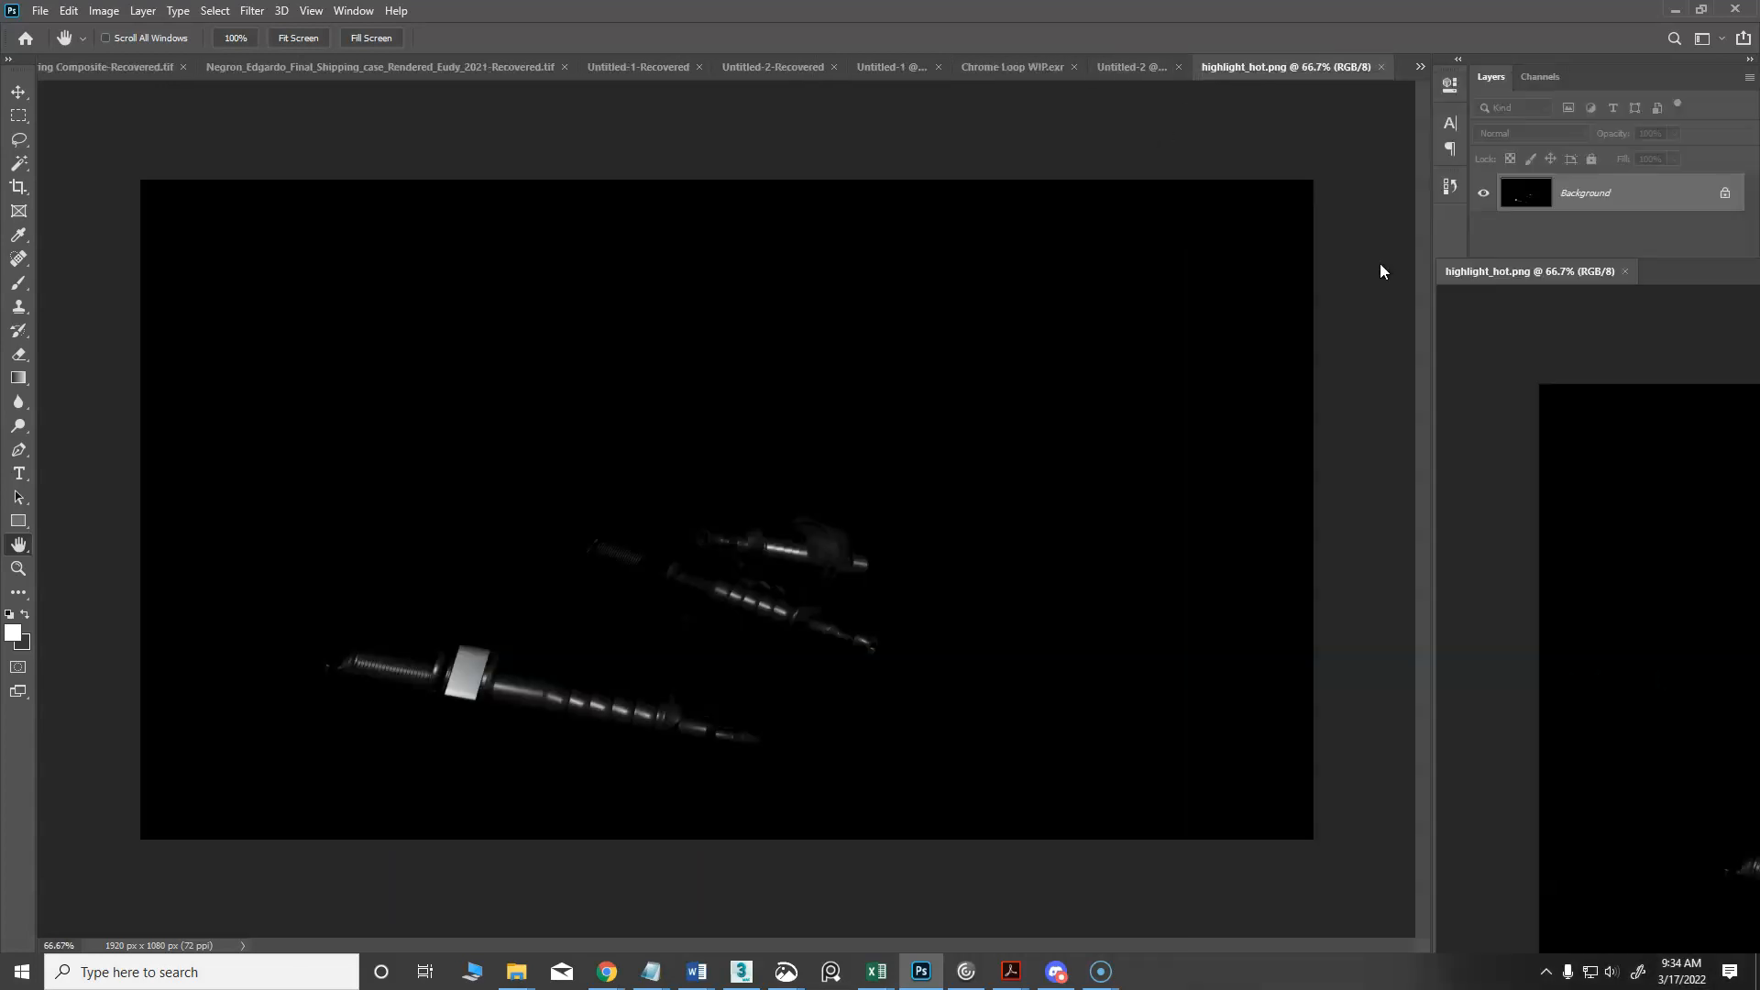
{"action": "left_click_drag", "start_coordinate": [1500, 206], "coordinate": [743, 355]}
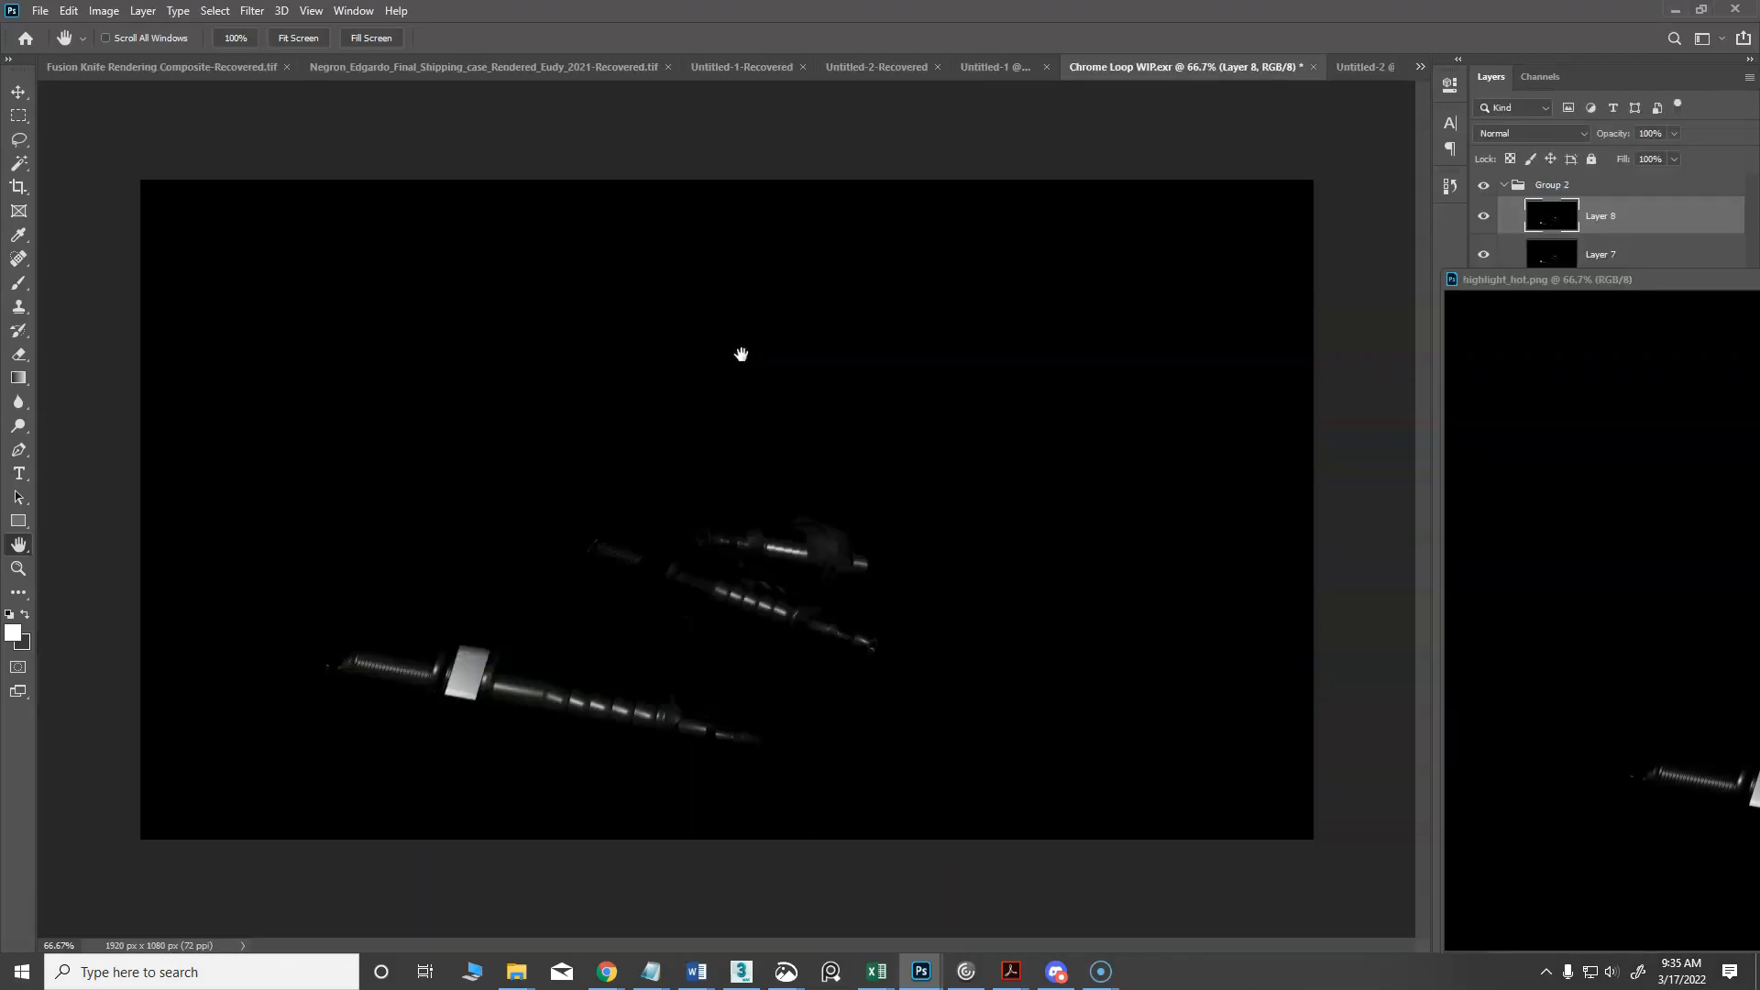
{"action": "key", "text": "ctrl+w"}
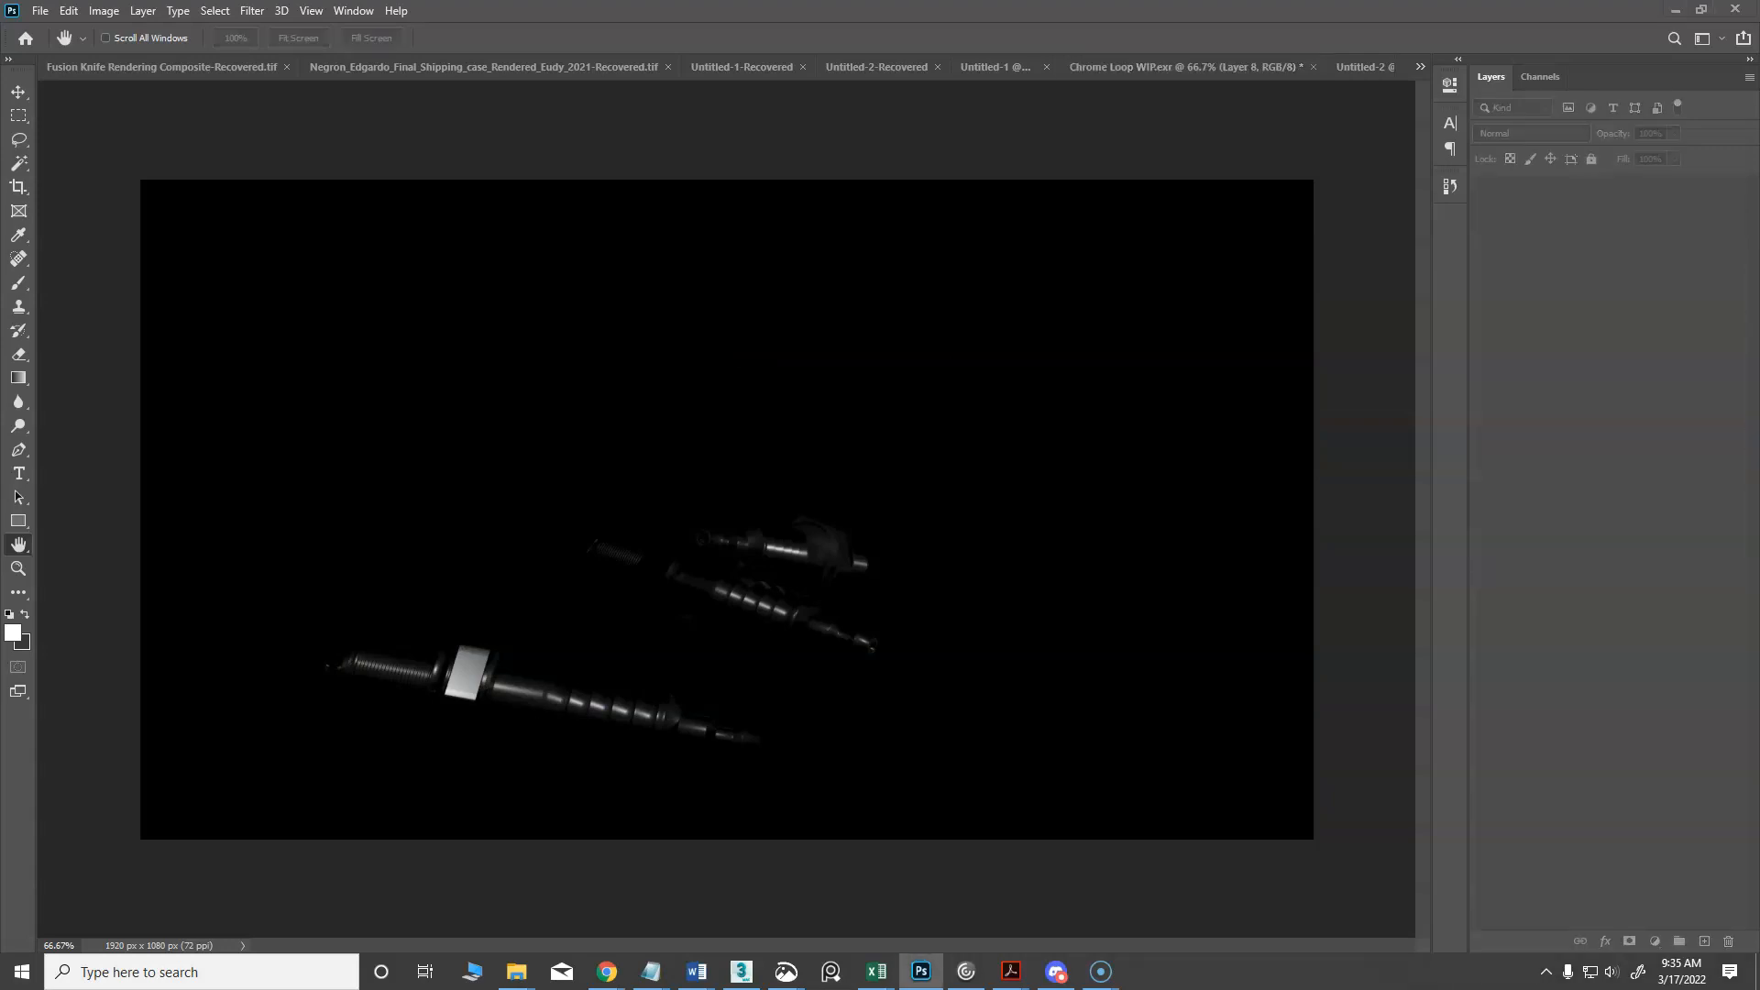
{"action": "left_click_drag", "start_coordinate": [1602, 214], "coordinate": [1599, 182]}
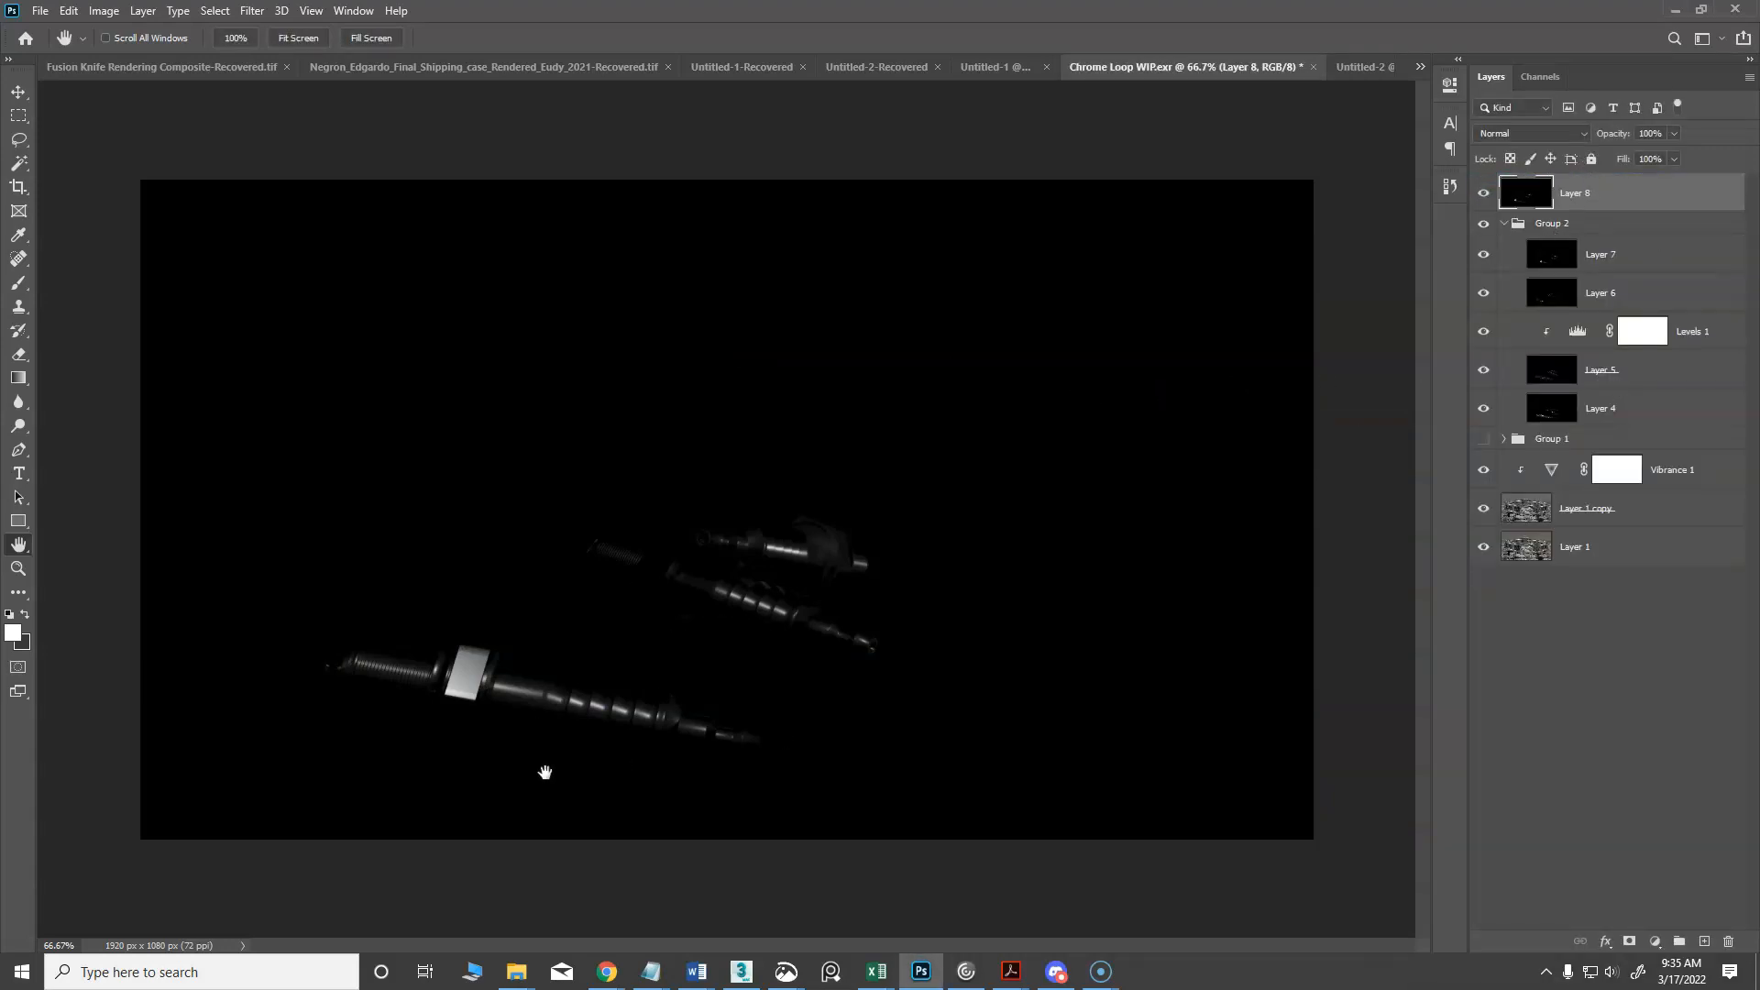
Collapse and hide Group 2, then set Layer 8 to Screen blend mode and toggle its visibility to compare the highlights
{"action": "left_click", "coordinate": [1503, 224]}
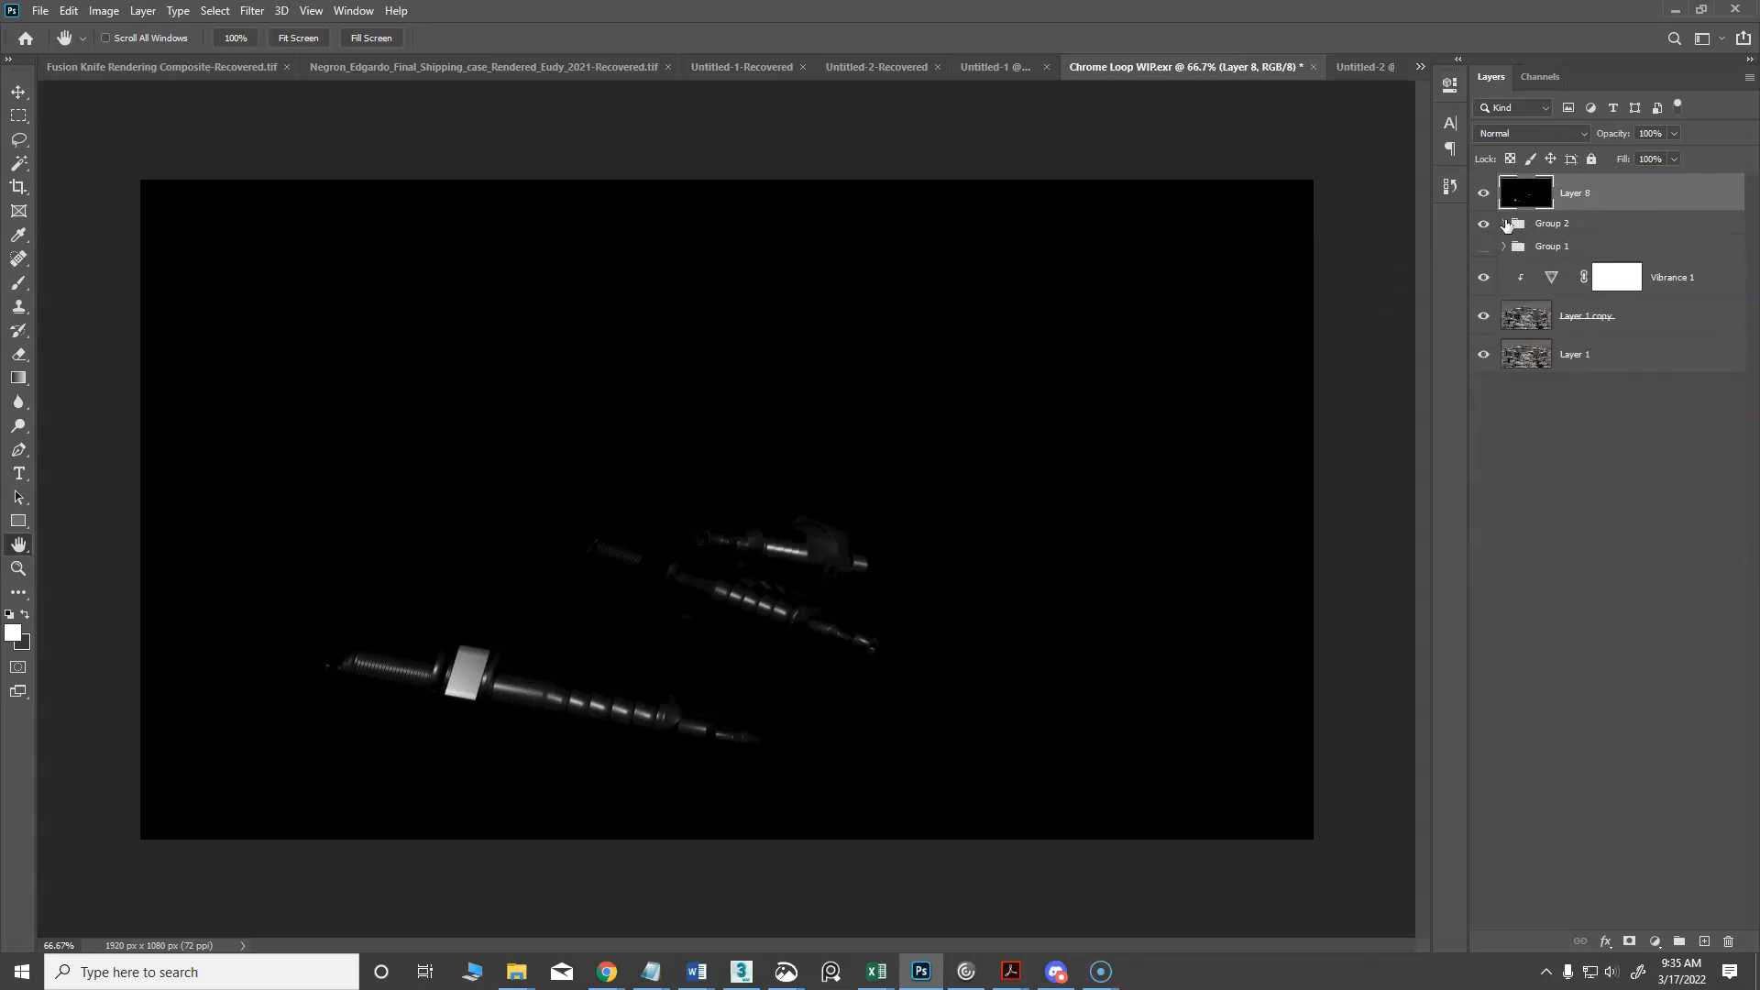
{"action": "left_click", "coordinate": [1524, 138]}
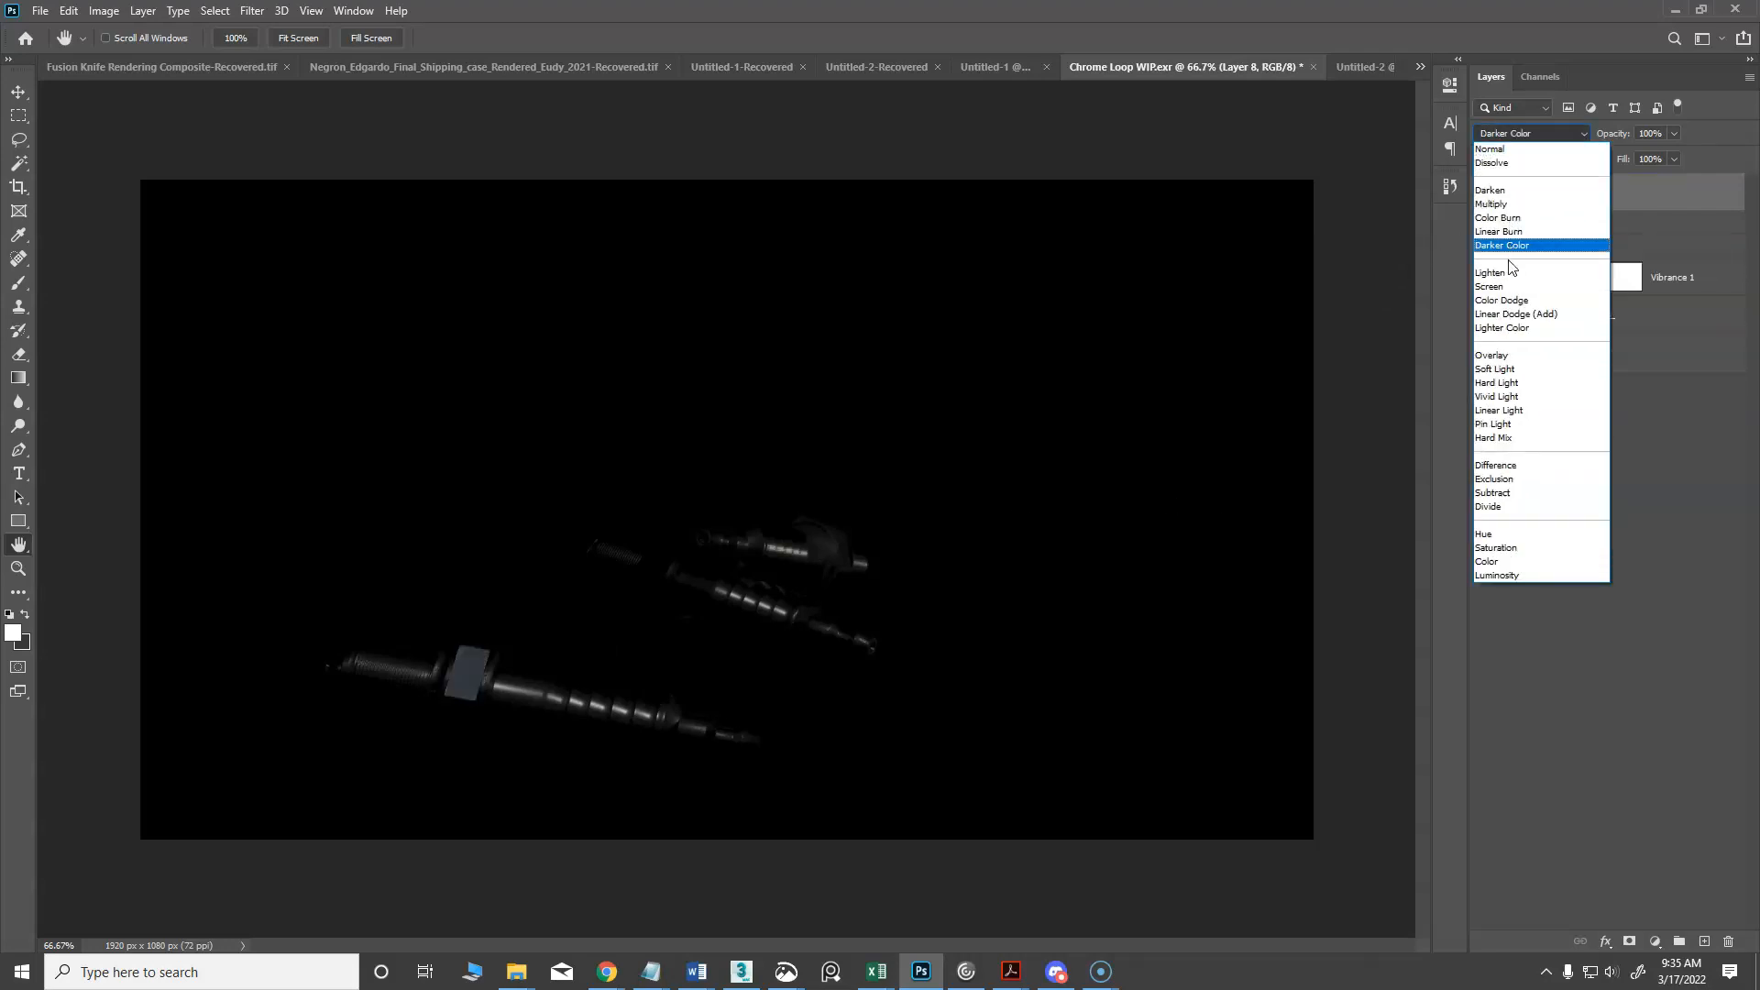
{"action": "left_click", "coordinate": [1496, 286]}
{"action": "left_click", "coordinate": [1484, 193]}
{"action": "left_click", "coordinate": [1485, 195]}
{"action": "left_click", "coordinate": [1484, 193]}
{"action": "left_click", "coordinate": [1484, 194]}
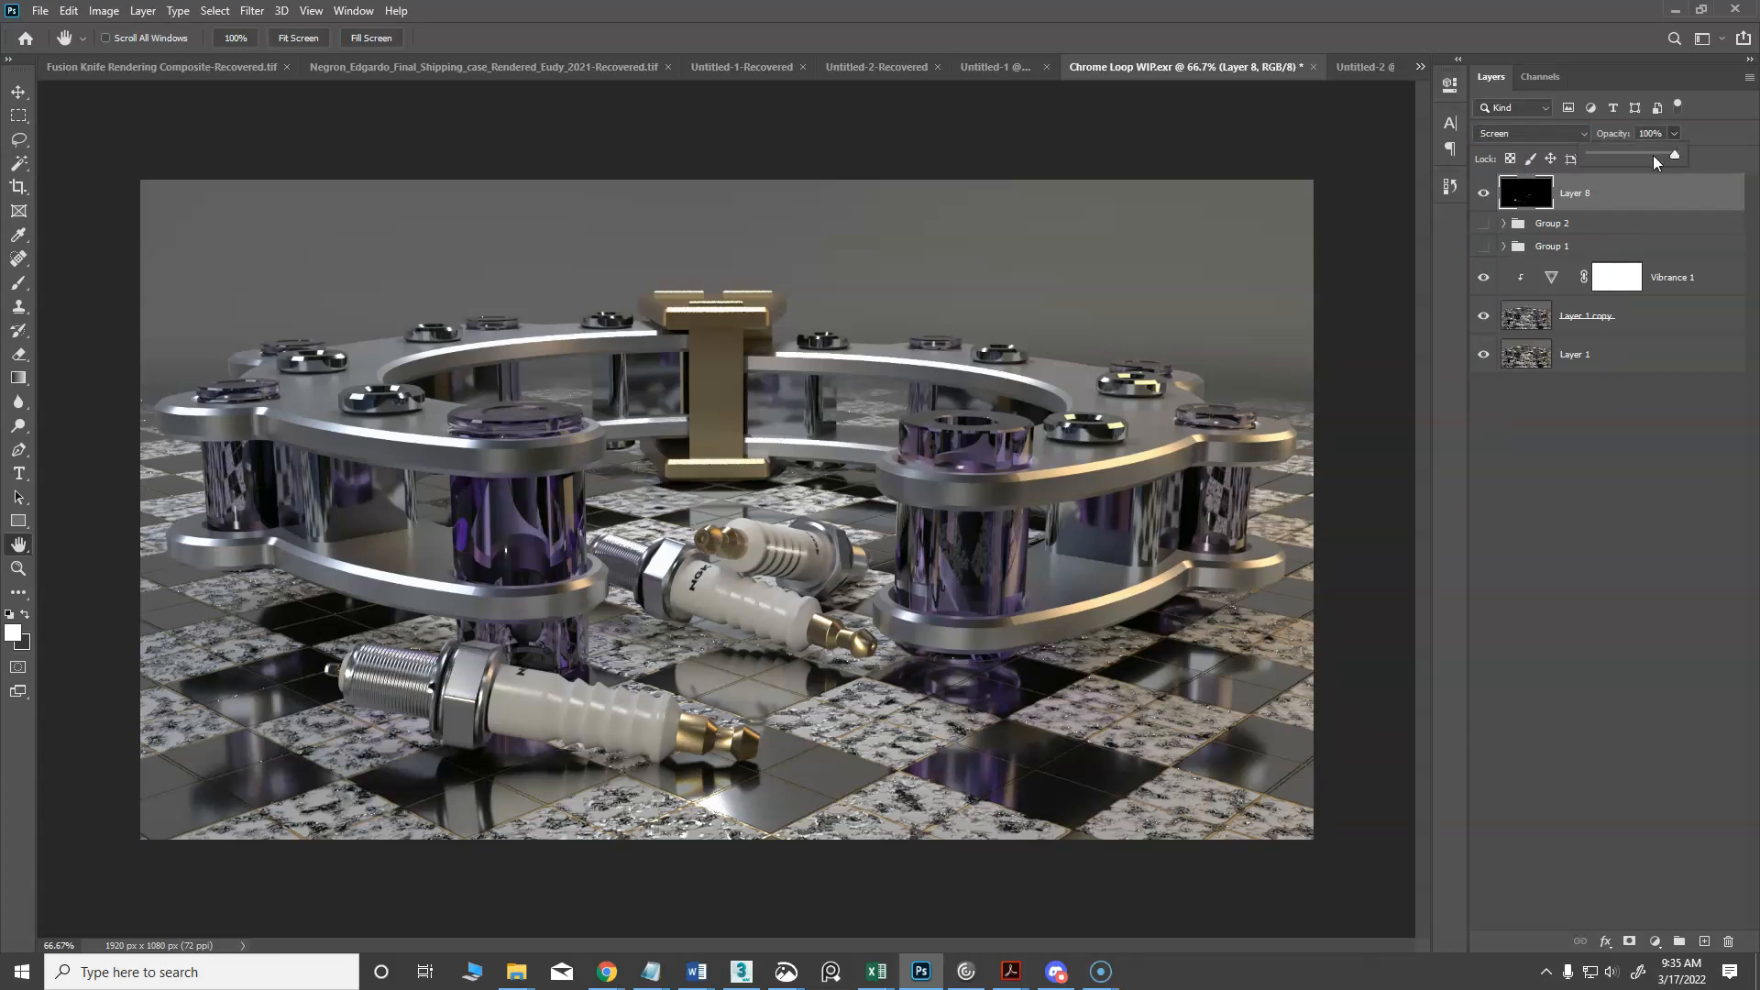
Try Layer 8 at 66% opacity, add a layer mask to it, and restore the opacity to 100%
{"action": "left_click_drag", "start_coordinate": [1648, 155], "coordinate": [1626, 157]}
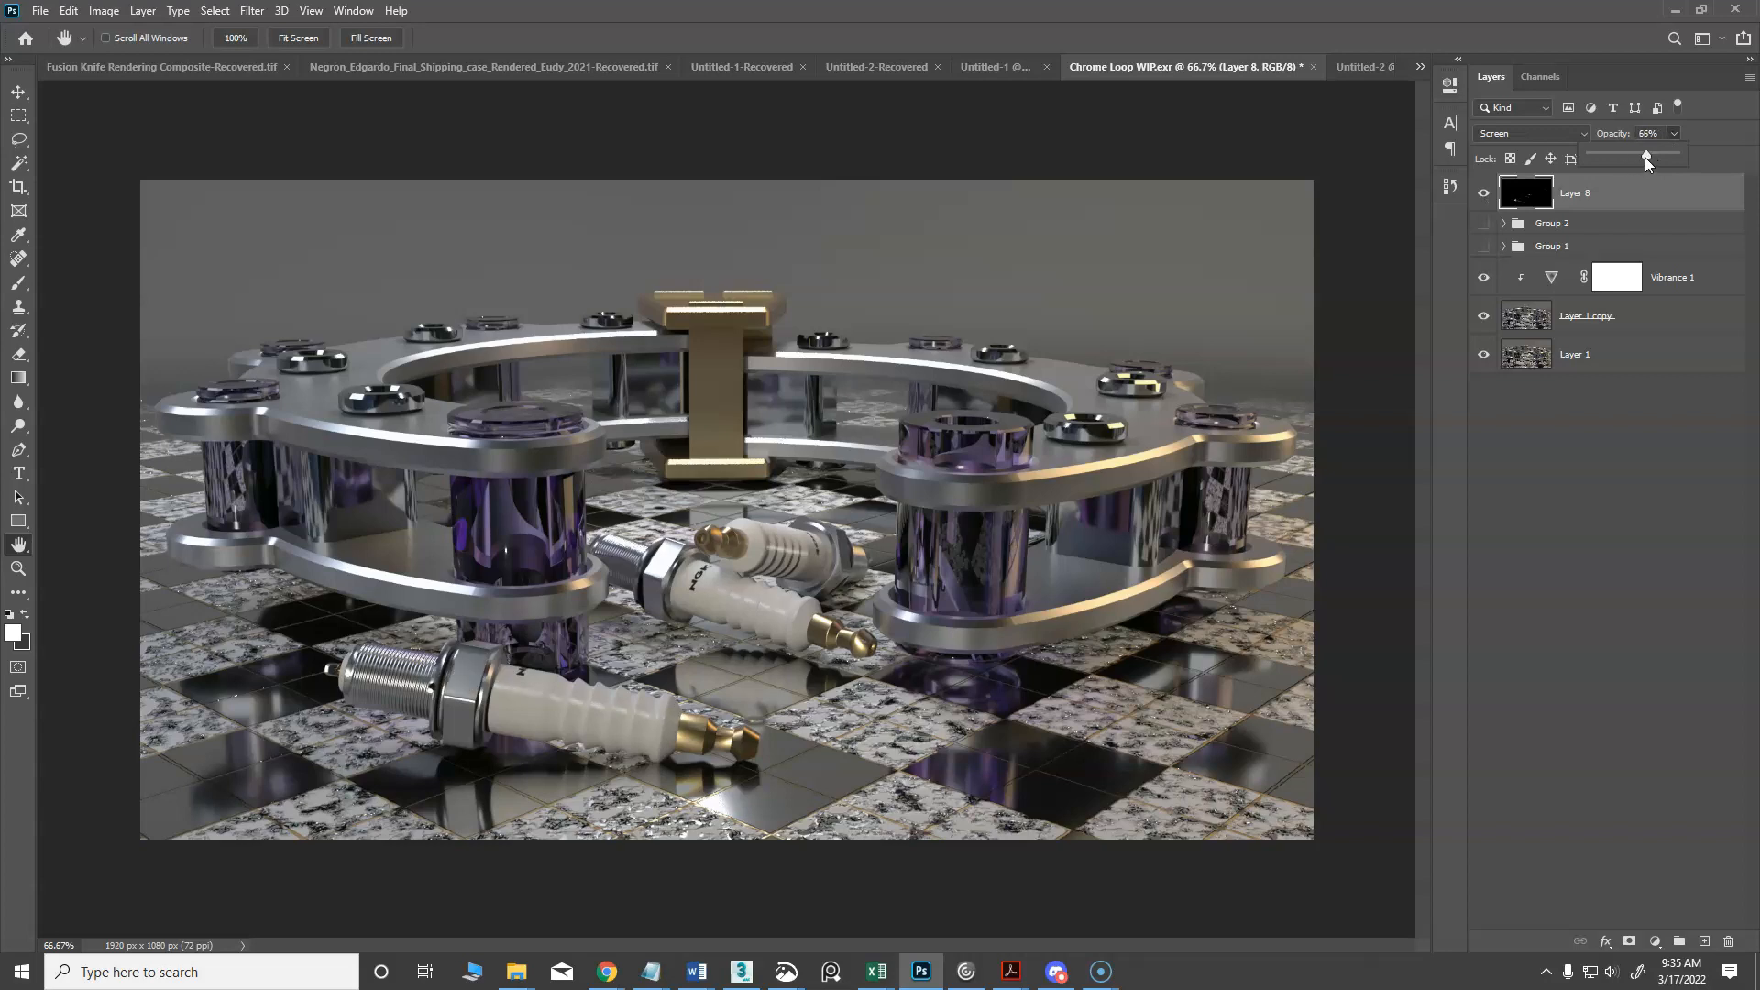
{"action": "left_click", "coordinate": [1628, 941]}
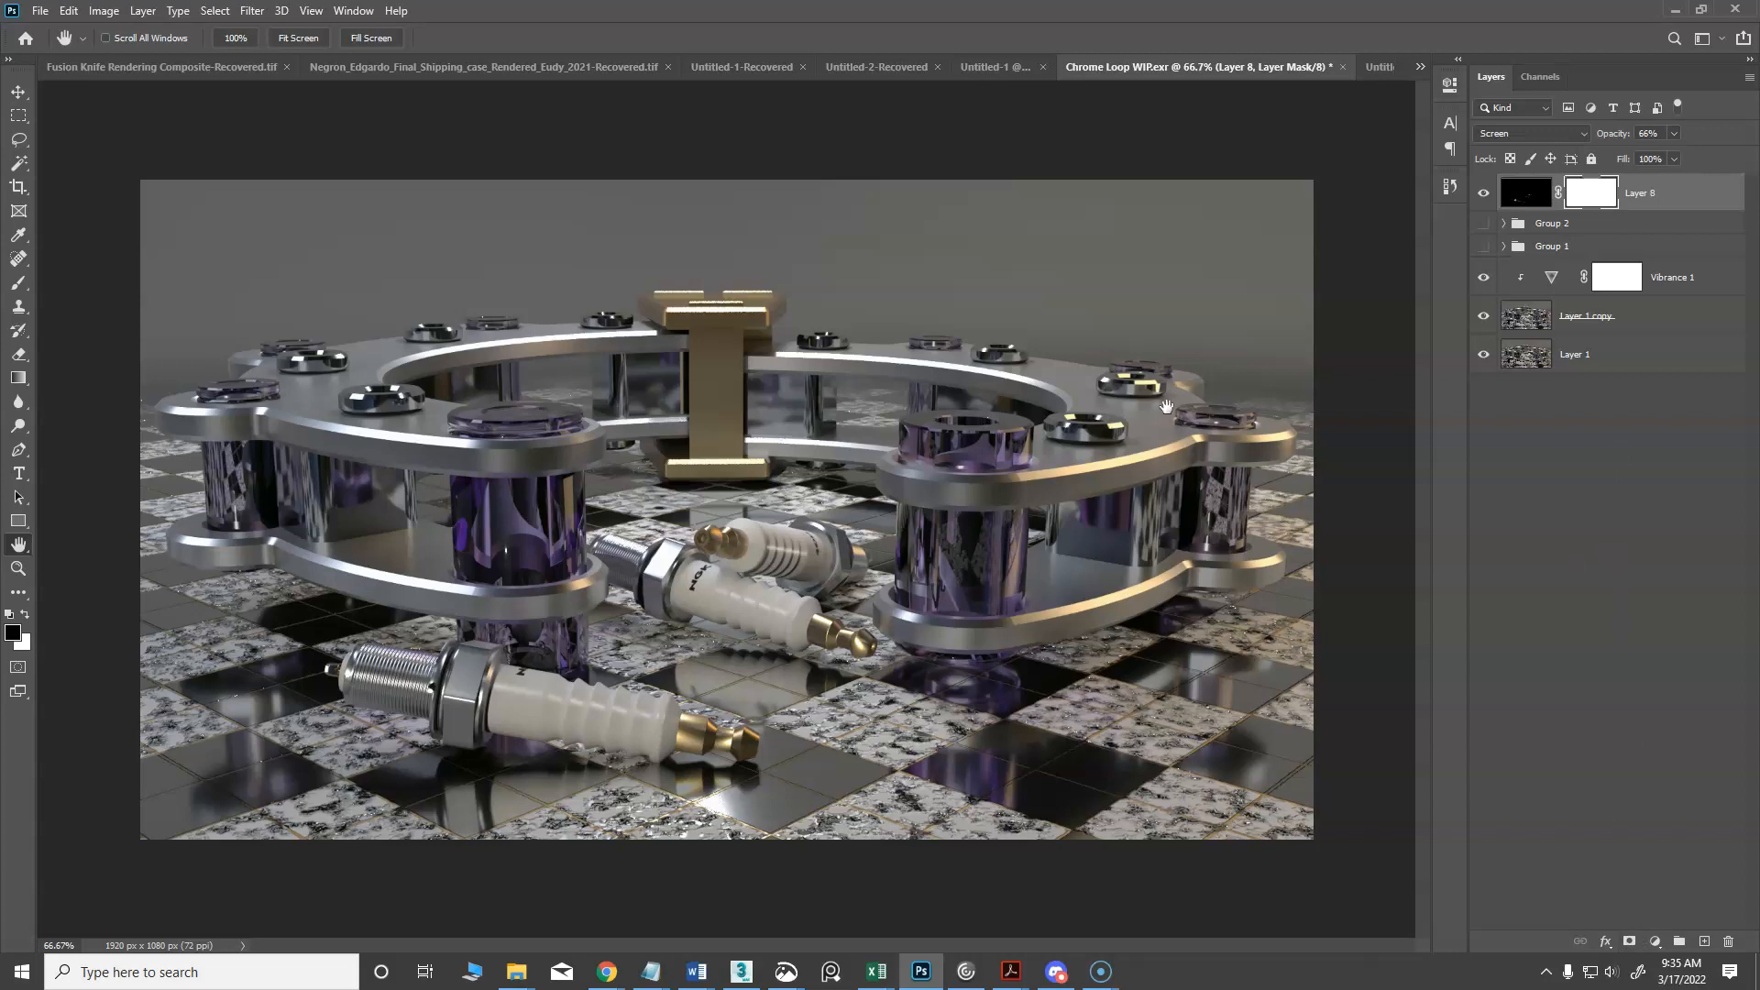
{"action": "left_click", "coordinate": [1673, 134]}
{"action": "left_click_drag", "start_coordinate": [1673, 156], "coordinate": [1706, 154]}
{"action": "left_click", "coordinate": [1482, 193]}
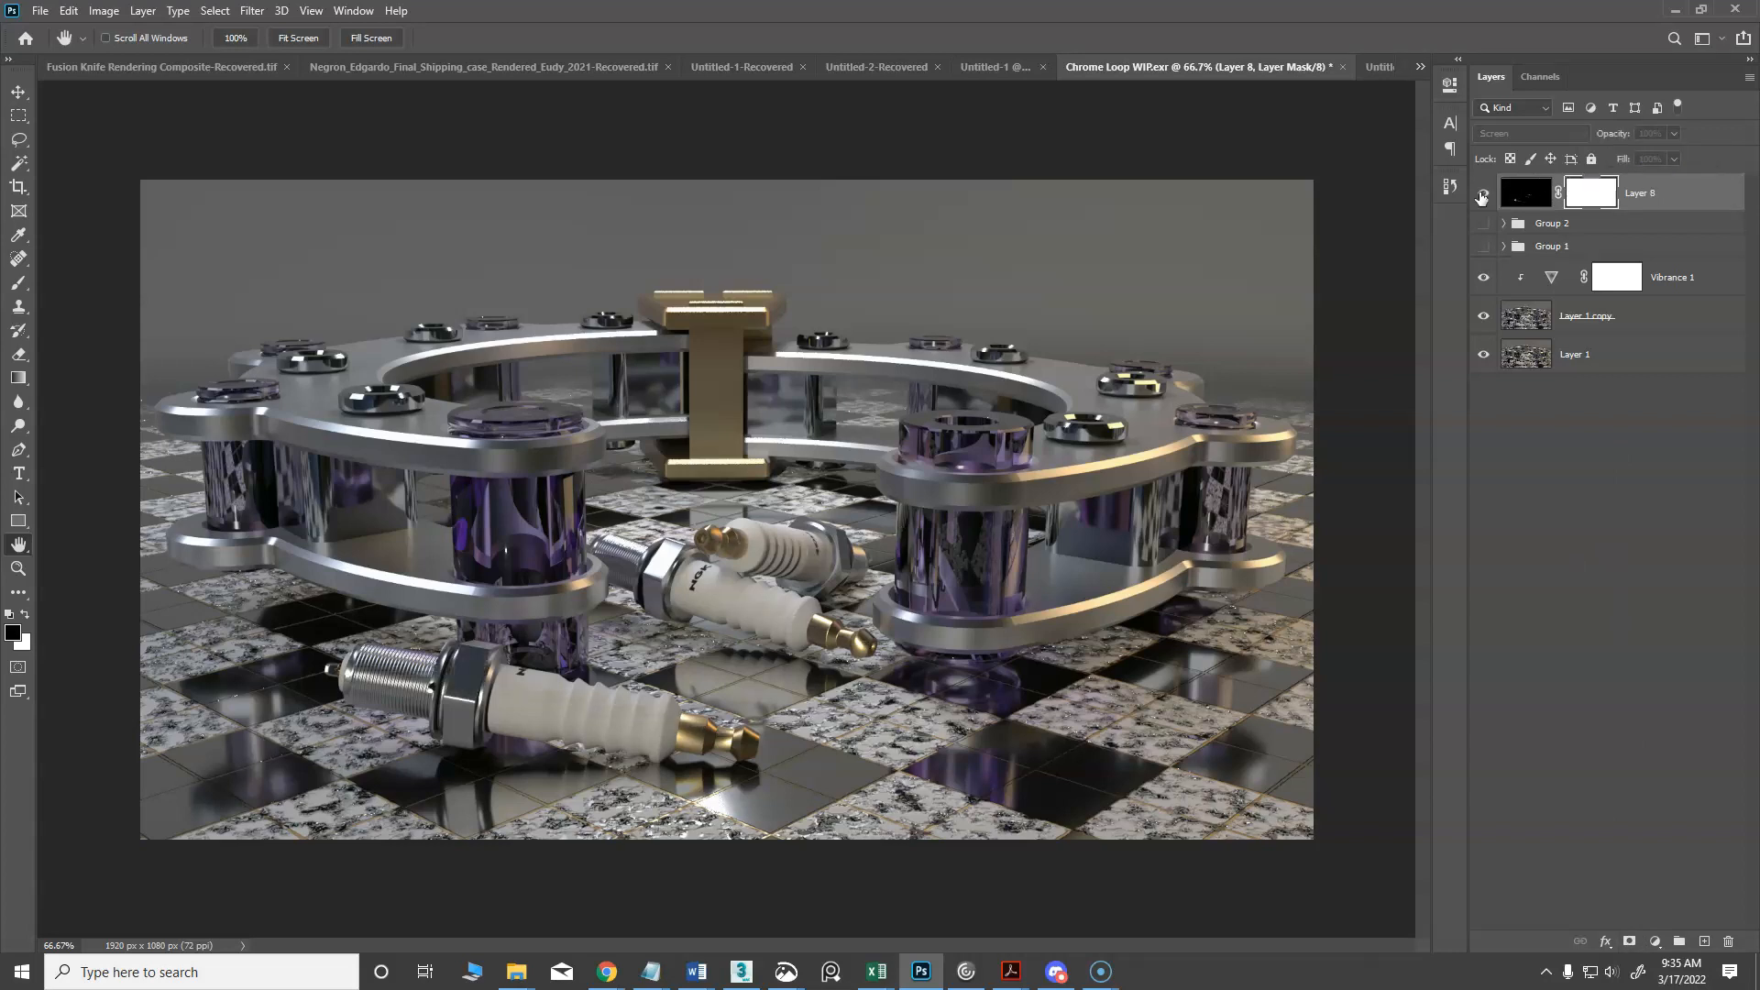
{"action": "left_click", "coordinate": [1482, 193]}
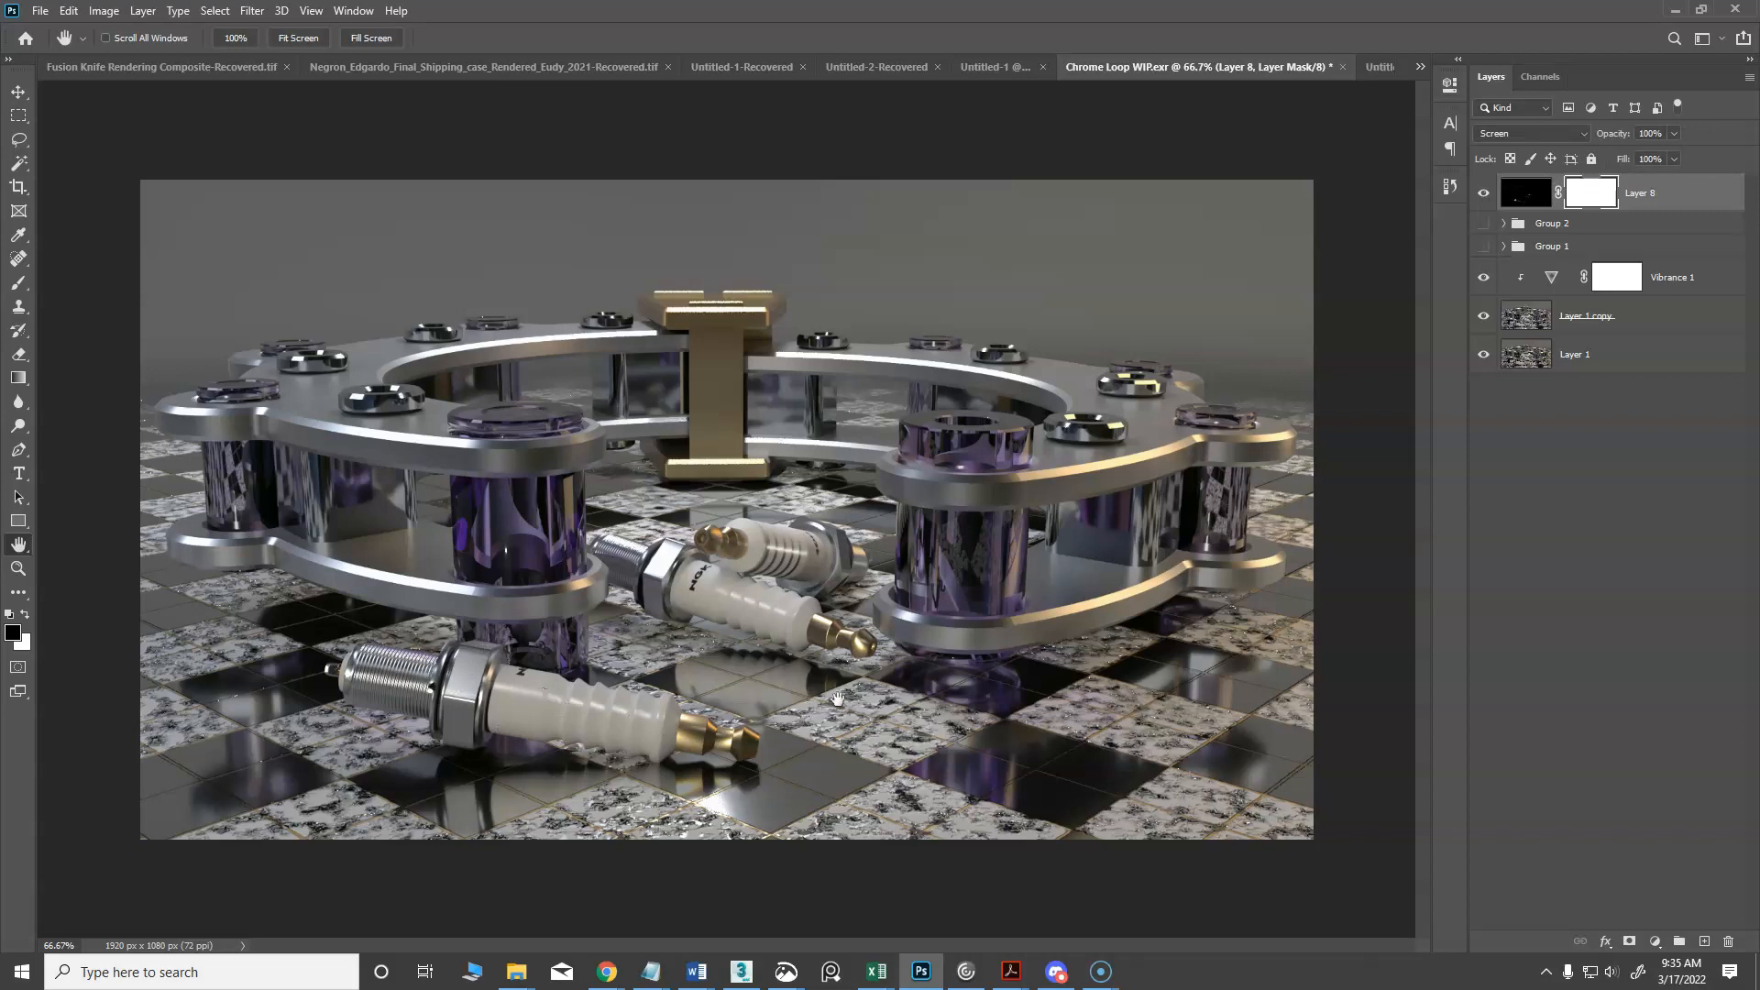
Paint black on Layer 8's mask over the front spark plug's hex nut with an enlarged brush at 42% opacity
{"action": "left_click", "coordinate": [25, 286]}
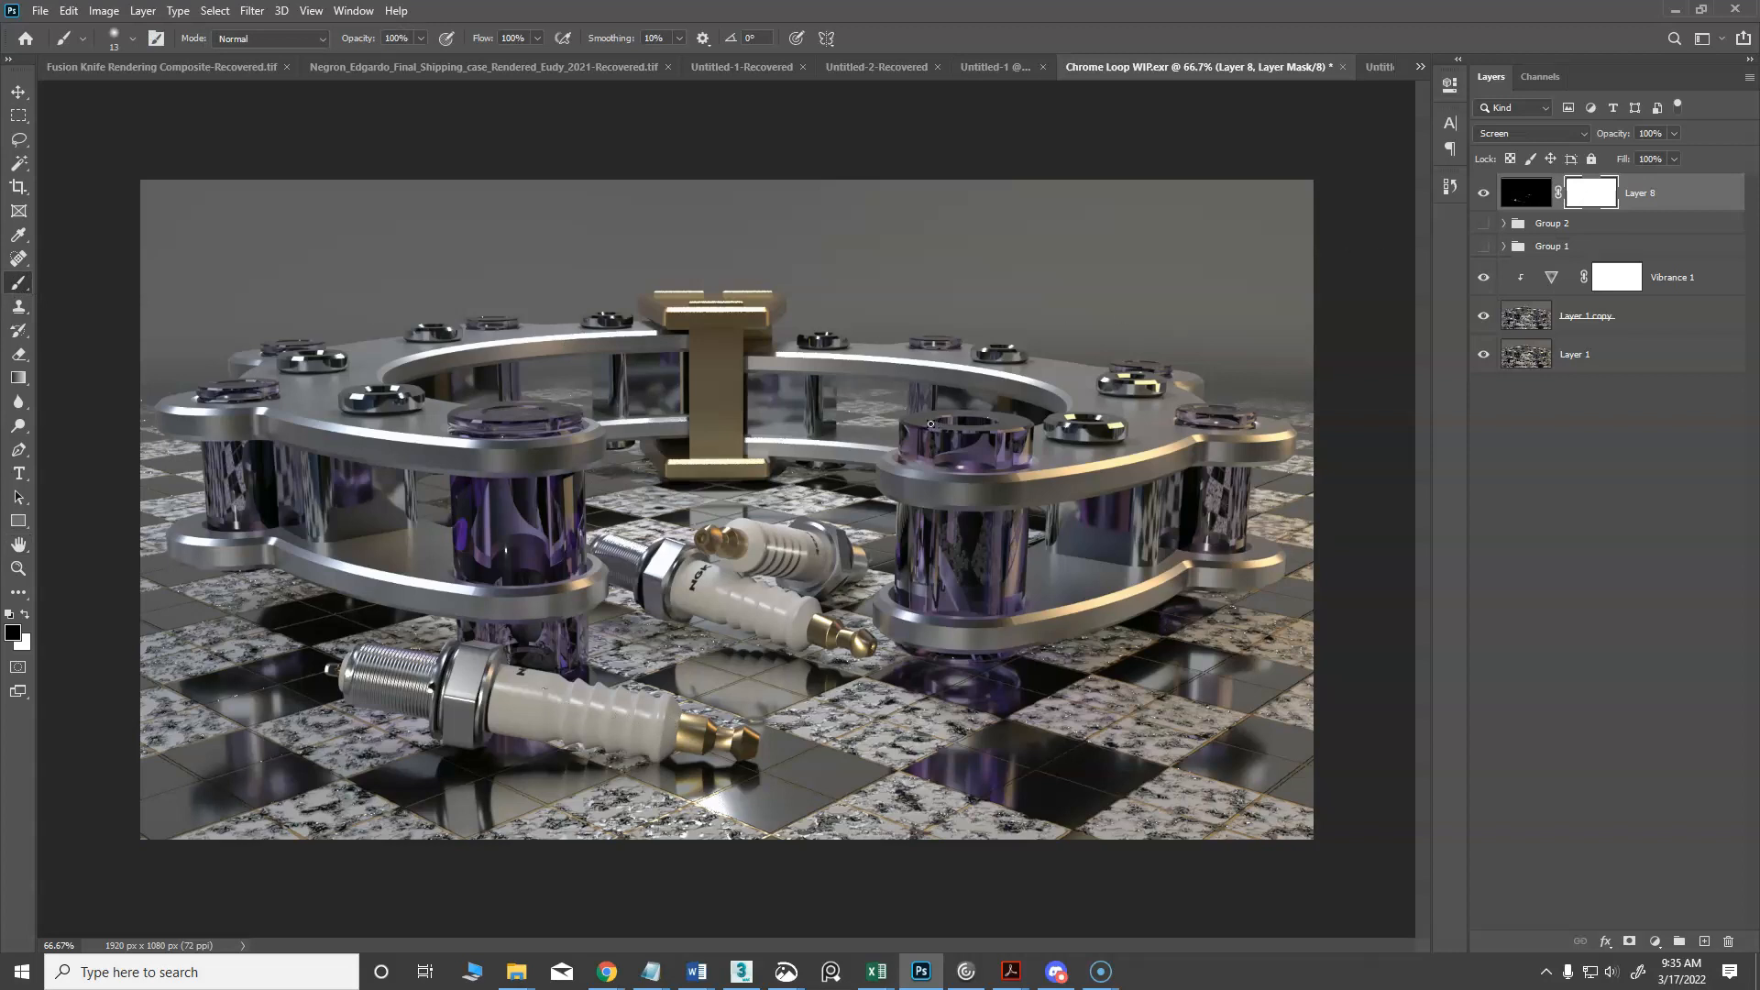
{"action": "key", "text": "bracketright"}
{"action": "key", "text": "bracketright"}
{"action": "key", "text": "bracketright"}
{"action": "key", "text": "bracketright"}
{"action": "left_click", "coordinate": [423, 37]}
{"action": "left_click", "coordinate": [362, 633]}
{"action": "mouse_move", "coordinate": [472, 675]}
{"action": "left_mouse_down"}
{"action": "mouse_move", "coordinate": [458, 682]}
{"action": "mouse_move", "coordinate": [507, 589]}
{"action": "mouse_move", "coordinate": [421, 722]}
{"action": "mouse_move", "coordinate": [391, 635]}
{"action": "mouse_move", "coordinate": [474, 653]}
{"action": "mouse_move", "coordinate": [438, 746]}
{"action": "mouse_move", "coordinate": [476, 616]}
{"action": "mouse_move", "coordinate": [452, 734]}
{"action": "left_mouse_up"}
Toggle Layer 8's visibility to compare the masked highlight, and delete its layer mask
{"action": "left_click", "coordinate": [1482, 195]}
{"action": "left_click", "coordinate": [1483, 195]}
{"action": "left_click", "coordinate": [1483, 195]}
{"action": "left_click", "coordinate": [1483, 195]}
{"action": "right_click", "coordinate": [1589, 202]}
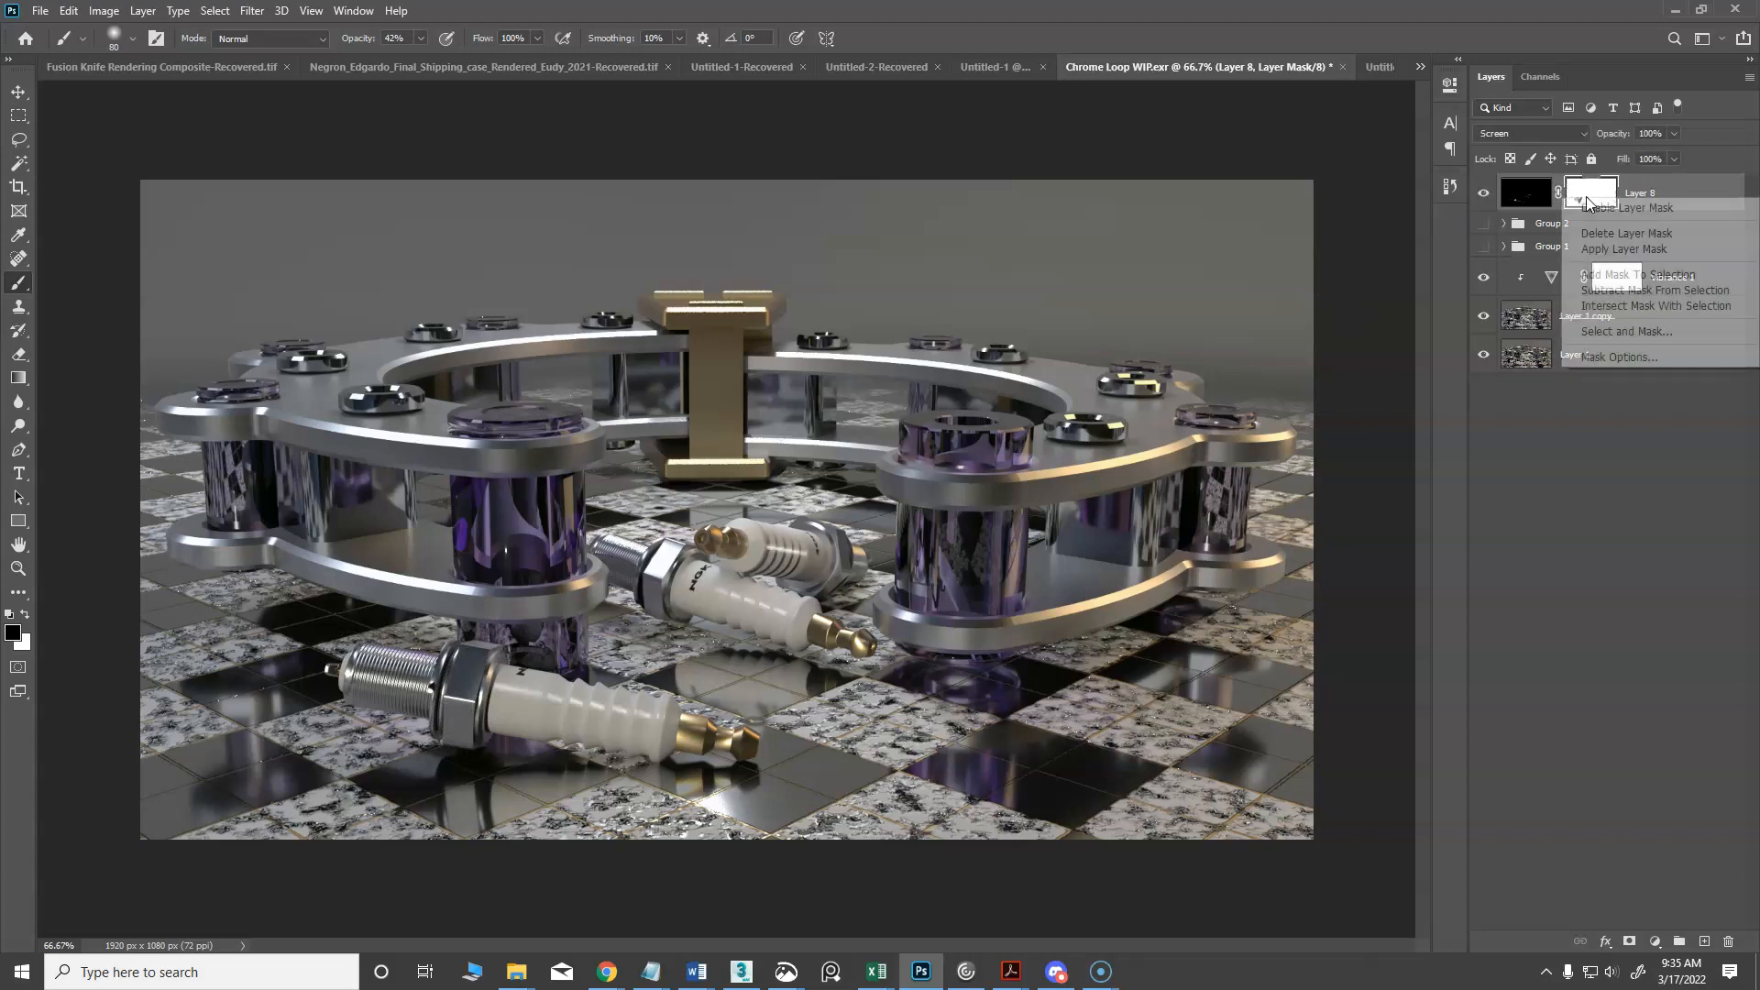
{"action": "left_click", "coordinate": [1615, 235]}
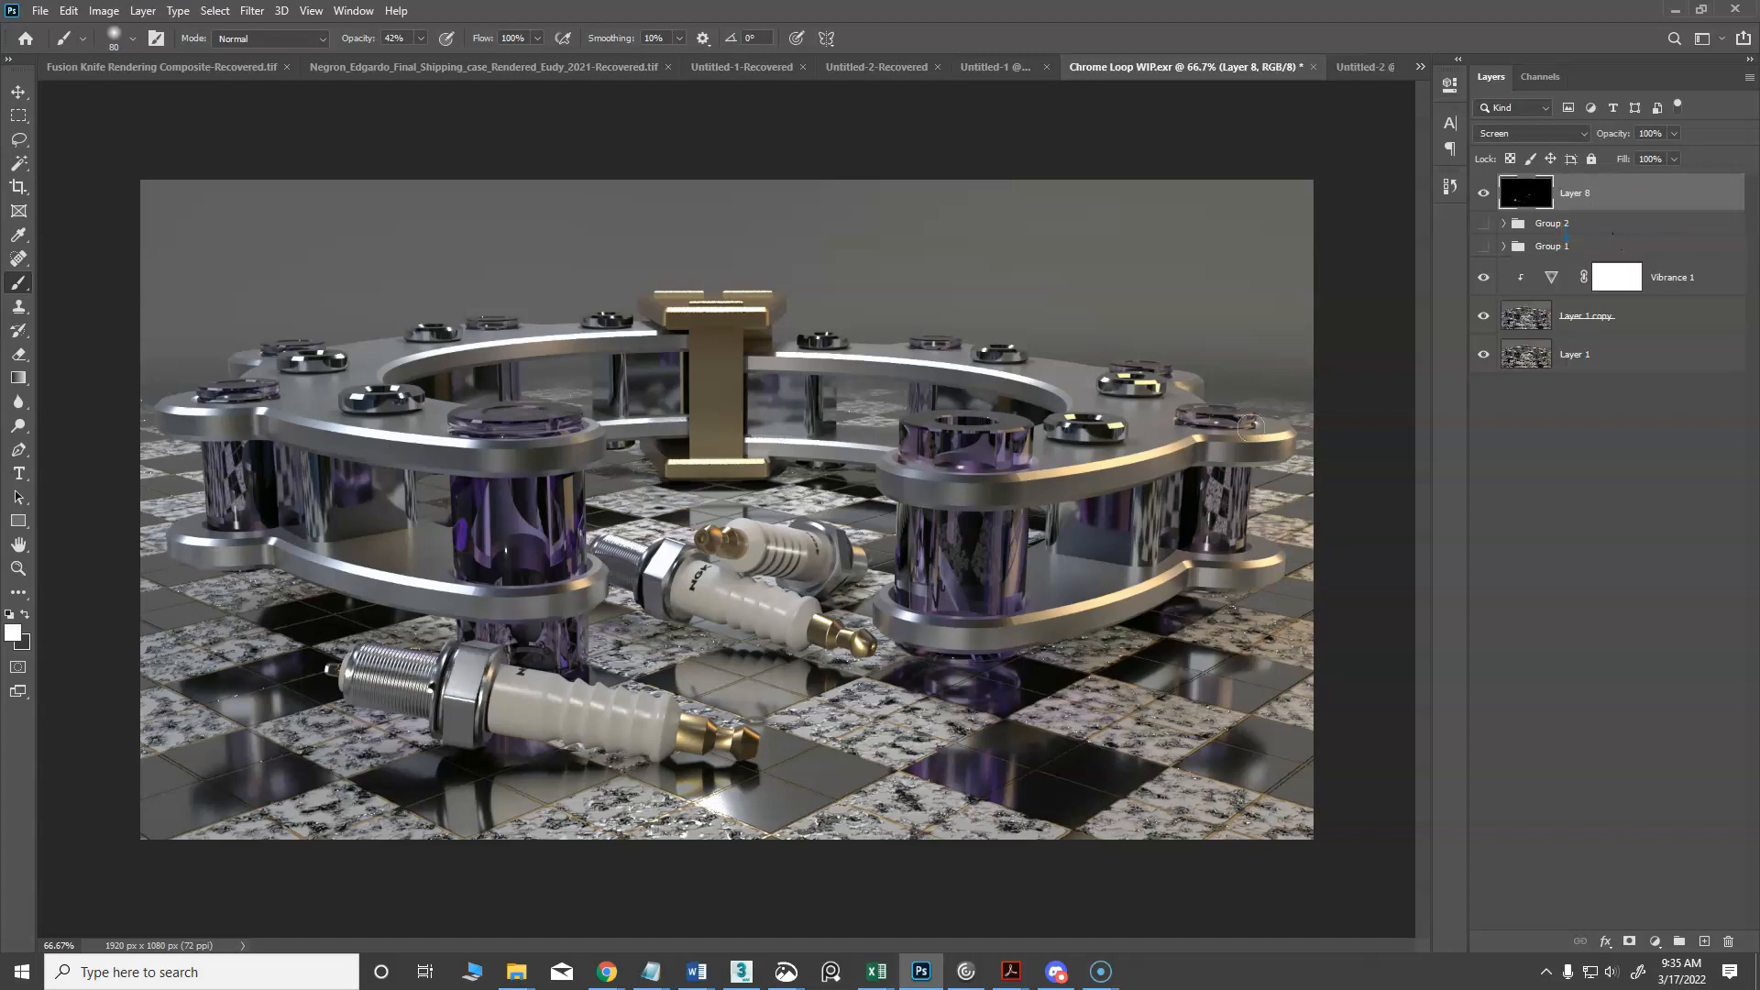
Hide Layer 8, expand Group 2, and leave only Layer 4 switched on inside the group
{"action": "left_click", "coordinate": [1483, 193]}
{"action": "left_click", "coordinate": [1483, 193]}
{"action": "left_click", "coordinate": [1483, 193]}
{"action": "left_click", "coordinate": [1504, 224]}
{"action": "left_click", "coordinate": [1483, 222]}
{"action": "left_click_drag", "start_coordinate": [1483, 369], "coordinate": [1485, 224]}
{"action": "left_click", "coordinate": [1618, 407]}
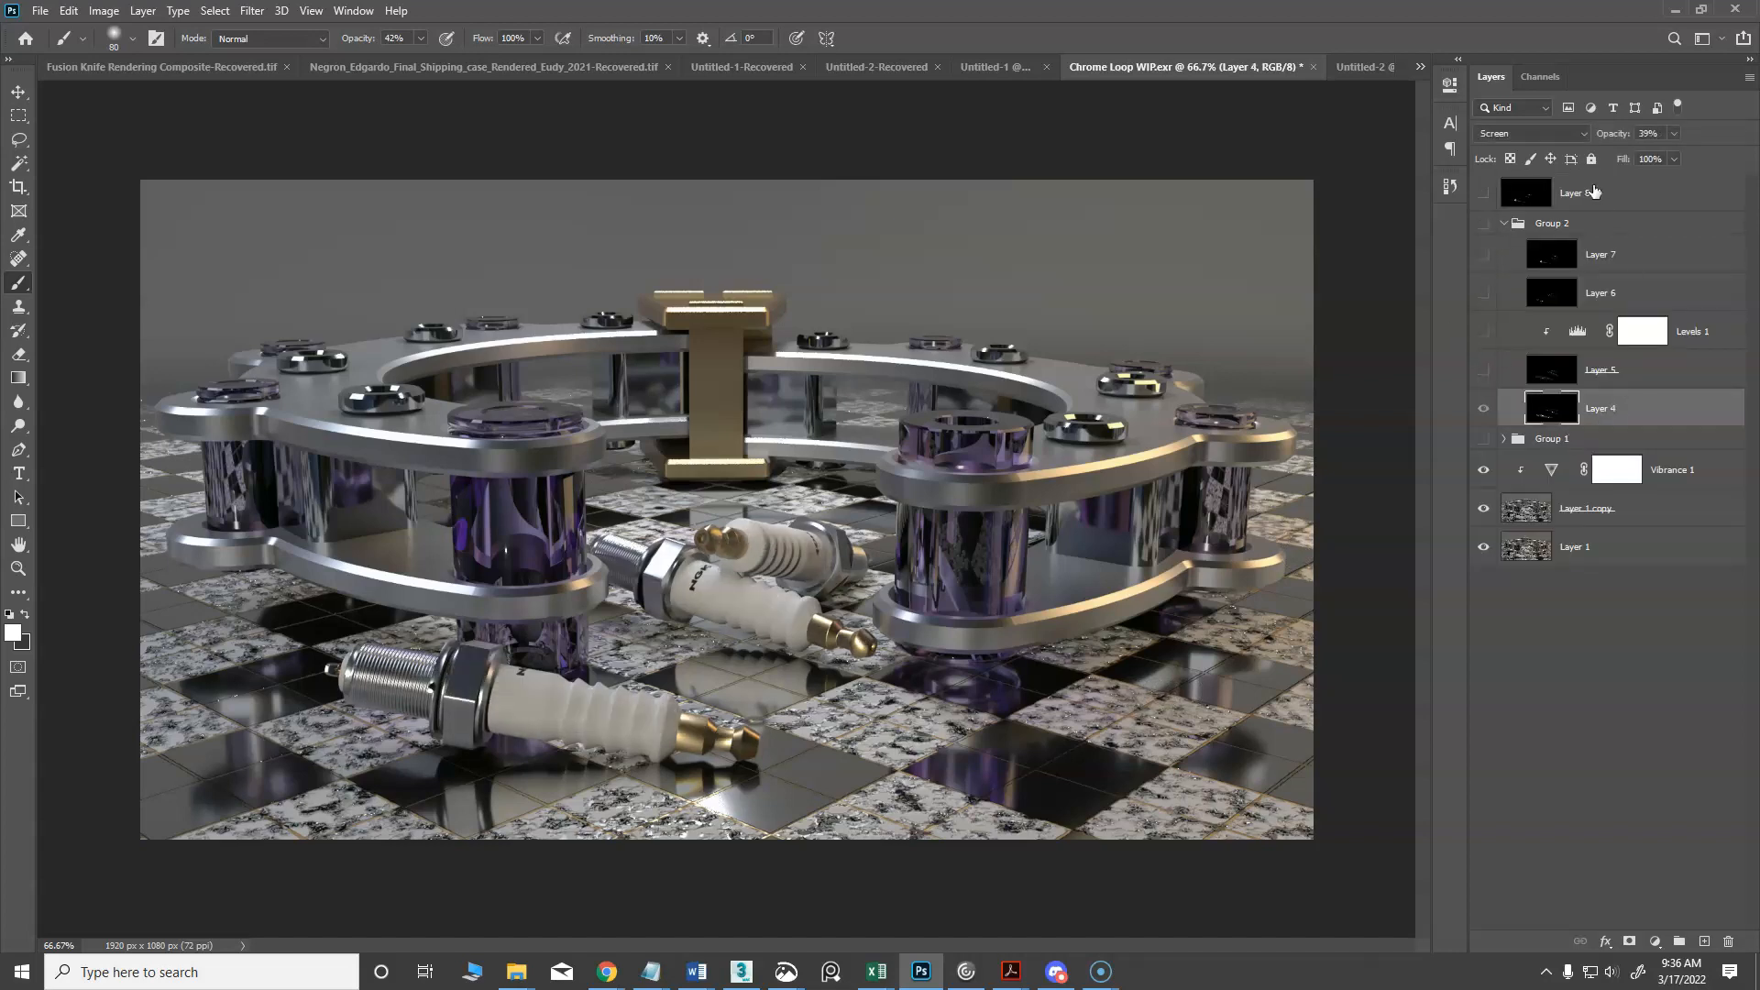
Set Layer 4 to Normal blend mode at 100% opacity and show Group 2
{"action": "left_click", "coordinate": [1585, 132]}
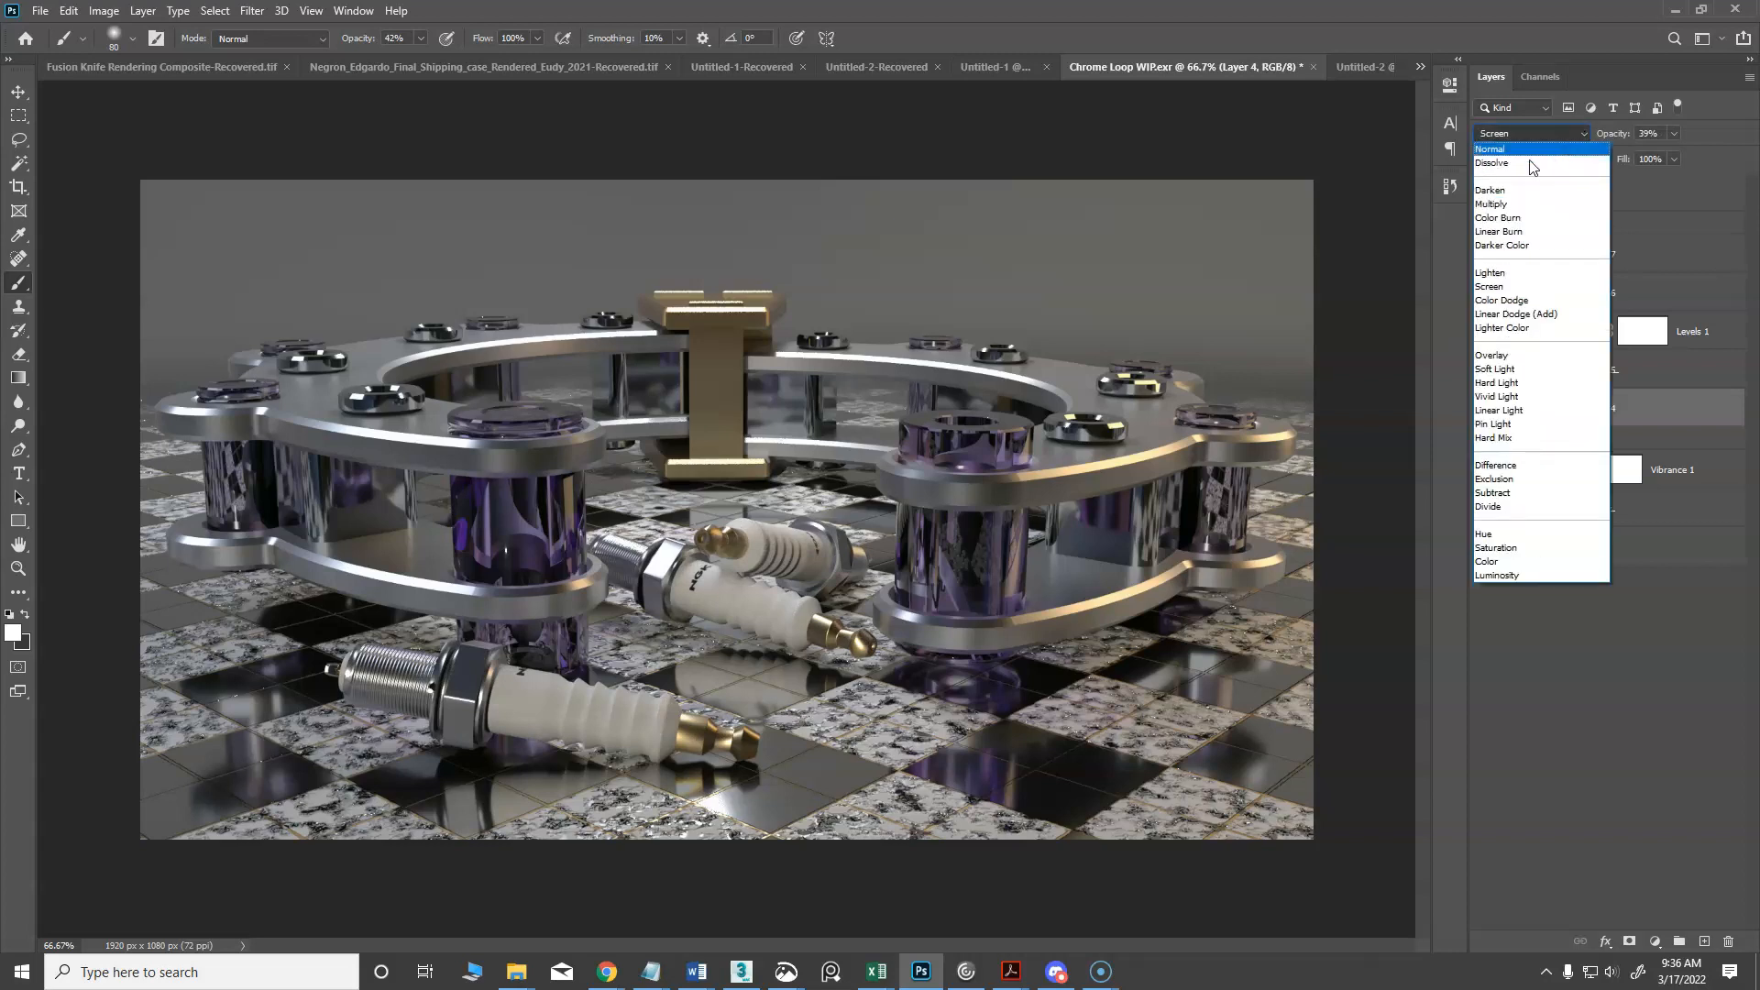
{"action": "left_click", "coordinate": [1518, 151]}
{"action": "left_click_drag", "start_coordinate": [1675, 154], "coordinate": [1741, 161]}
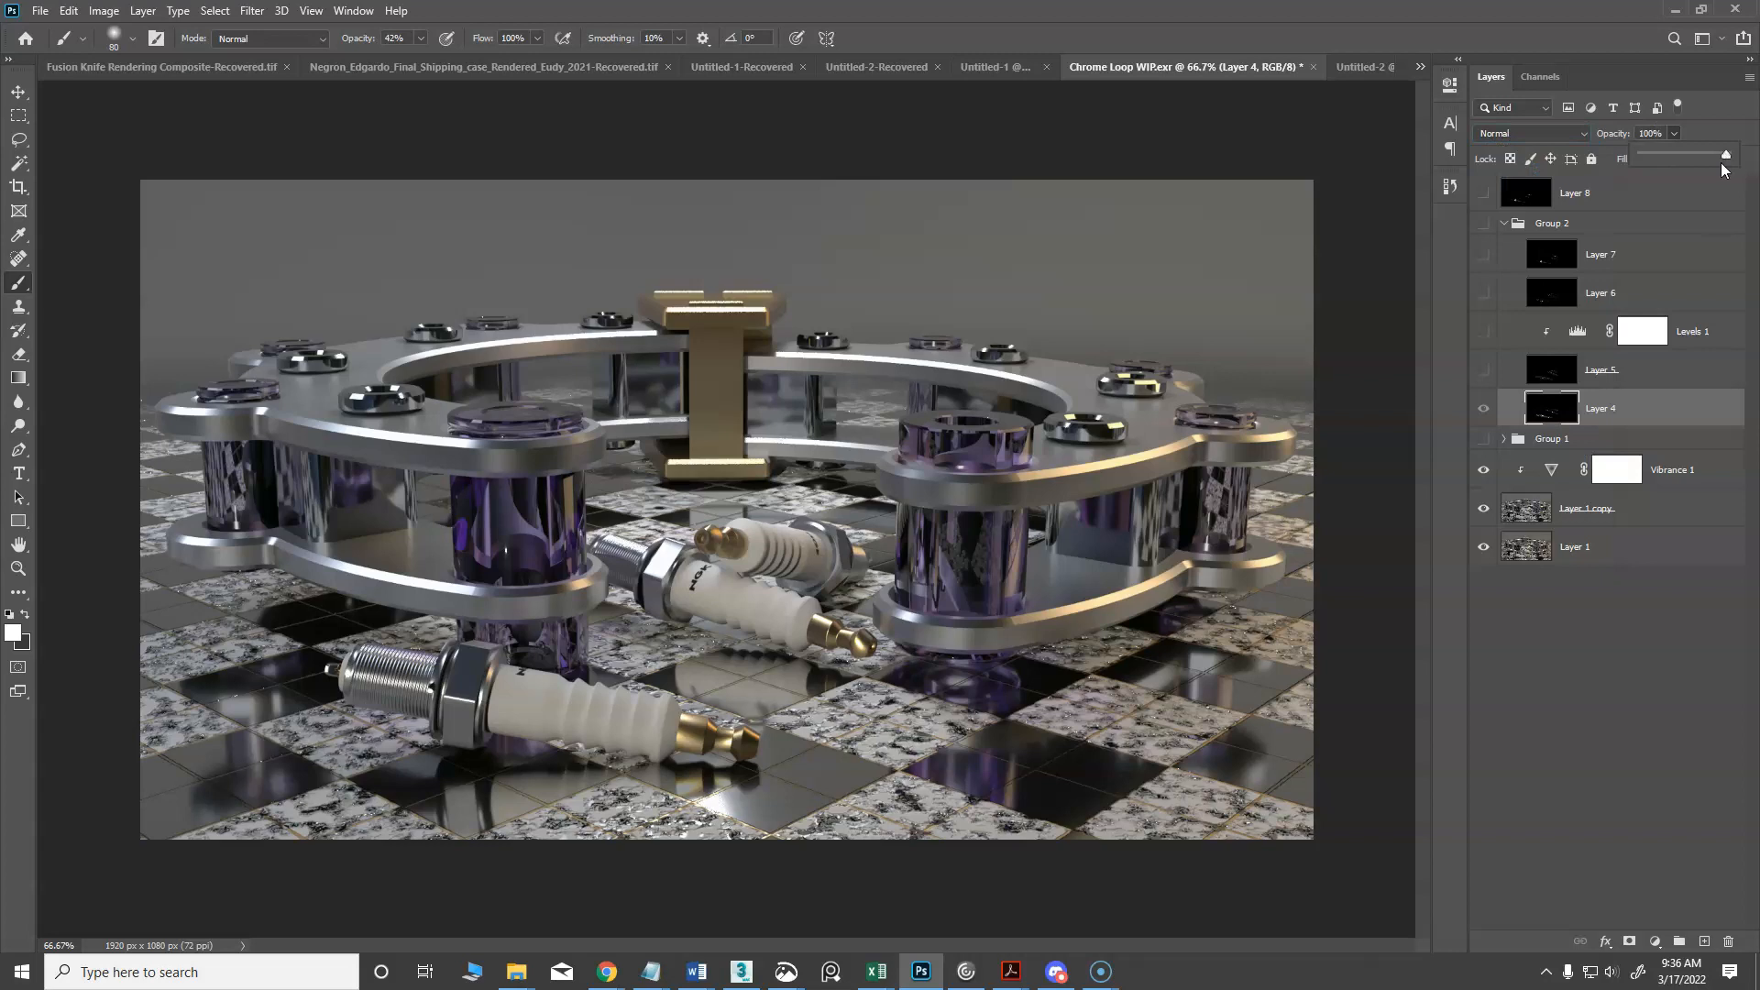
{"action": "left_click", "coordinate": [1632, 594]}
{"action": "left_click", "coordinate": [1483, 224]}
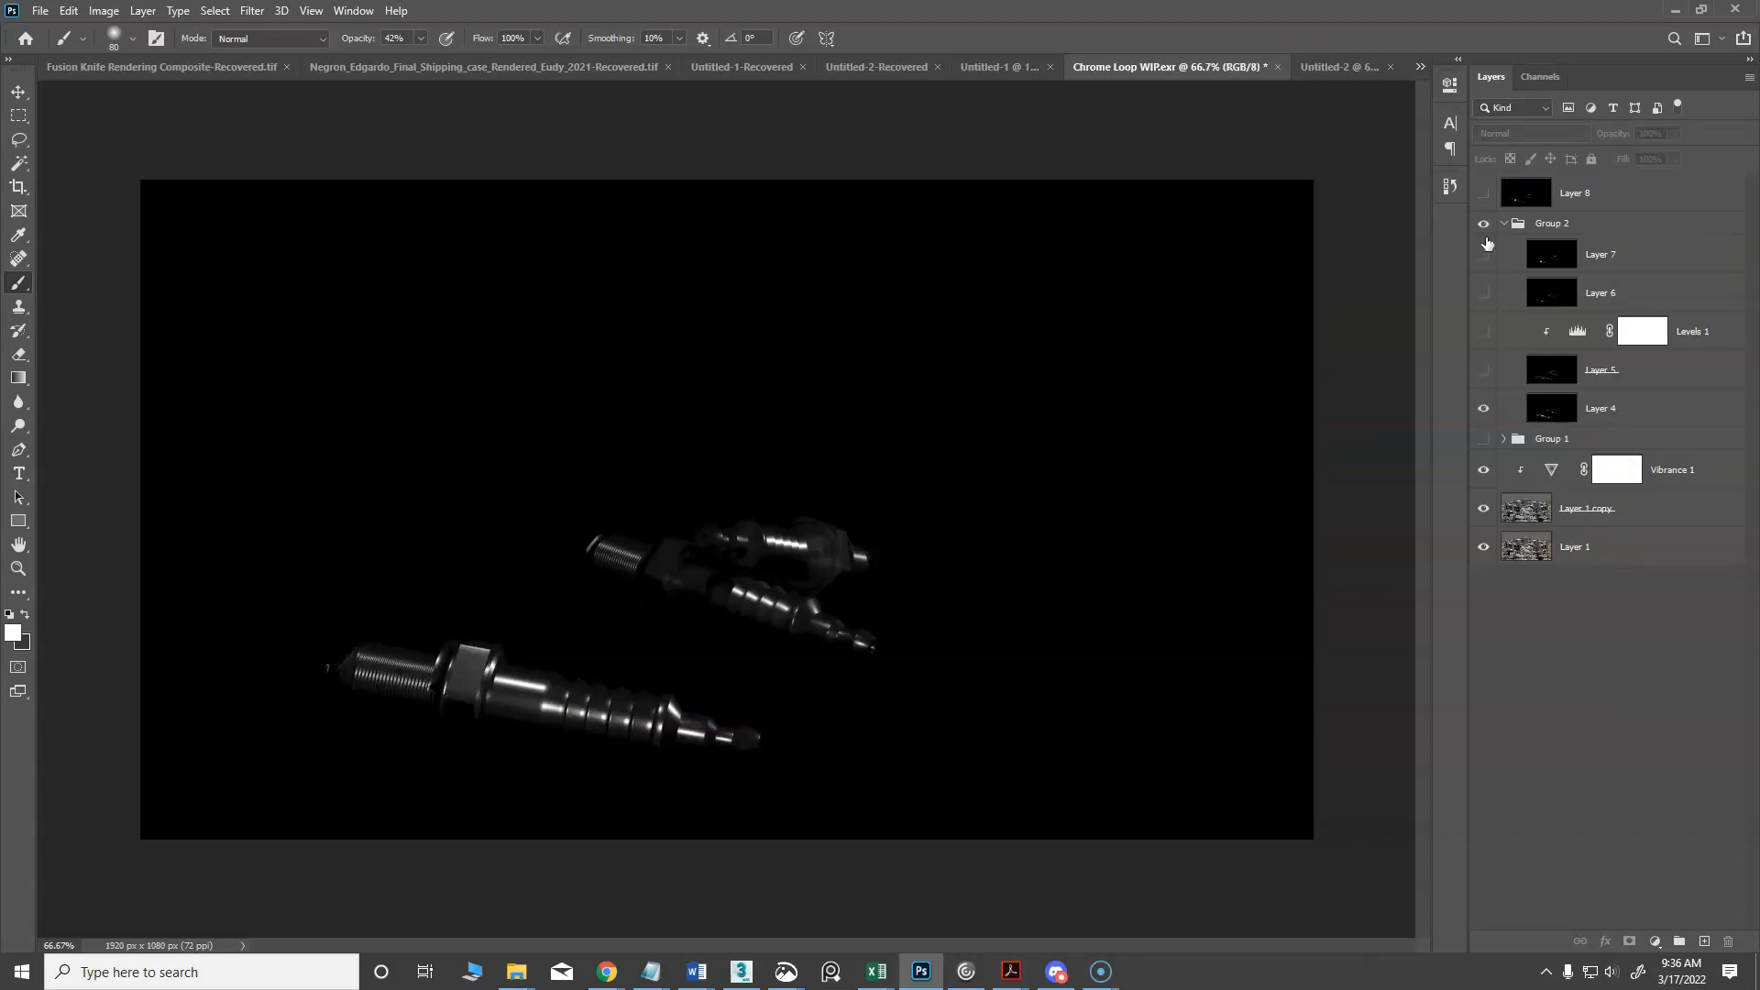
Switch Layer 4 to Screen blend mode, toggle its visibility to compare the highlights, and return it to Normal
{"action": "left_click", "coordinate": [1613, 415]}
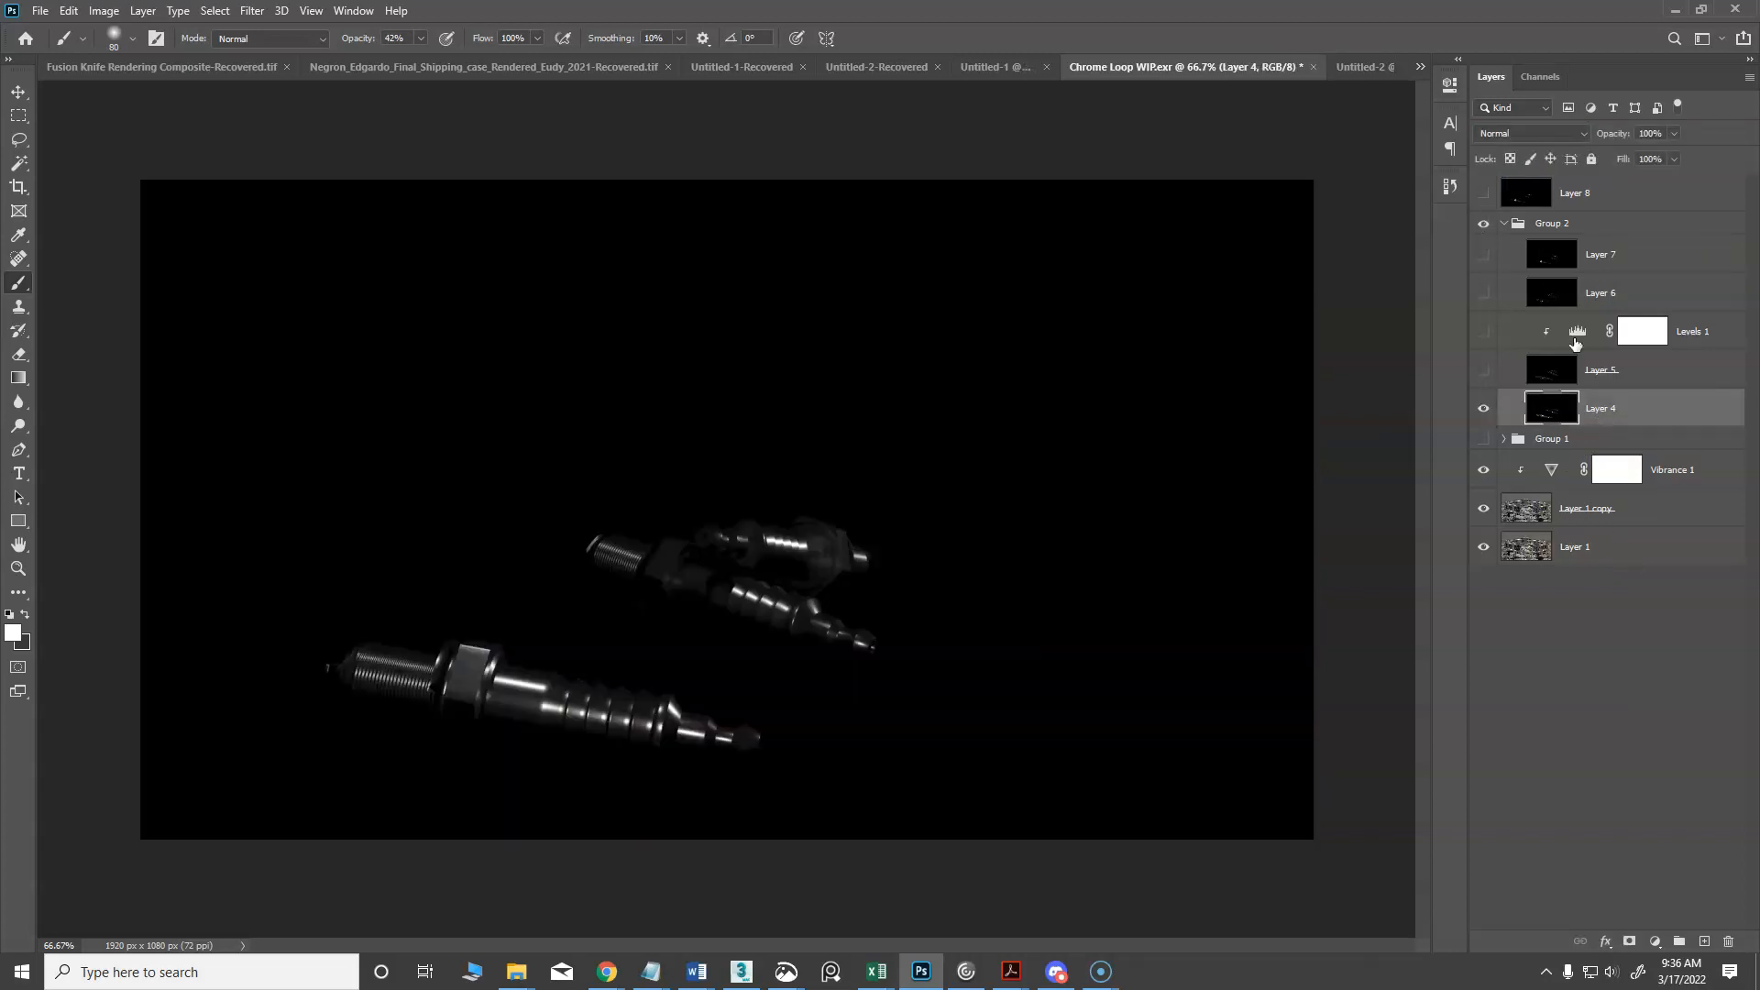
{"action": "left_click", "coordinate": [1525, 133]}
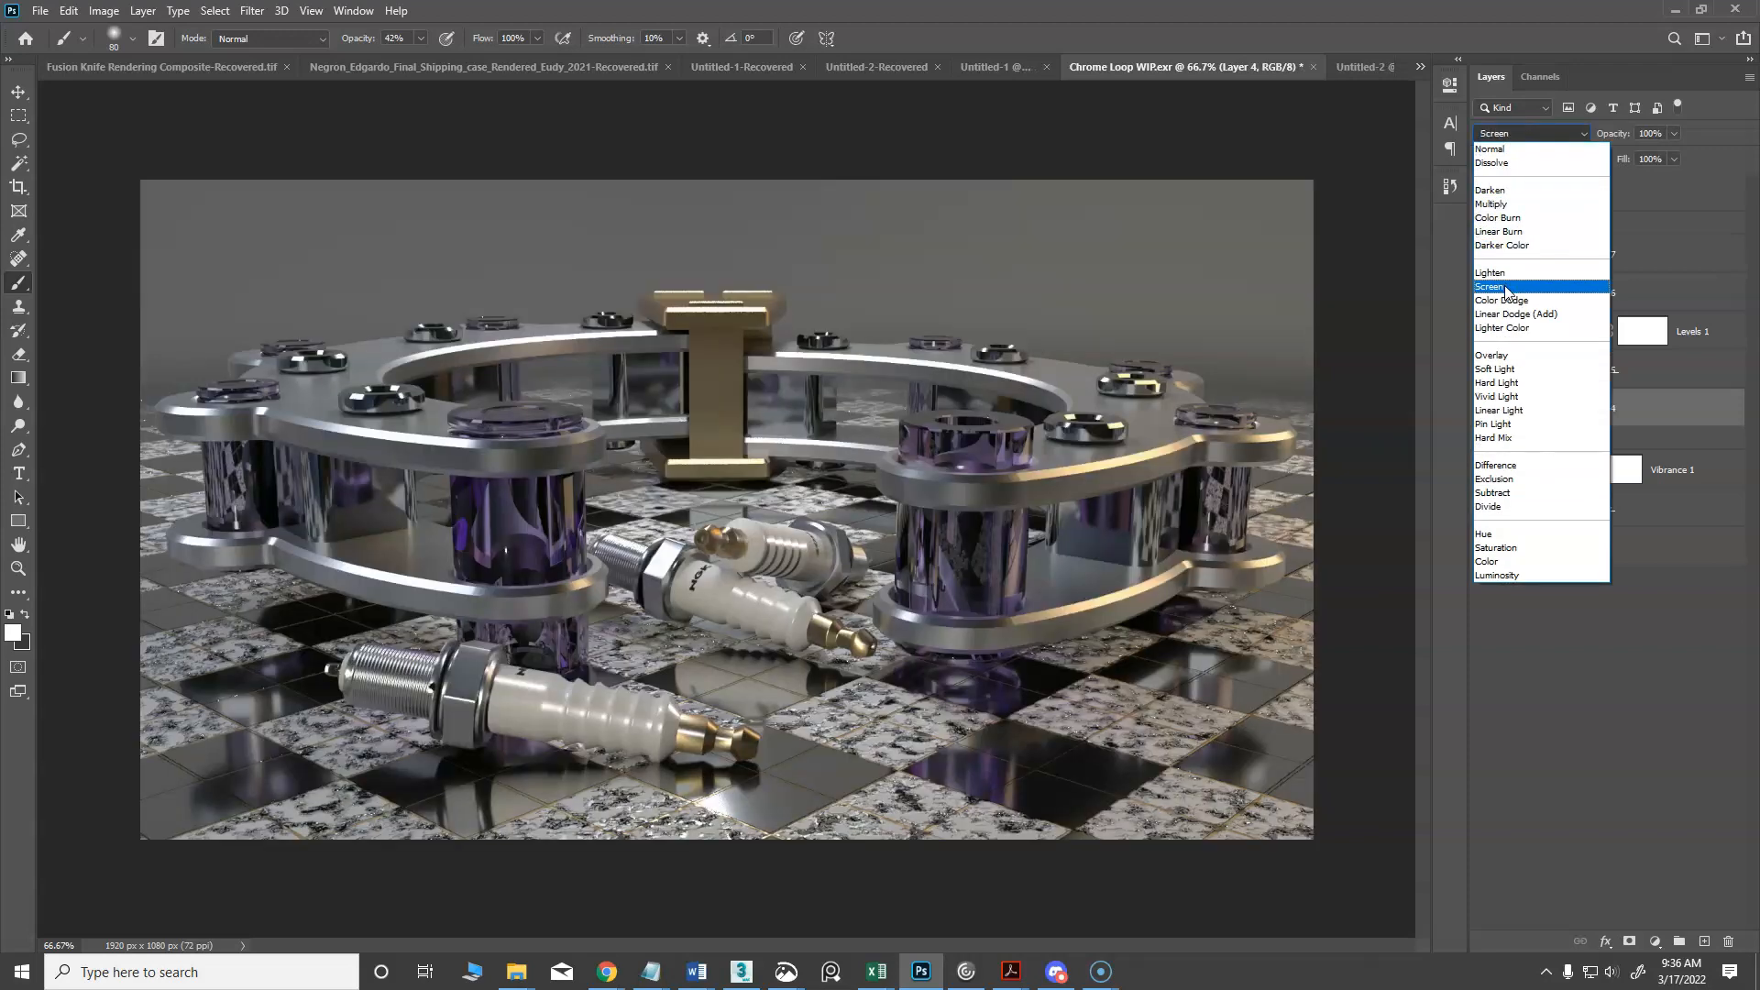
{"action": "left_click", "coordinate": [1494, 289]}
{"action": "left_click", "coordinate": [1485, 412]}
{"action": "left_click", "coordinate": [1485, 412]}
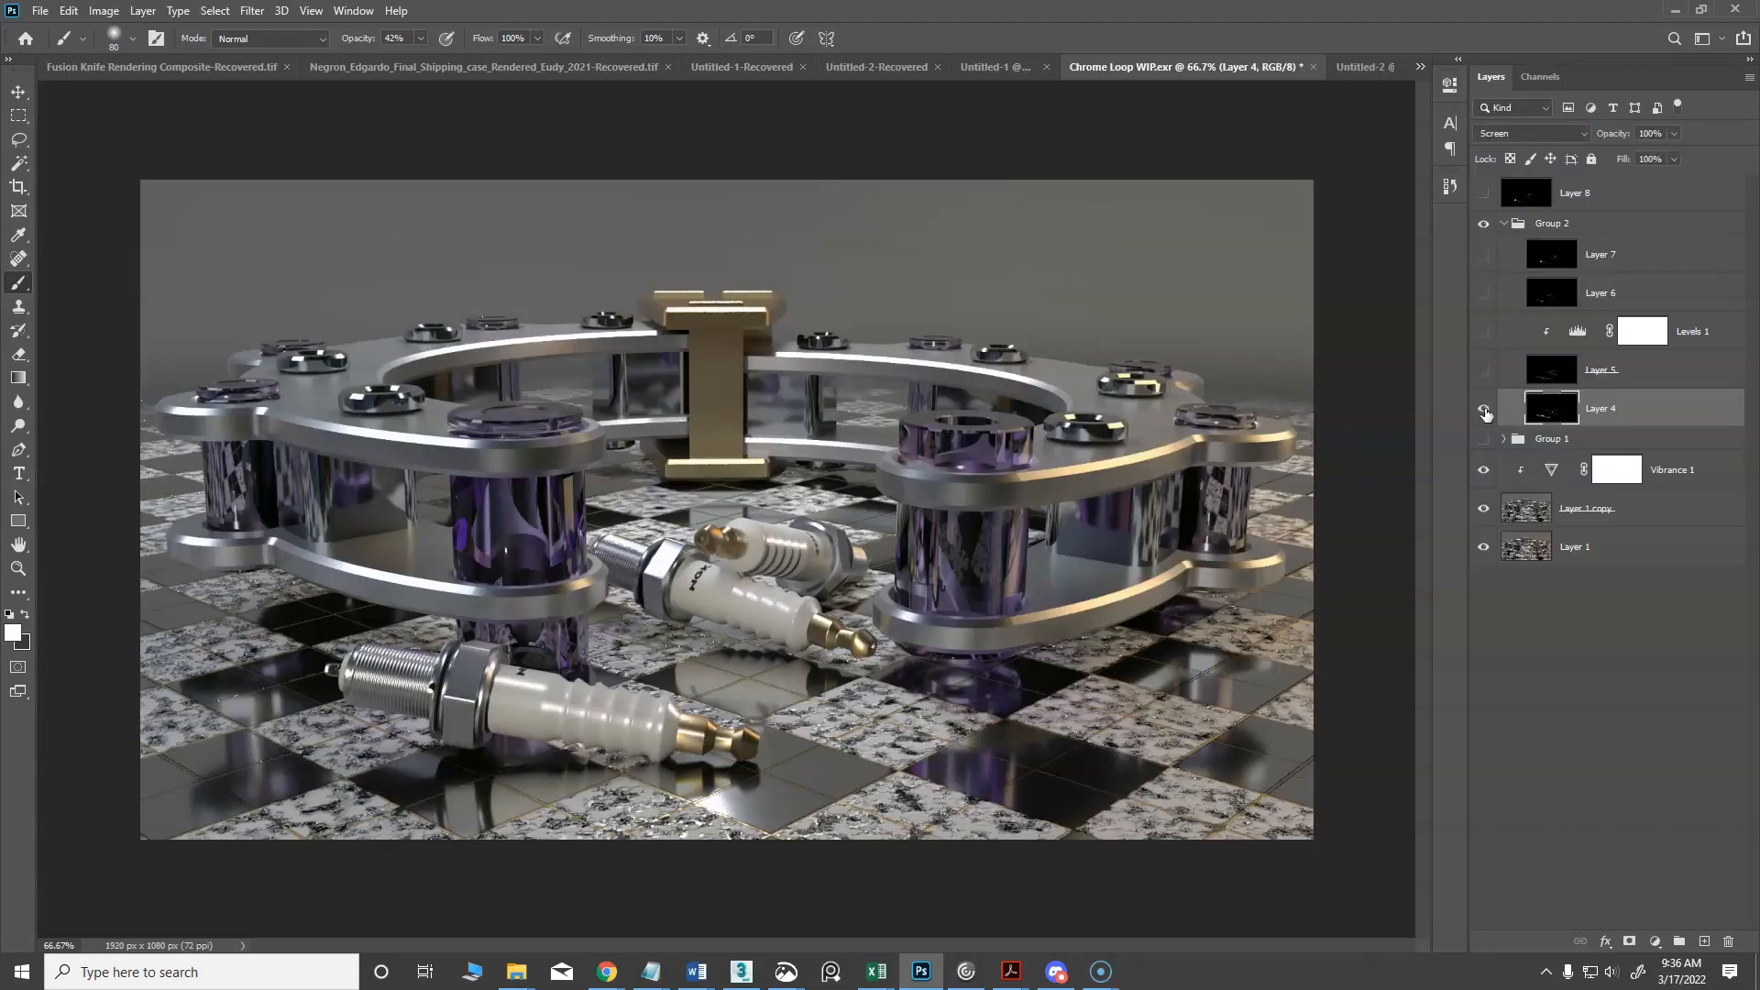
{"action": "left_click", "coordinate": [1520, 133]}
{"action": "left_click", "coordinate": [1494, 136]}
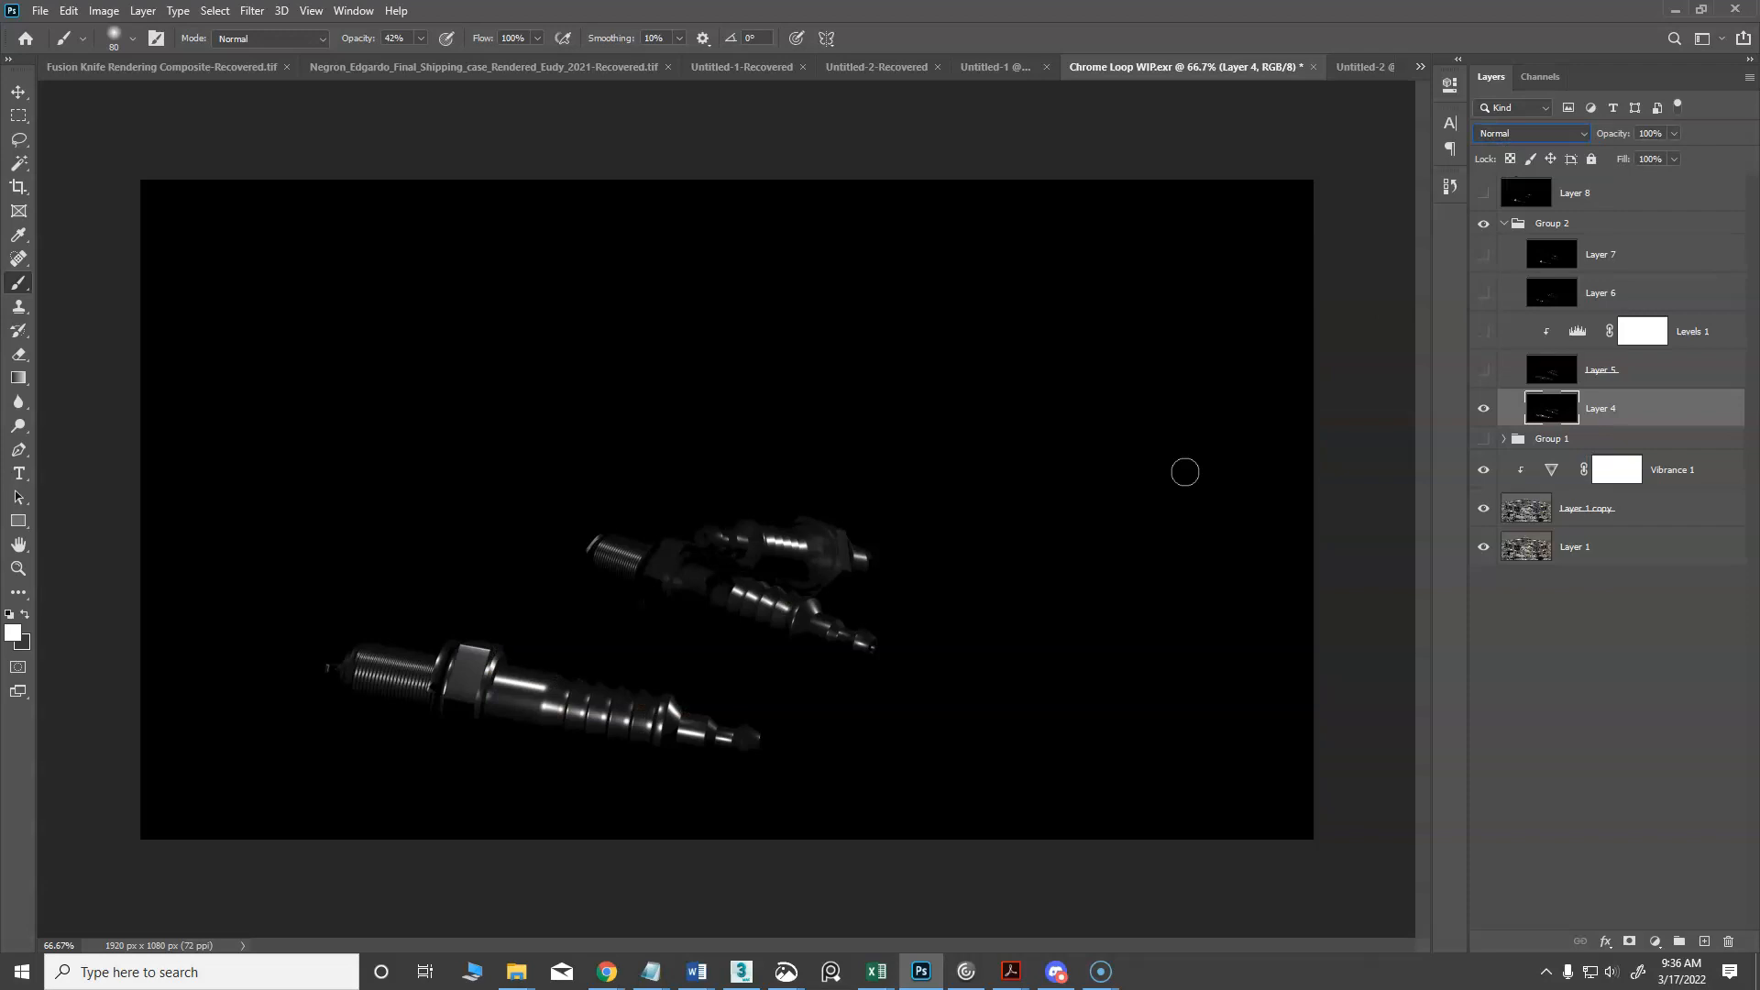
Show Layer 5 in Normal blend mode at 100% opacity and toggle its visibility to compare it with Layer 4
{"action": "left_click", "coordinate": [1608, 371]}
{"action": "left_click", "coordinate": [1485, 369]}
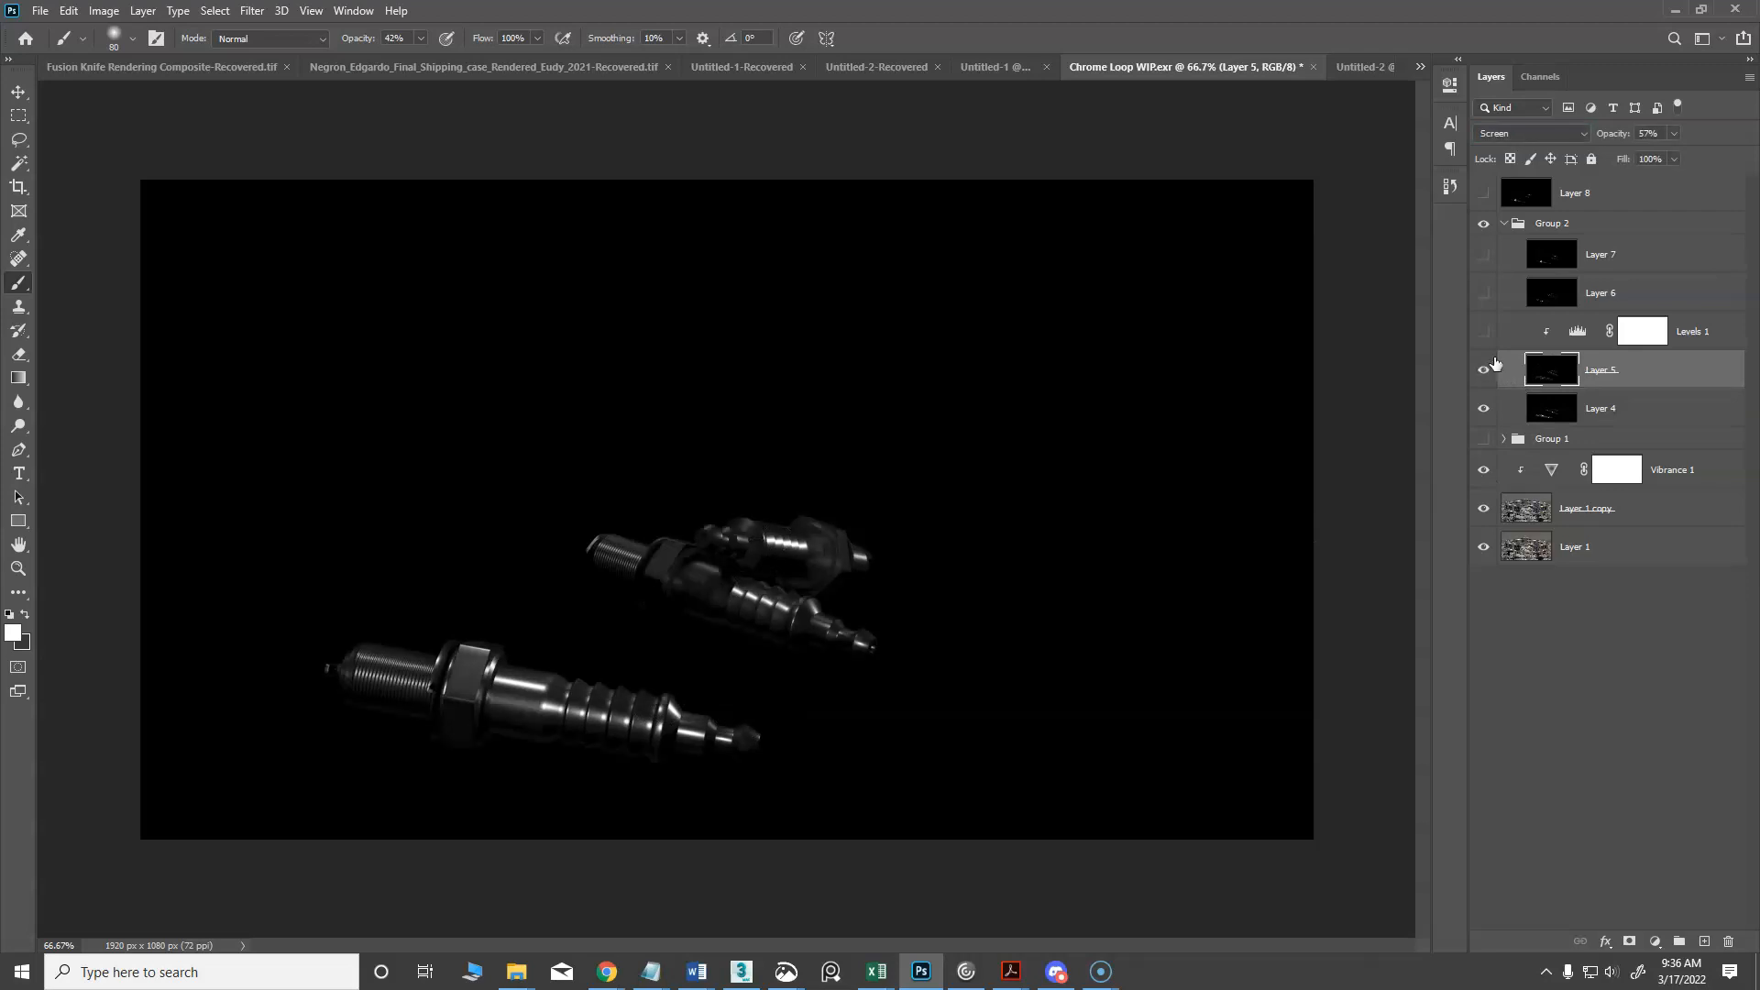
{"action": "left_click", "coordinate": [1545, 139]}
{"action": "left_click", "coordinate": [1537, 148]}
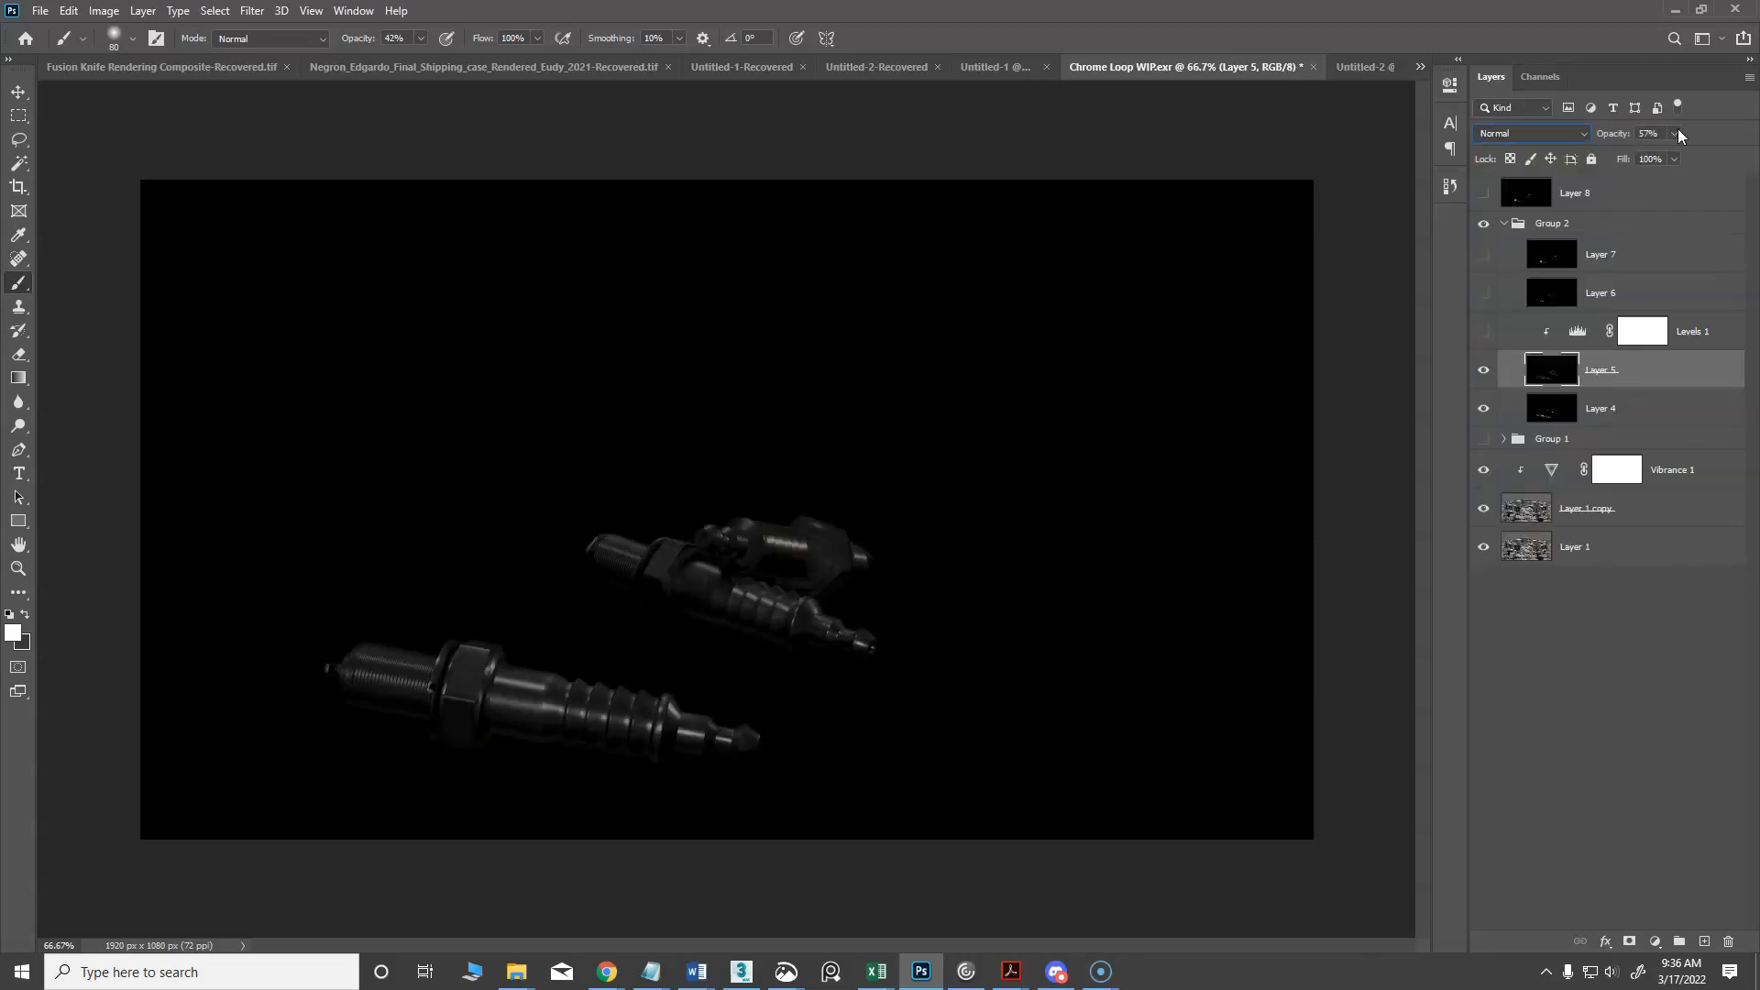
{"action": "left_click_drag", "start_coordinate": [1666, 156], "coordinate": [1753, 163]}
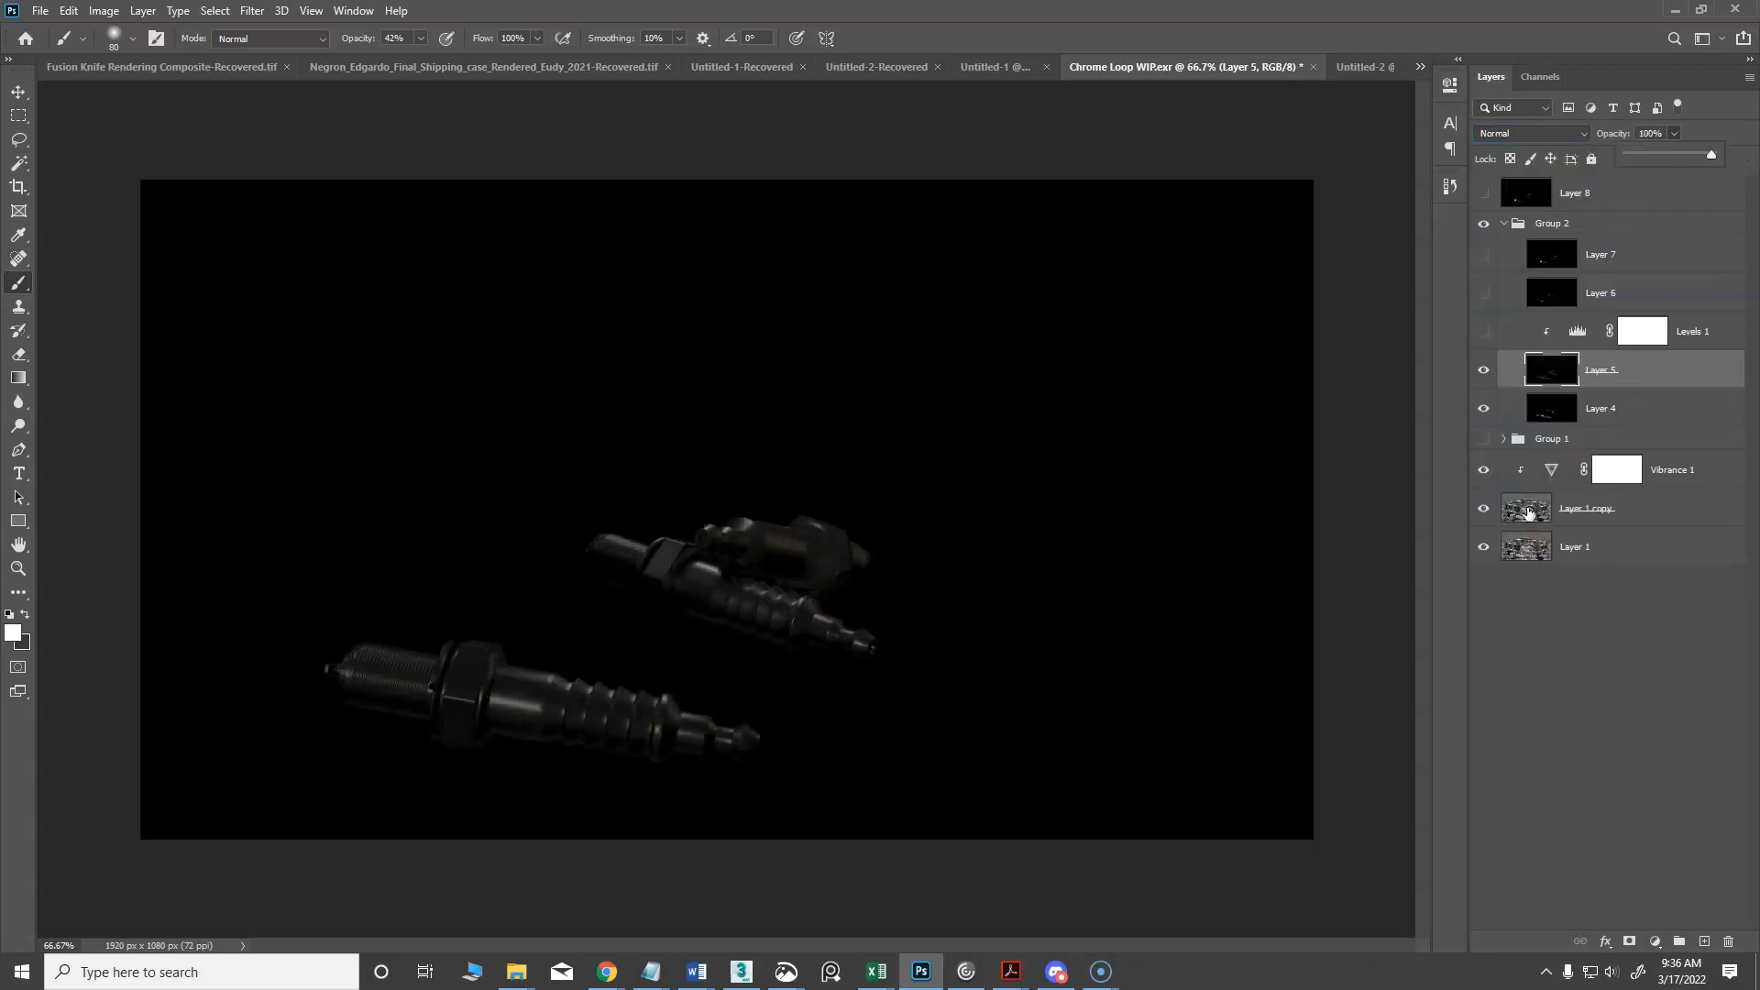
{"action": "left_click", "coordinate": [1484, 371]}
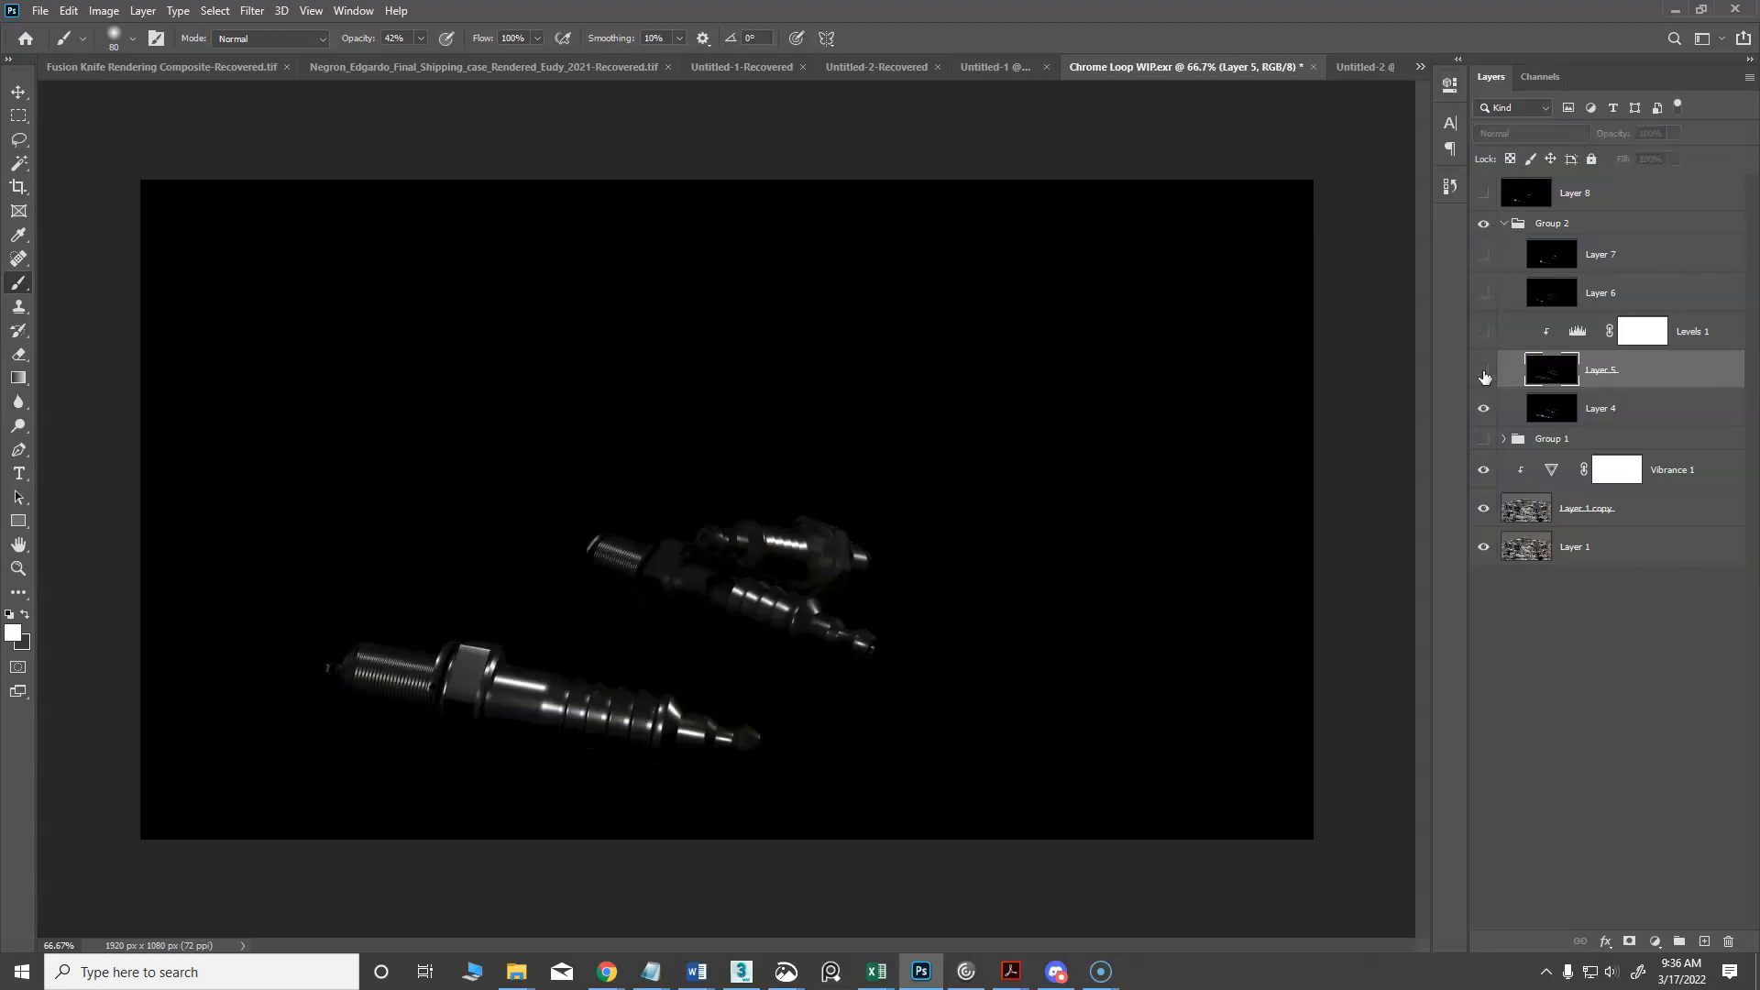
{"action": "left_click", "coordinate": [1483, 371]}
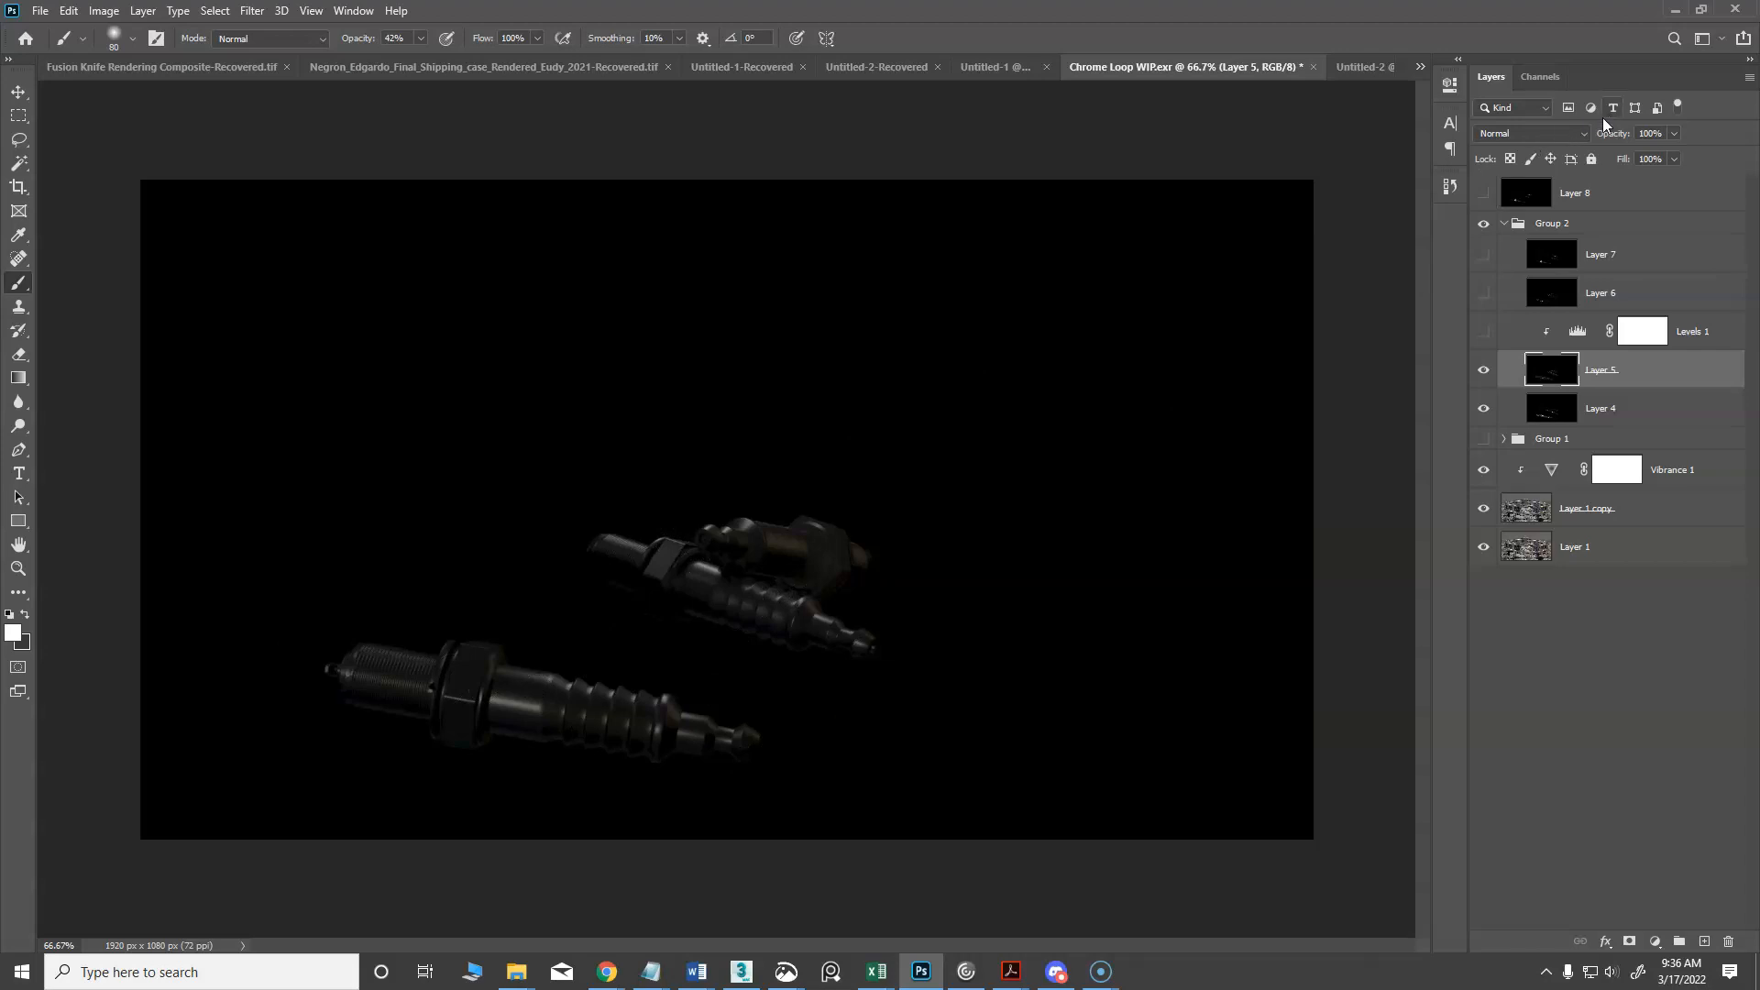
Set Layer 5 and Layer 4 to Screen blend mode, and hide Layer 5
{"action": "left_click", "coordinate": [1582, 130]}
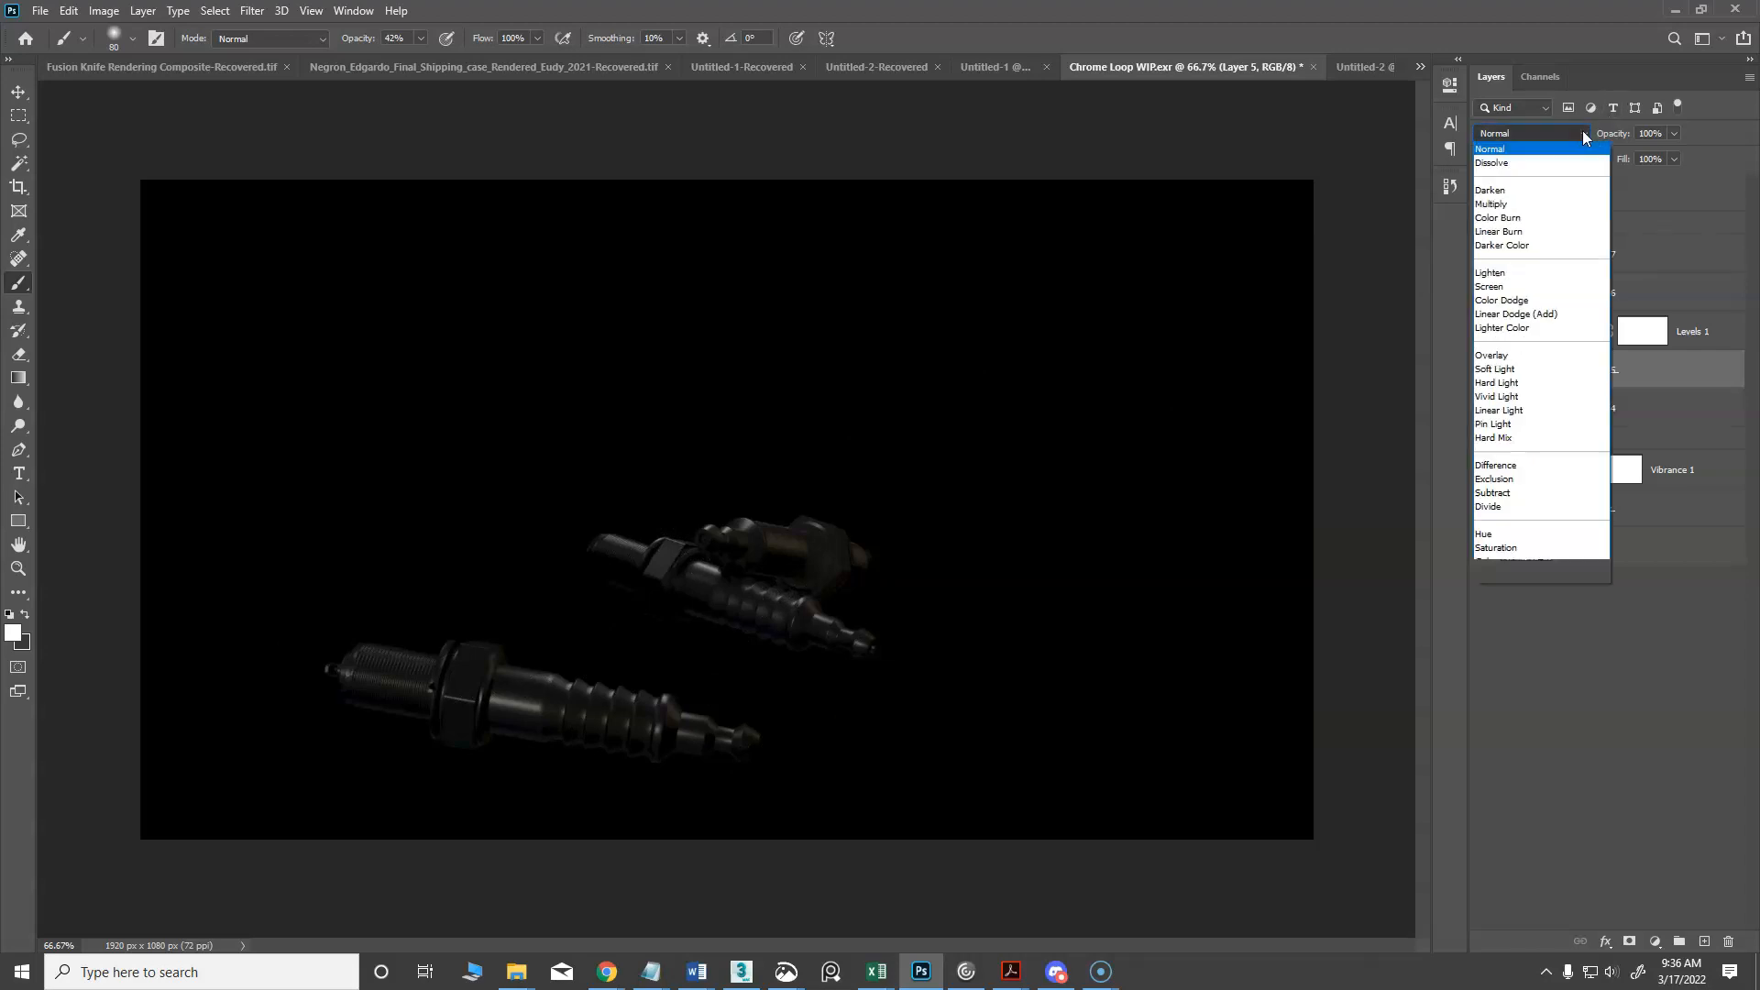
{"action": "left_click", "coordinate": [1493, 286]}
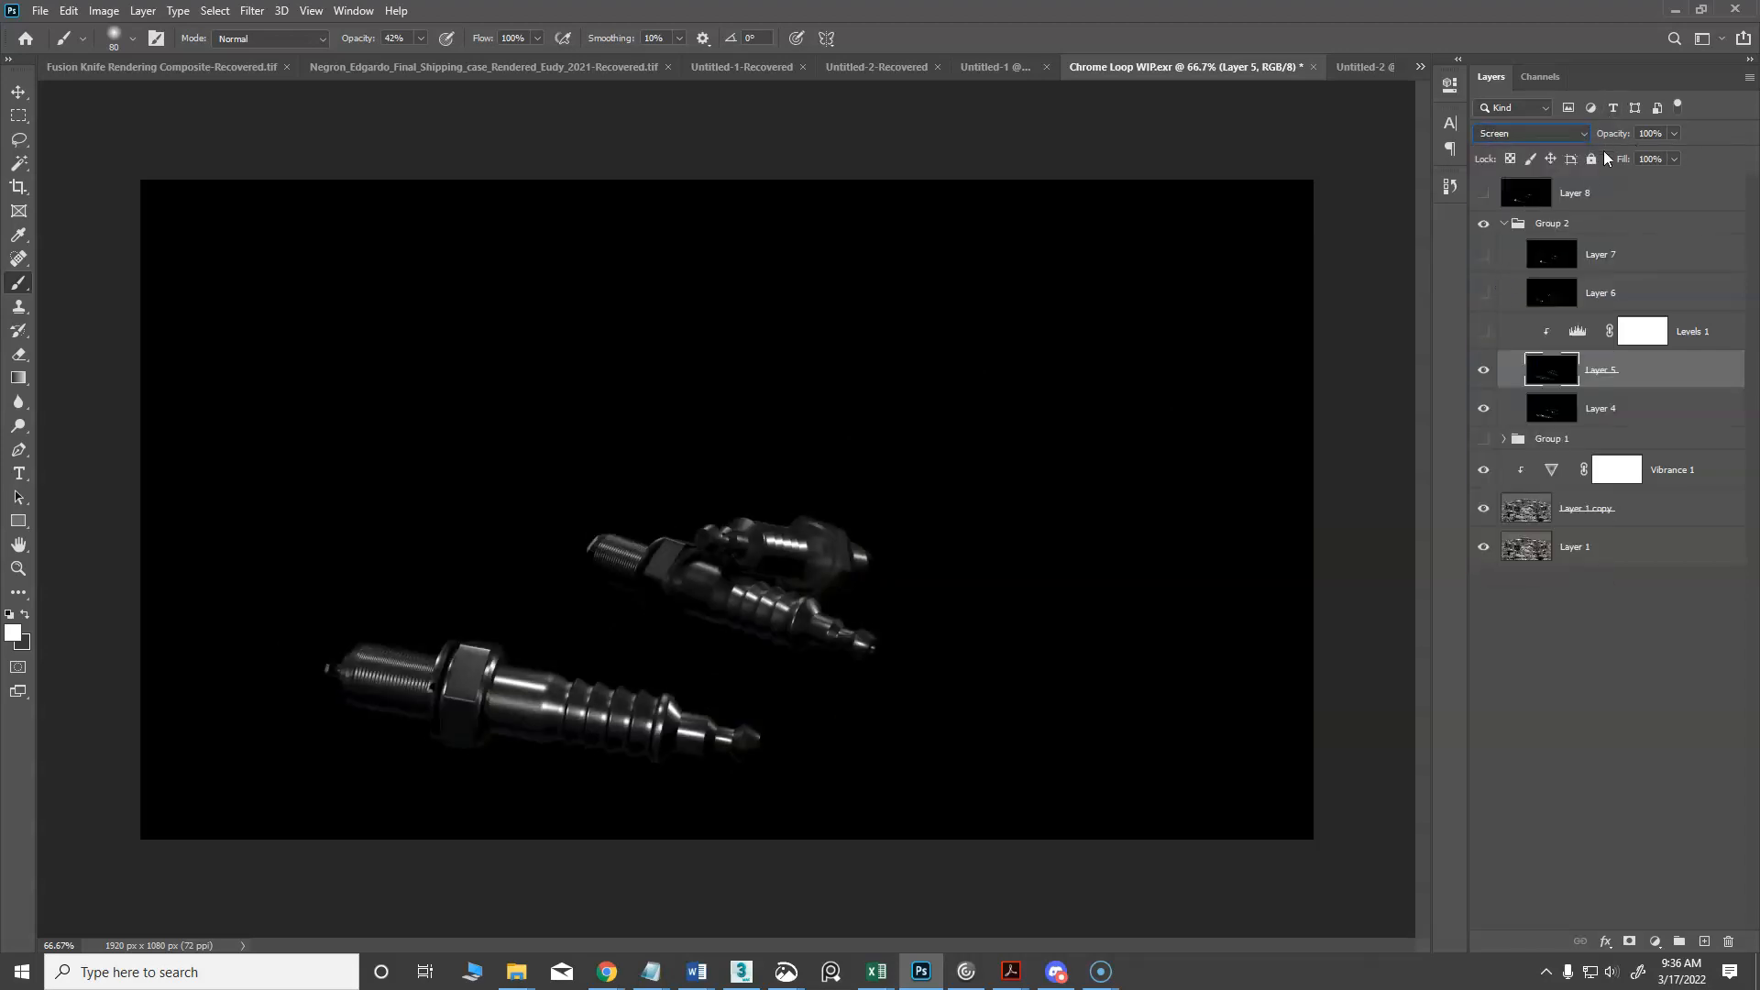
{"action": "left_click", "coordinate": [1612, 414]}
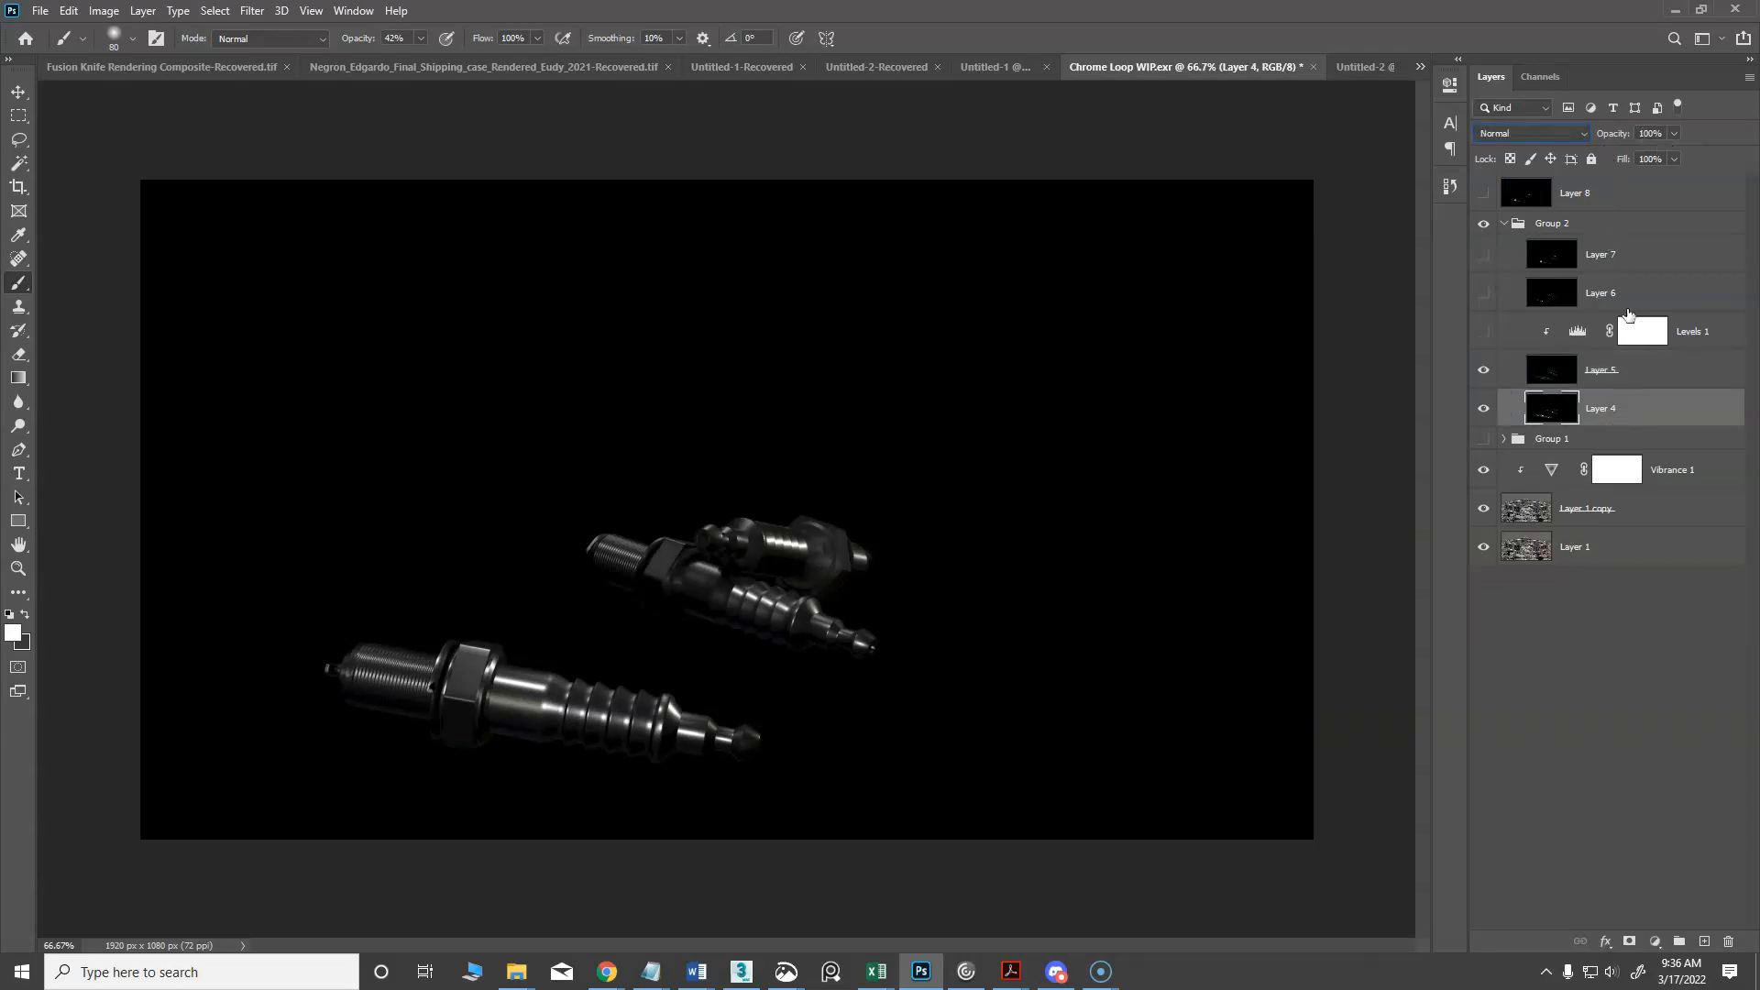
{"action": "left_click", "coordinate": [1483, 369]}
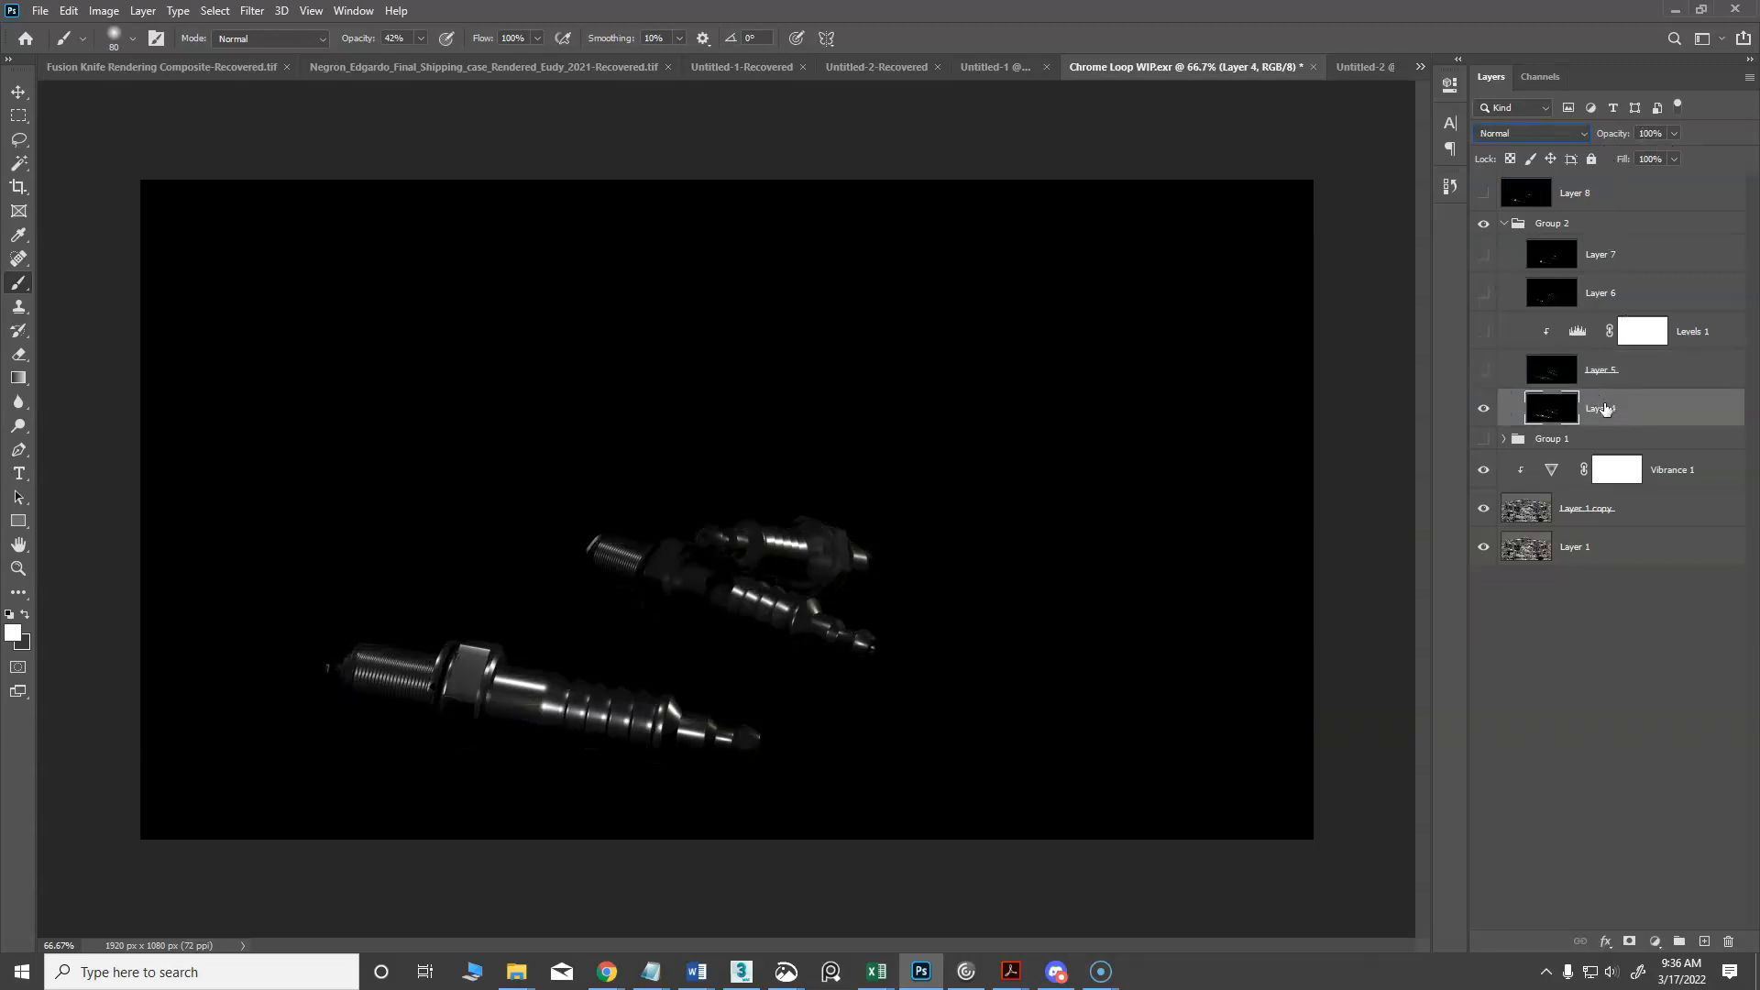
{"action": "left_click", "coordinate": [1525, 133]}
{"action": "left_click", "coordinate": [1495, 287]}
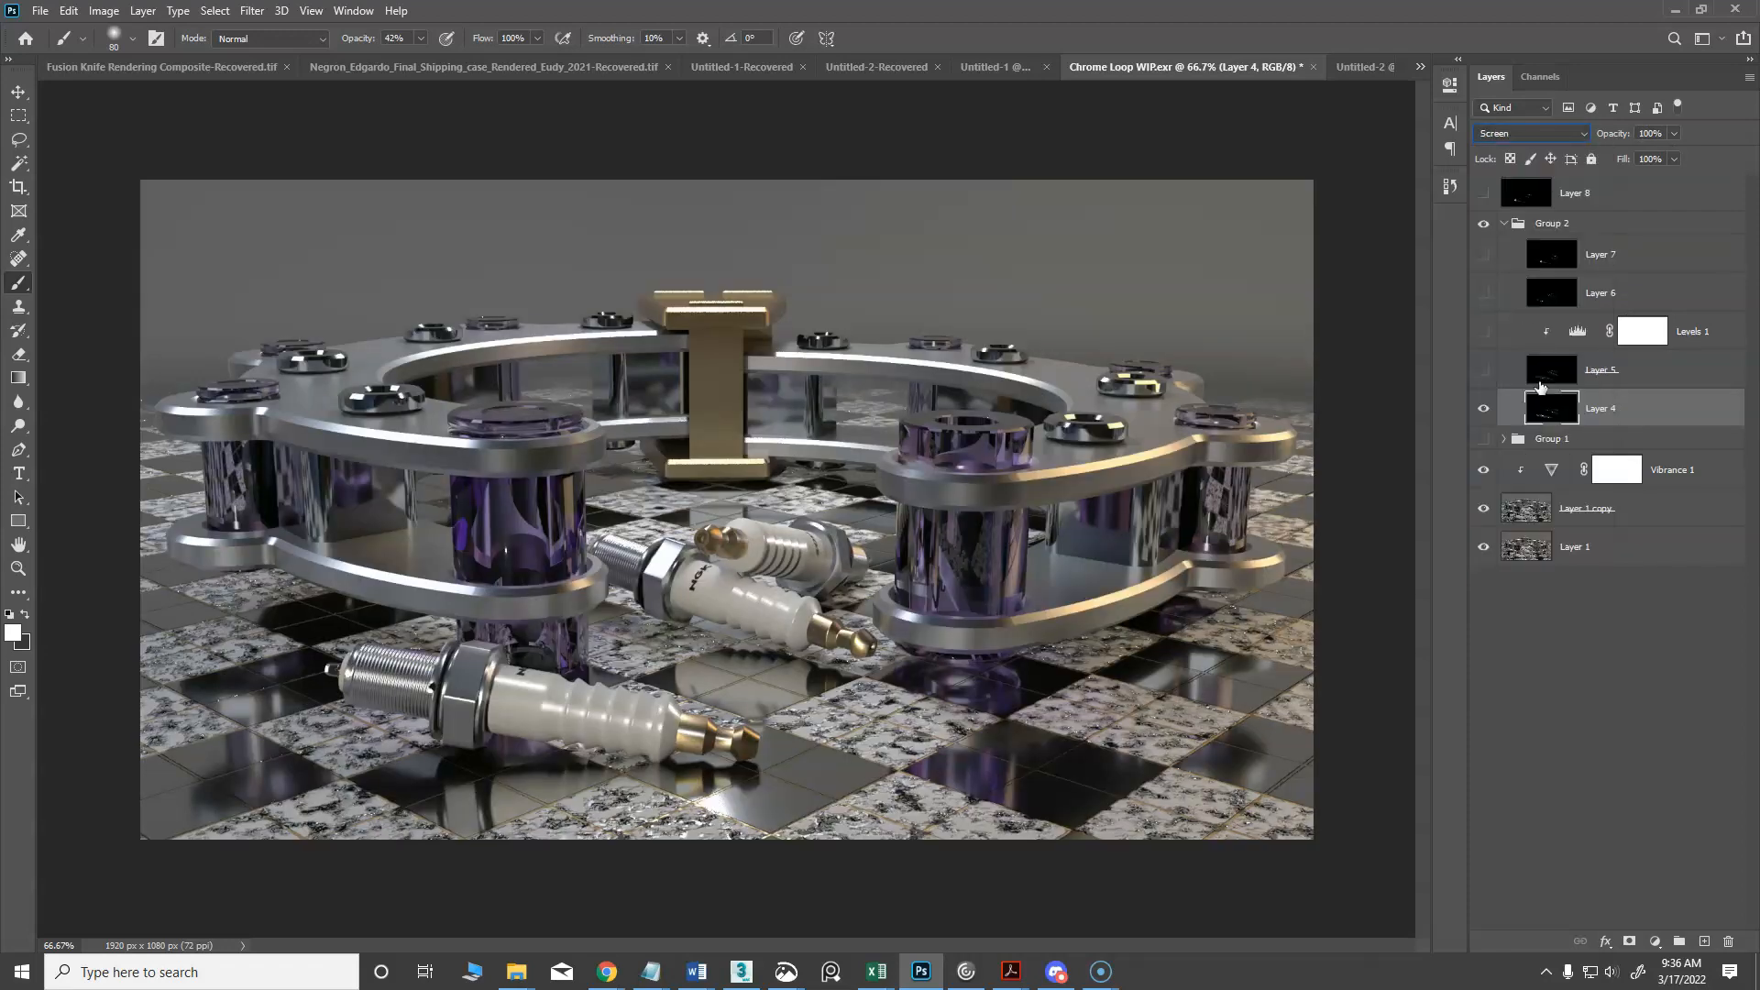
Toggle Layer 4 to compare its highlights, leave it hidden, and show Layer 5 with its Levels 1 adjustment
{"action": "left_click", "coordinate": [1485, 408]}
{"action": "left_click", "coordinate": [1483, 409]}
{"action": "left_click", "coordinate": [1482, 409]}
{"action": "left_click", "coordinate": [1482, 370]}
{"action": "left_click", "coordinate": [1598, 371]}
{"action": "left_click", "coordinate": [1483, 332]}
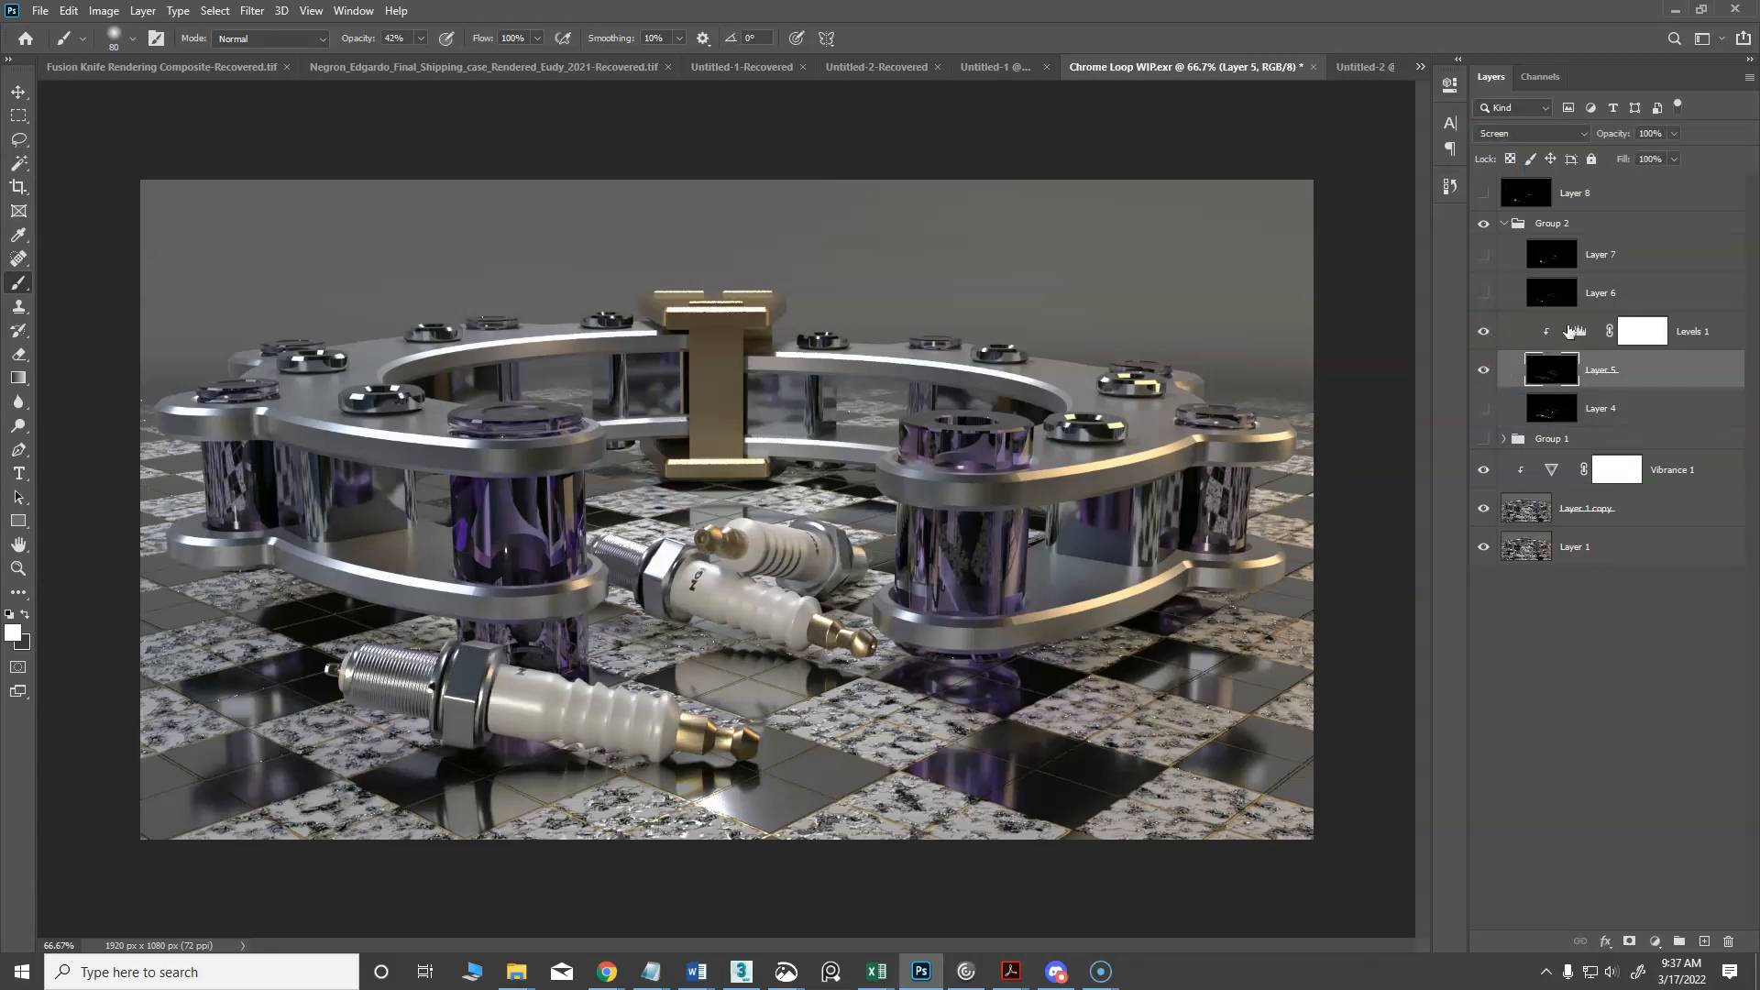
Toggle Layer 5 together with its Levels 1 adjustment to compare its highlights
{"action": "left_click", "coordinate": [1484, 370]}
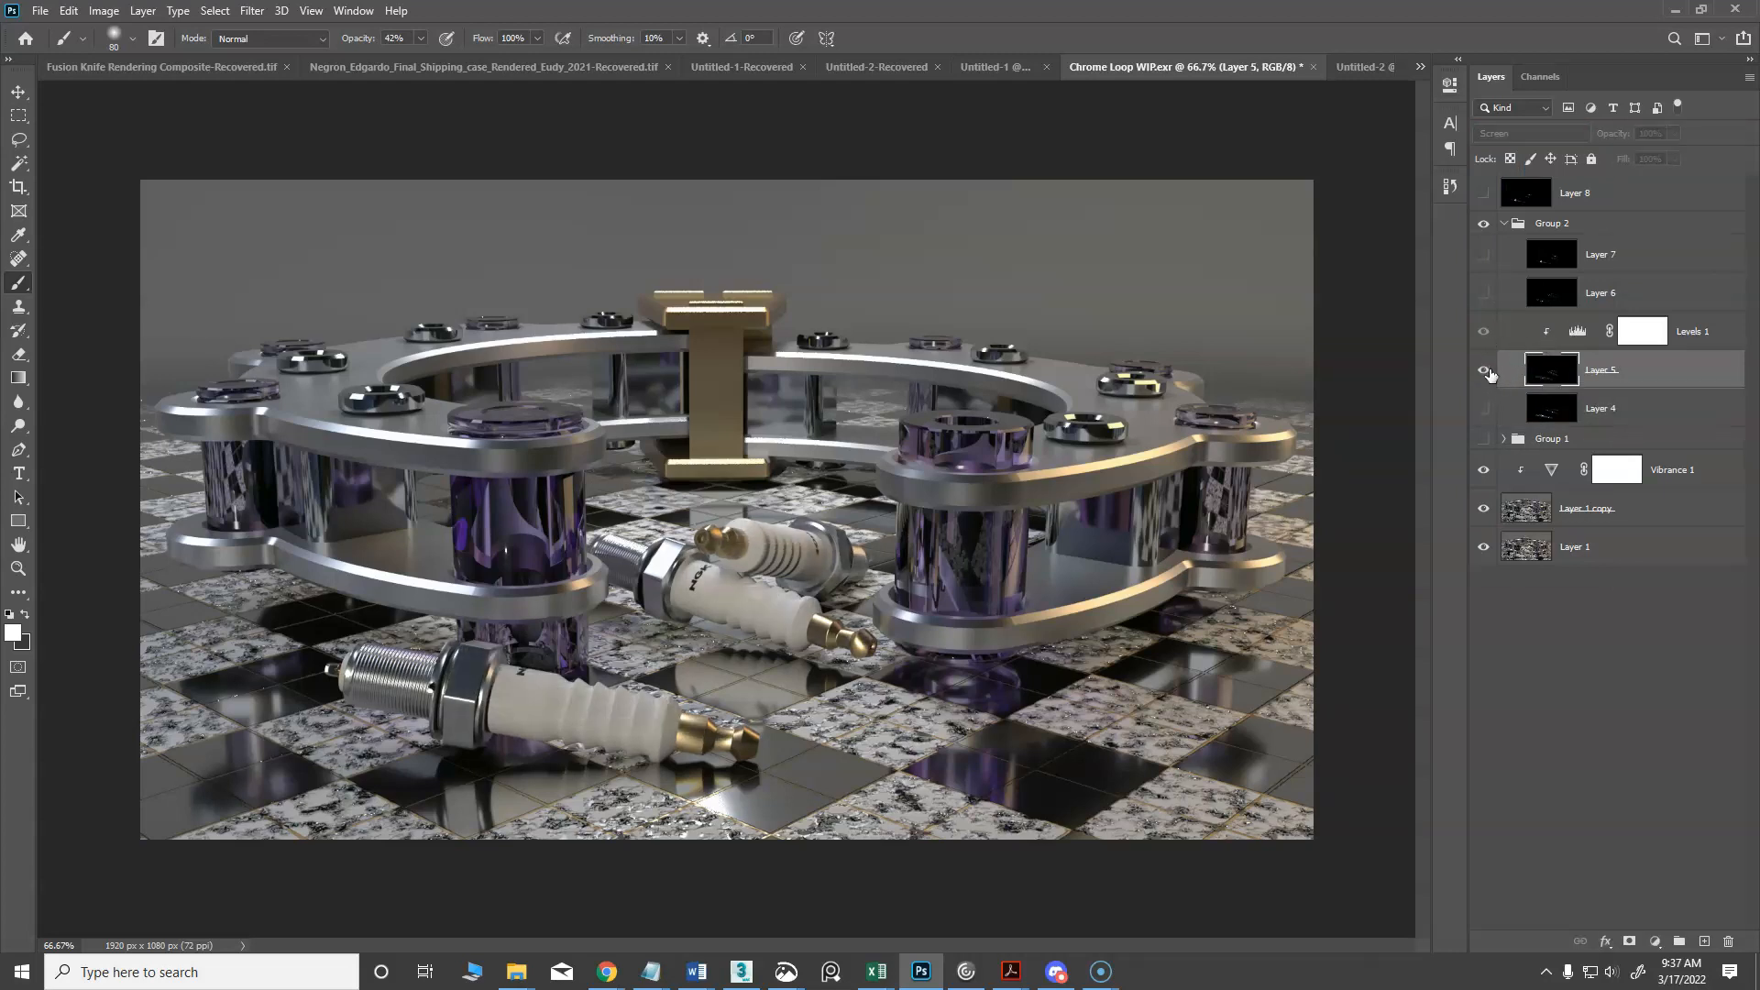
{"action": "left_click", "coordinate": [1484, 370]}
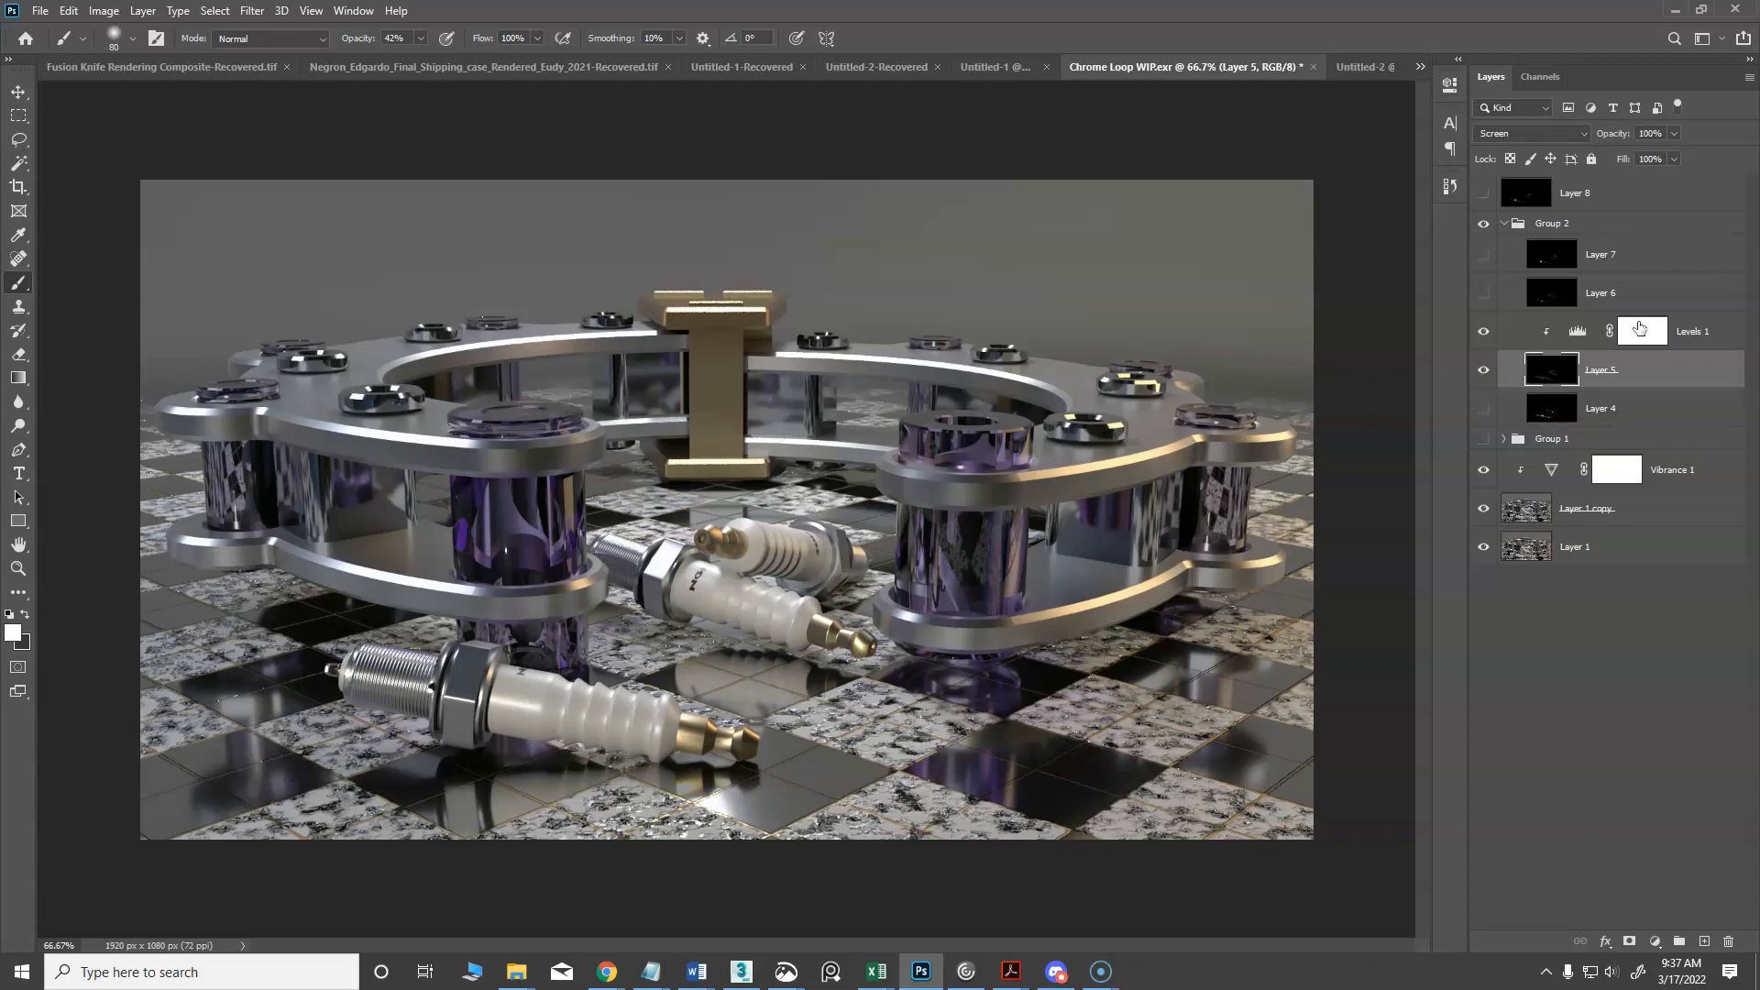
{"action": "left_click", "coordinate": [1548, 332]}
{"action": "left_click", "coordinate": [1582, 333]}
{"action": "double_click", "coordinate": [1583, 332]}
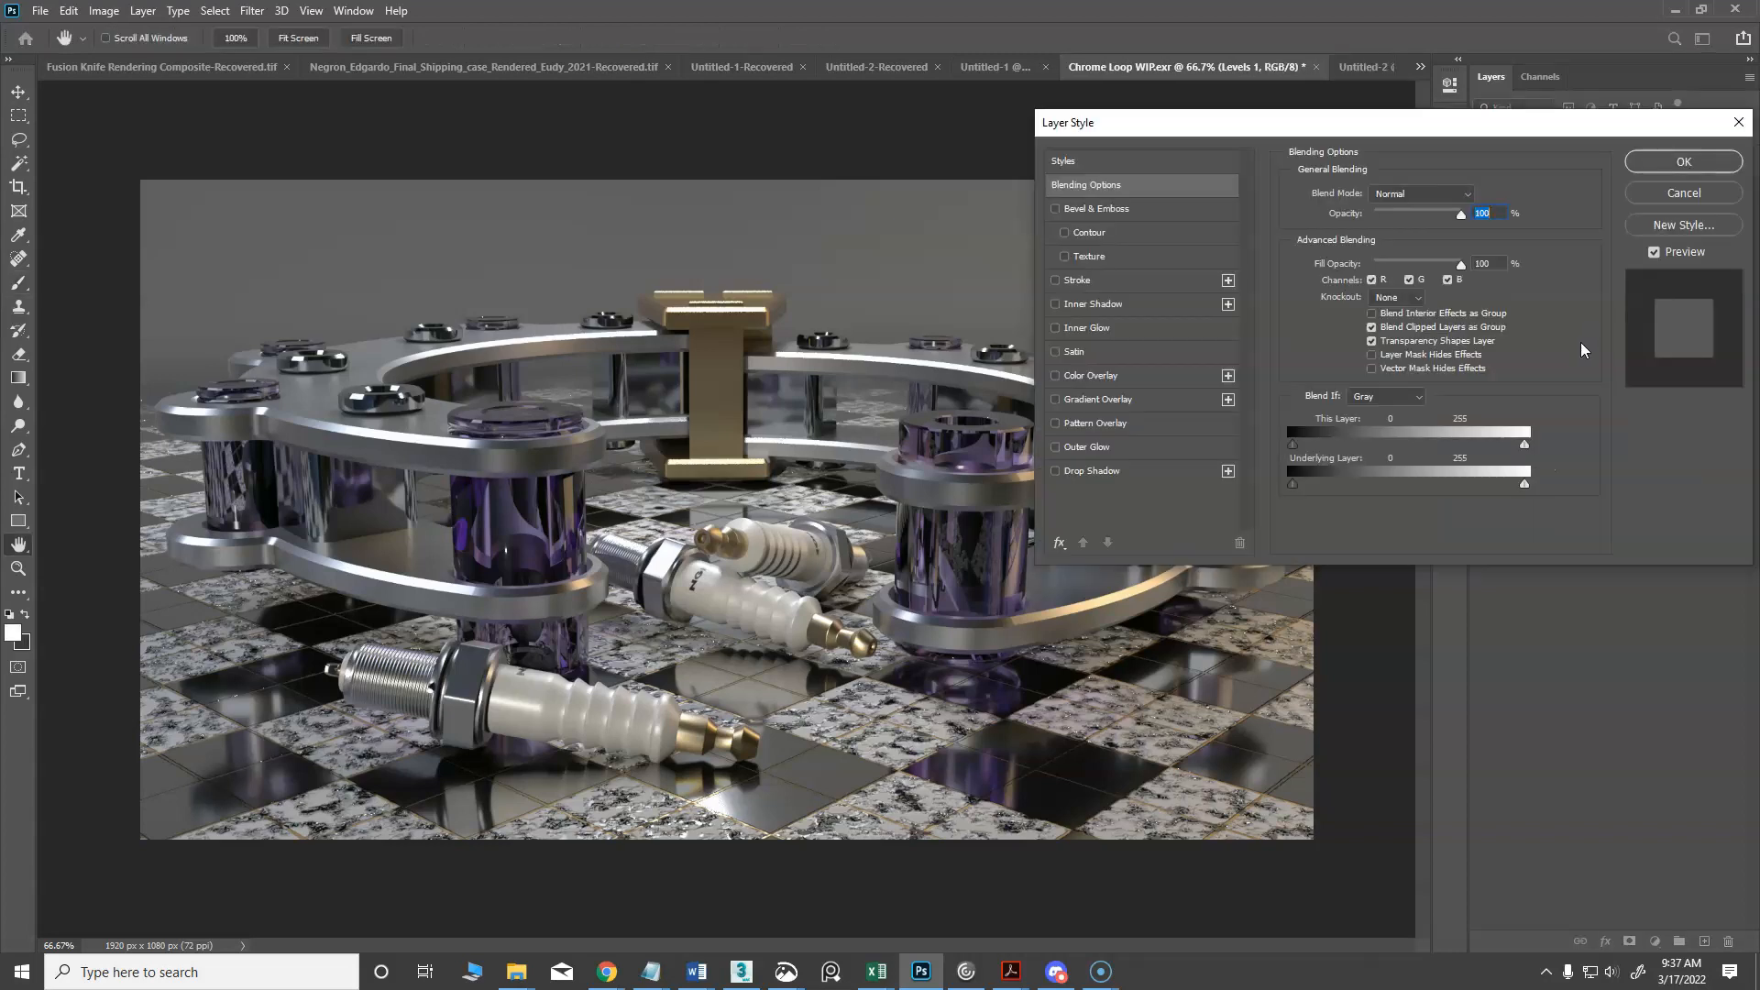
{"action": "left_click_drag", "start_coordinate": [1518, 134], "coordinate": [1380, 143]}
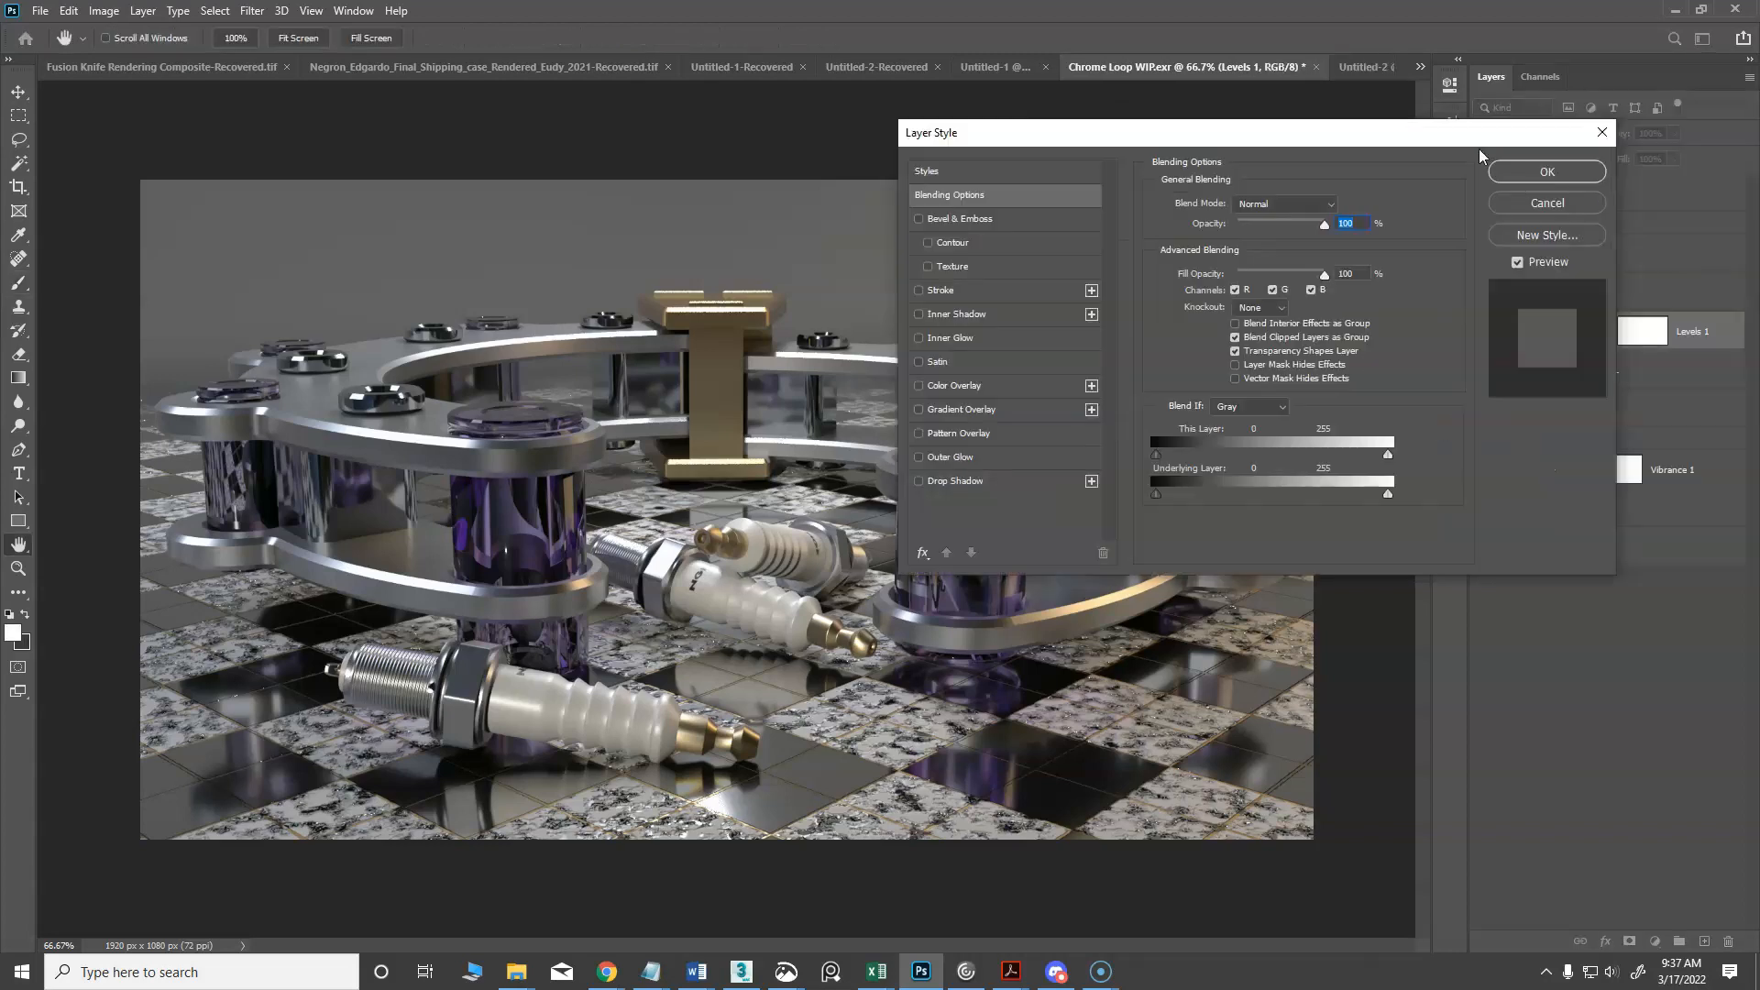
{"action": "left_click", "coordinate": [1532, 200]}
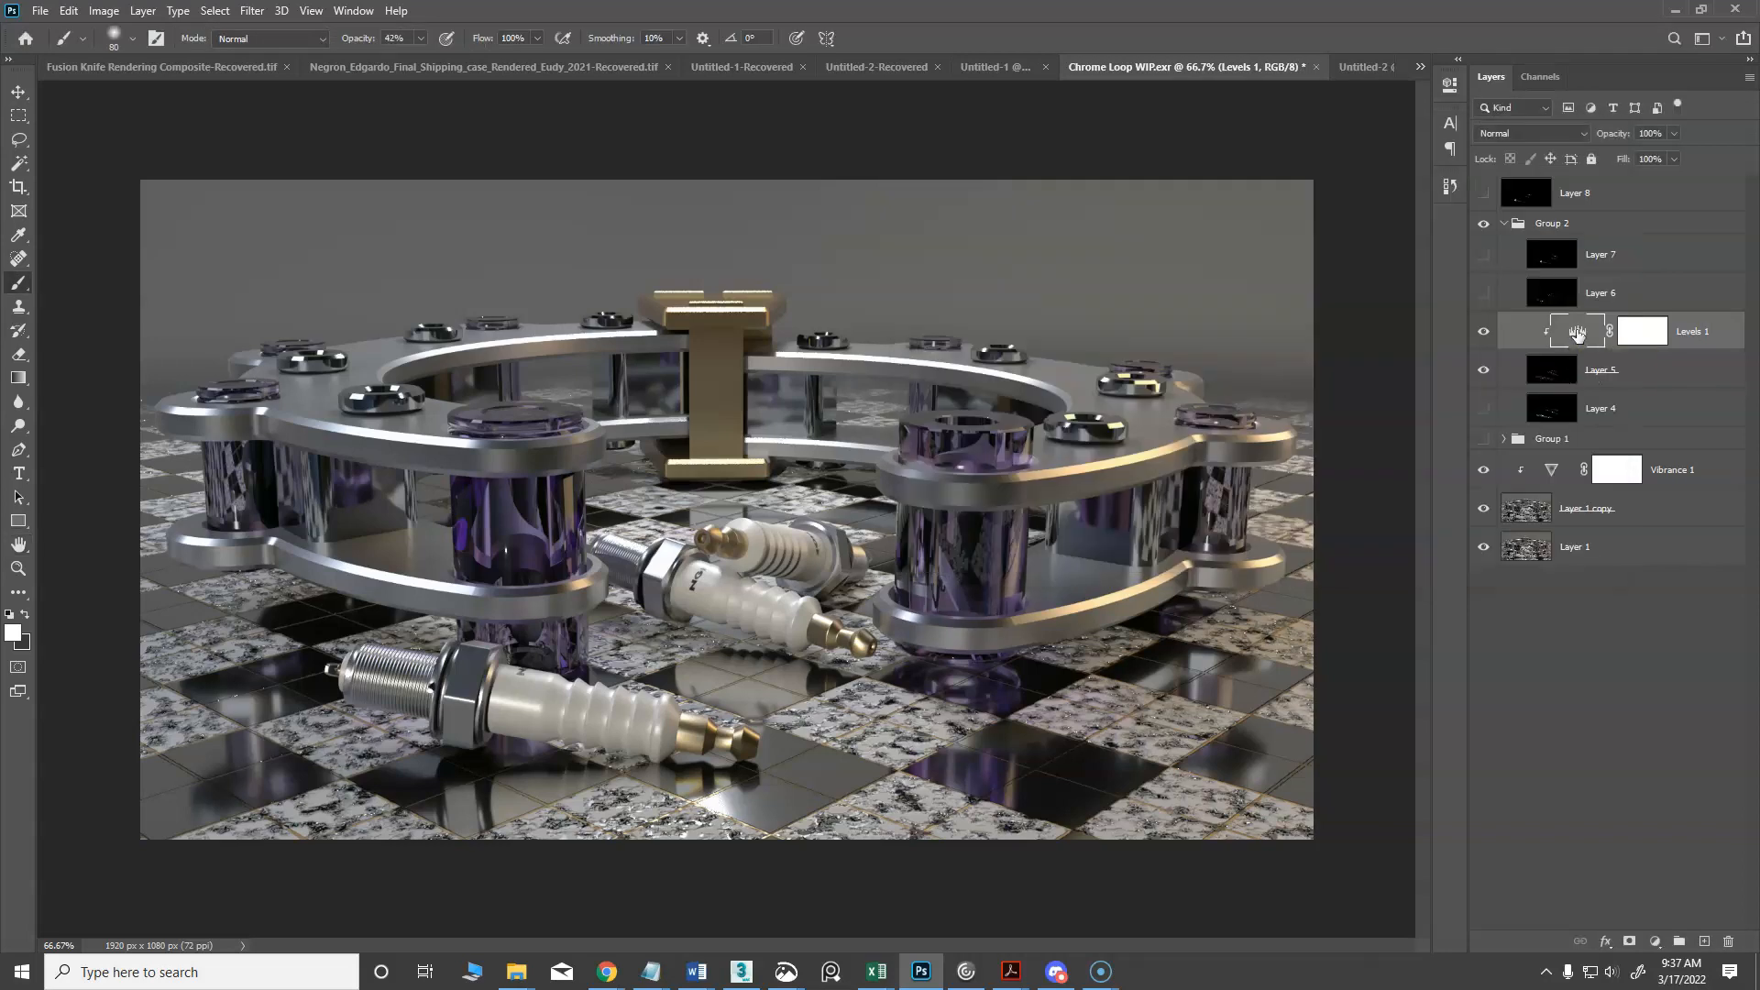
Examine the input levels of the Levels 1 adjustment clipped to Layer 5
{"action": "double_click", "coordinate": [1576, 333]}
{"action": "mouse_move", "coordinate": [1298, 270]}
{"action": "left_mouse_down"}
{"action": "mouse_move", "coordinate": [1382, 269]}
{"action": "mouse_move", "coordinate": [1268, 273]}
{"action": "mouse_move", "coordinate": [1349, 281]}
{"action": "mouse_move", "coordinate": [1301, 281]}
{"action": "left_mouse_up"}
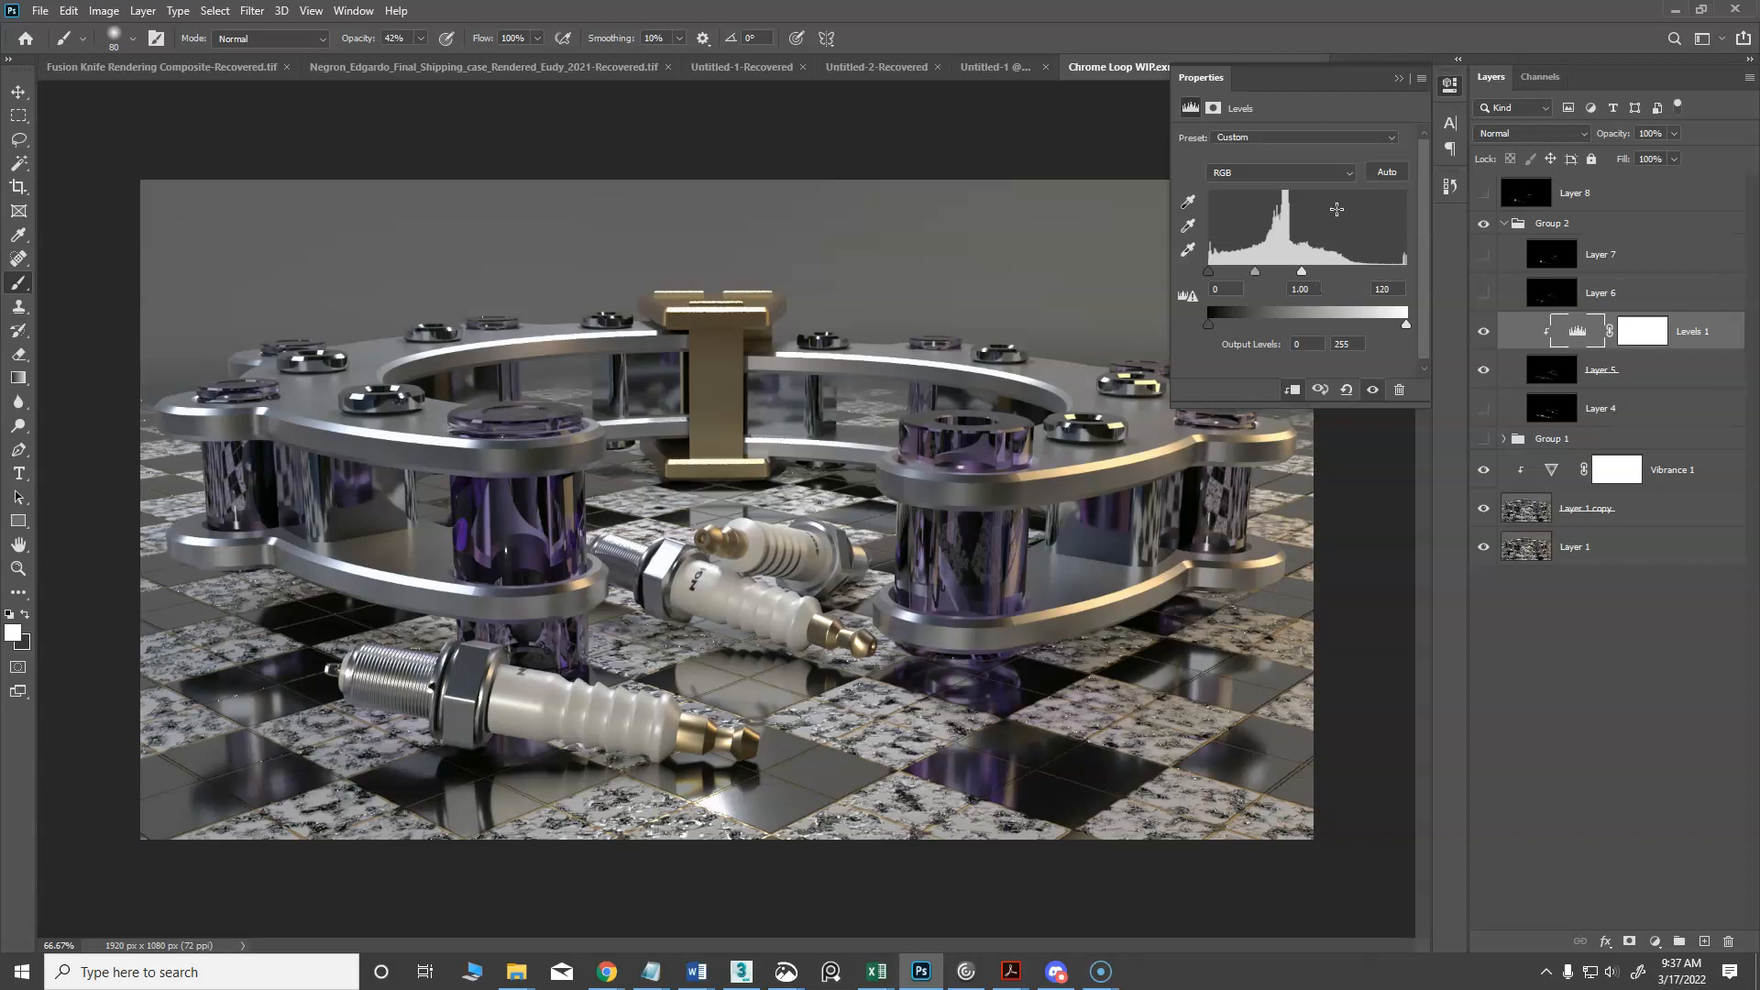
{"action": "left_click", "coordinate": [1398, 78]}
Show Layer 6 in Normal blend mode to view its highlight pass on its own
{"action": "left_click", "coordinate": [1613, 294]}
{"action": "left_click", "coordinate": [1482, 295]}
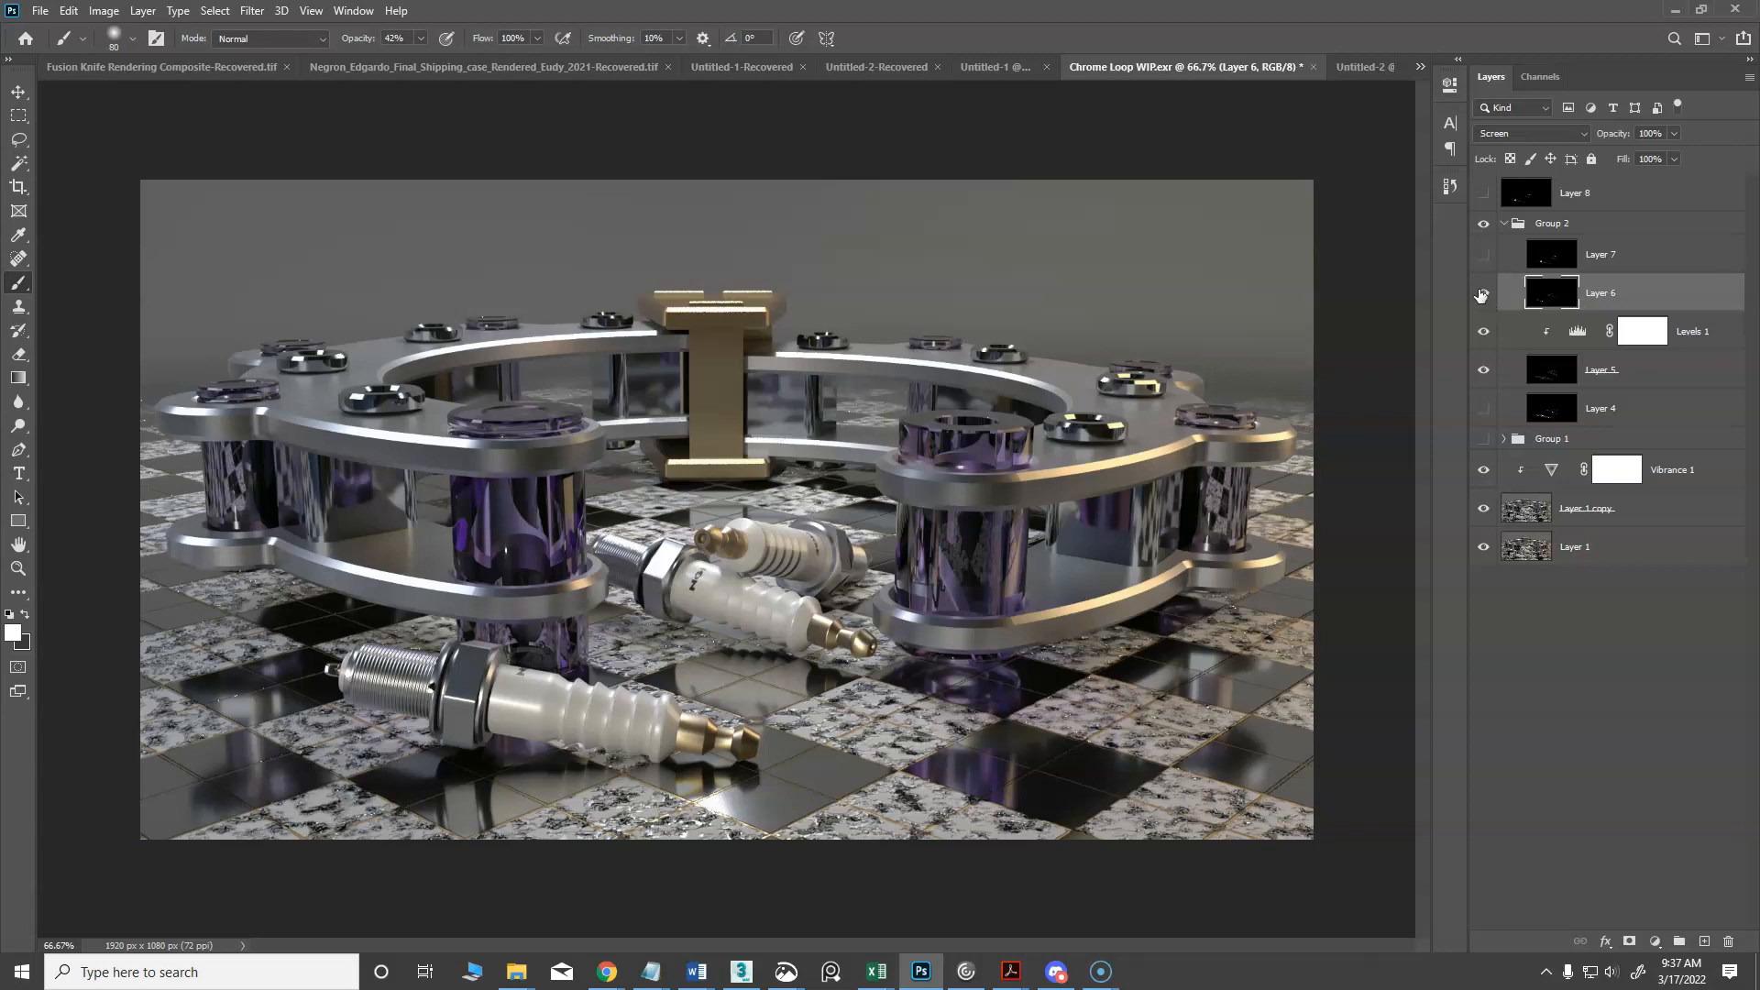
{"action": "left_click", "coordinate": [1526, 132]}
{"action": "left_click", "coordinate": [1522, 146]}
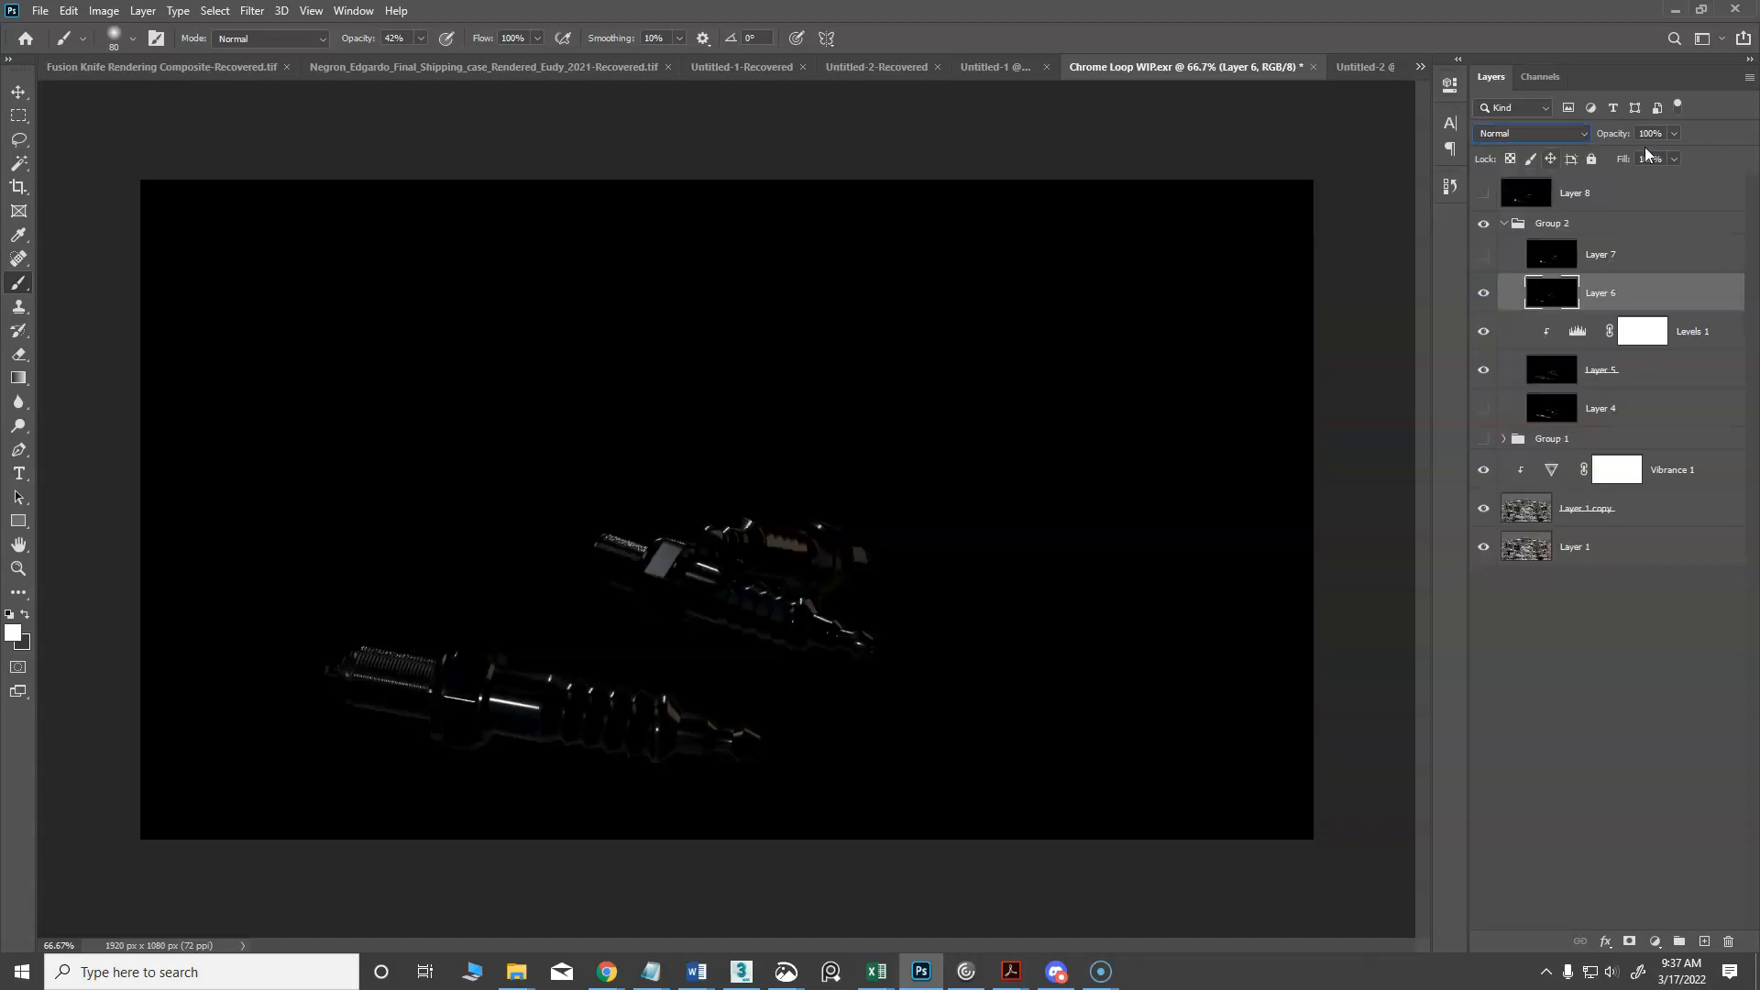
{"action": "left_click", "coordinate": [1674, 196]}
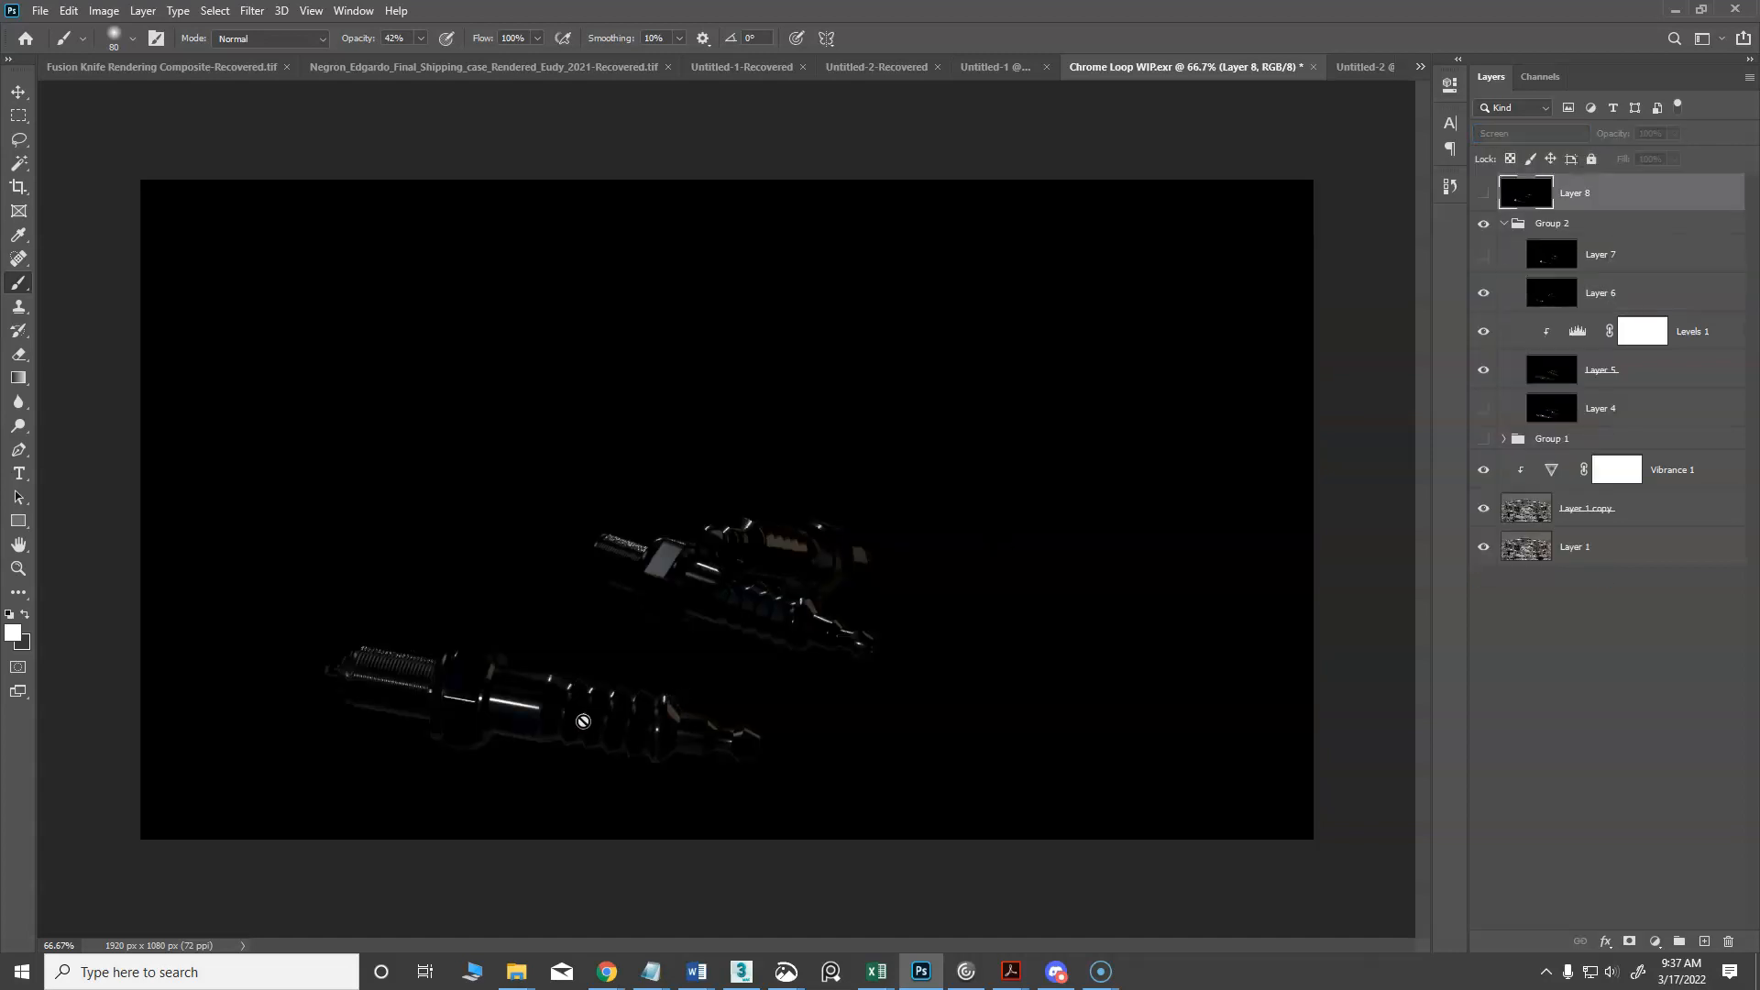
Show Layer 7 and toggle its visibility repeatedly to compare its highlights with those of Layer 6
{"action": "left_click", "coordinate": [1483, 254]}
{"action": "left_click", "coordinate": [1550, 245]}
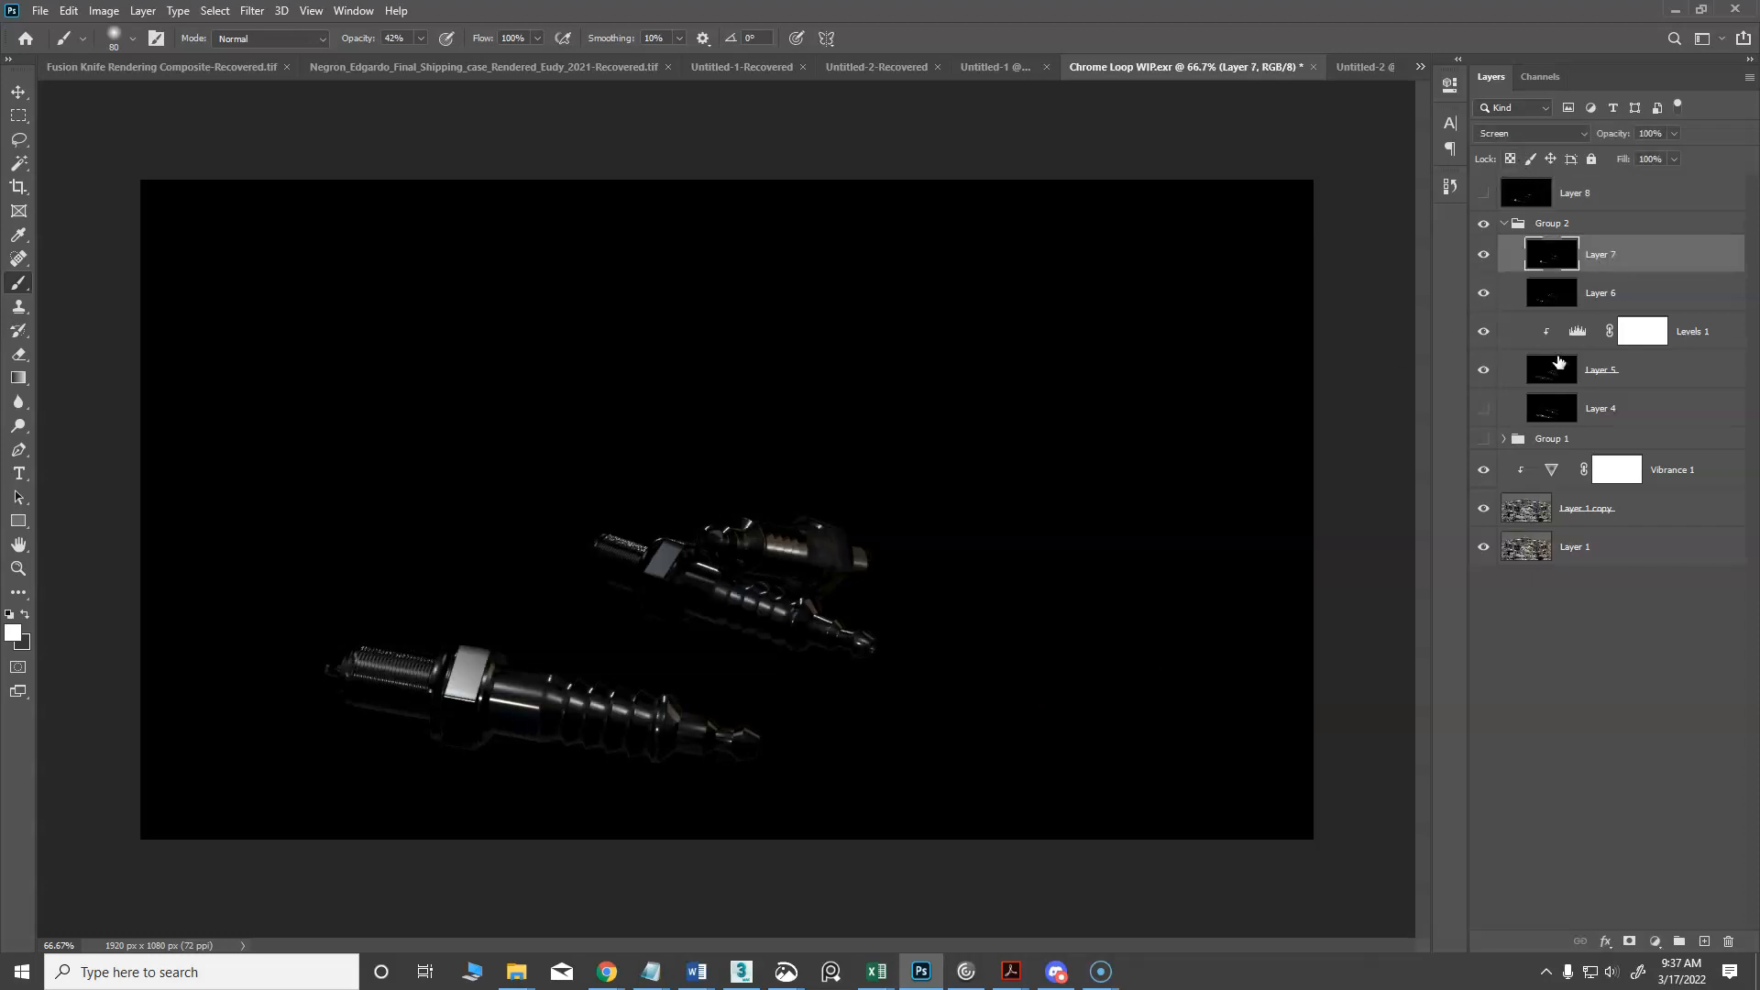
{"action": "left_click", "coordinate": [1485, 255]}
{"action": "left_click", "coordinate": [1486, 255]}
{"action": "left_click", "coordinate": [1485, 255]}
{"action": "left_click", "coordinate": [1484, 255]}
{"action": "left_click", "coordinate": [1485, 255]}
{"action": "left_click", "coordinate": [1485, 255]}
{"action": "left_click", "coordinate": [1583, 296]}
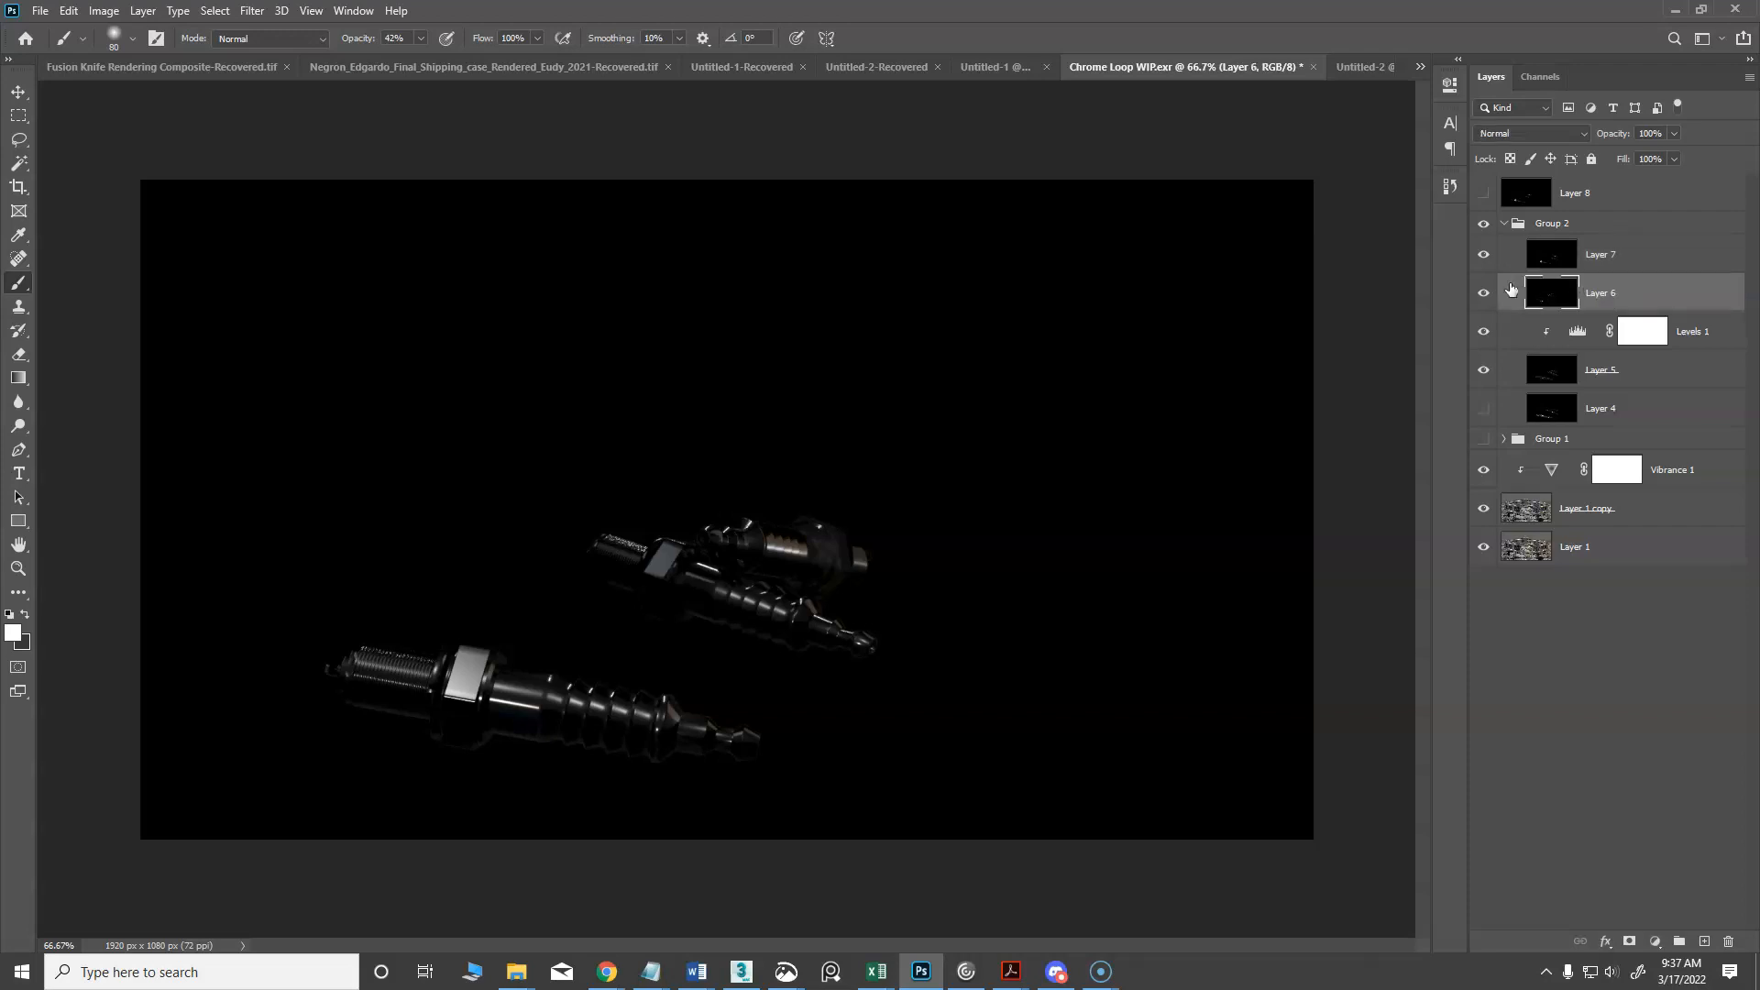
{"action": "left_click", "coordinate": [1485, 255]}
{"action": "left_click", "coordinate": [1485, 255]}
Hide Layer 6 and show Layer 4 so its highlights add to the composite
{"action": "left_click", "coordinate": [1482, 293]}
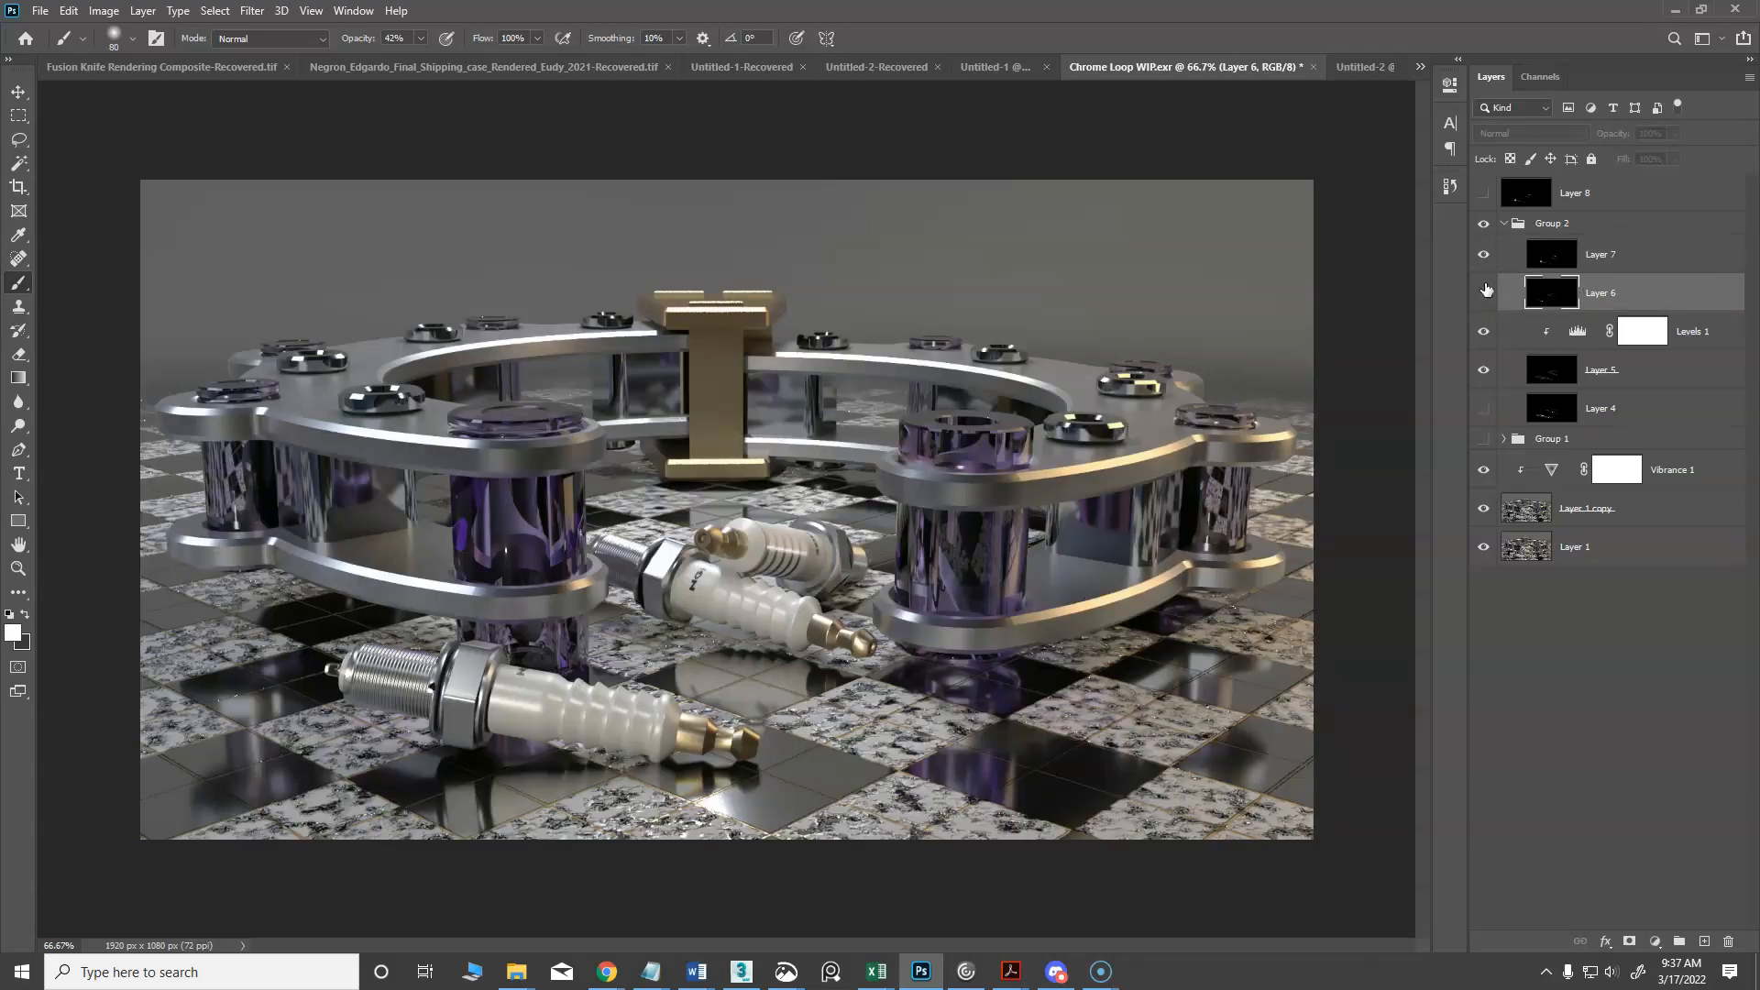
{"action": "left_click", "coordinate": [1483, 408]}
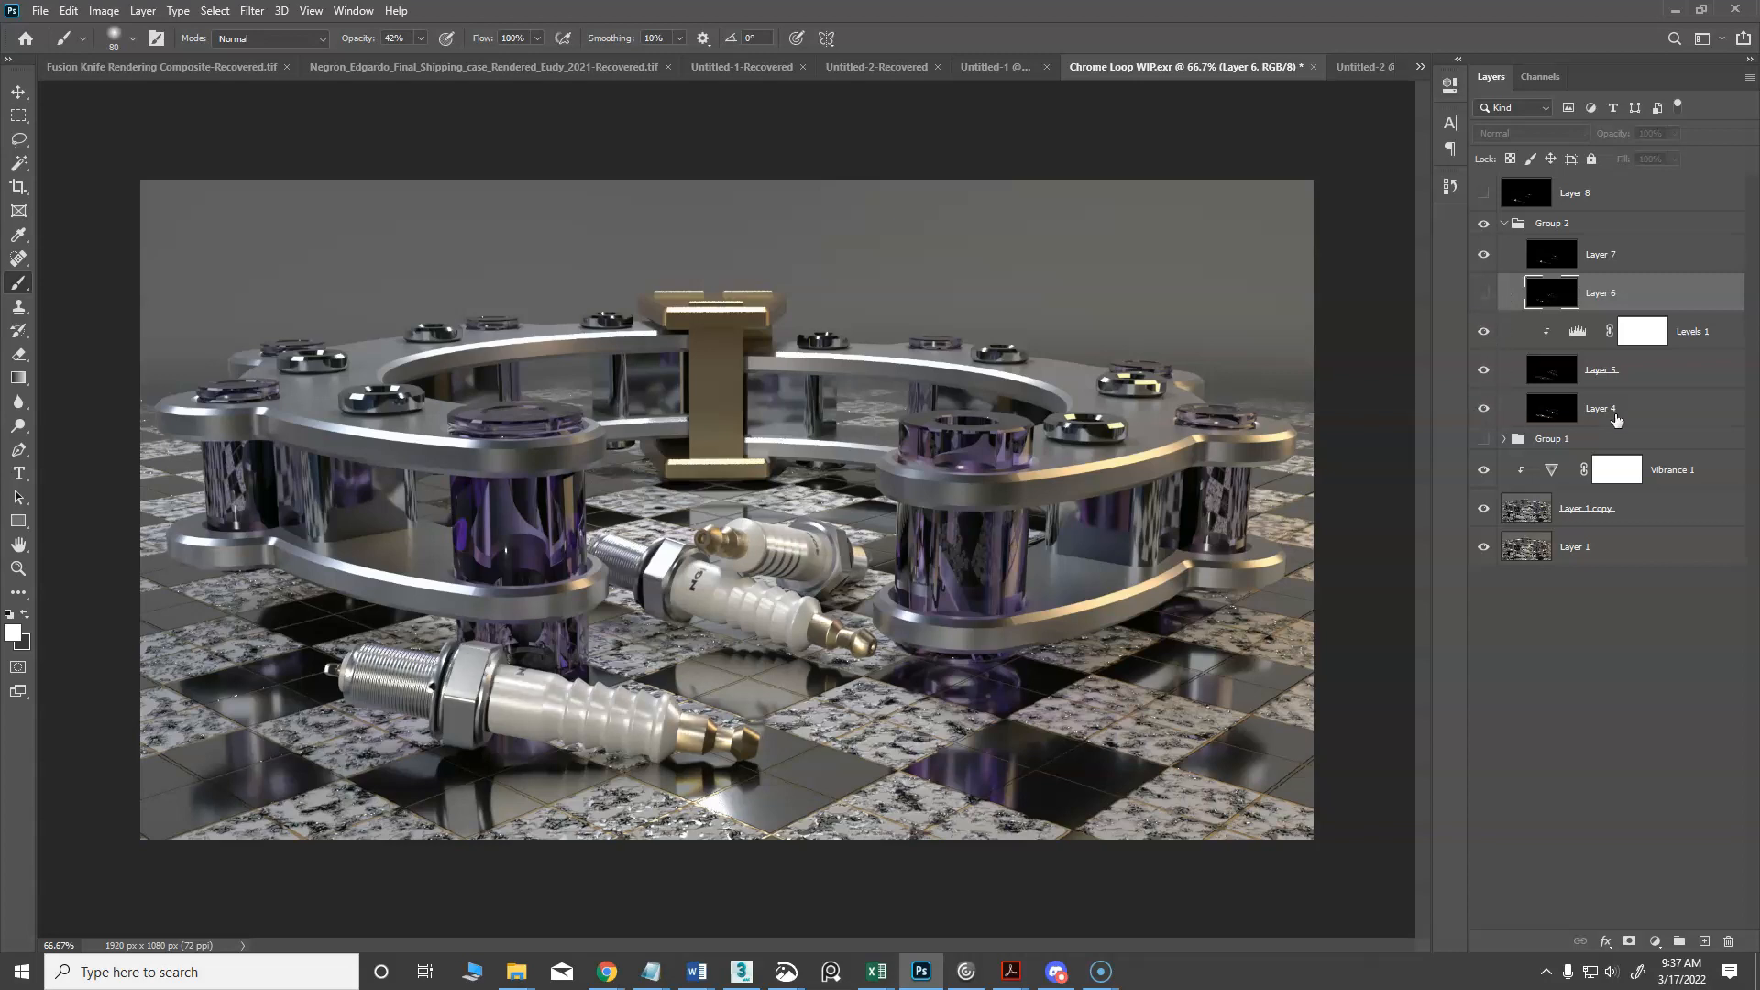
{"action": "left_click", "coordinate": [1641, 407]}
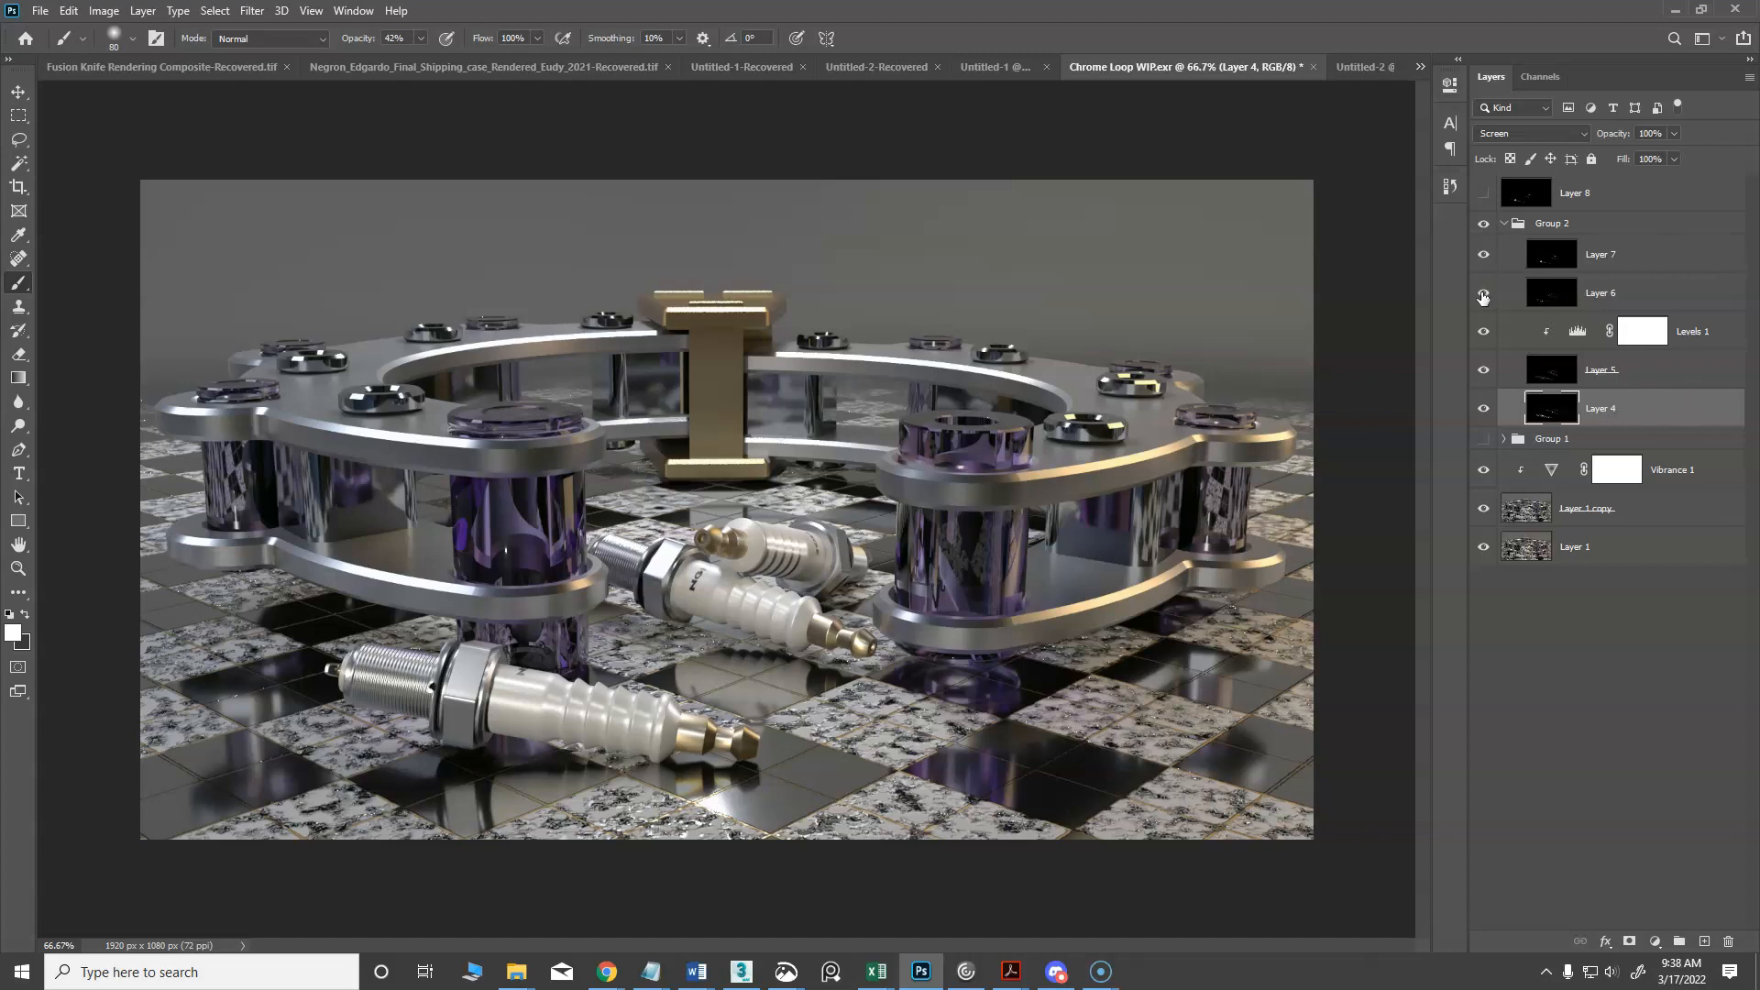
Show Layer 6 and set its blend mode to Screen
{"action": "left_click", "coordinate": [1483, 295]}
{"action": "left_click", "coordinate": [1622, 293]}
{"action": "left_click", "coordinate": [1542, 135]}
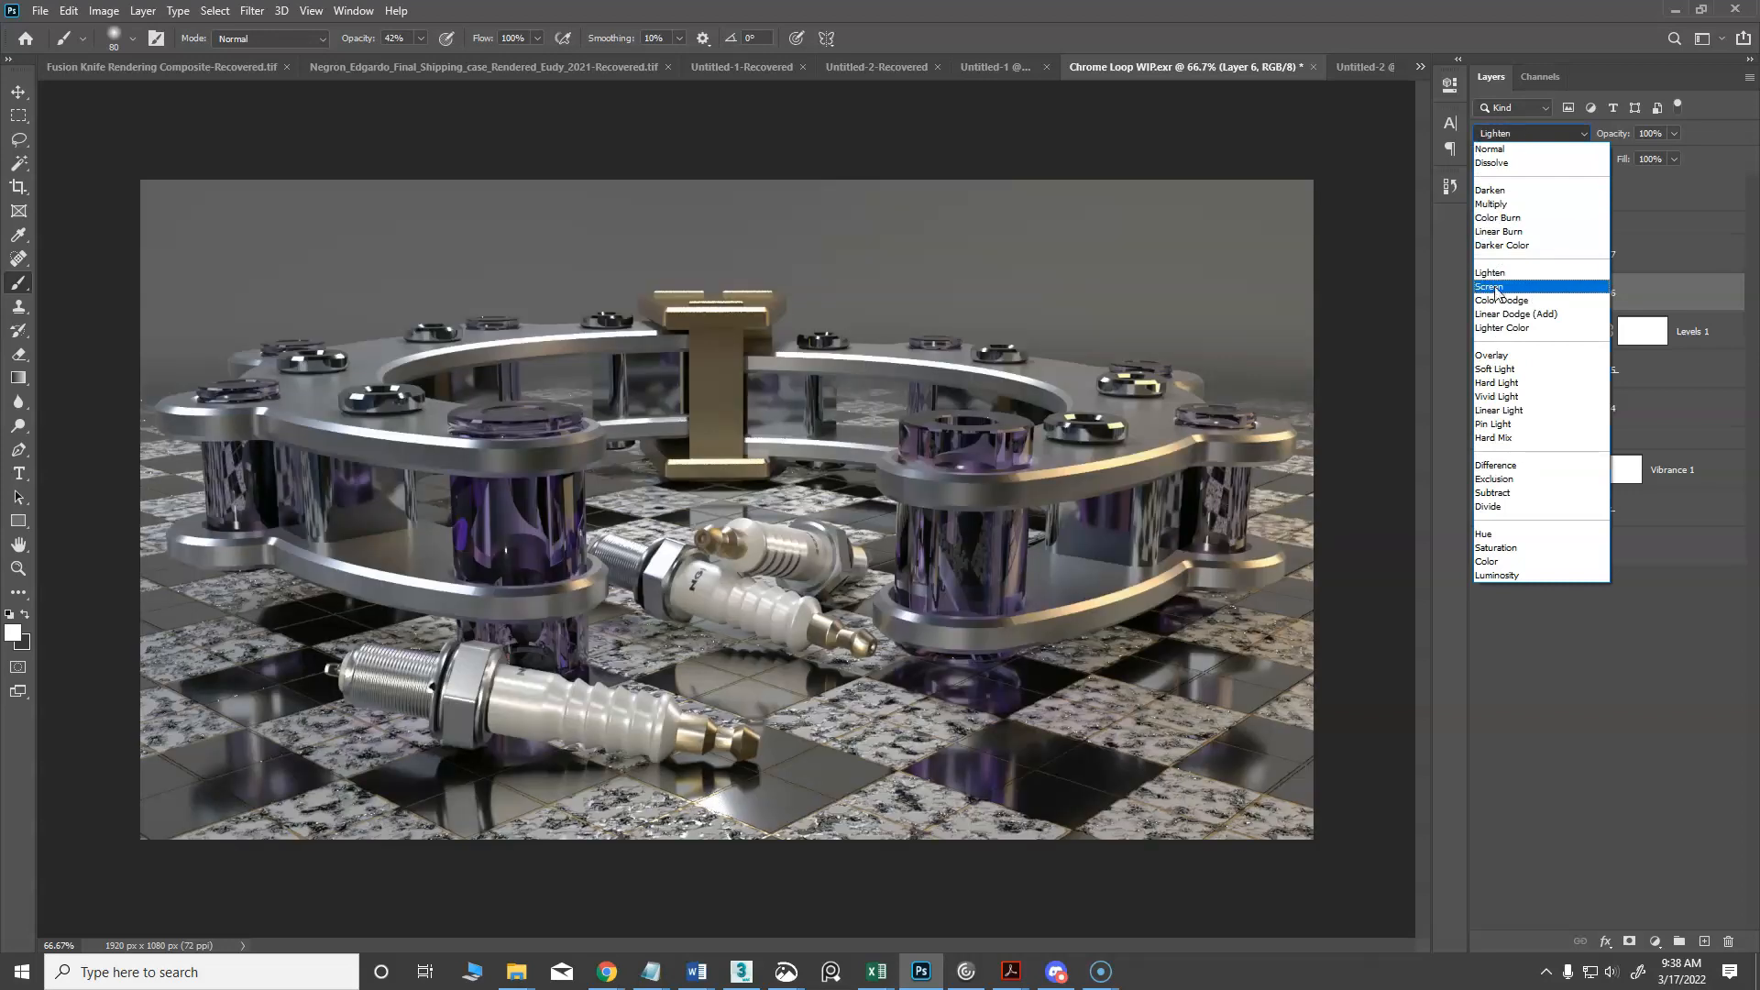
{"action": "left_click", "coordinate": [1503, 286]}
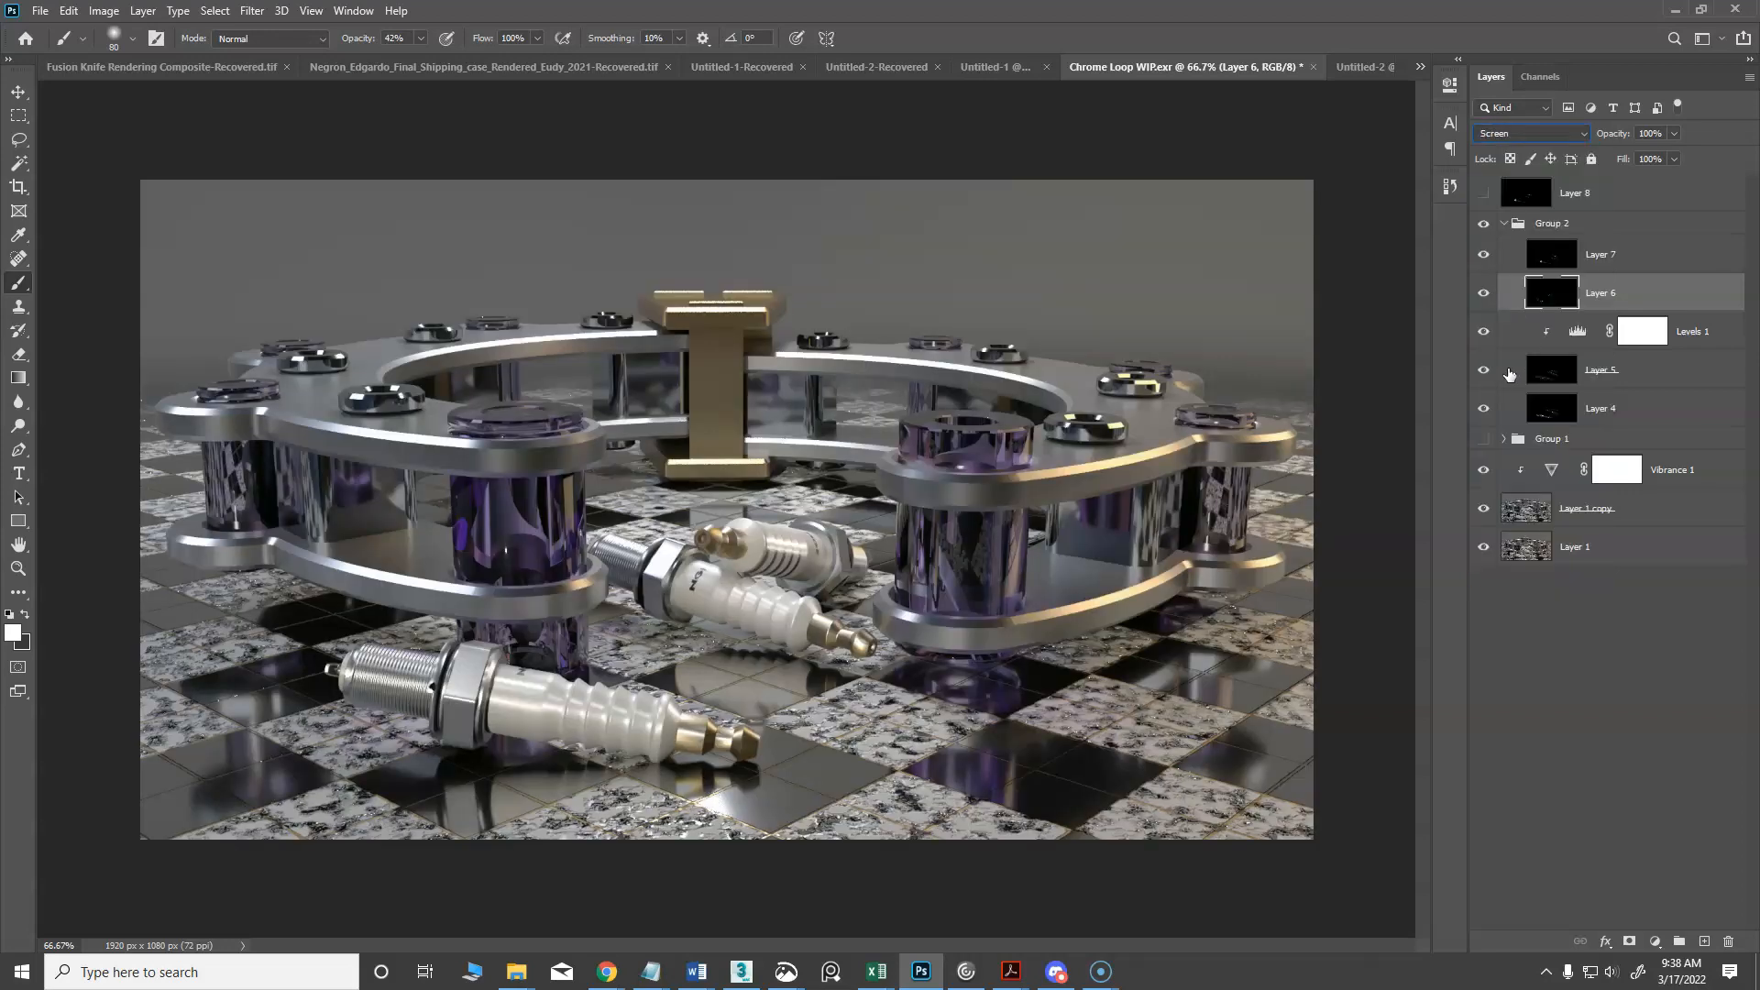
Toggle Group 2 to compare the image with and without the combined highlights, collapse the group, and leave it shown
{"action": "left_click", "coordinate": [1633, 256]}
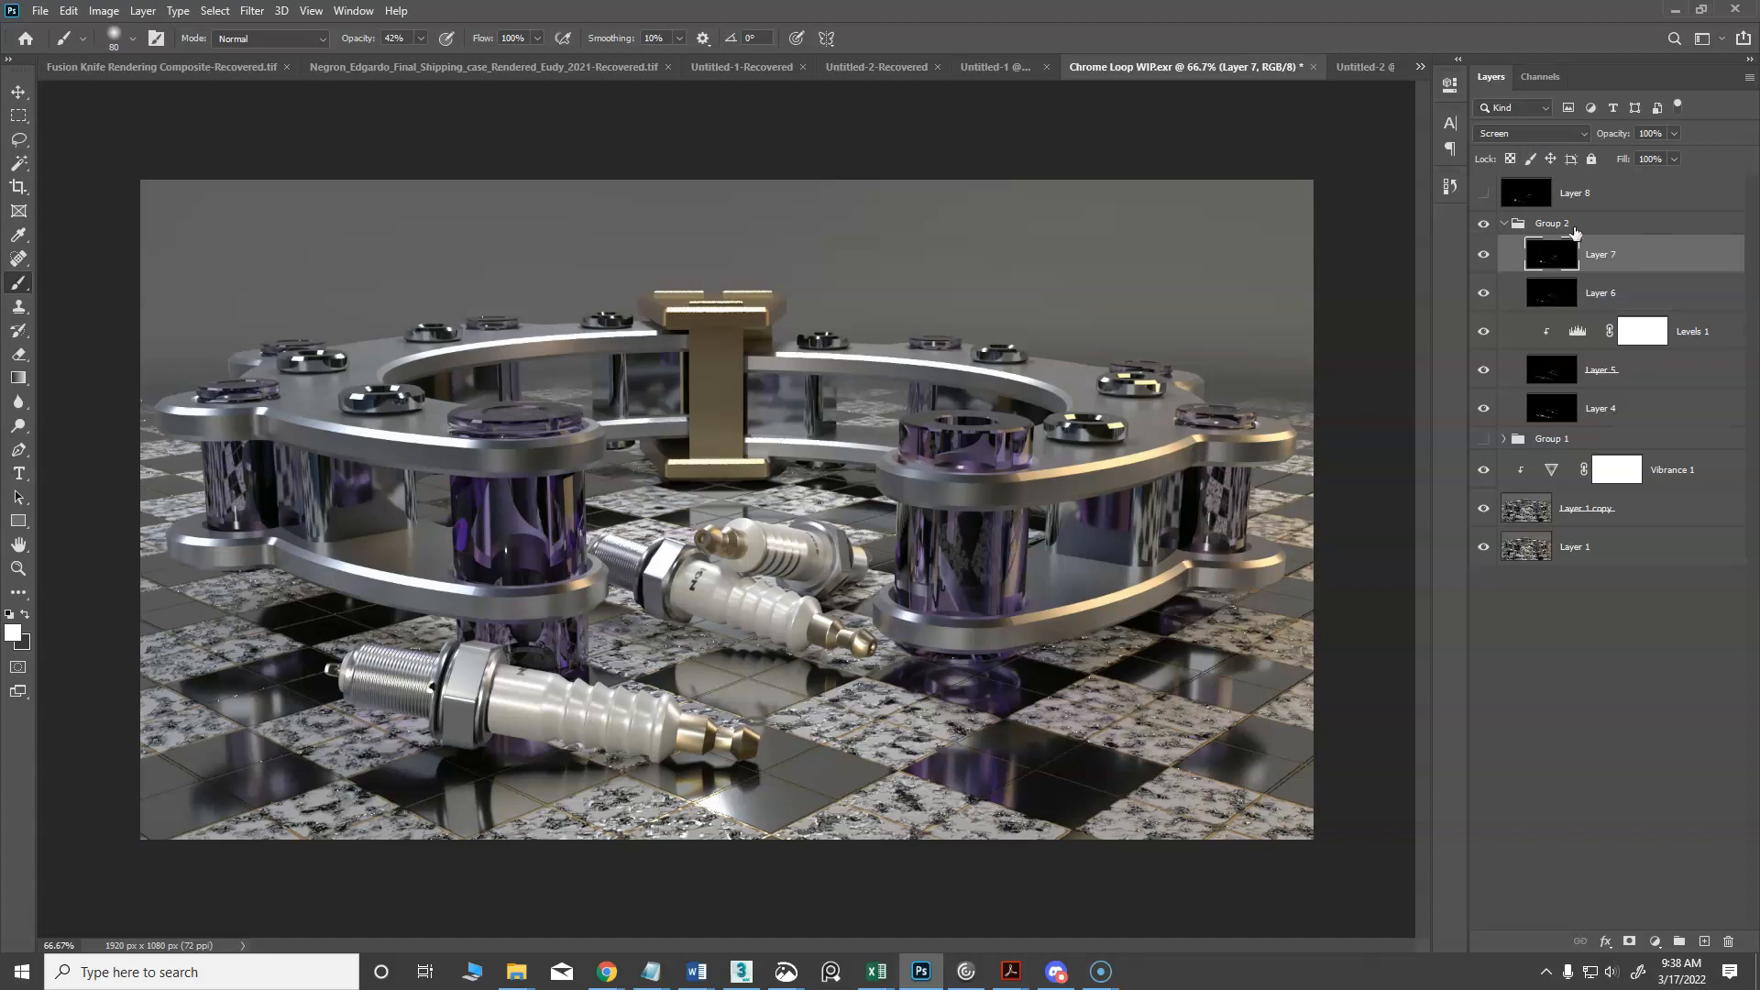
{"action": "left_click", "coordinate": [1481, 229]}
{"action": "left_click", "coordinate": [1481, 229]}
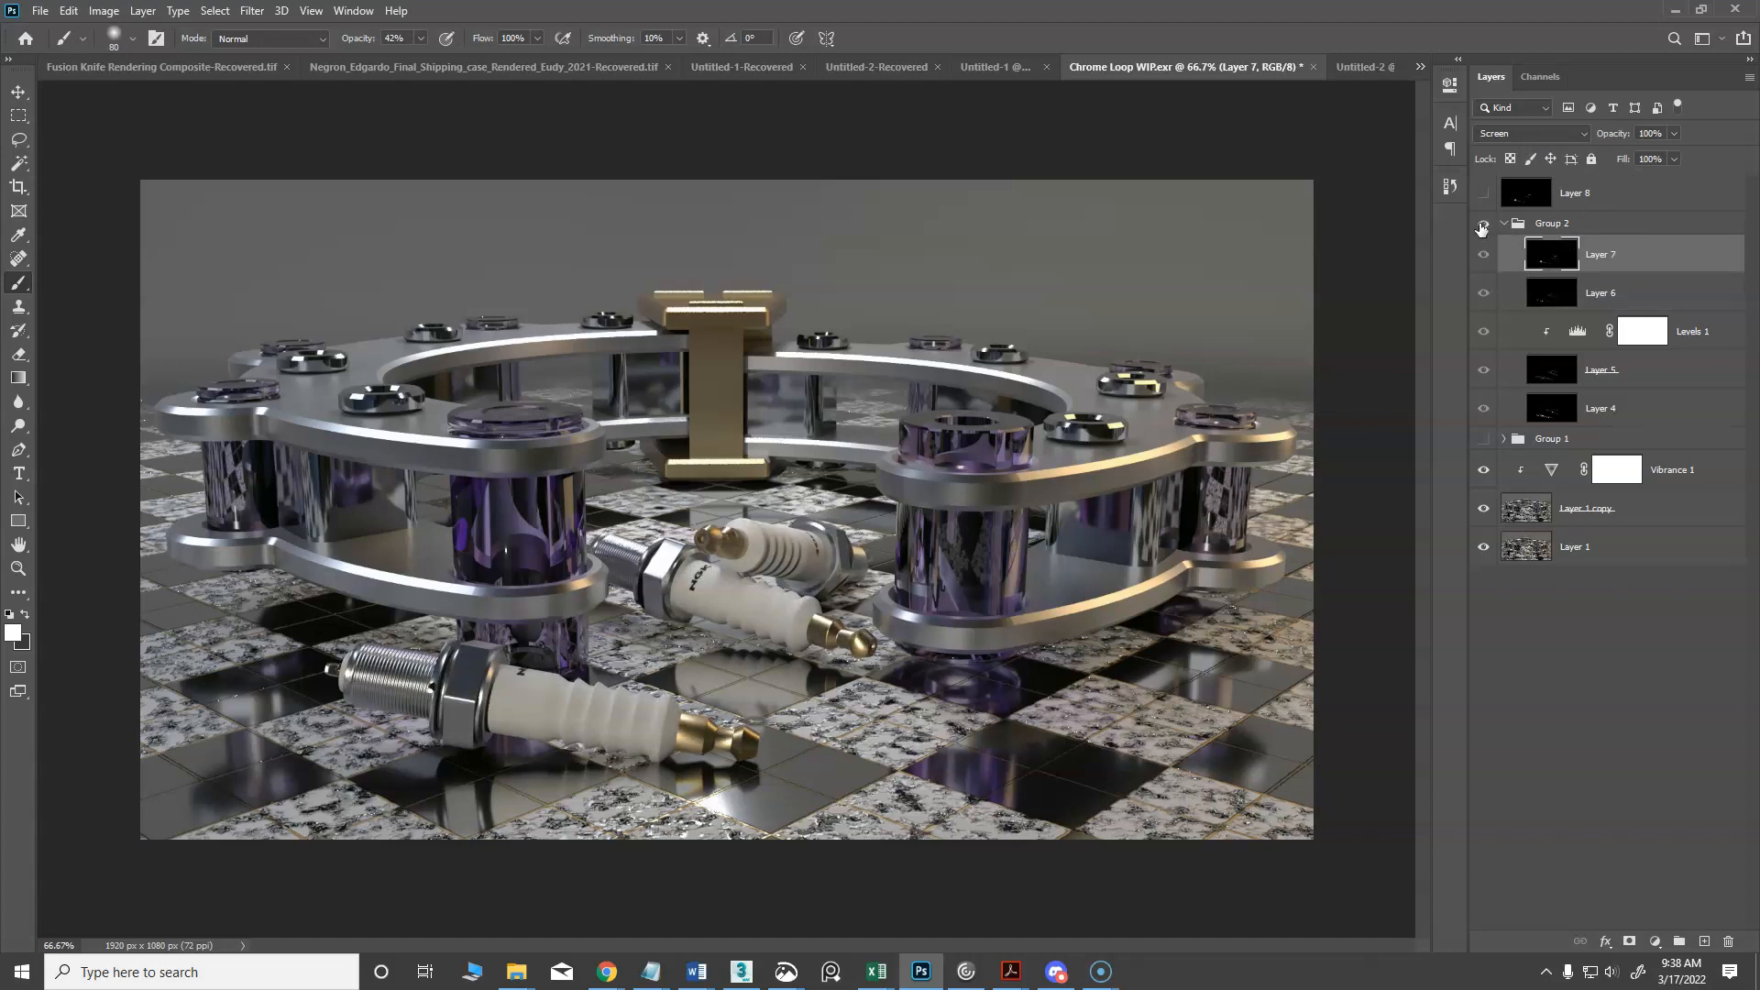
{"action": "left_click", "coordinate": [1481, 229]}
{"action": "left_click", "coordinate": [1503, 225]}
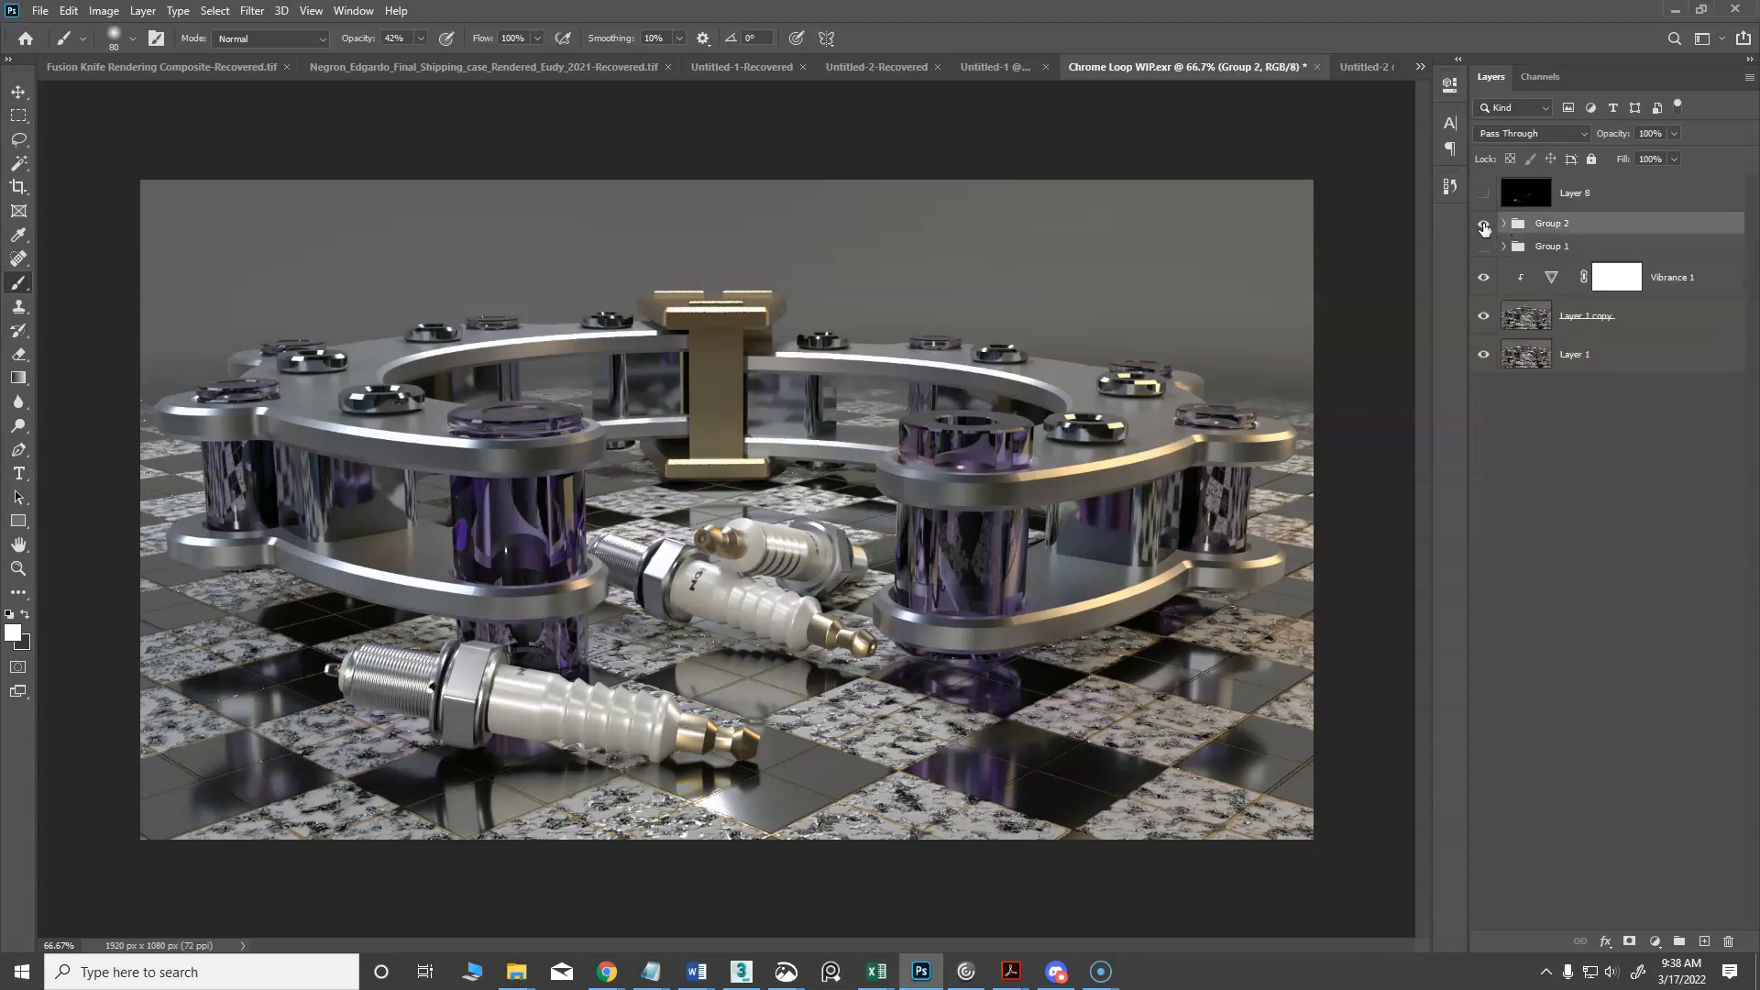
{"action": "left_click", "coordinate": [1483, 227]}
{"action": "left_click", "coordinate": [1483, 227]}
{"action": "left_click", "coordinate": [1483, 227]}
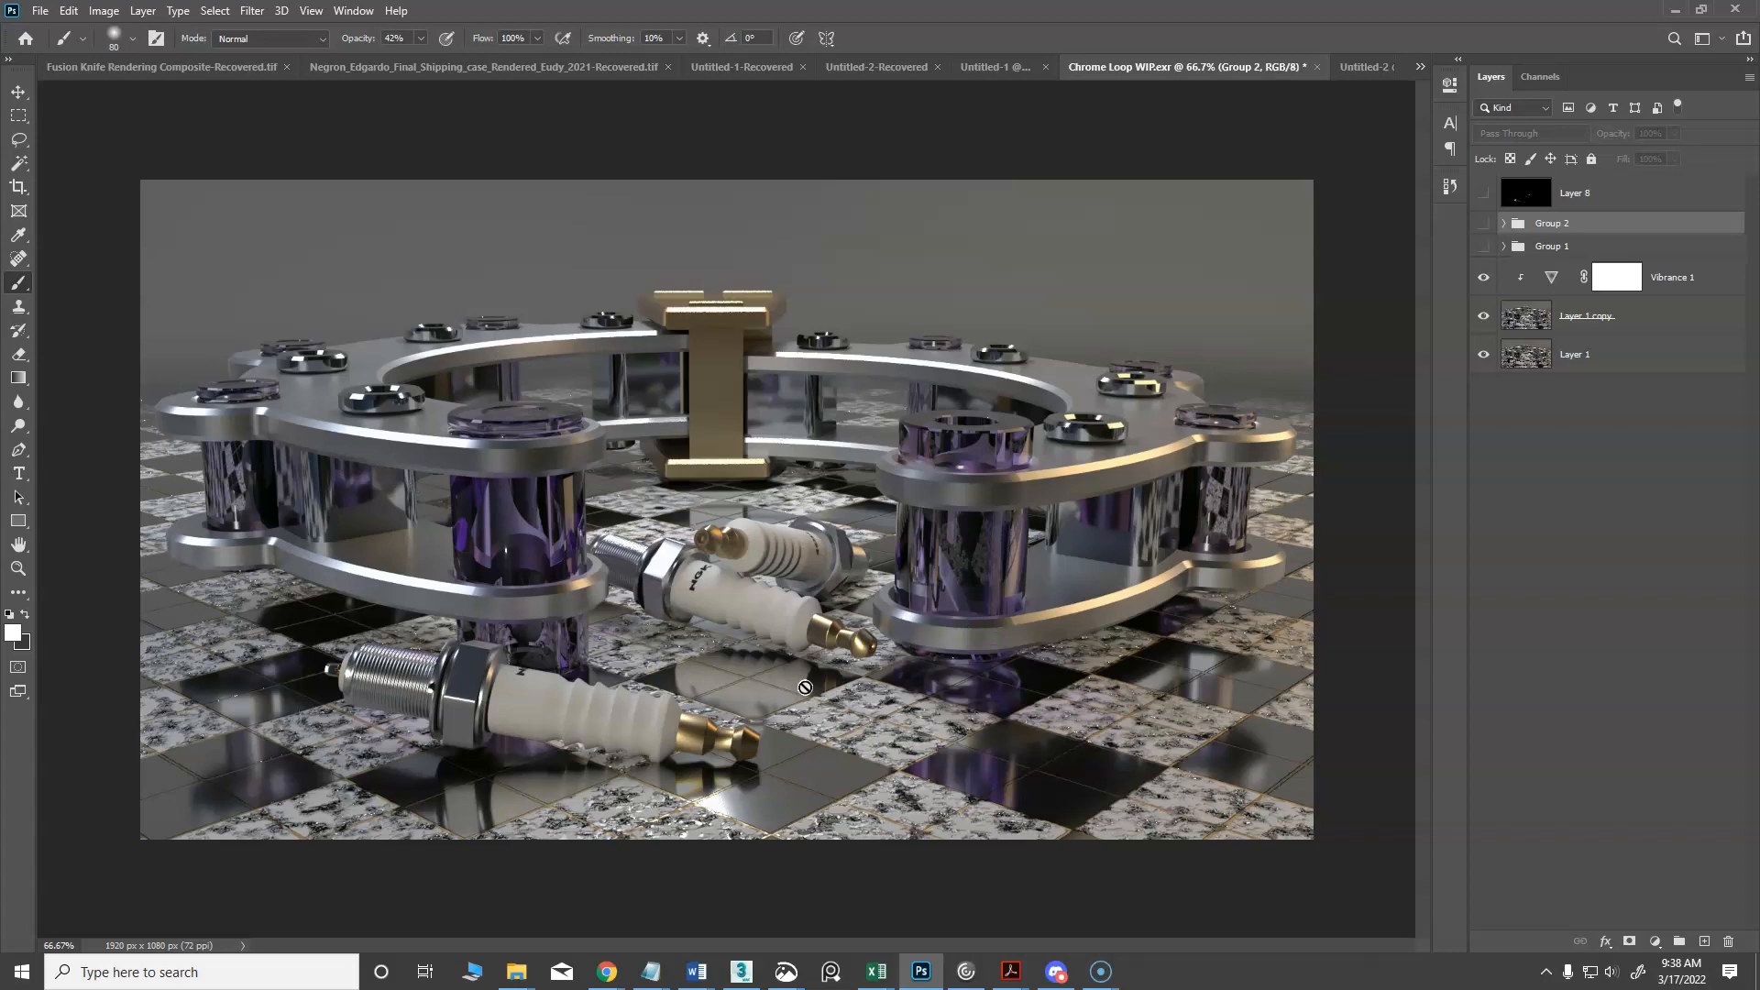
{"action": "left_click", "coordinate": [1483, 226]}
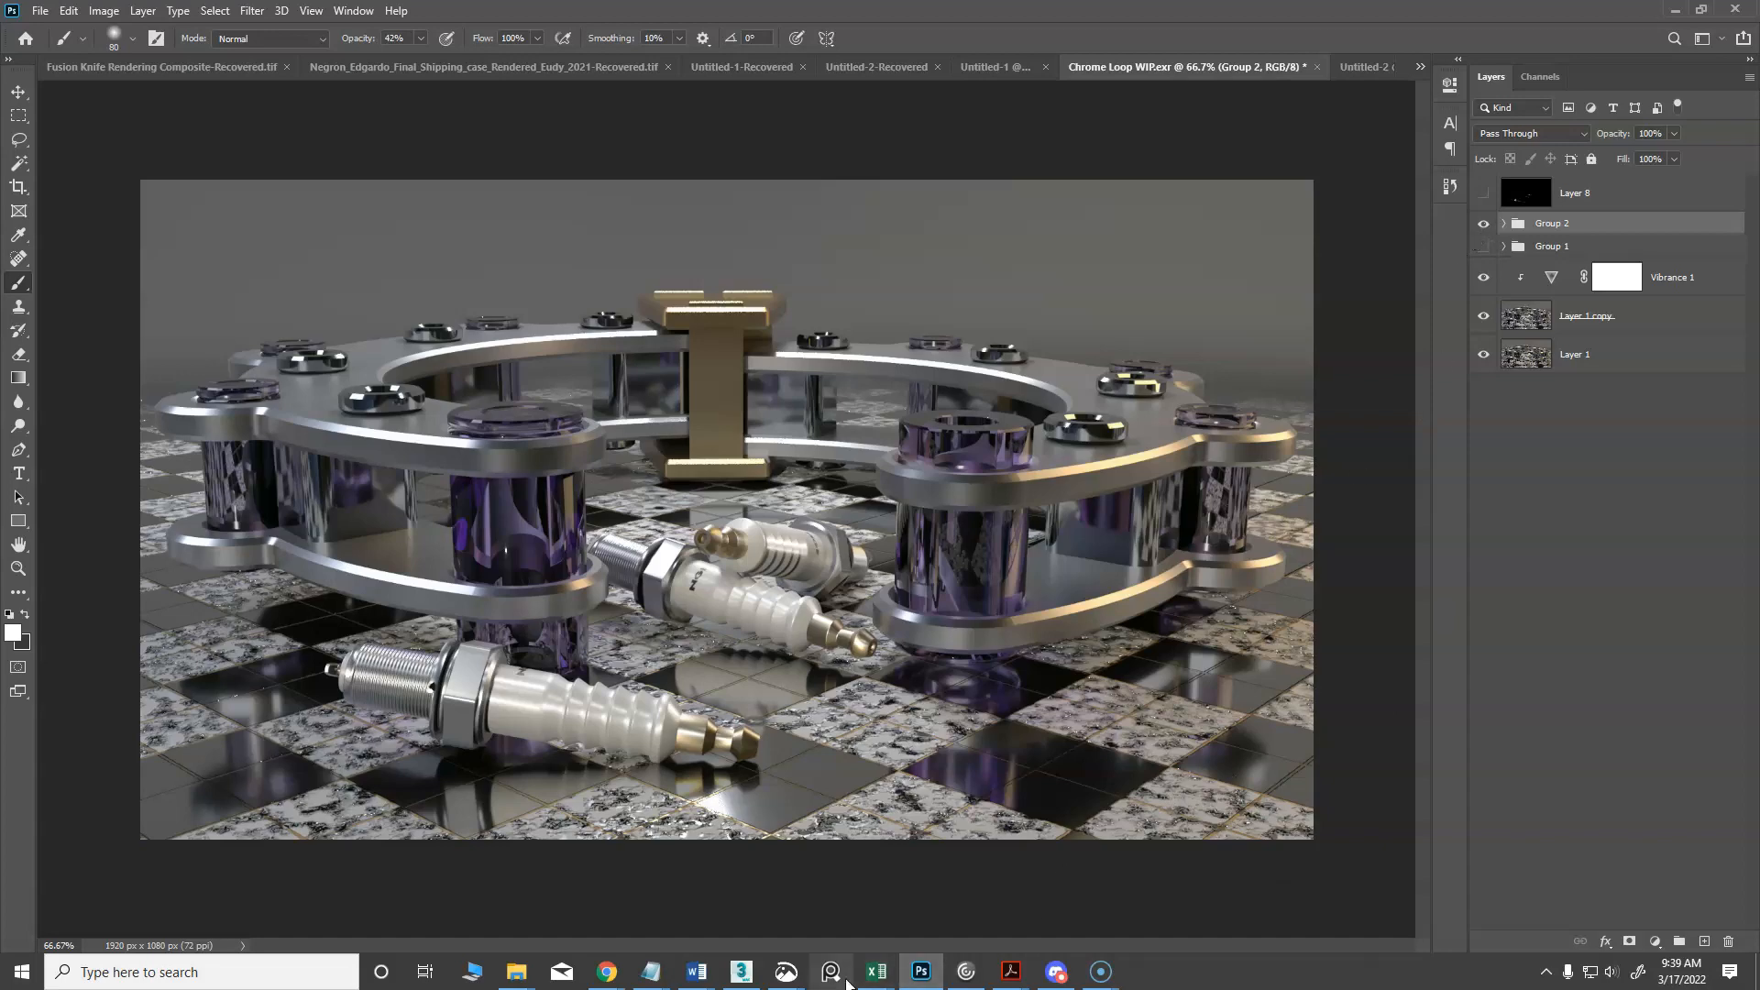
Switch to the Chrome Loop scene in 3ds Max, move the Slate Material Editor aside, and close the ActiveShade render window
{"action": "left_click", "coordinate": [738, 979]}
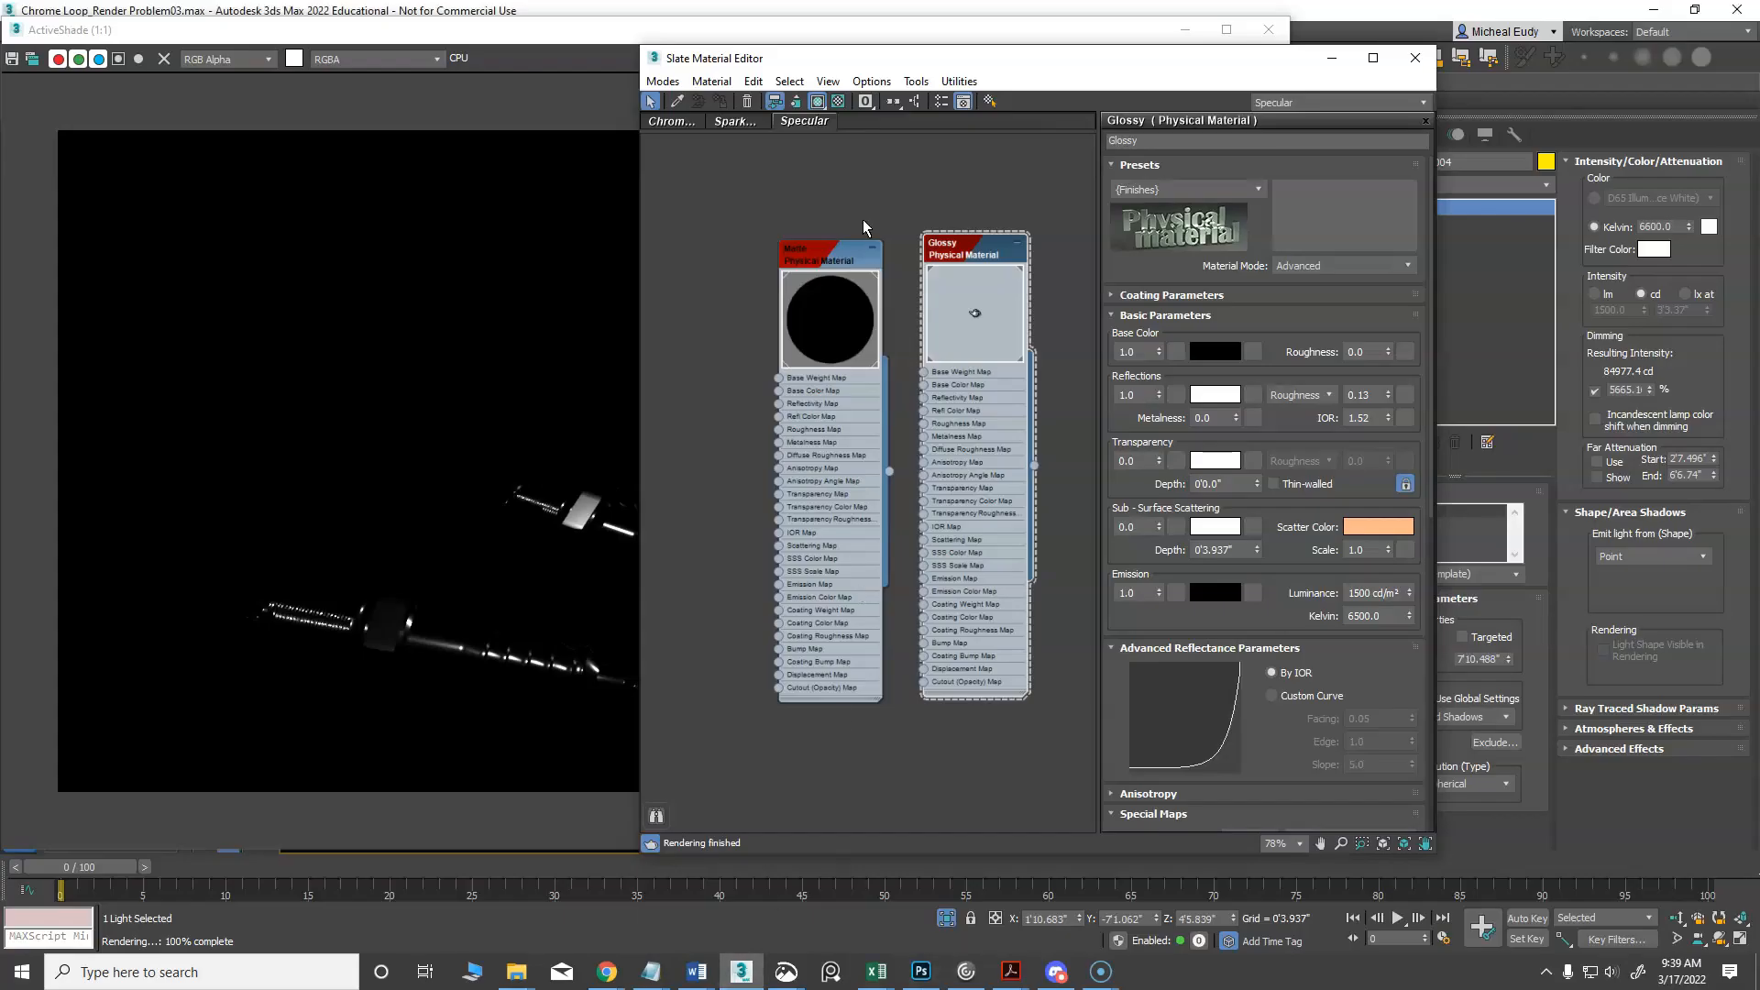
{"action": "left_click_drag", "start_coordinate": [836, 70], "coordinate": [1201, 989]}
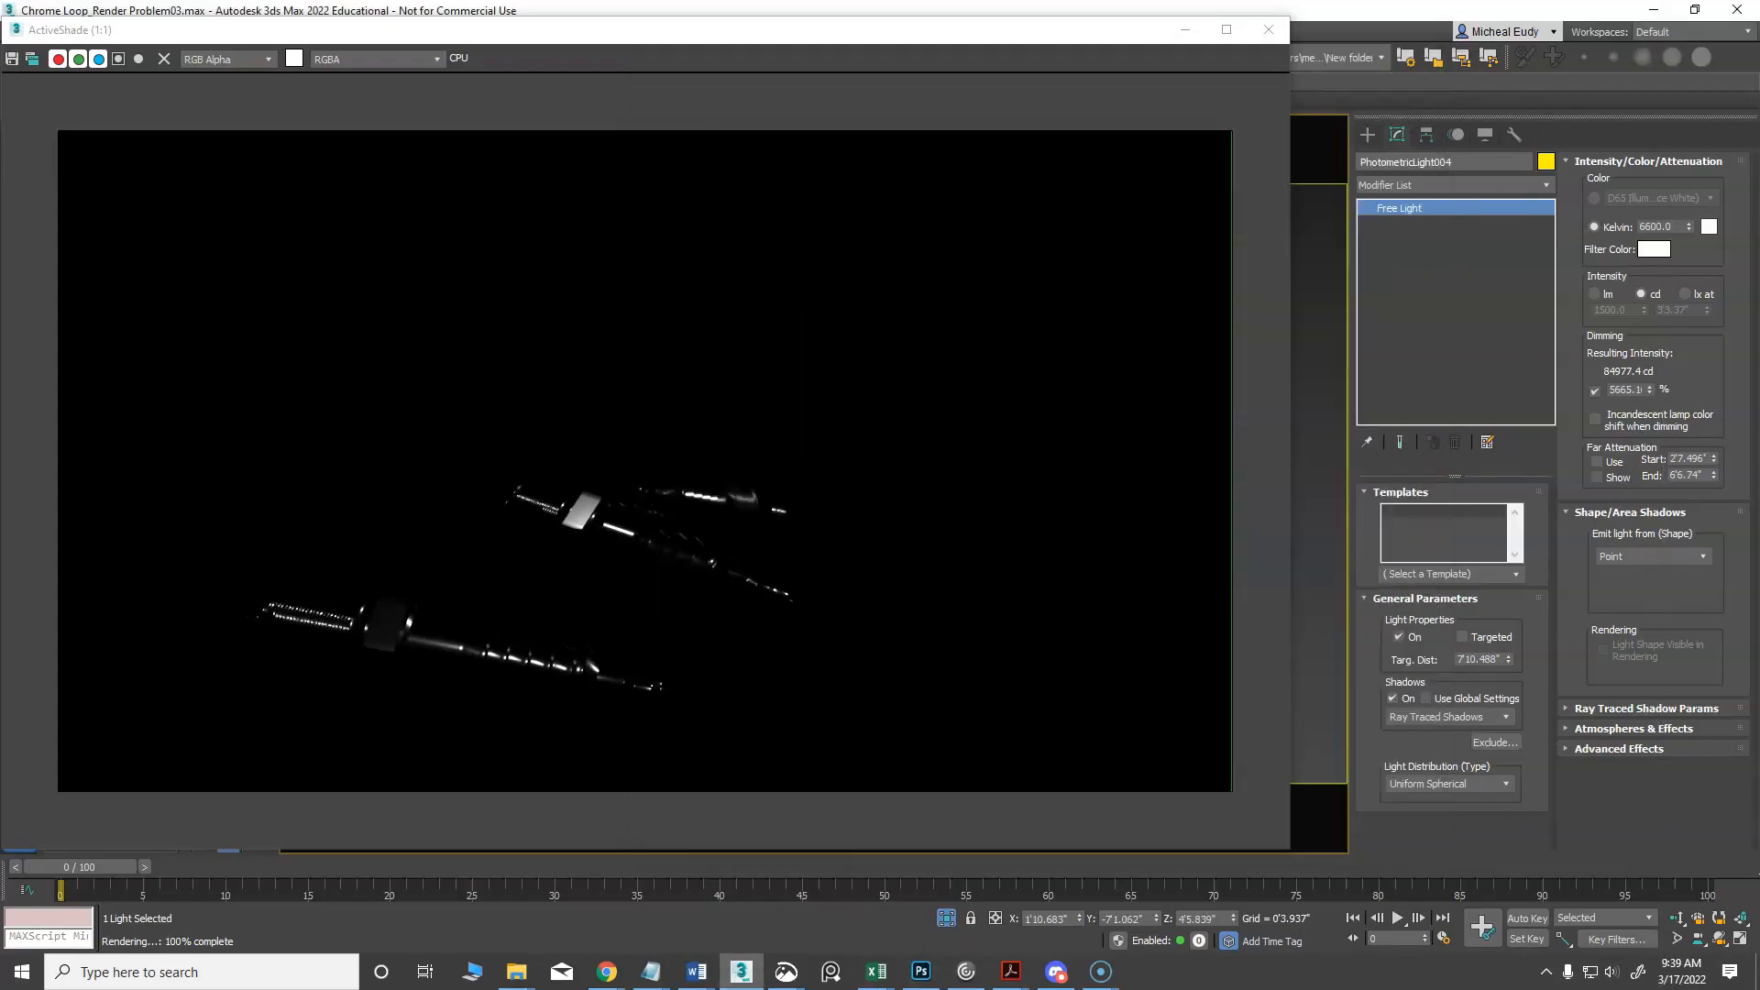
{"action": "left_click", "coordinate": [1268, 32]}
Position the Slate Material Editor beside the spark plugs and align the Matte and Glossy material nodes next to each other
{"action": "left_click_drag", "start_coordinate": [1284, 989], "coordinate": [1031, 128]}
{"action": "mouse_move", "coordinate": [1081, 316]}
{"action": "left_mouse_down"}
{"action": "mouse_move", "coordinate": [1033, 294]}
{"action": "mouse_move", "coordinate": [1050, 307]}
{"action": "left_mouse_up"}
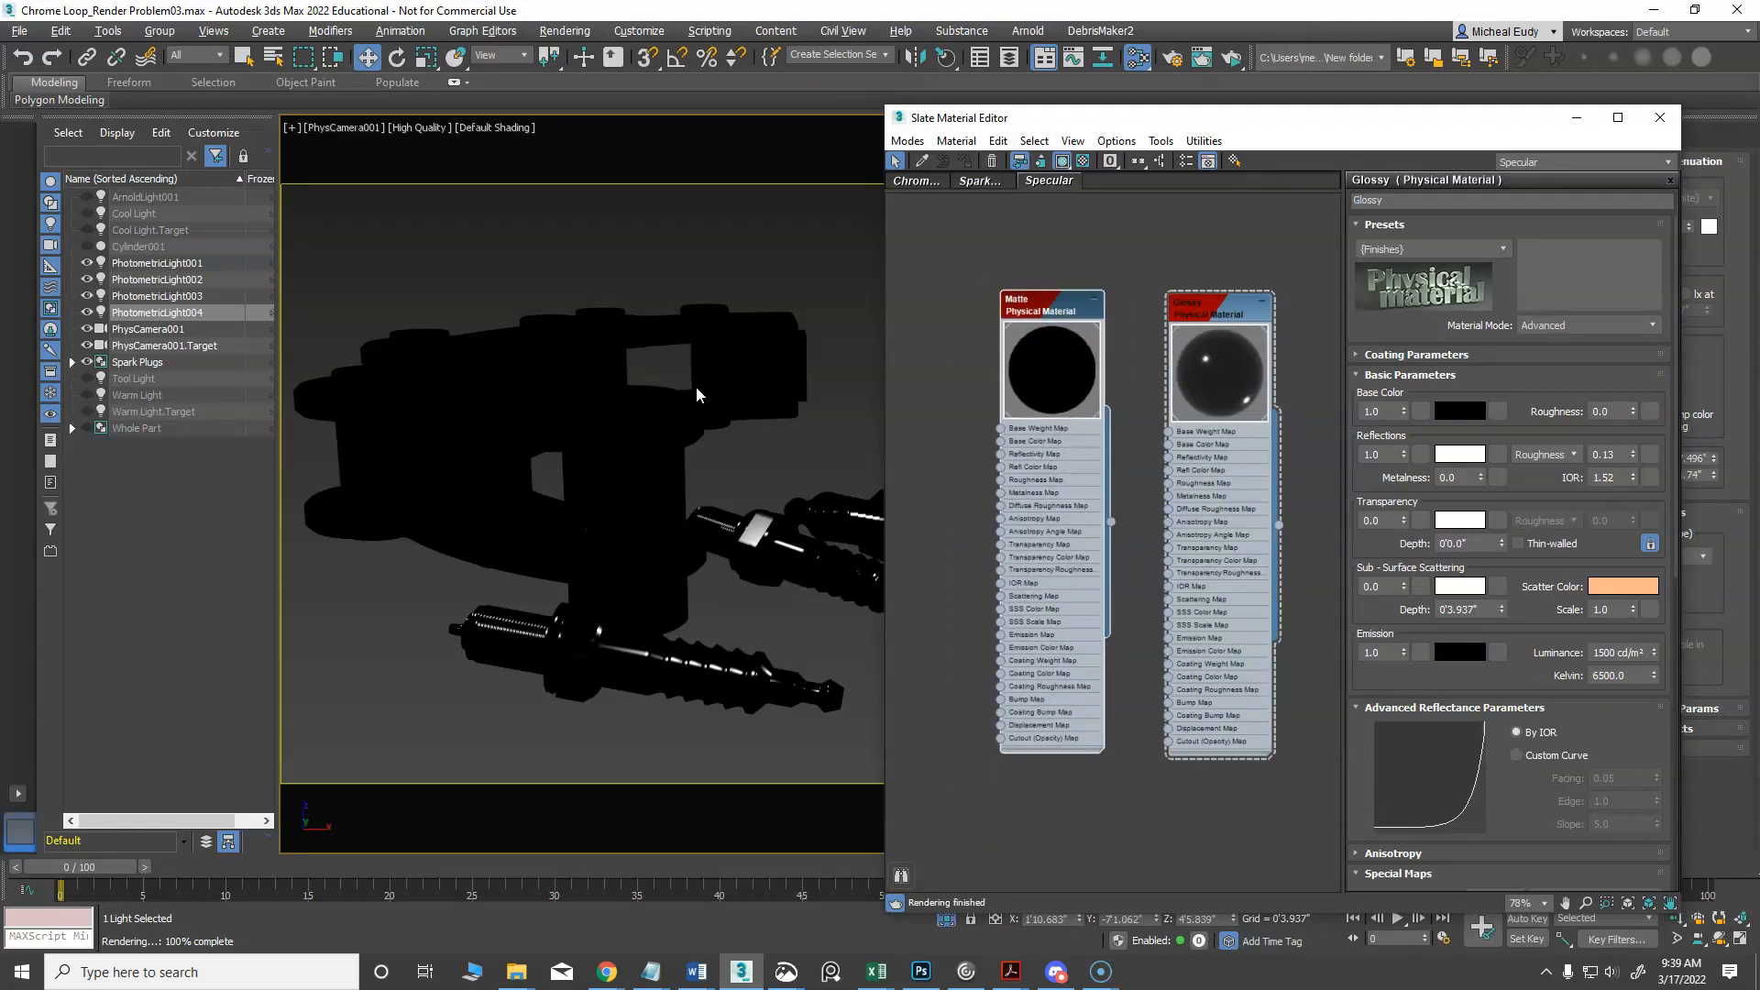
{"action": "left_click_drag", "start_coordinate": [1054, 319], "coordinate": [1060, 299]}
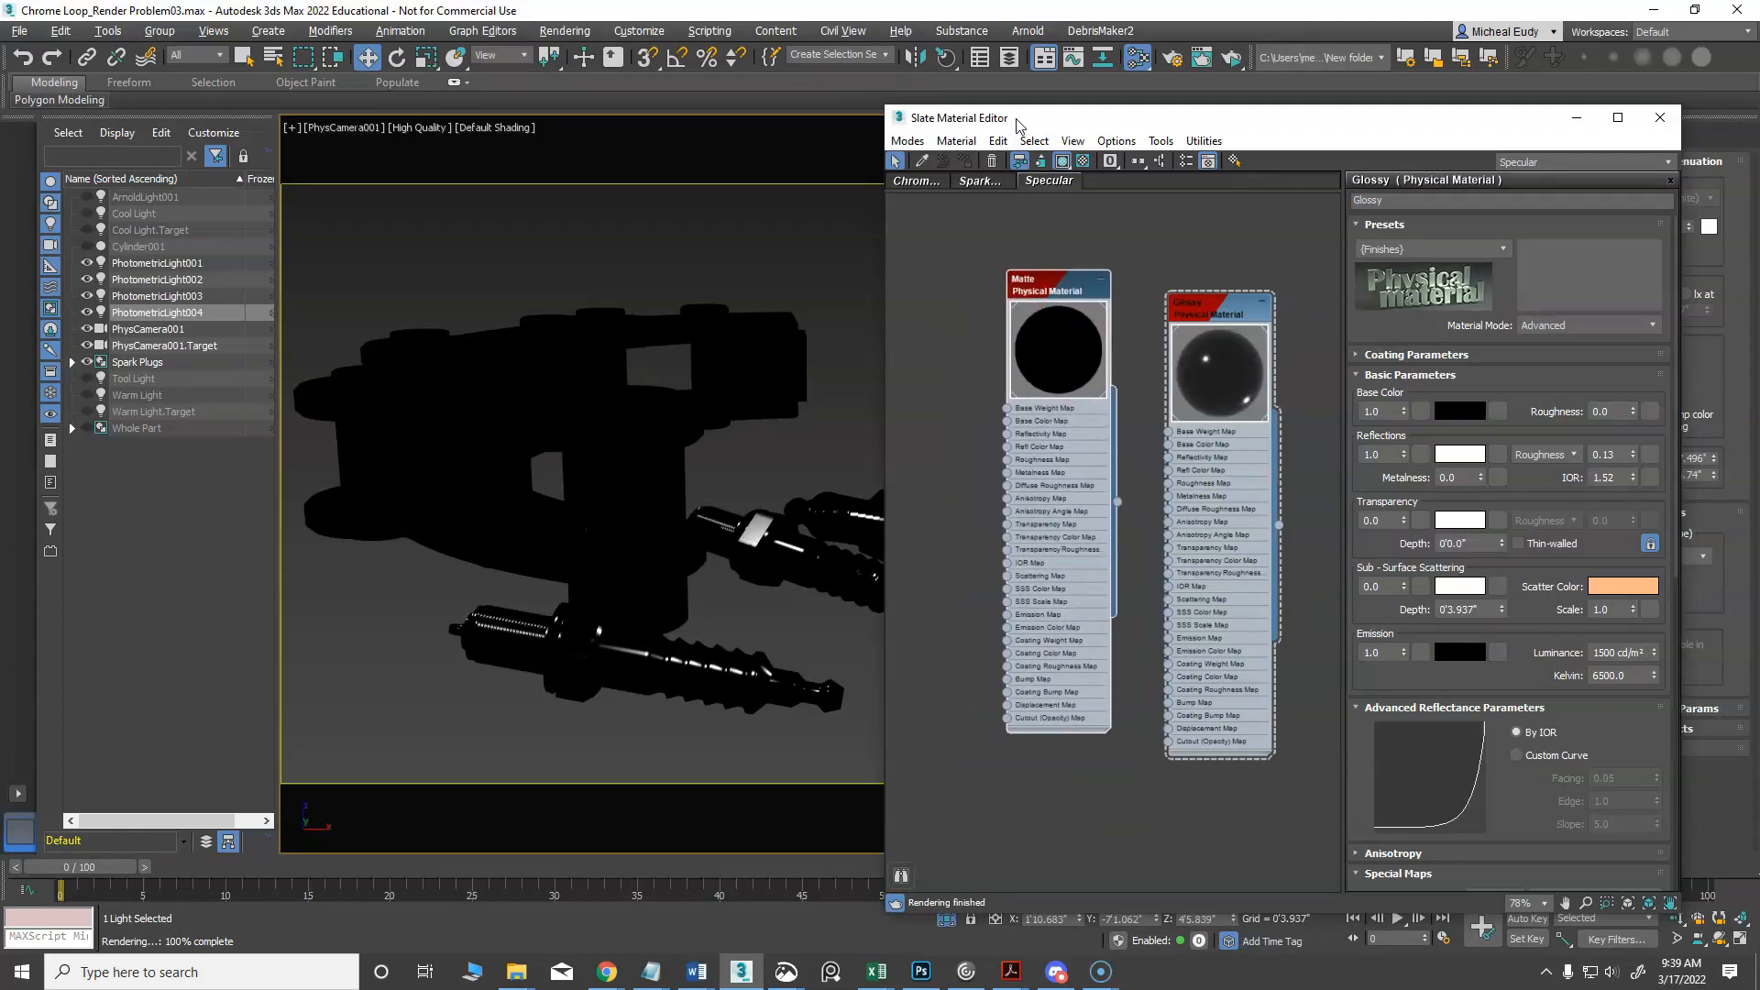
{"action": "left_click_drag", "start_coordinate": [1018, 117], "coordinate": [1159, 113]}
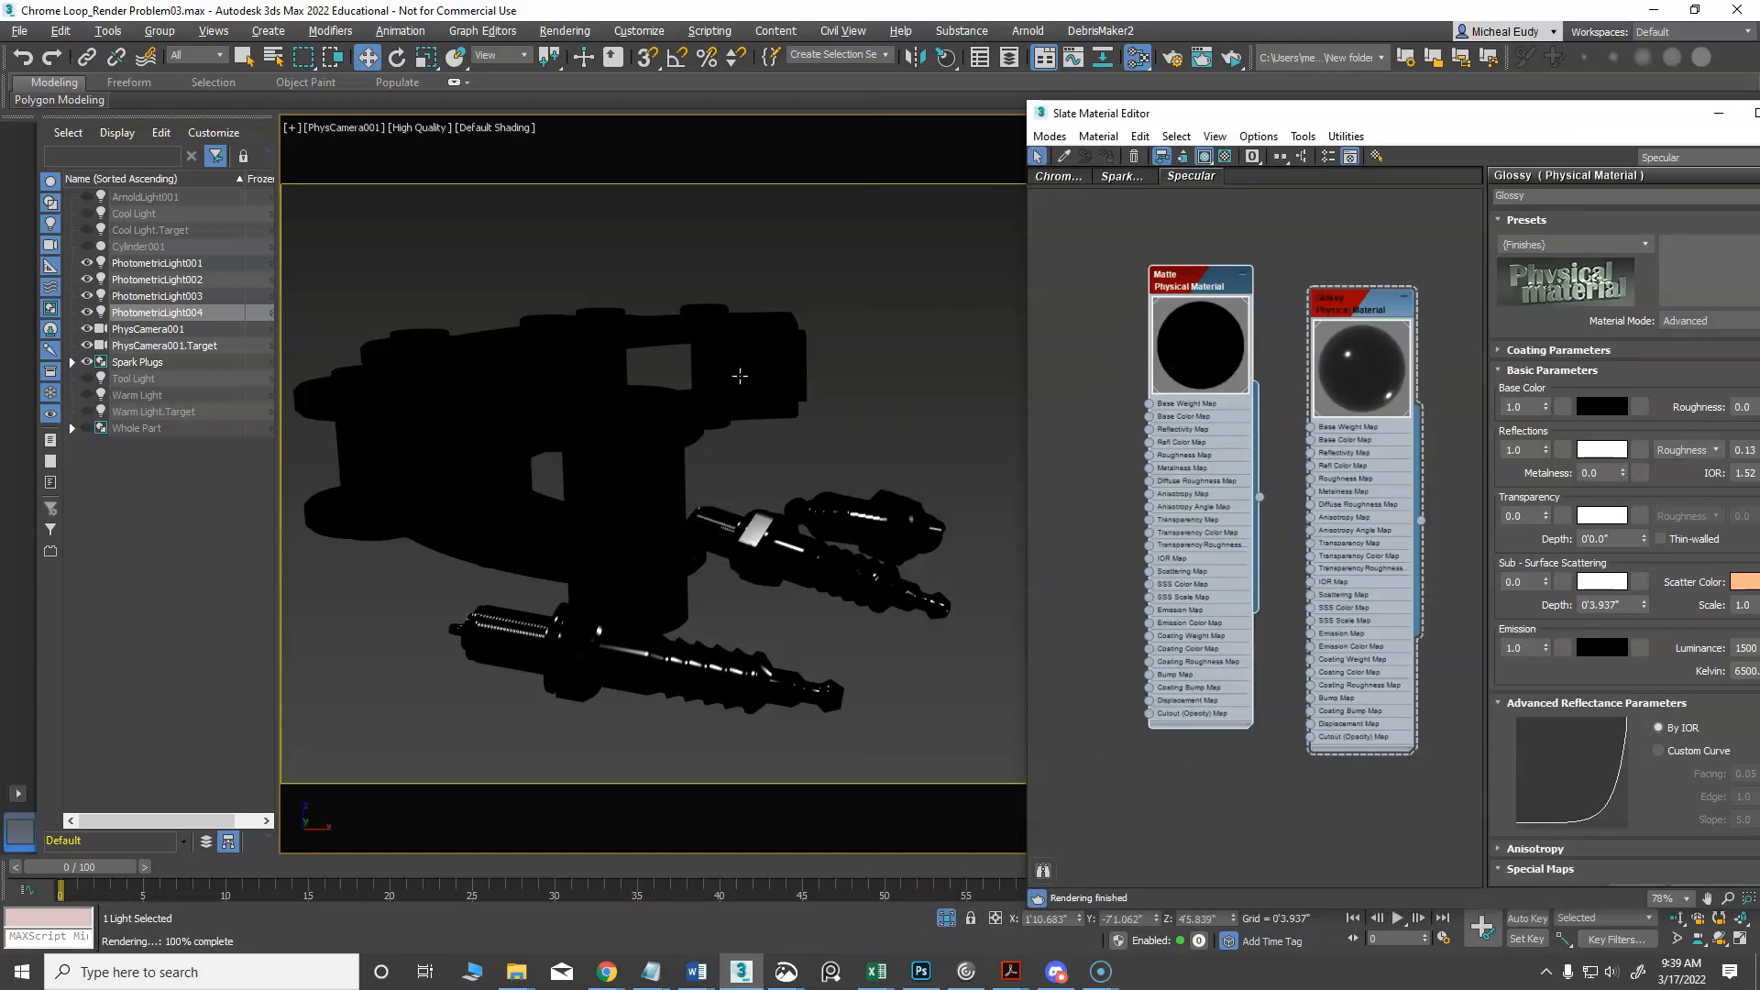
{"action": "left_click_drag", "start_coordinate": [1203, 283], "coordinate": [1144, 271]}
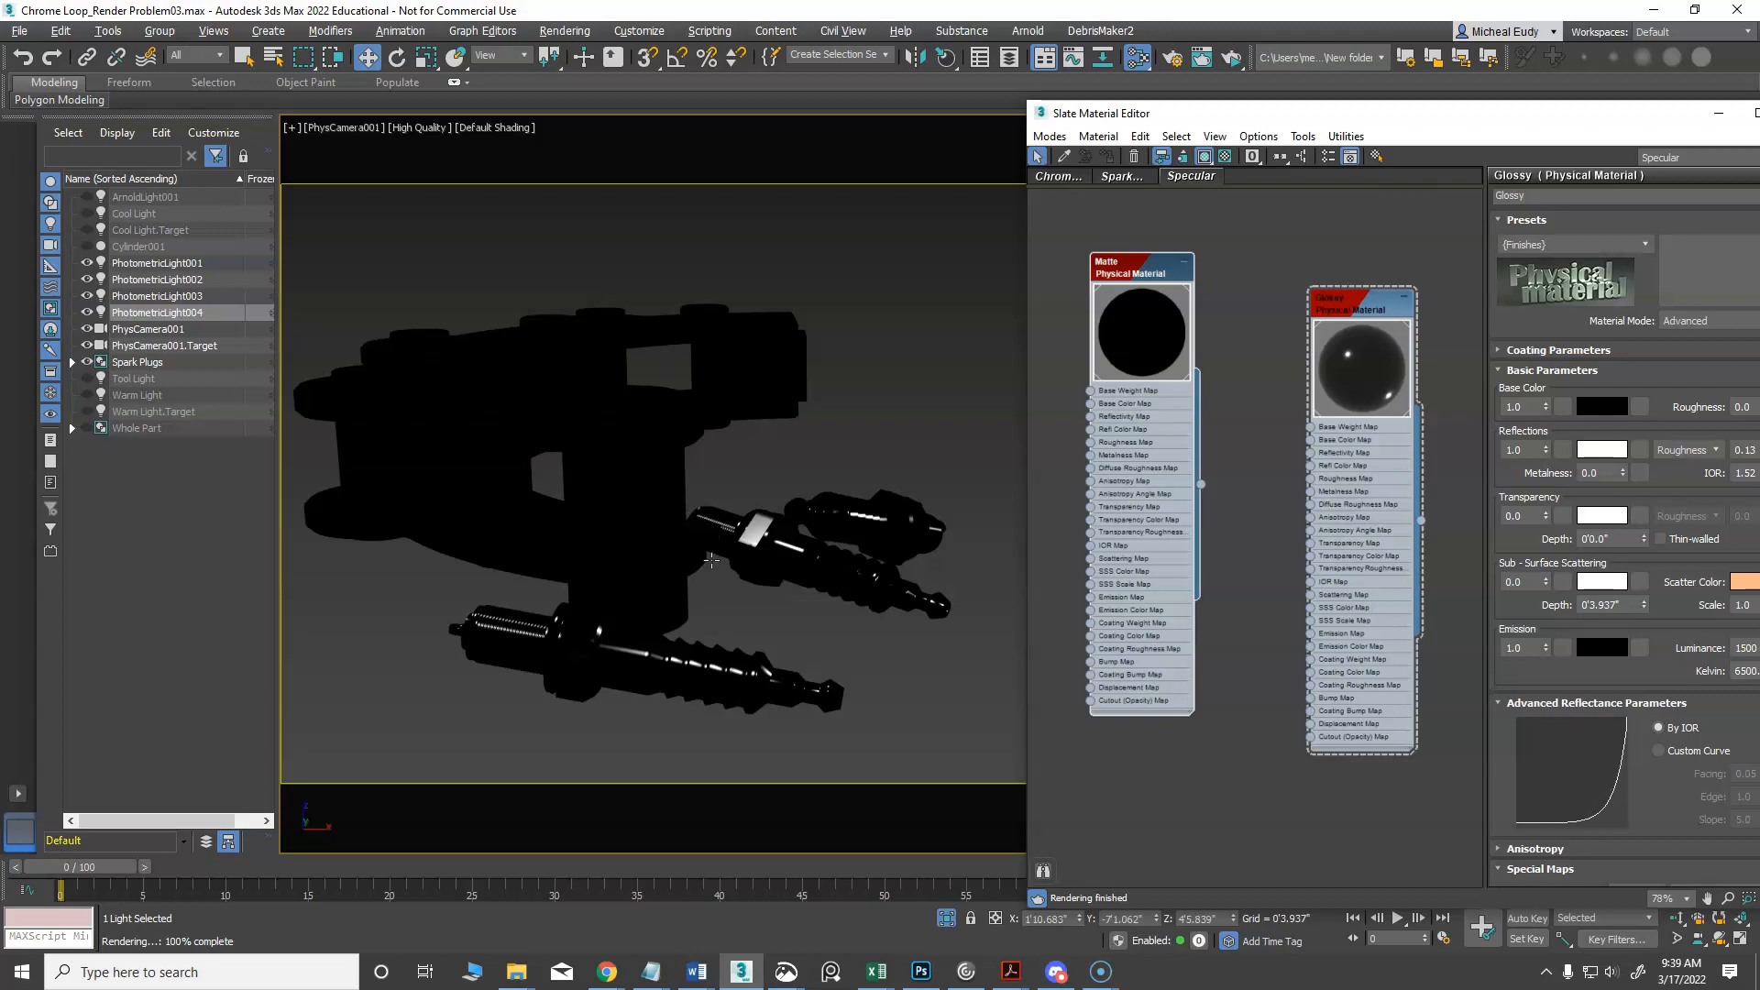
{"action": "left_click_drag", "start_coordinate": [1360, 314], "coordinate": [1280, 279]}
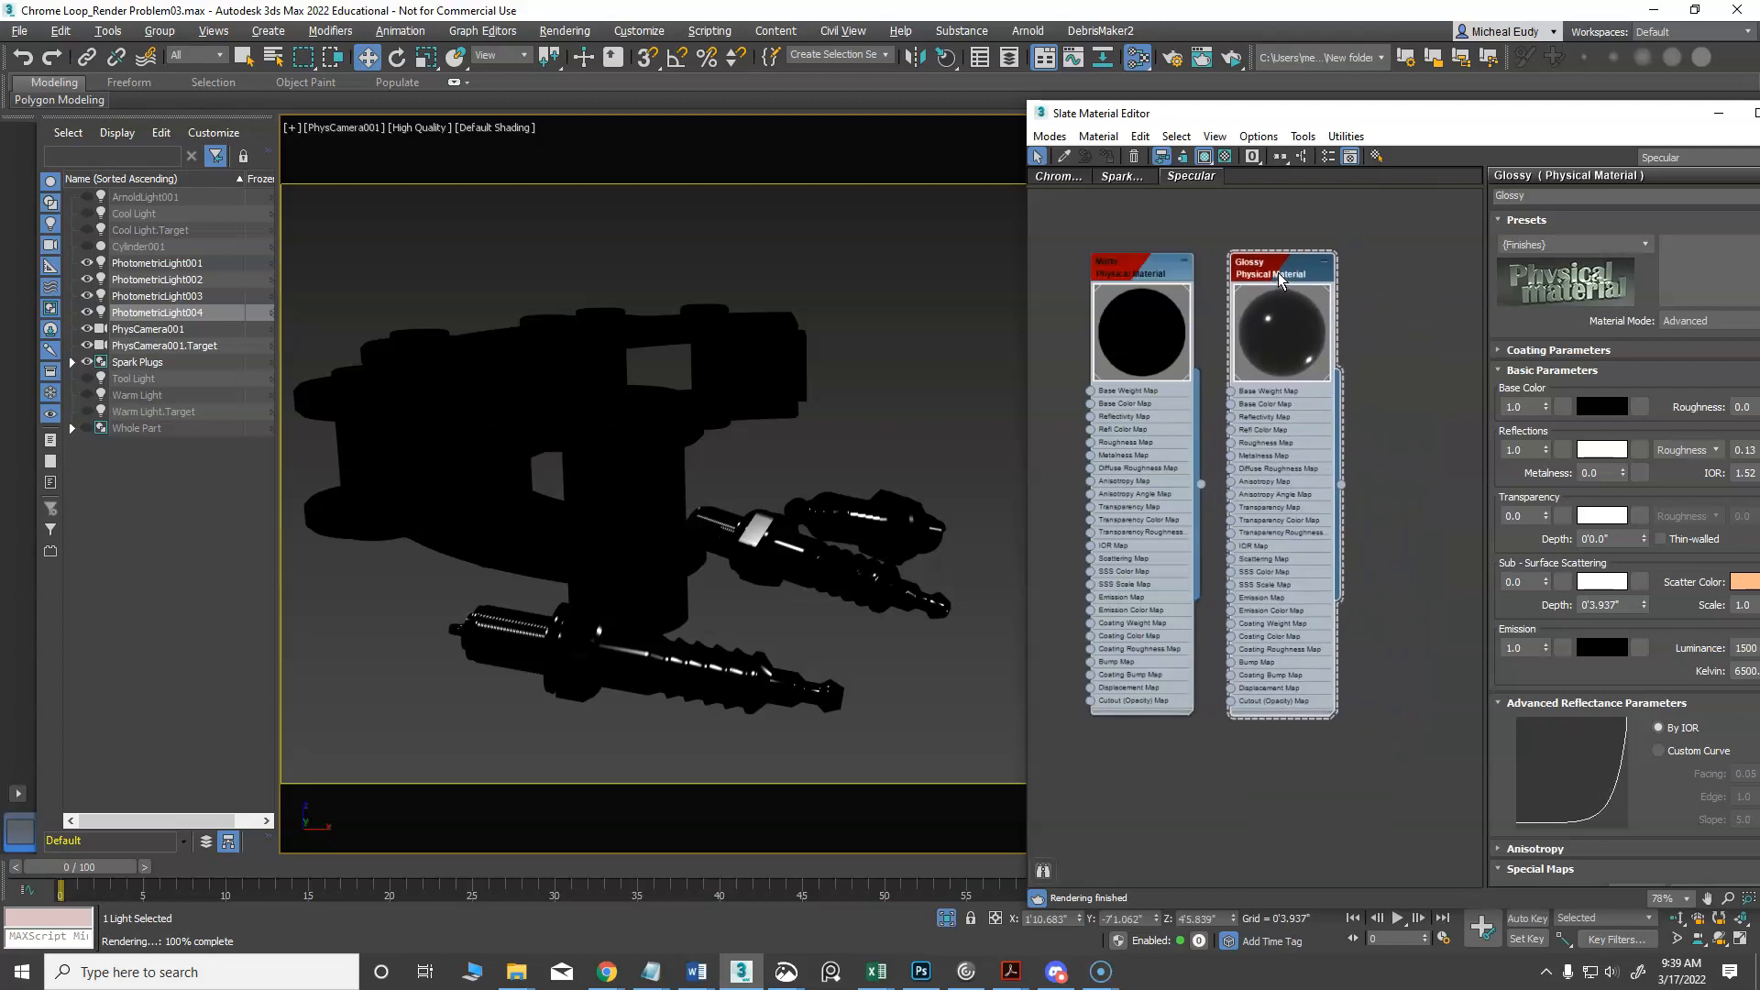
{"action": "left_click_drag", "start_coordinate": [1387, 125], "coordinate": [1328, 124]}
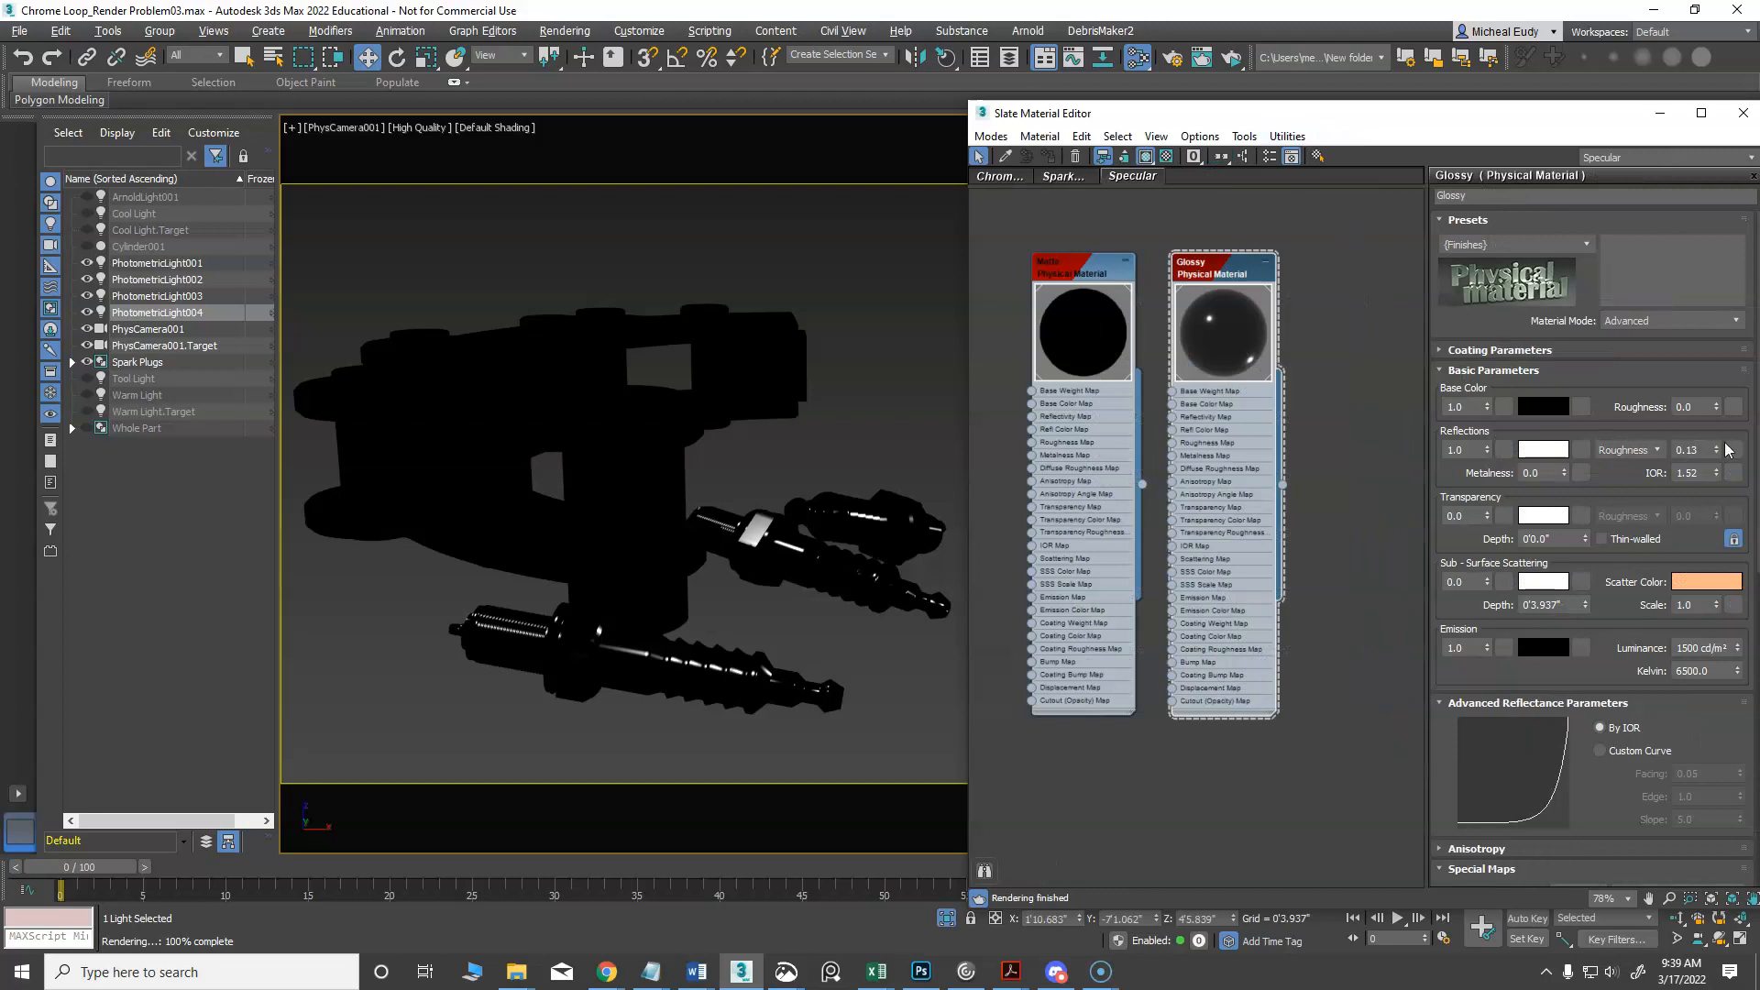
Set the Glossy material's reflection roughness to 0.23 and minimize the Slate Material Editor
{"action": "left_click_drag", "start_coordinate": [1716, 450], "coordinate": [1714, 441]}
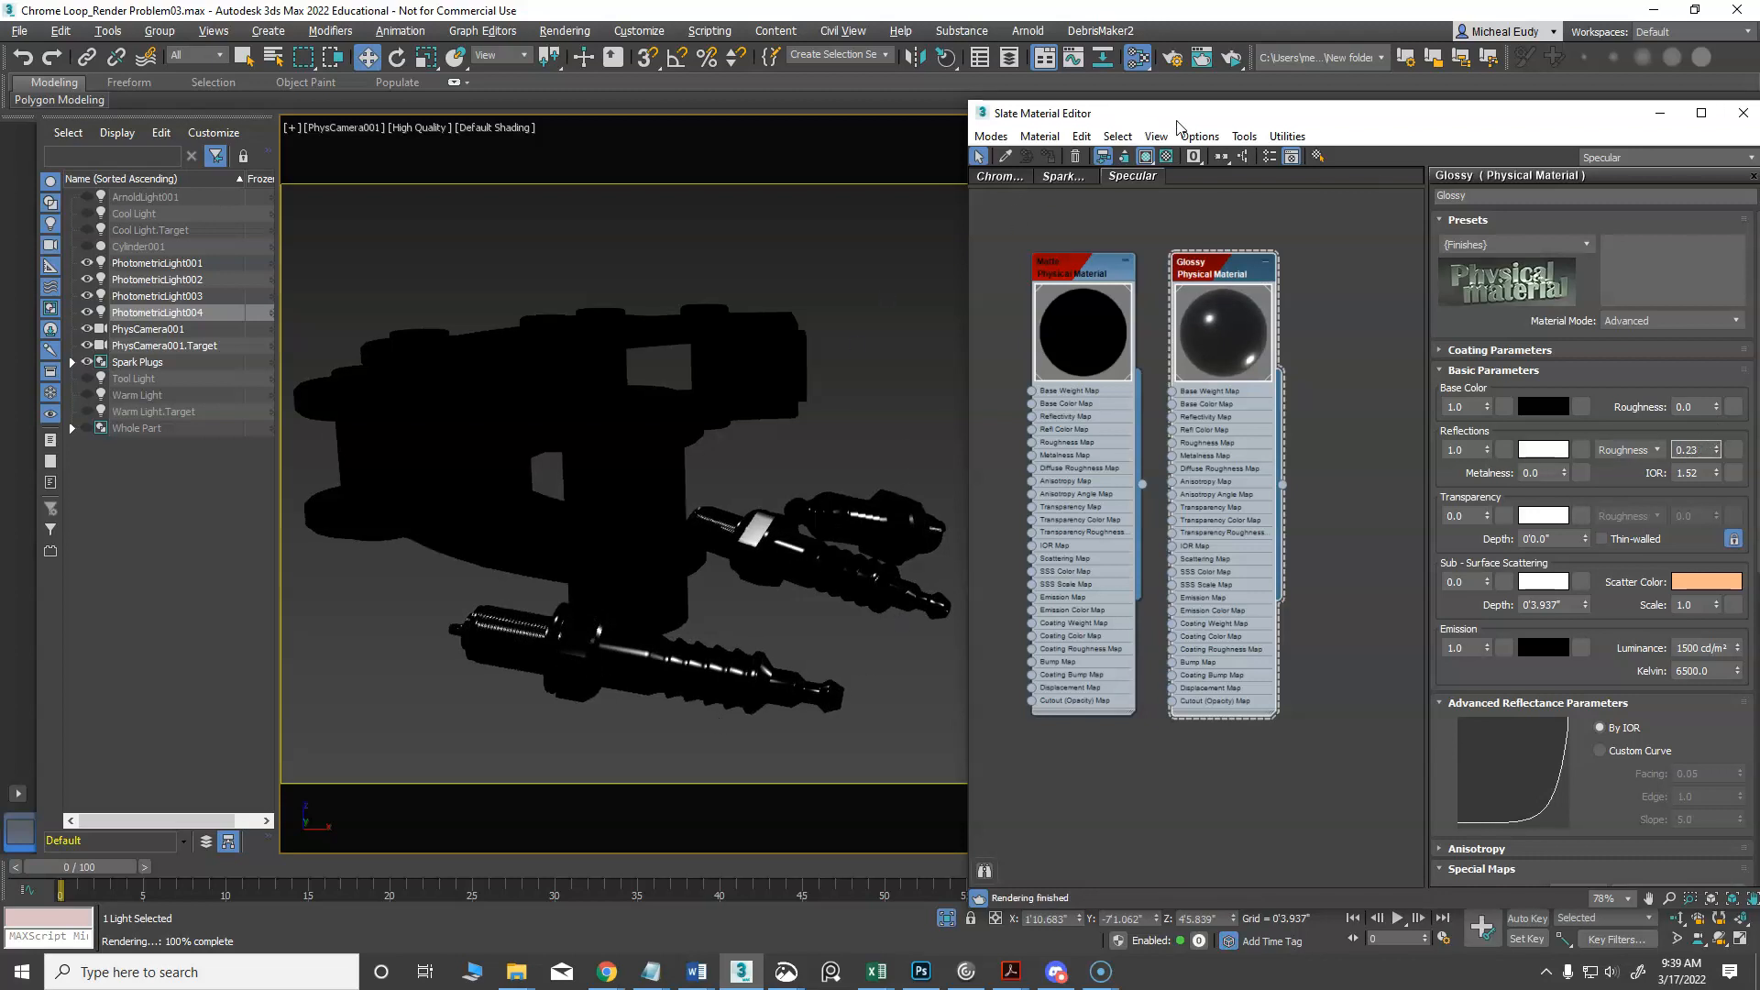
{"action": "left_click_drag", "start_coordinate": [1181, 128], "coordinate": [880, 137]}
{"action": "left_click", "coordinate": [1359, 125]}
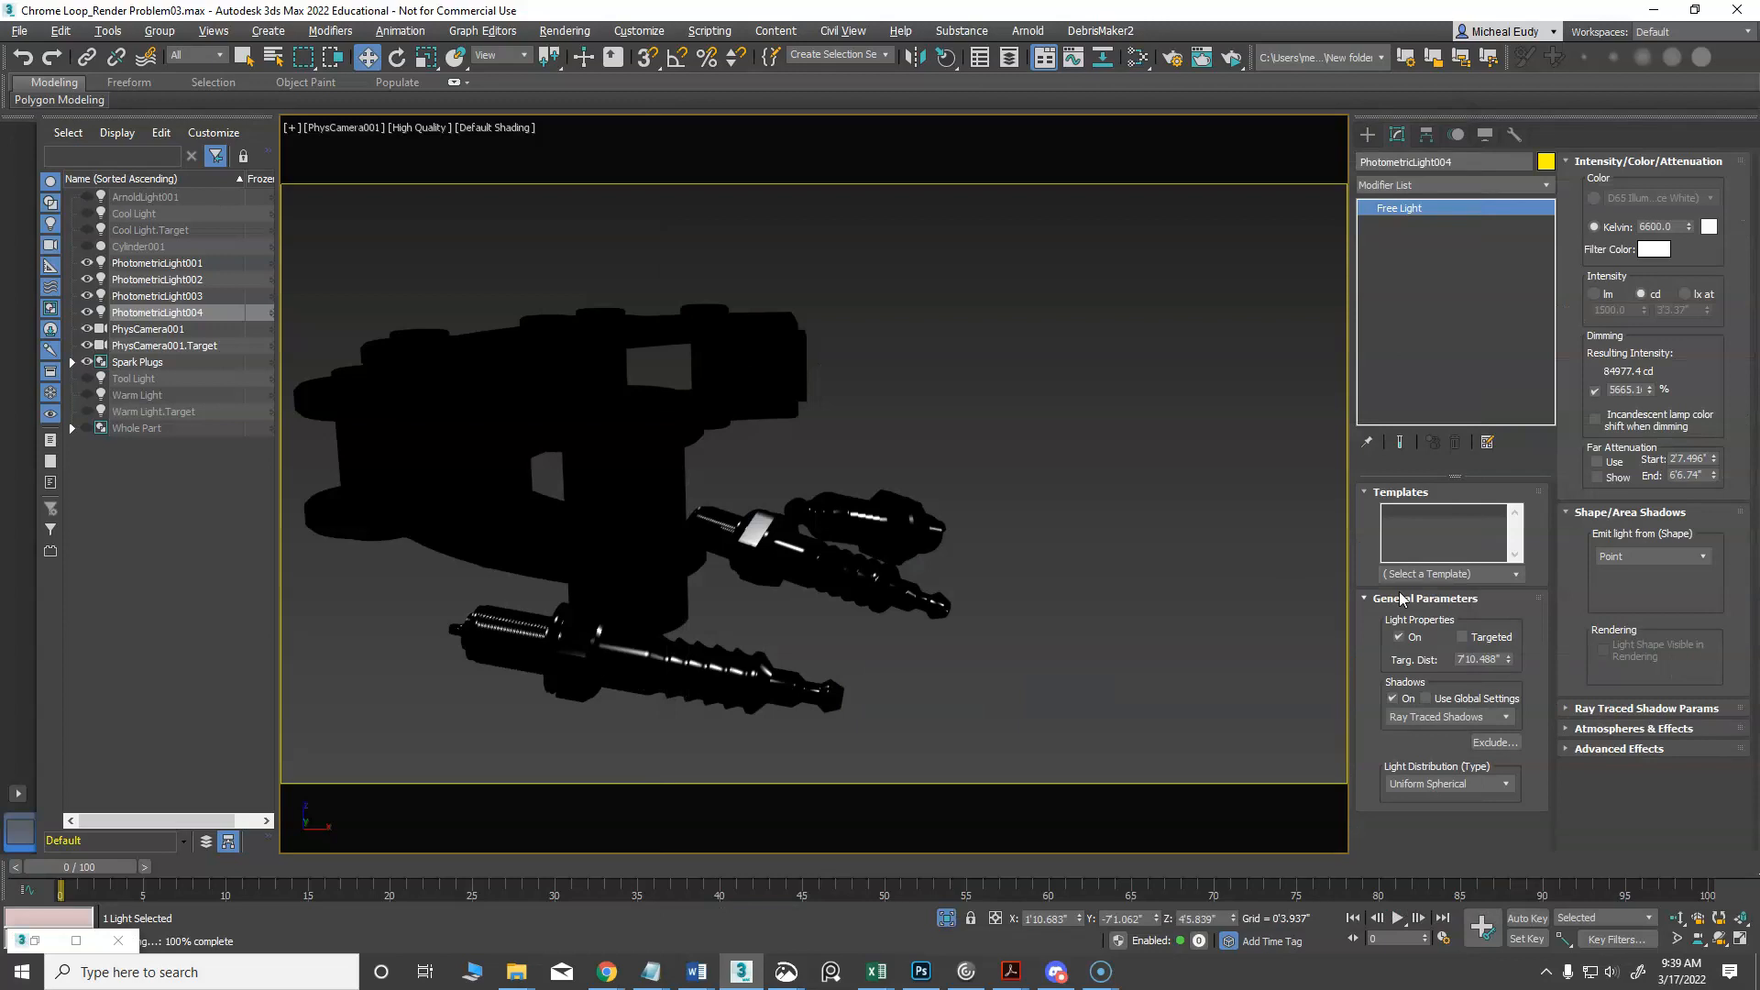
Reposition PhotometricLight001 with Place Highlight so its highlight falls on the hex nut of the front spark plug
{"action": "left_click", "coordinate": [165, 264]}
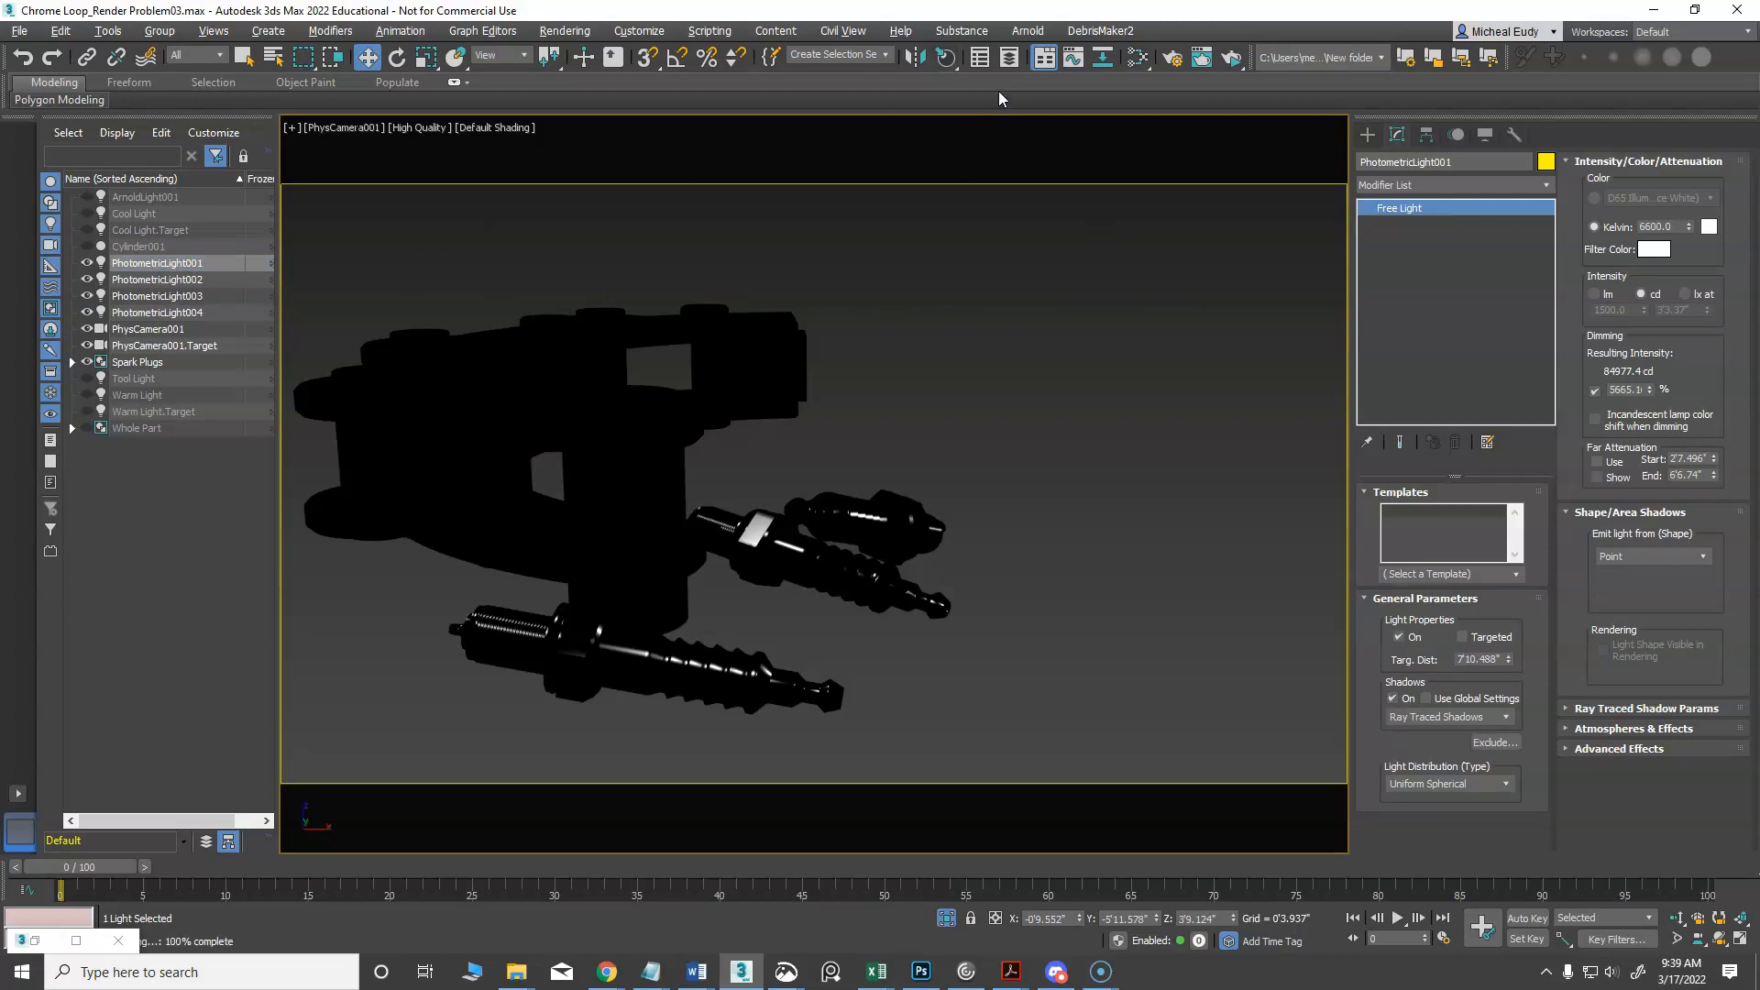
{"action": "left_click", "coordinate": [946, 58]}
{"action": "left_click_drag", "start_coordinate": [949, 62], "coordinate": [948, 171]}
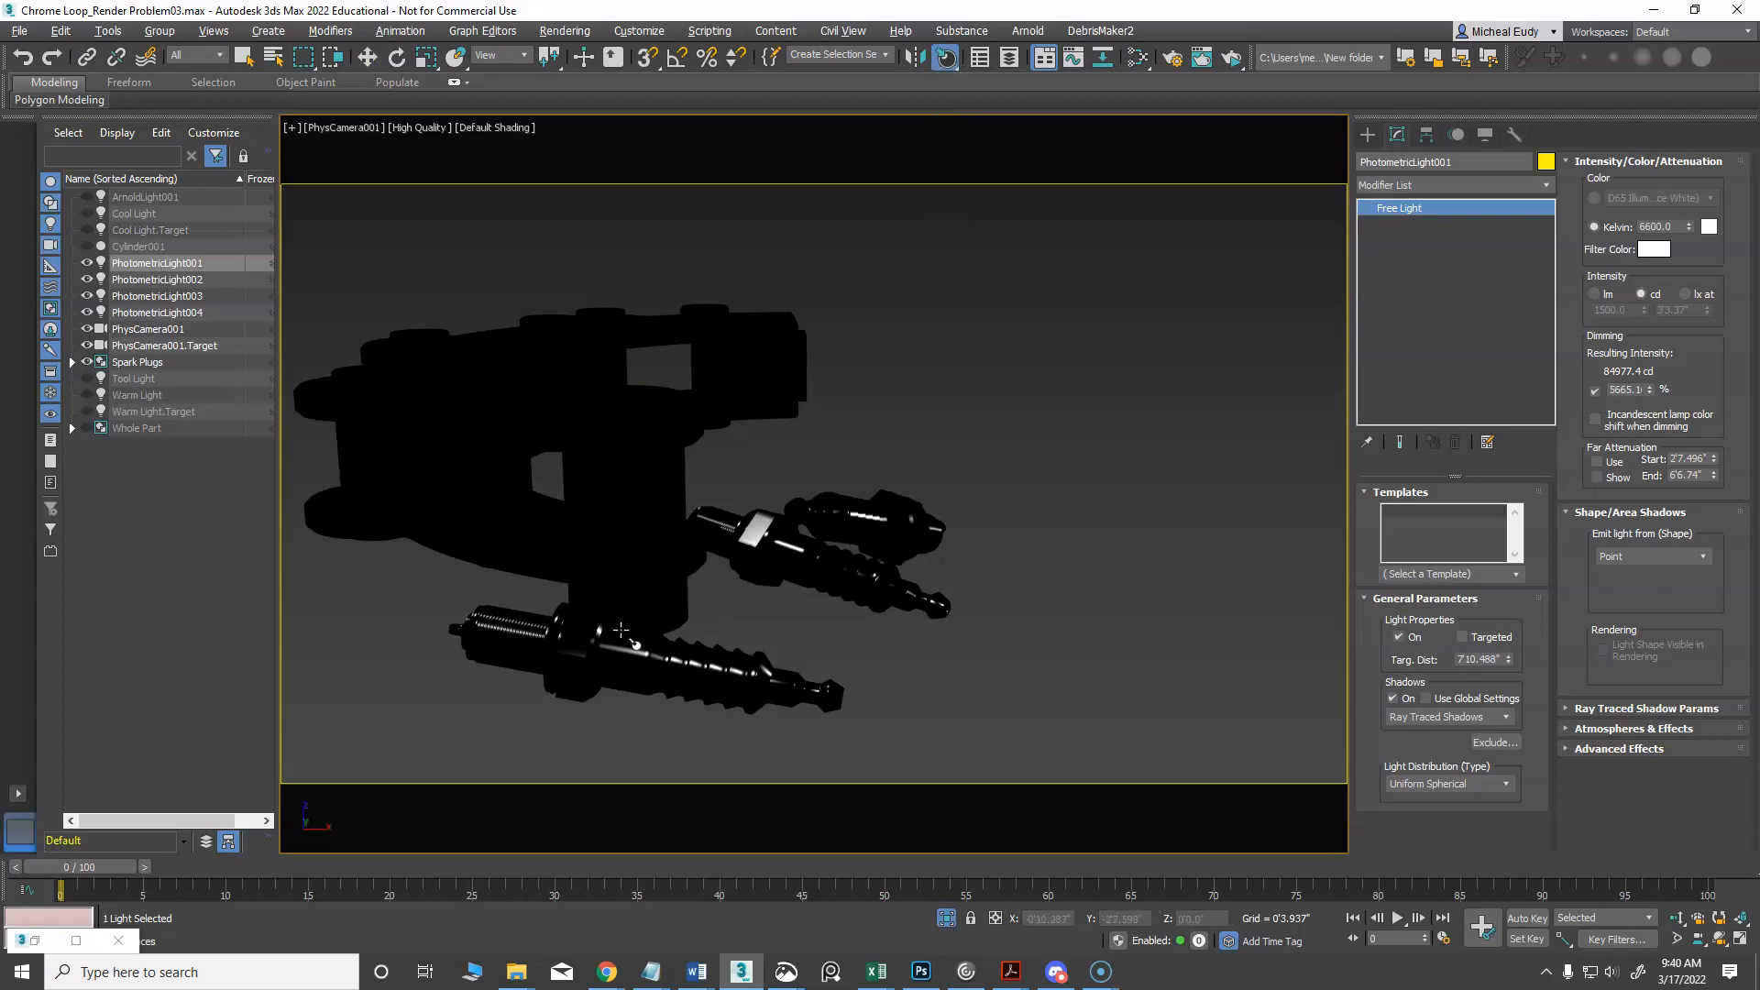
{"action": "left_click_drag", "start_coordinate": [623, 636], "coordinate": [623, 678]}
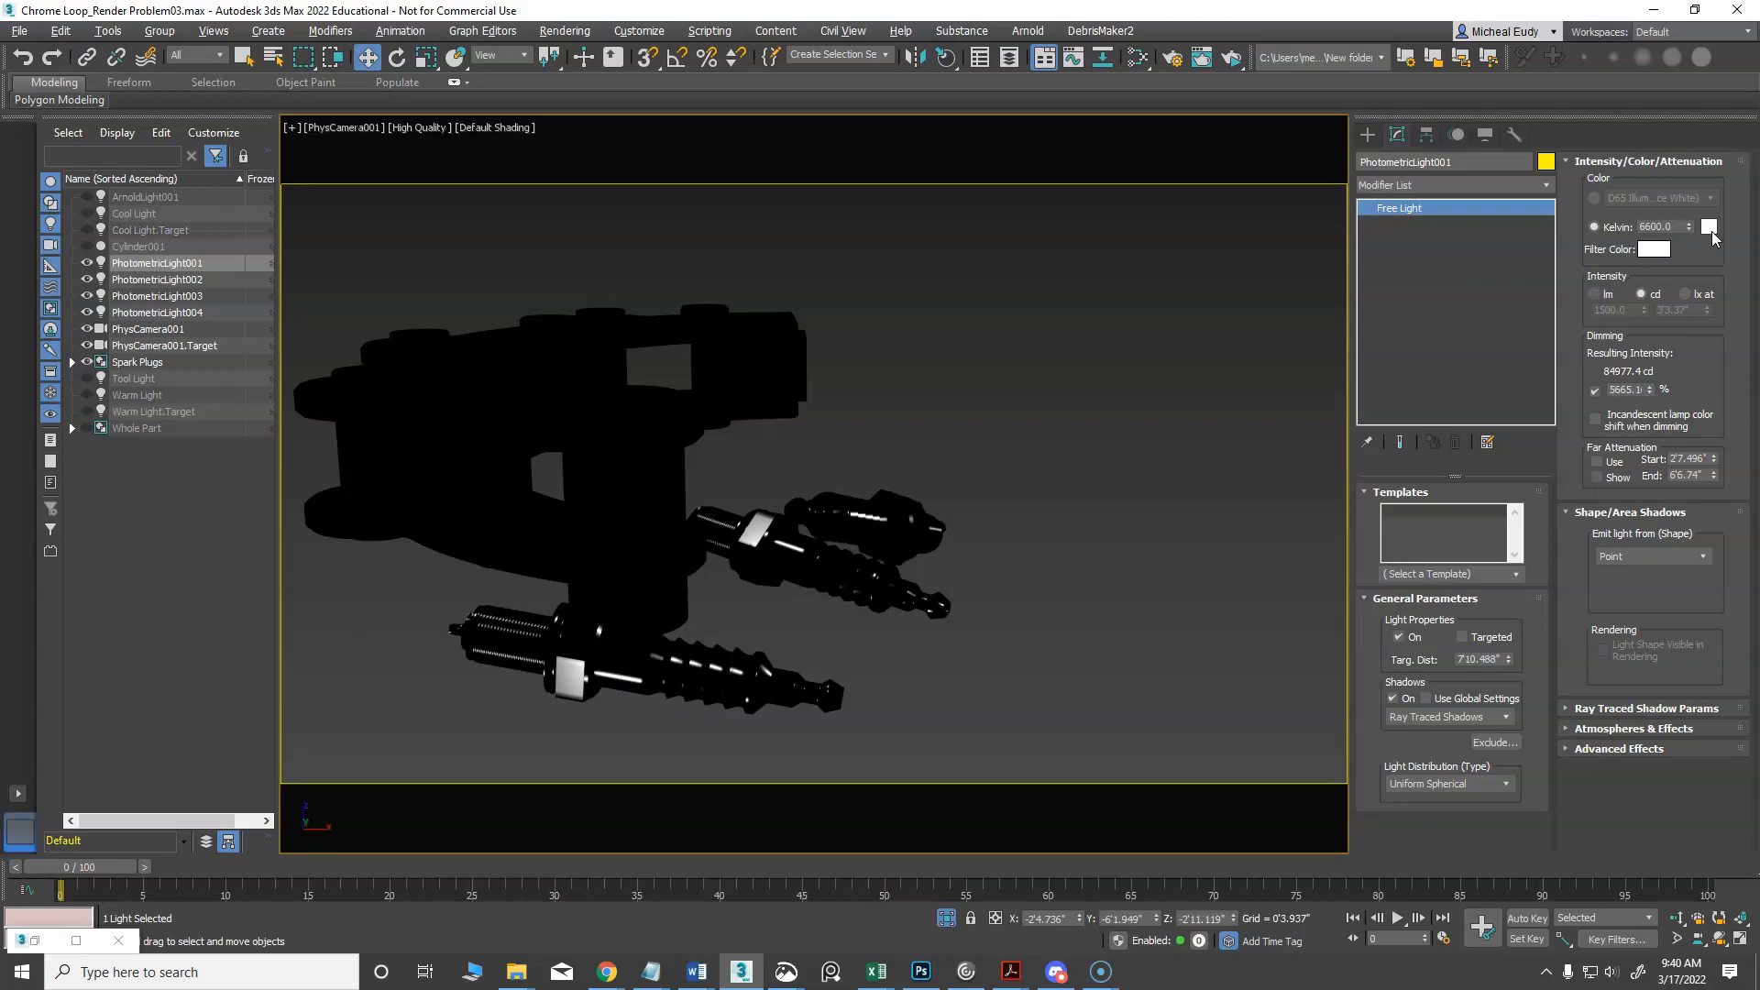
Open the filter color selector of PhotometricLight001 beside the spark plugs and try a soft green tint
{"action": "left_click", "coordinate": [1655, 250]}
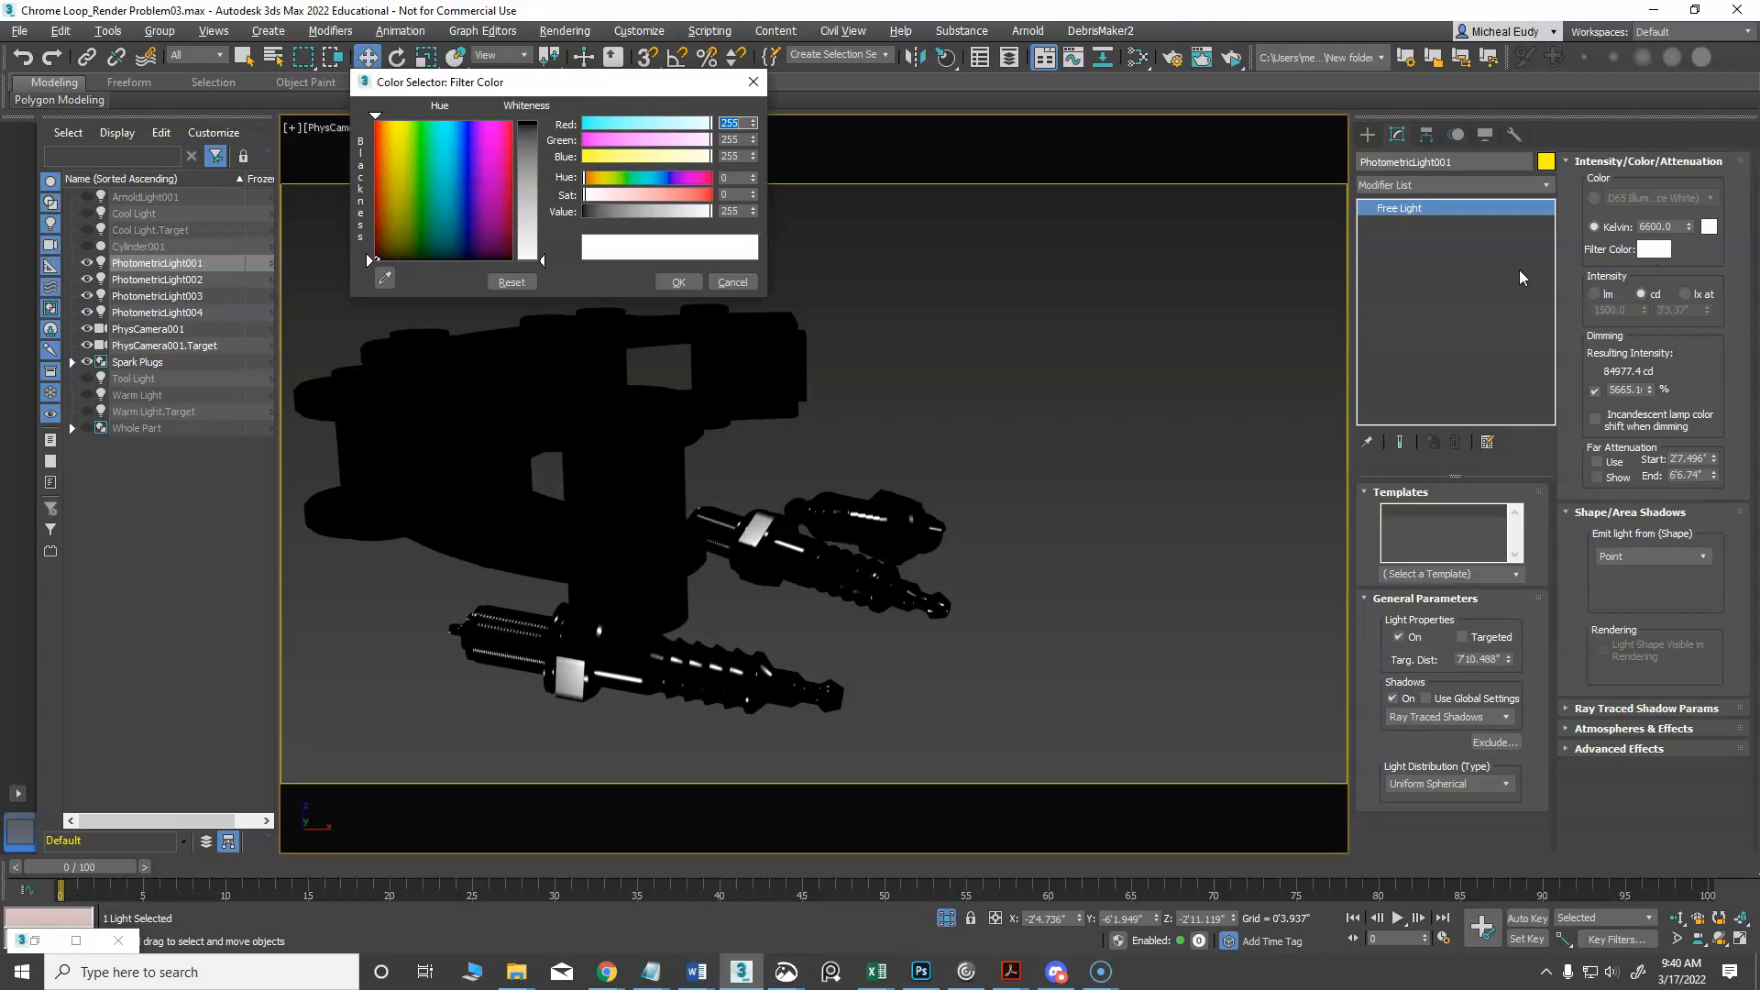
{"action": "left_click_drag", "start_coordinate": [749, 139], "coordinate": [1120, 189]}
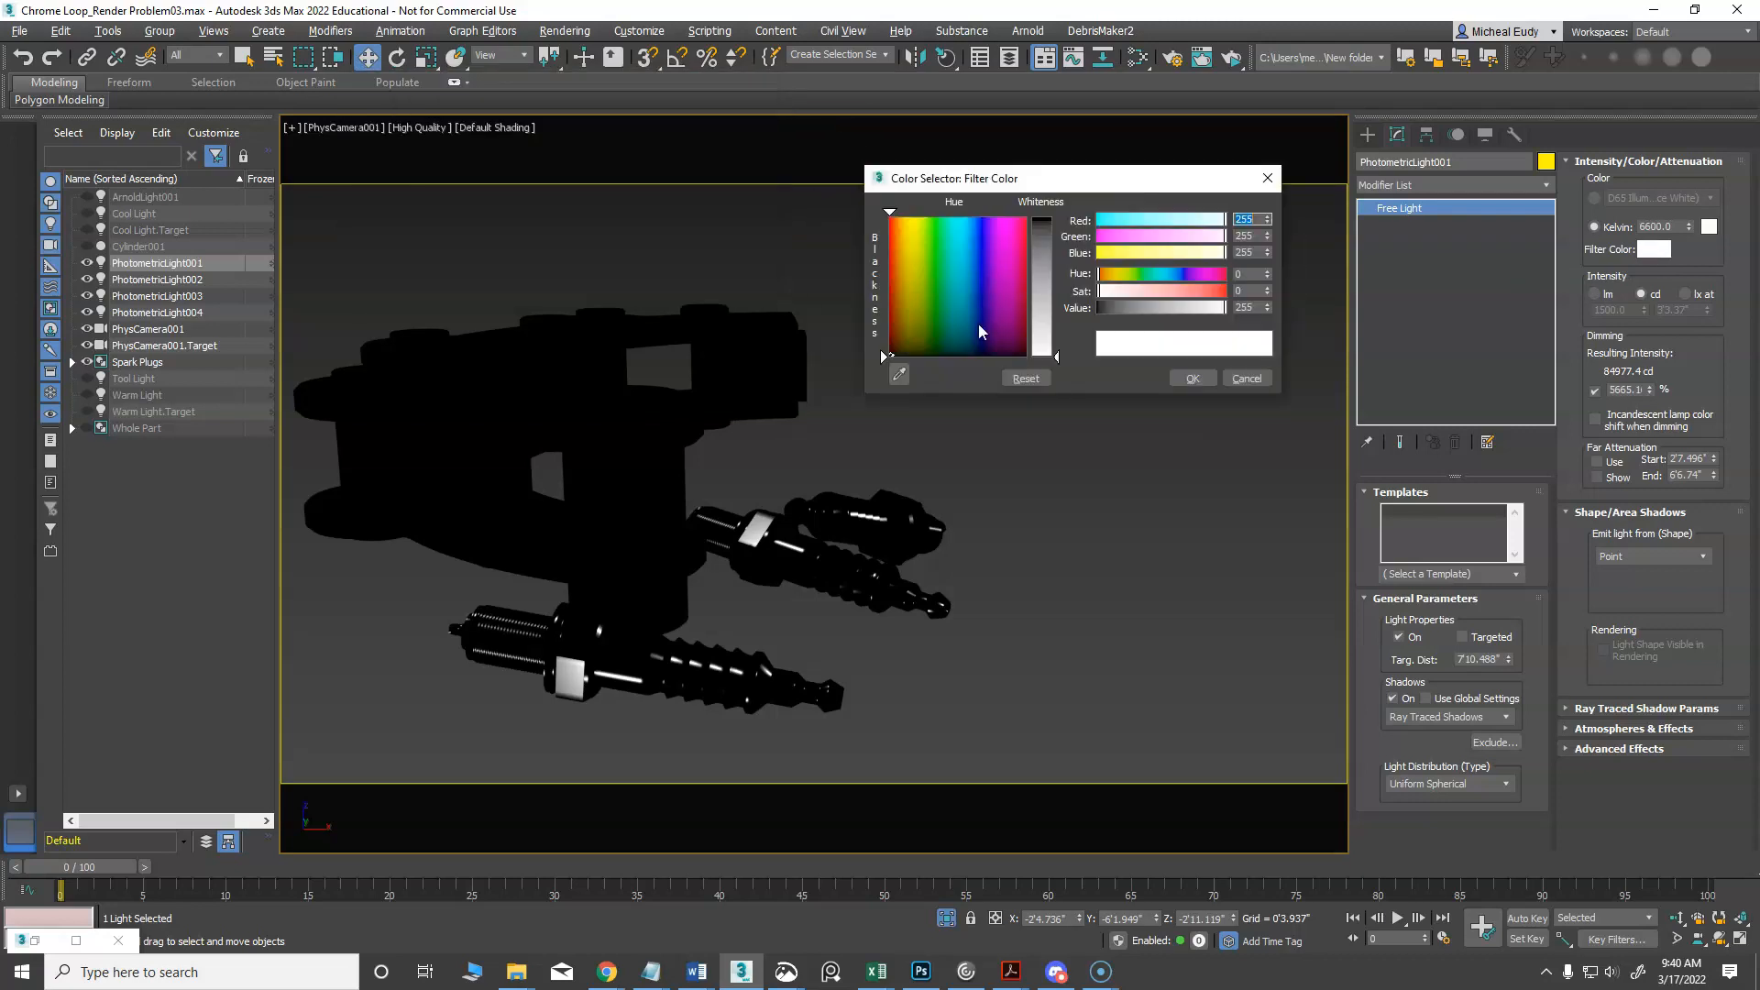
{"action": "left_click", "coordinate": [937, 315]}
{"action": "left_click_drag", "start_coordinate": [1043, 352], "coordinate": [1043, 255]}
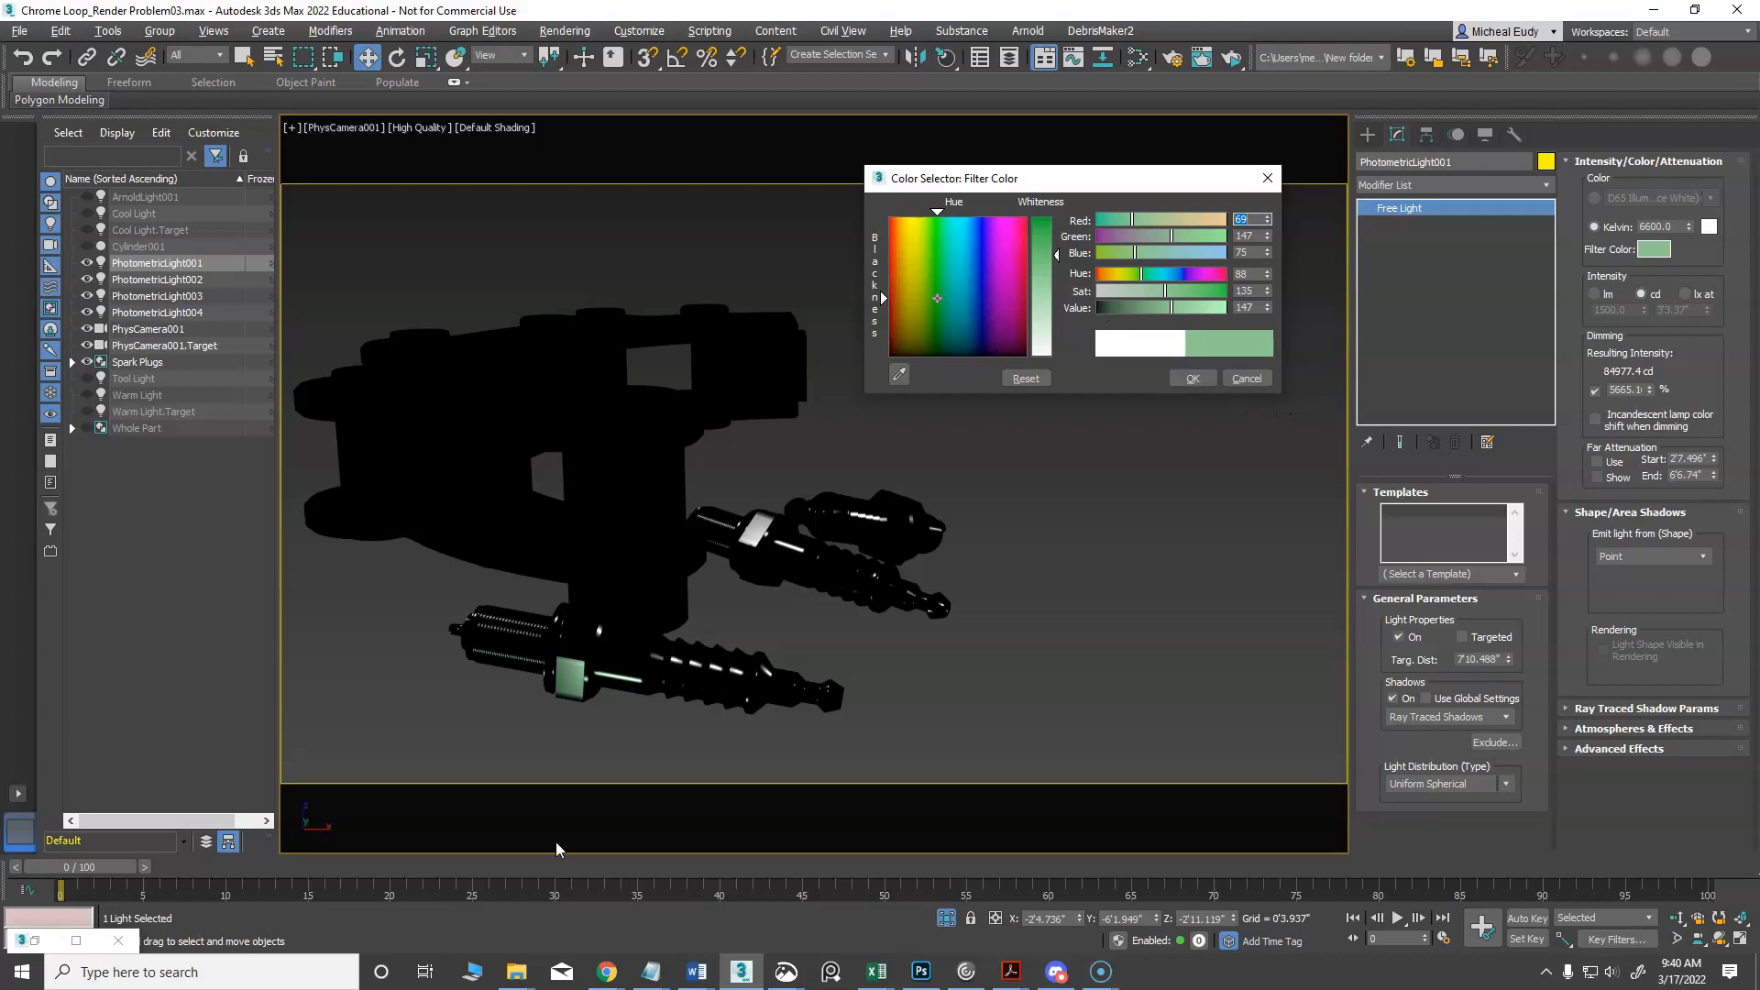
Check the composite in Photoshop, return to 3ds Max, and set the filter color to purple with hue 185, saturation 199 and value 77
{"action": "left_click", "coordinate": [921, 972]}
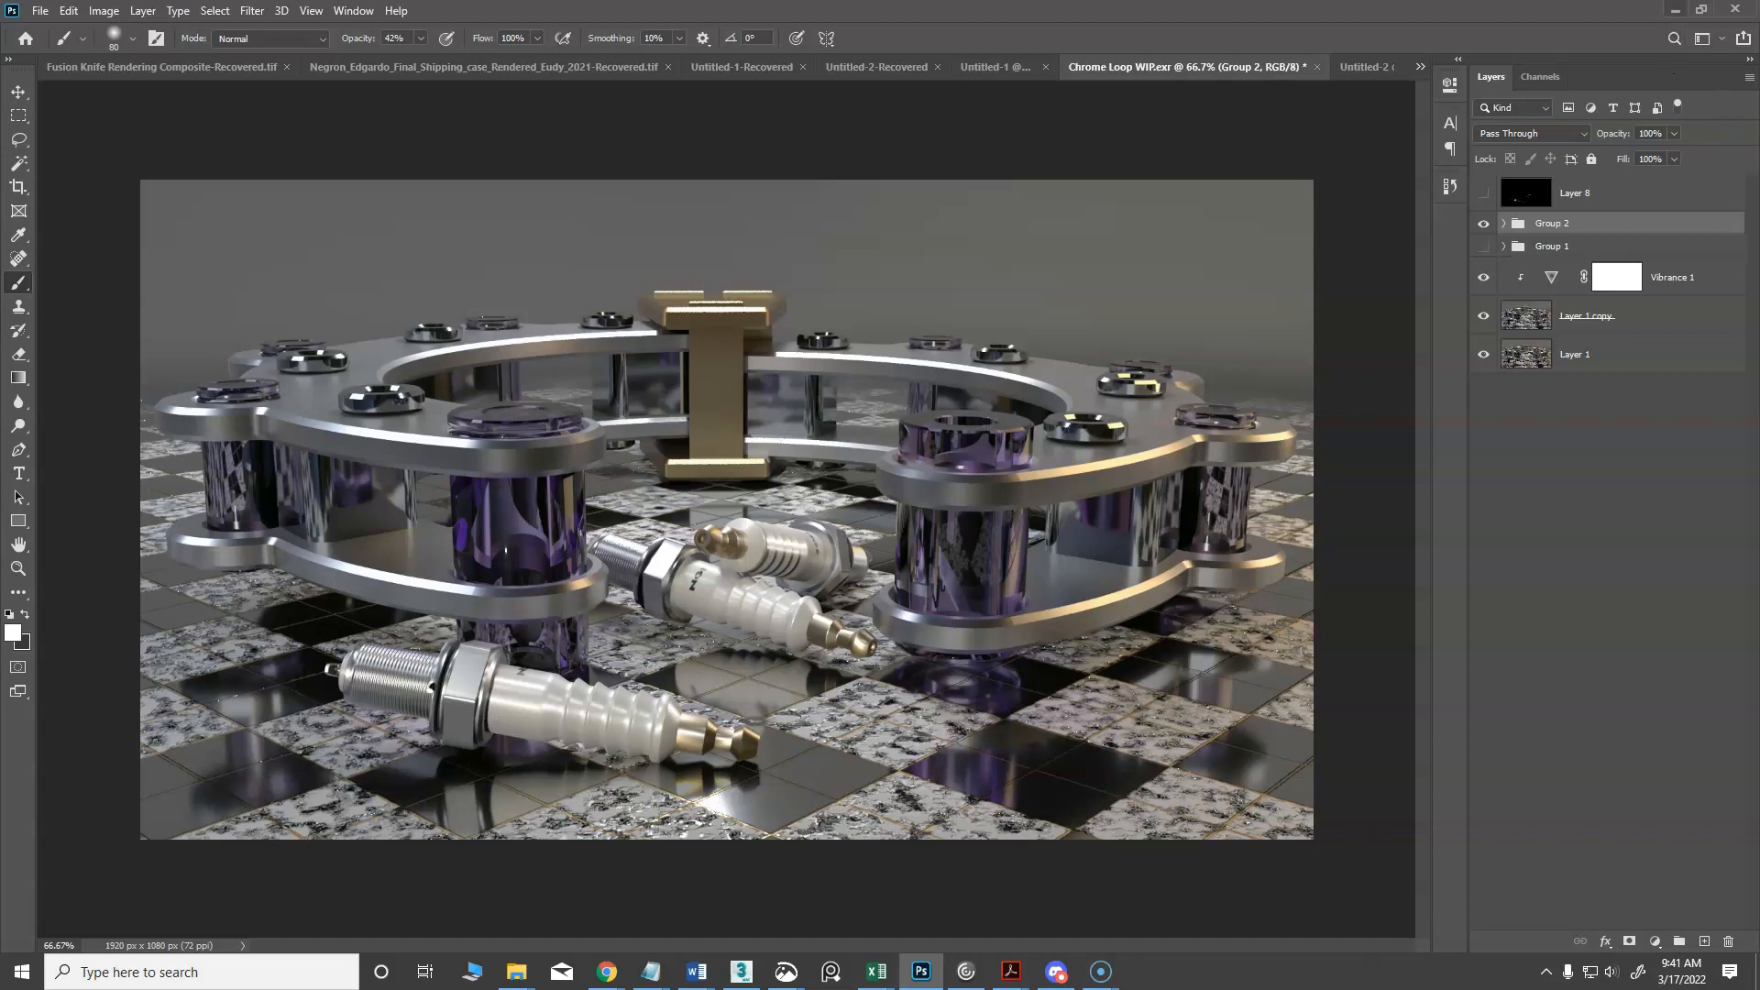
{"action": "left_click", "coordinate": [1676, 9]}
{"action": "mouse_move", "coordinate": [997, 248]}
{"action": "left_mouse_down"}
{"action": "mouse_move", "coordinate": [976, 238]}
{"action": "mouse_move", "coordinate": [982, 334]}
{"action": "mouse_move", "coordinate": [1049, 235]}
{"action": "left_mouse_up"}
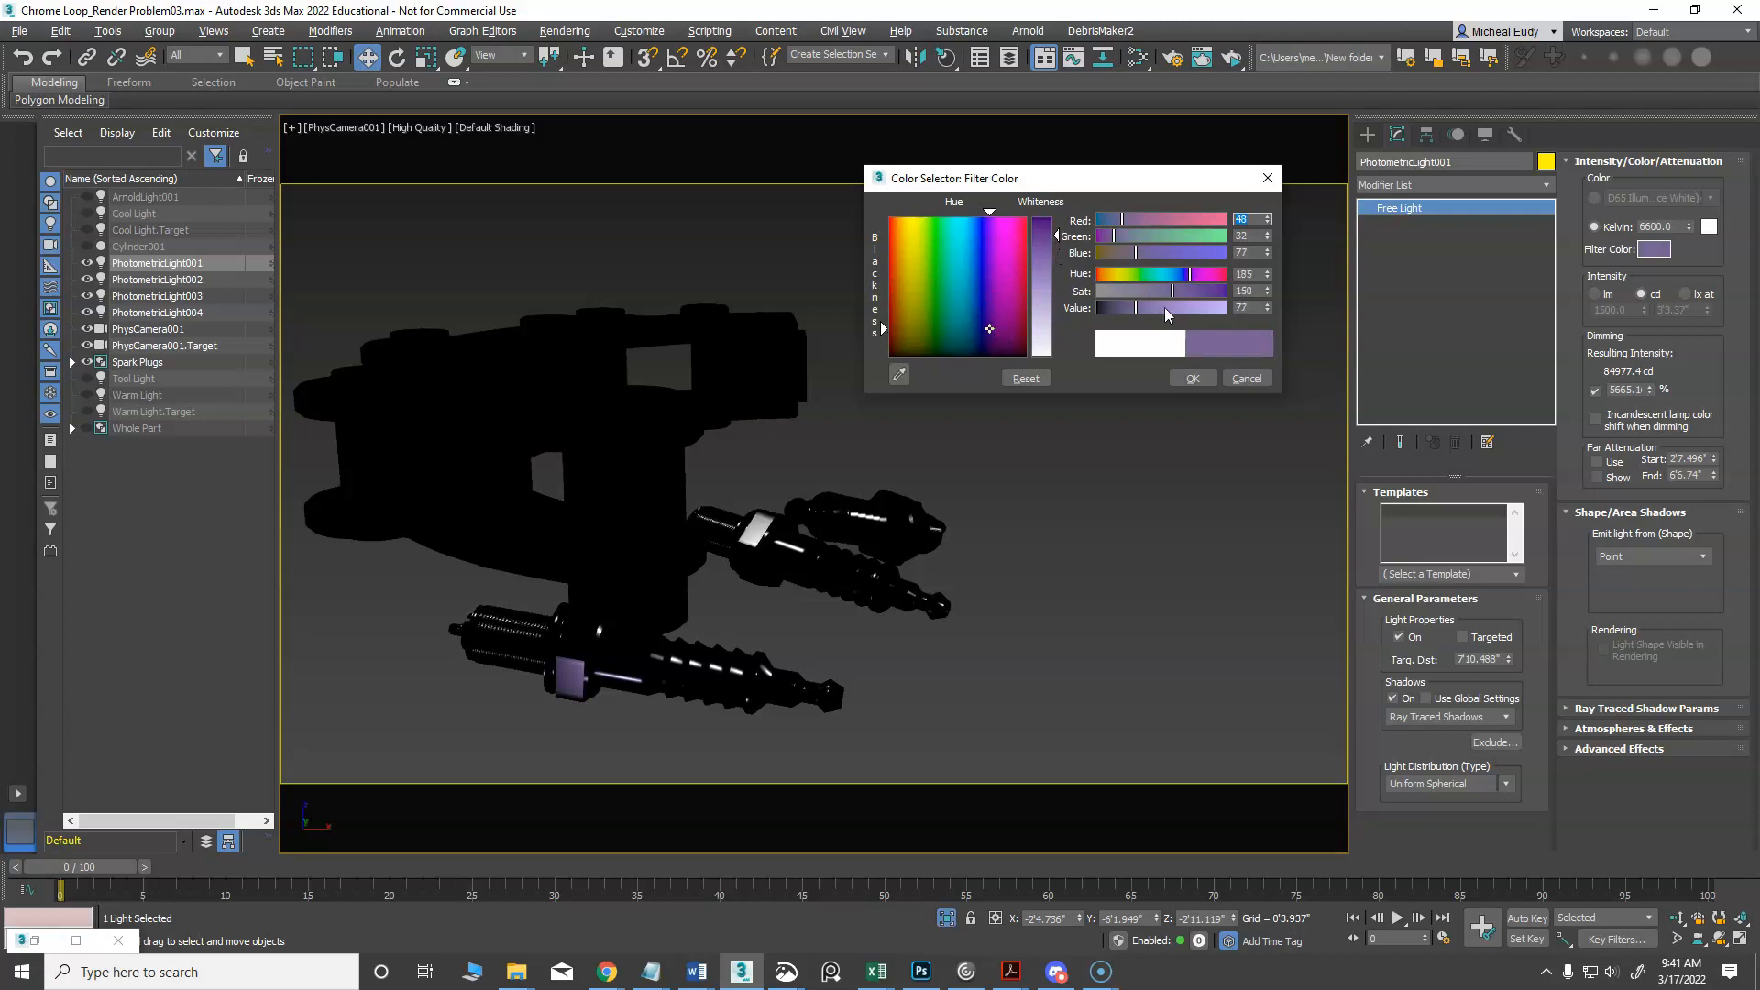
{"action": "left_click_drag", "start_coordinate": [1173, 293], "coordinate": [1196, 294]}
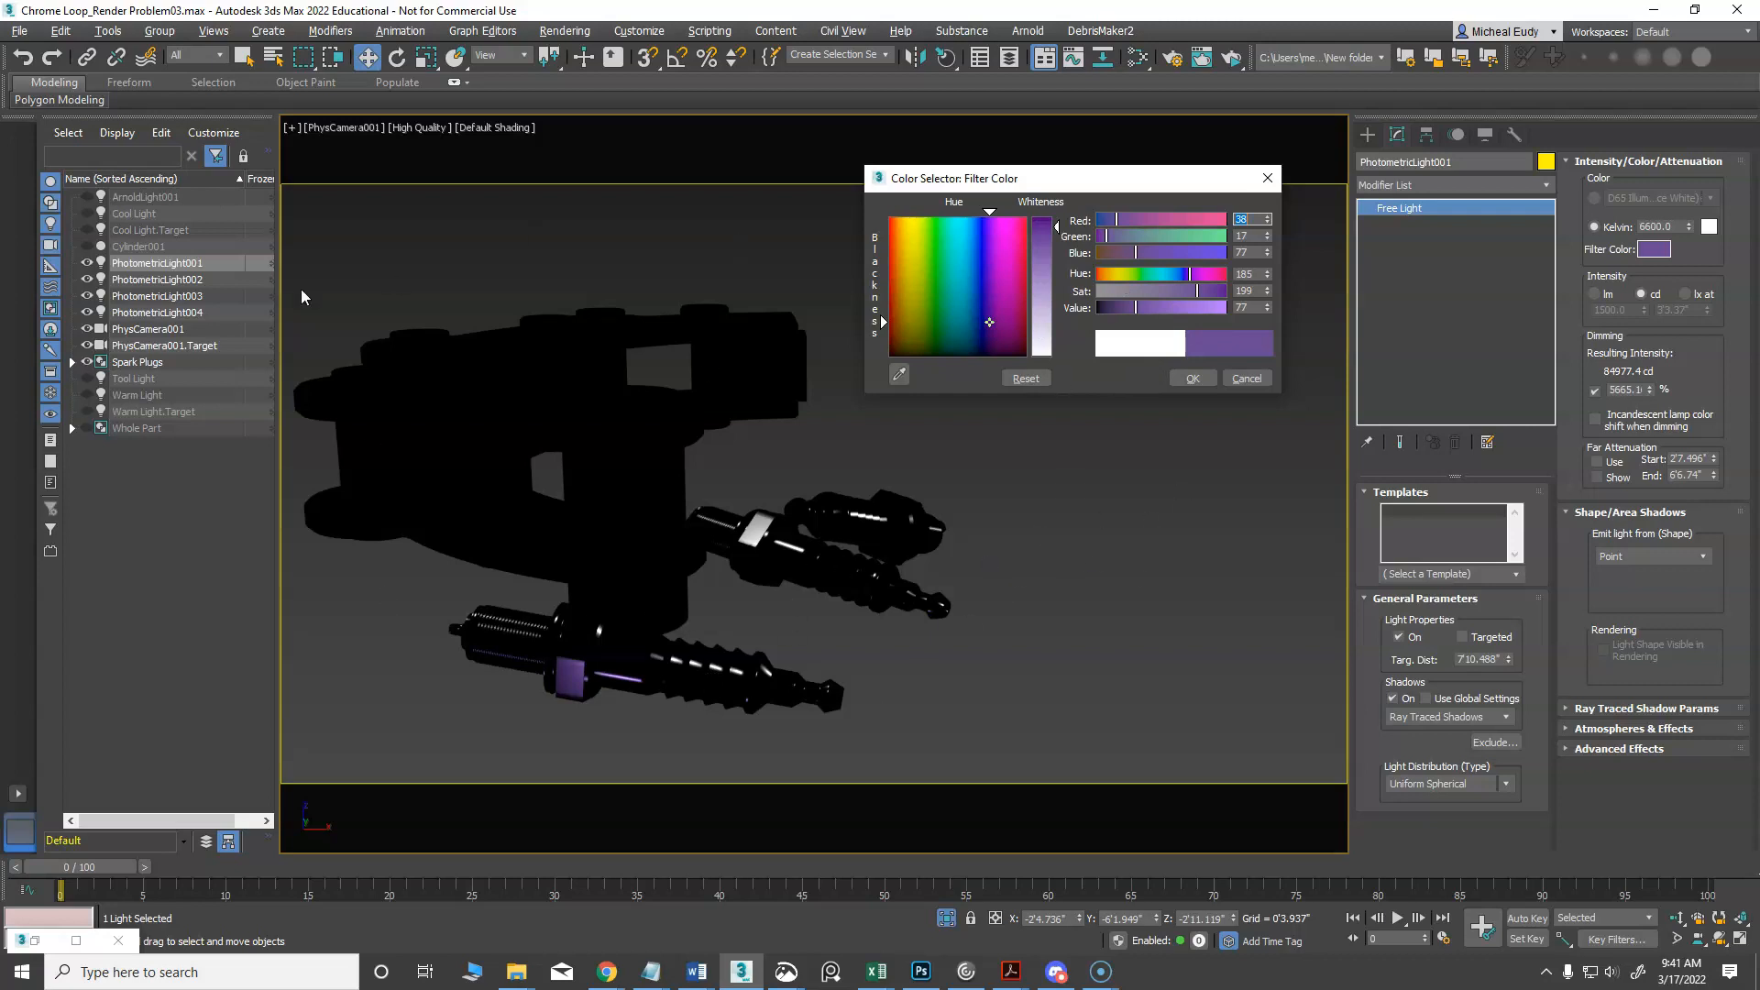
Turn off PhotometricLight002, 003 and 004 with the Light Lister, close it, and accept the purple filter color
{"action": "left_click", "coordinate": [107, 30]}
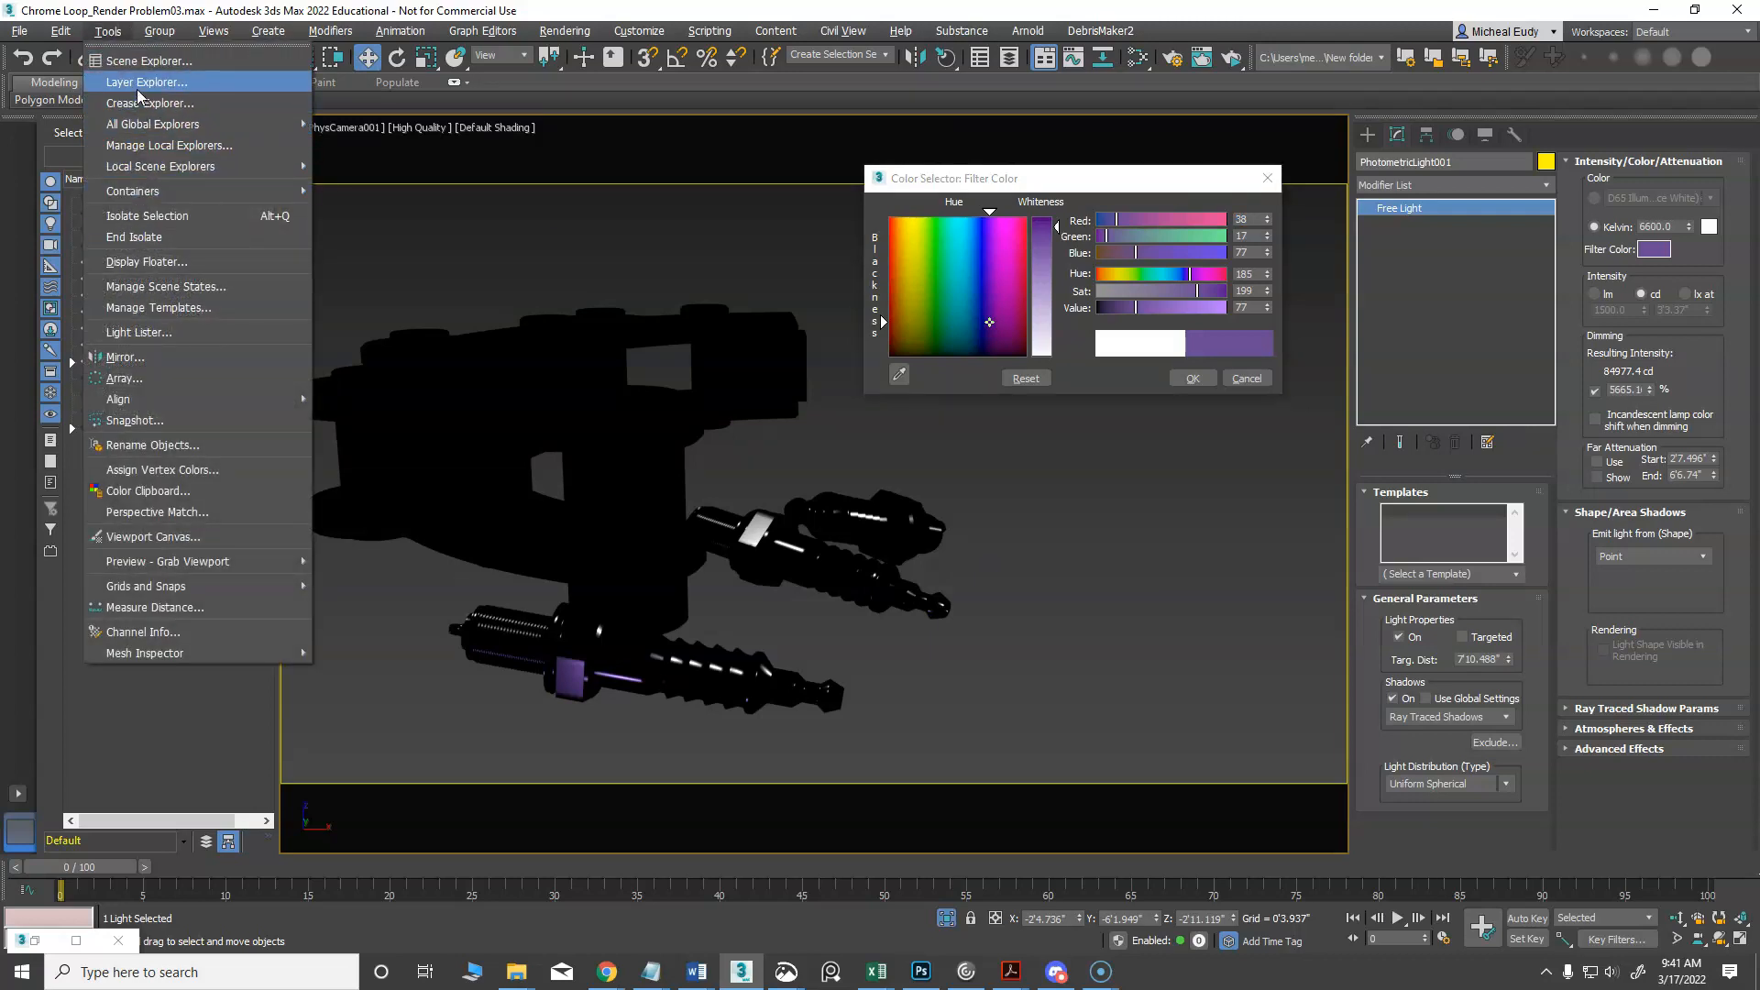
{"action": "left_click", "coordinate": [142, 334]}
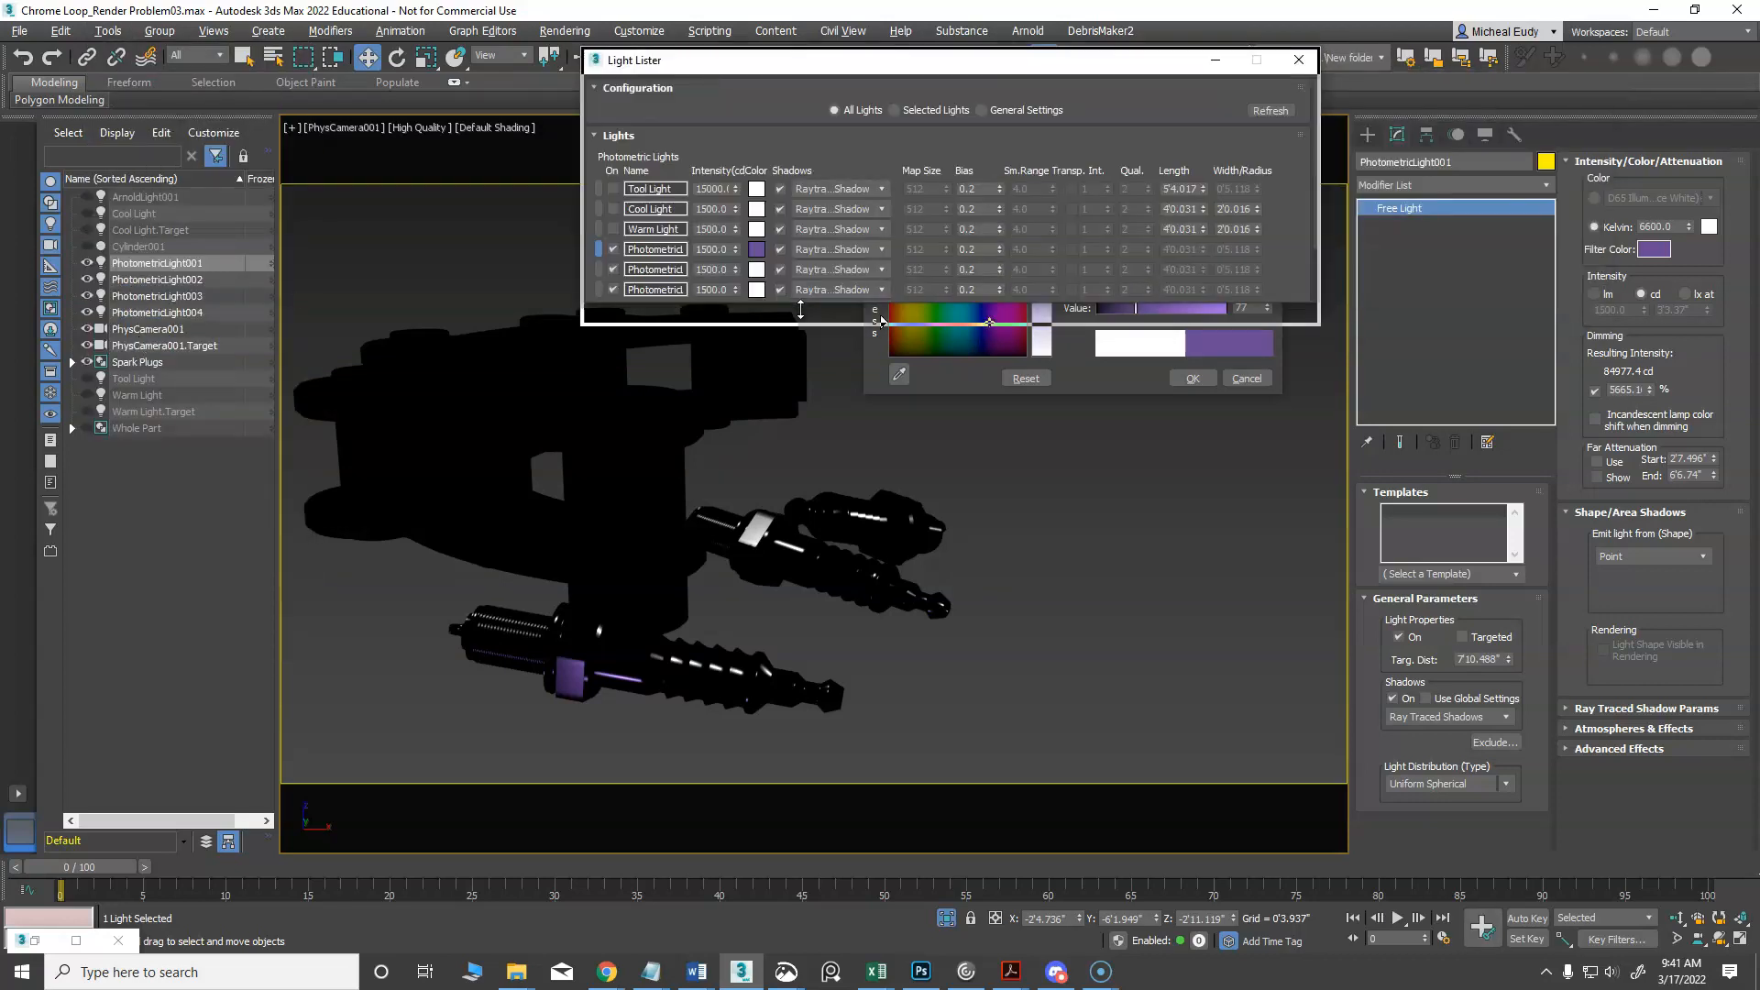
{"action": "left_click", "coordinate": [613, 309]}
{"action": "left_click", "coordinate": [613, 290]}
{"action": "left_click", "coordinate": [614, 270]}
{"action": "left_click_drag", "start_coordinate": [1074, 70], "coordinate": [1173, 74]}
{"action": "left_click", "coordinate": [1314, 68]}
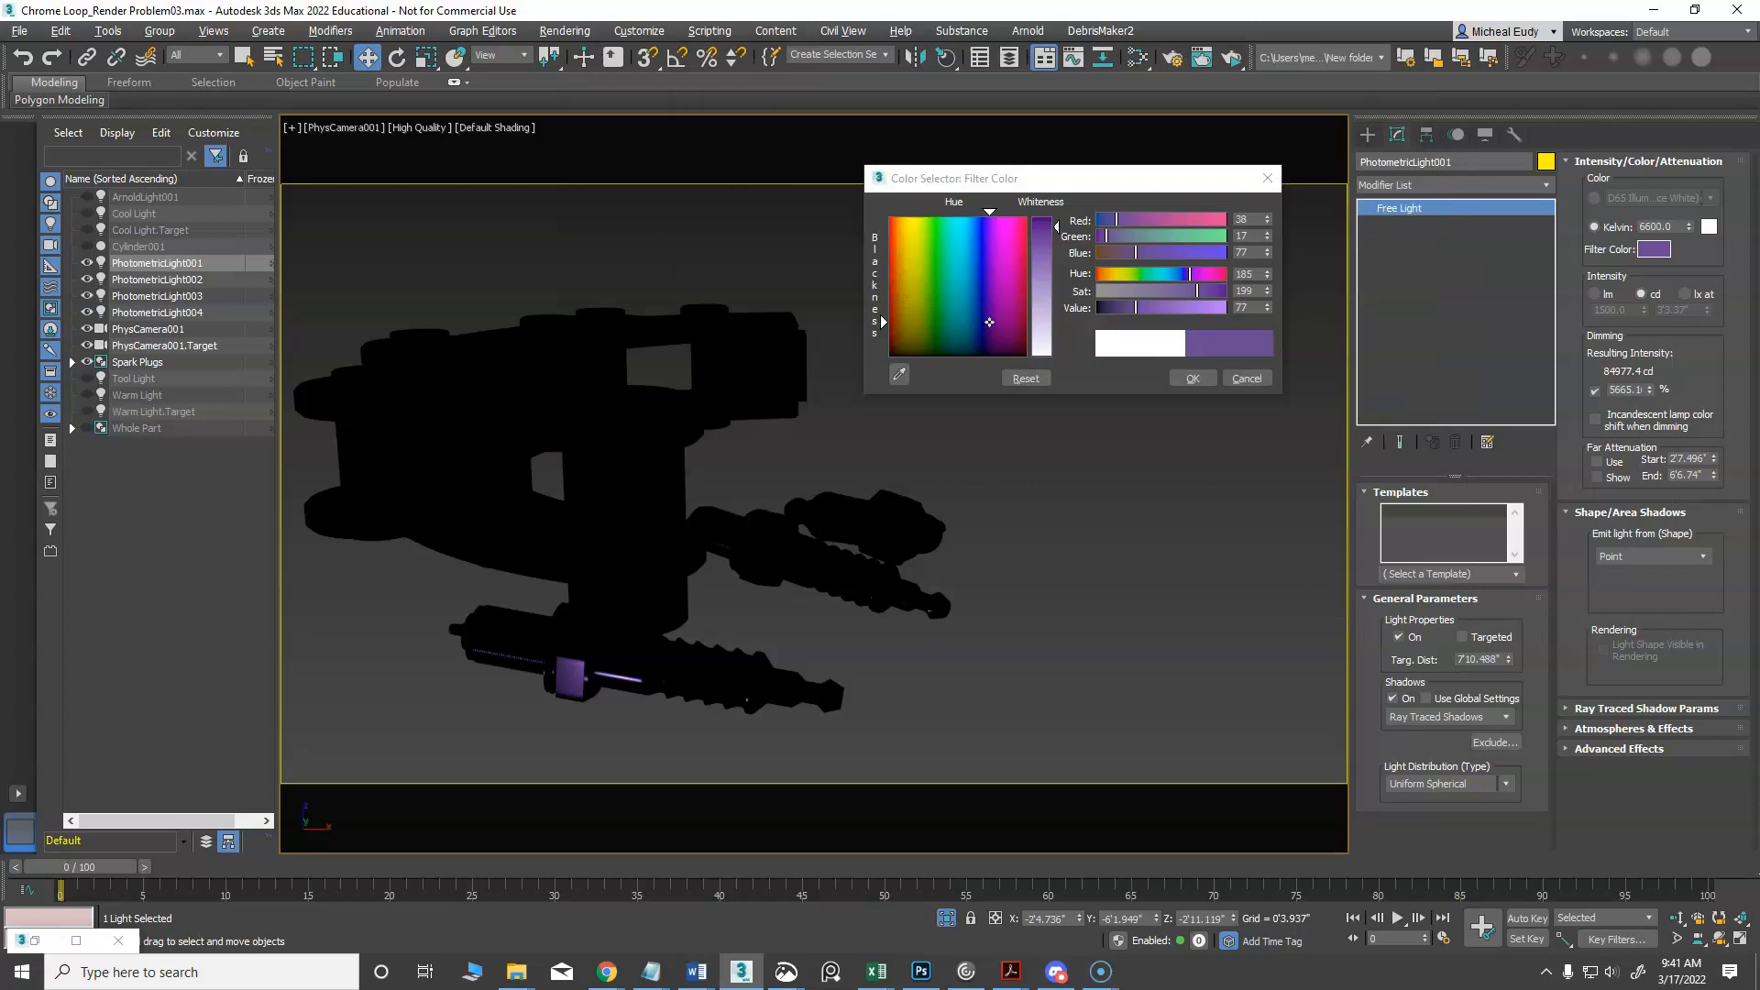
{"action": "left_click", "coordinate": [1188, 378]}
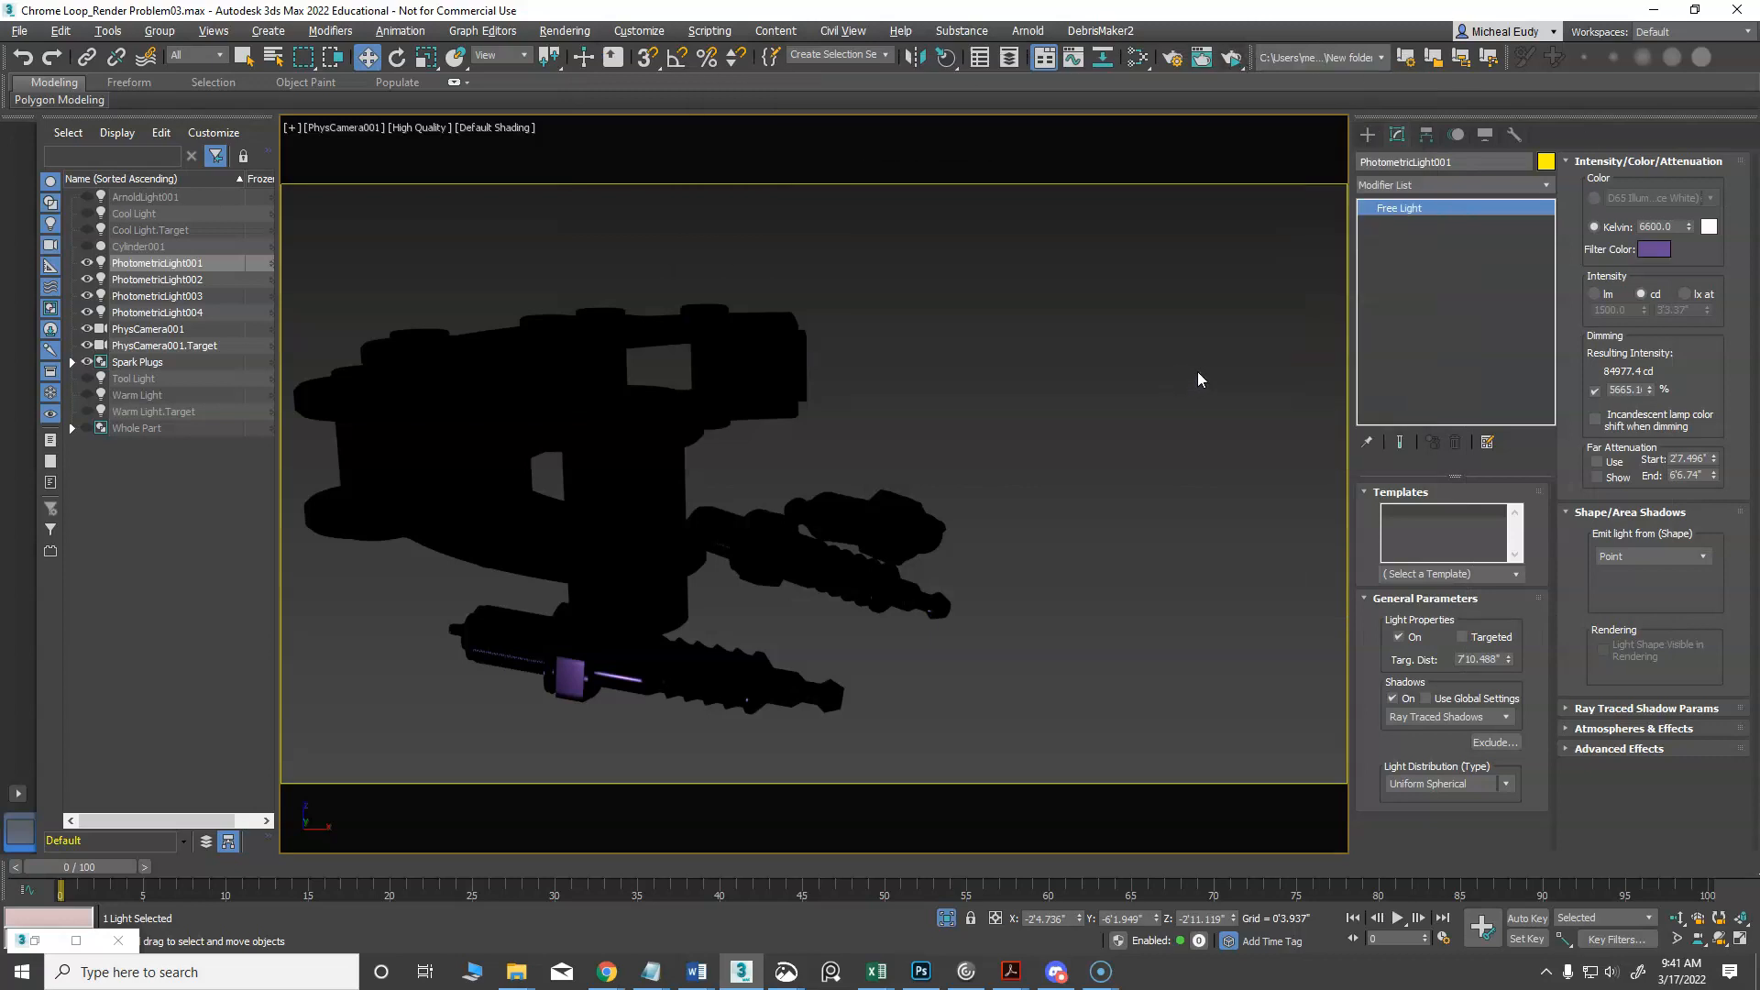
Preview the purple highlight pass in an ActiveShade render and close the preview window
{"action": "left_click", "coordinate": [1216, 61]}
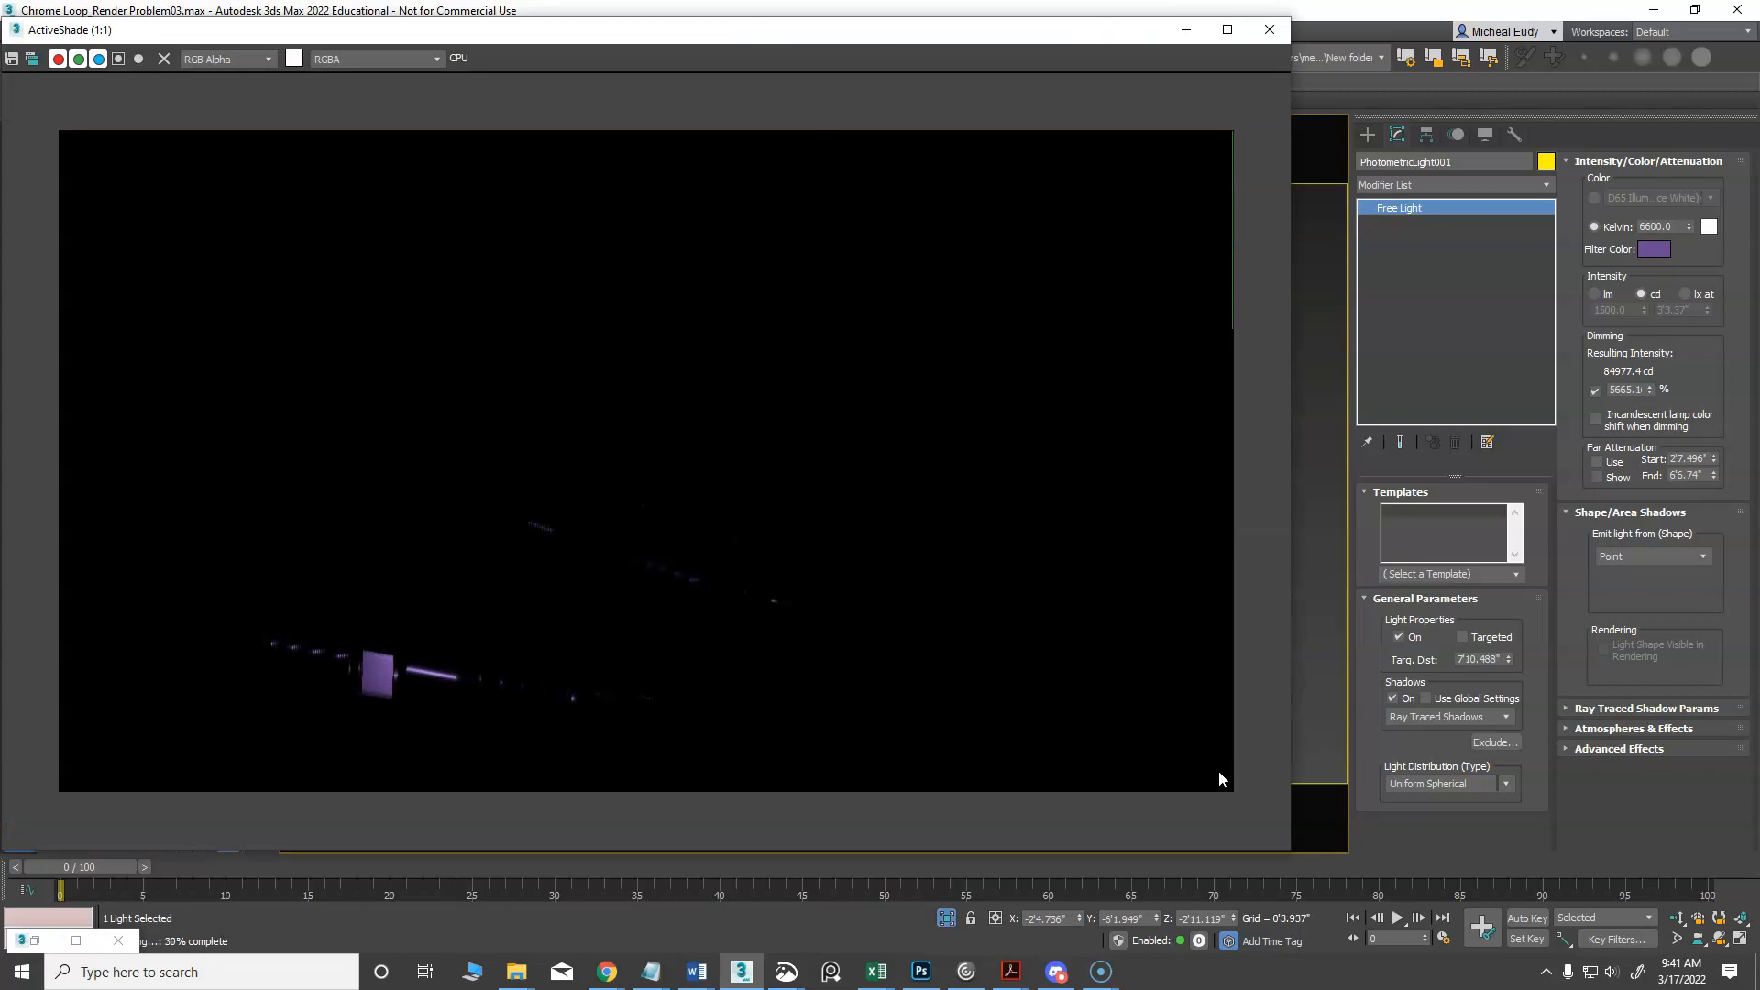
{"action": "left_click_drag", "start_coordinate": [1039, 40], "coordinate": [1202, 53]}
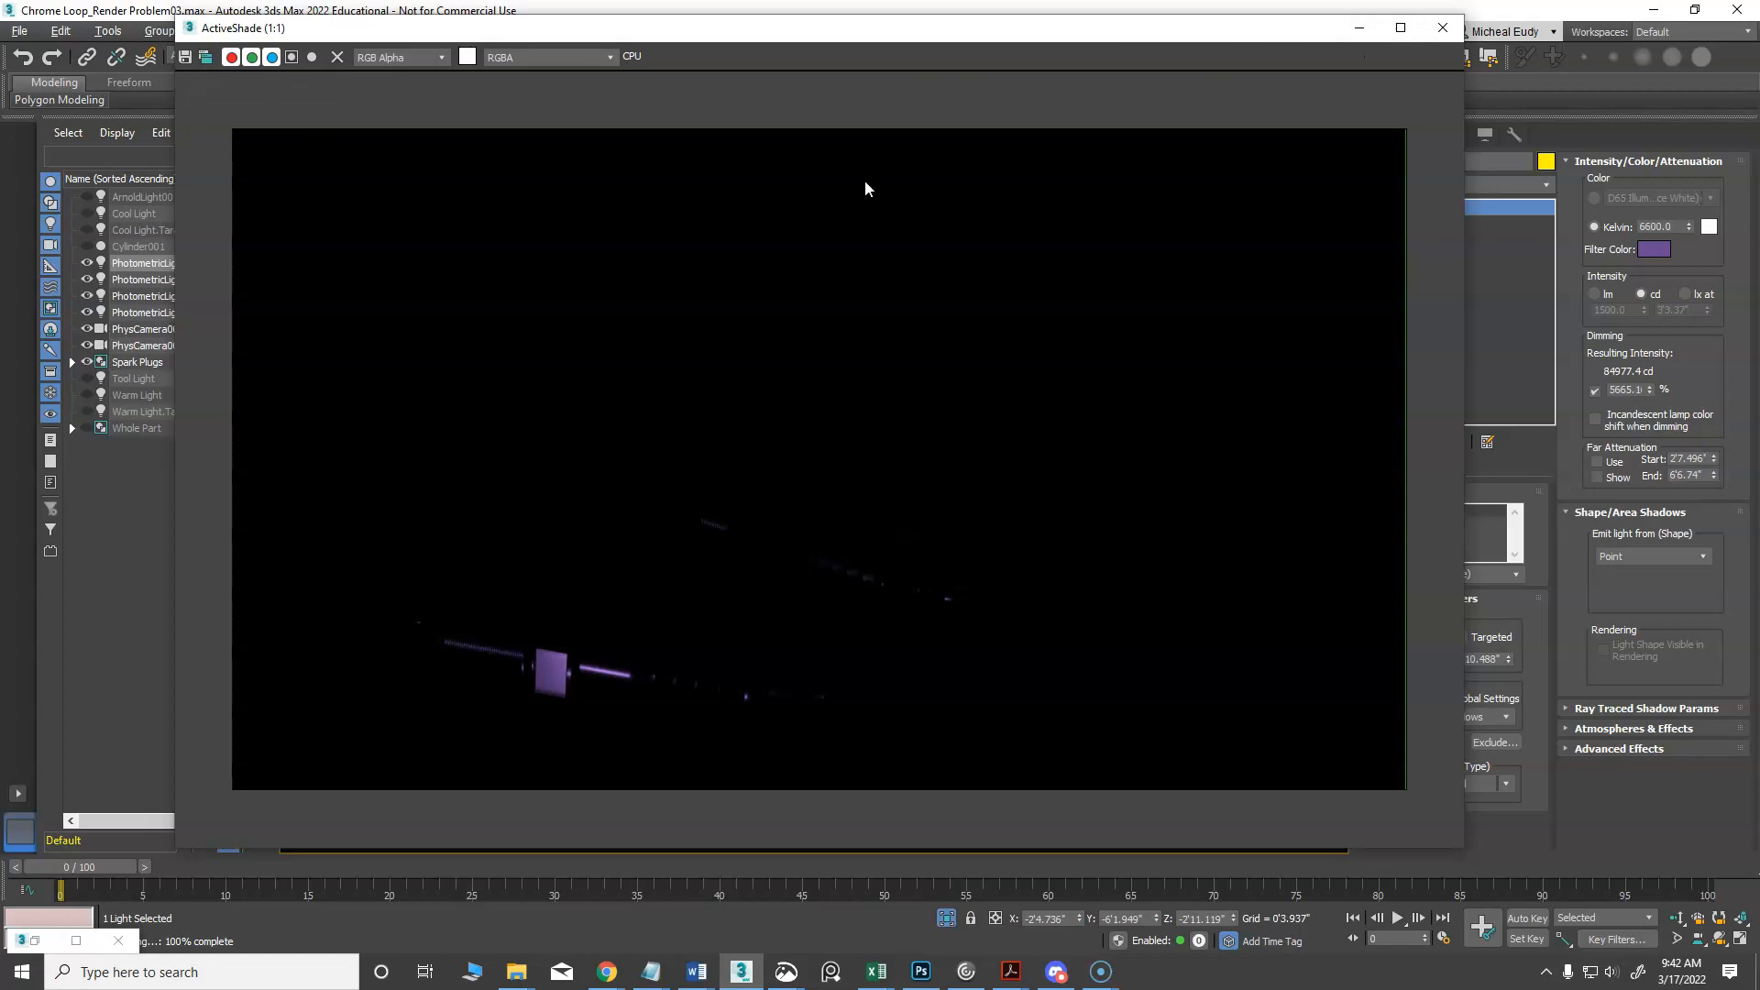
{"action": "left_click", "coordinate": [1441, 31]}
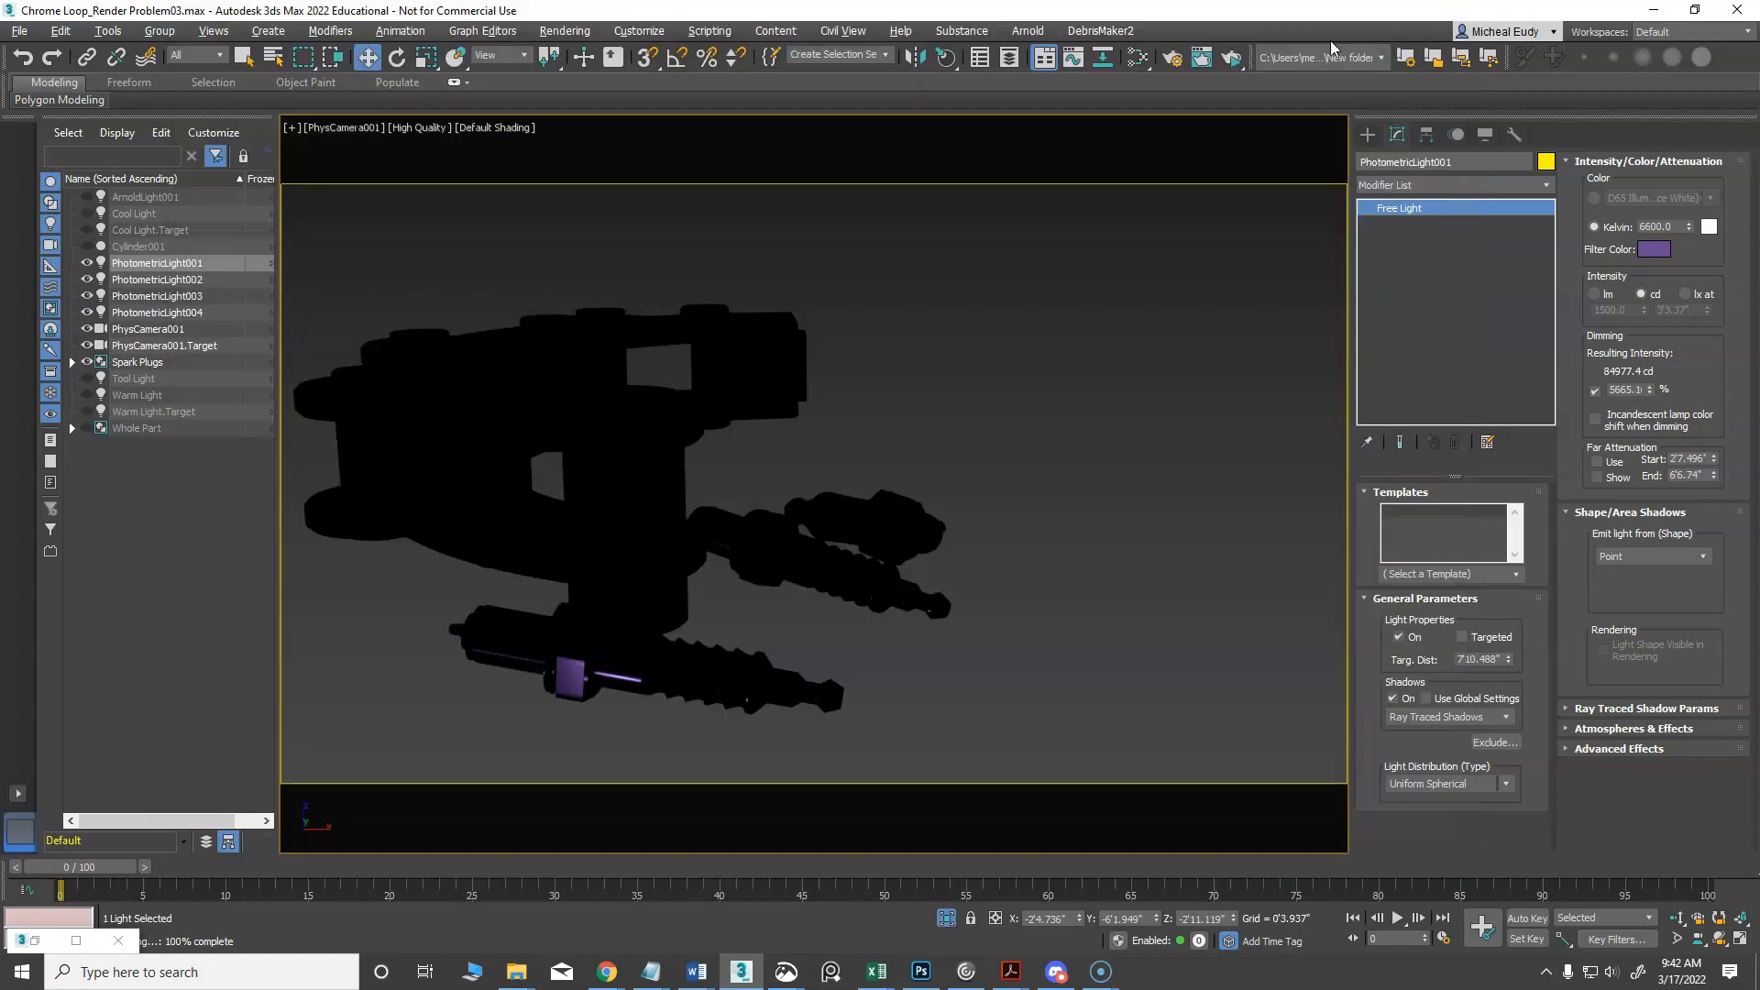
Render the PhysCamera001 view as a full frame and reposition the rendered frame window
{"action": "left_click", "coordinate": [1233, 62]}
{"action": "left_click_drag", "start_coordinate": [1232, 61], "coordinate": [1230, 117]}
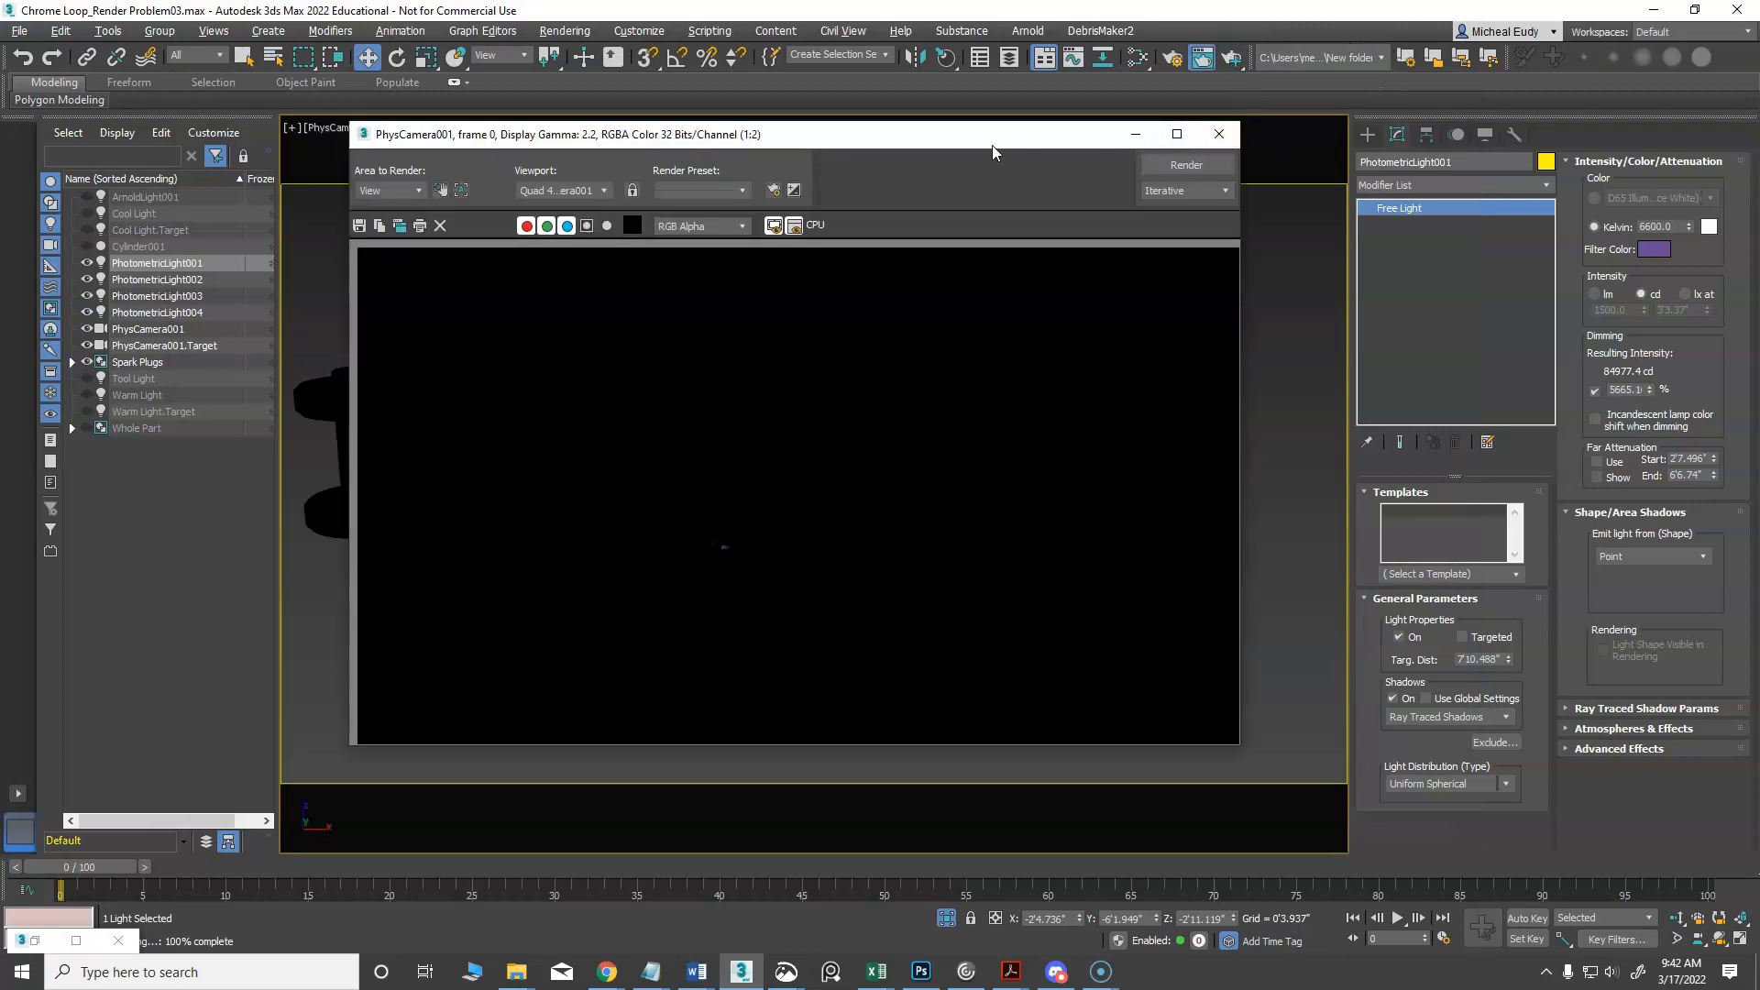
{"action": "left_click_drag", "start_coordinate": [987, 141], "coordinate": [922, 122]}
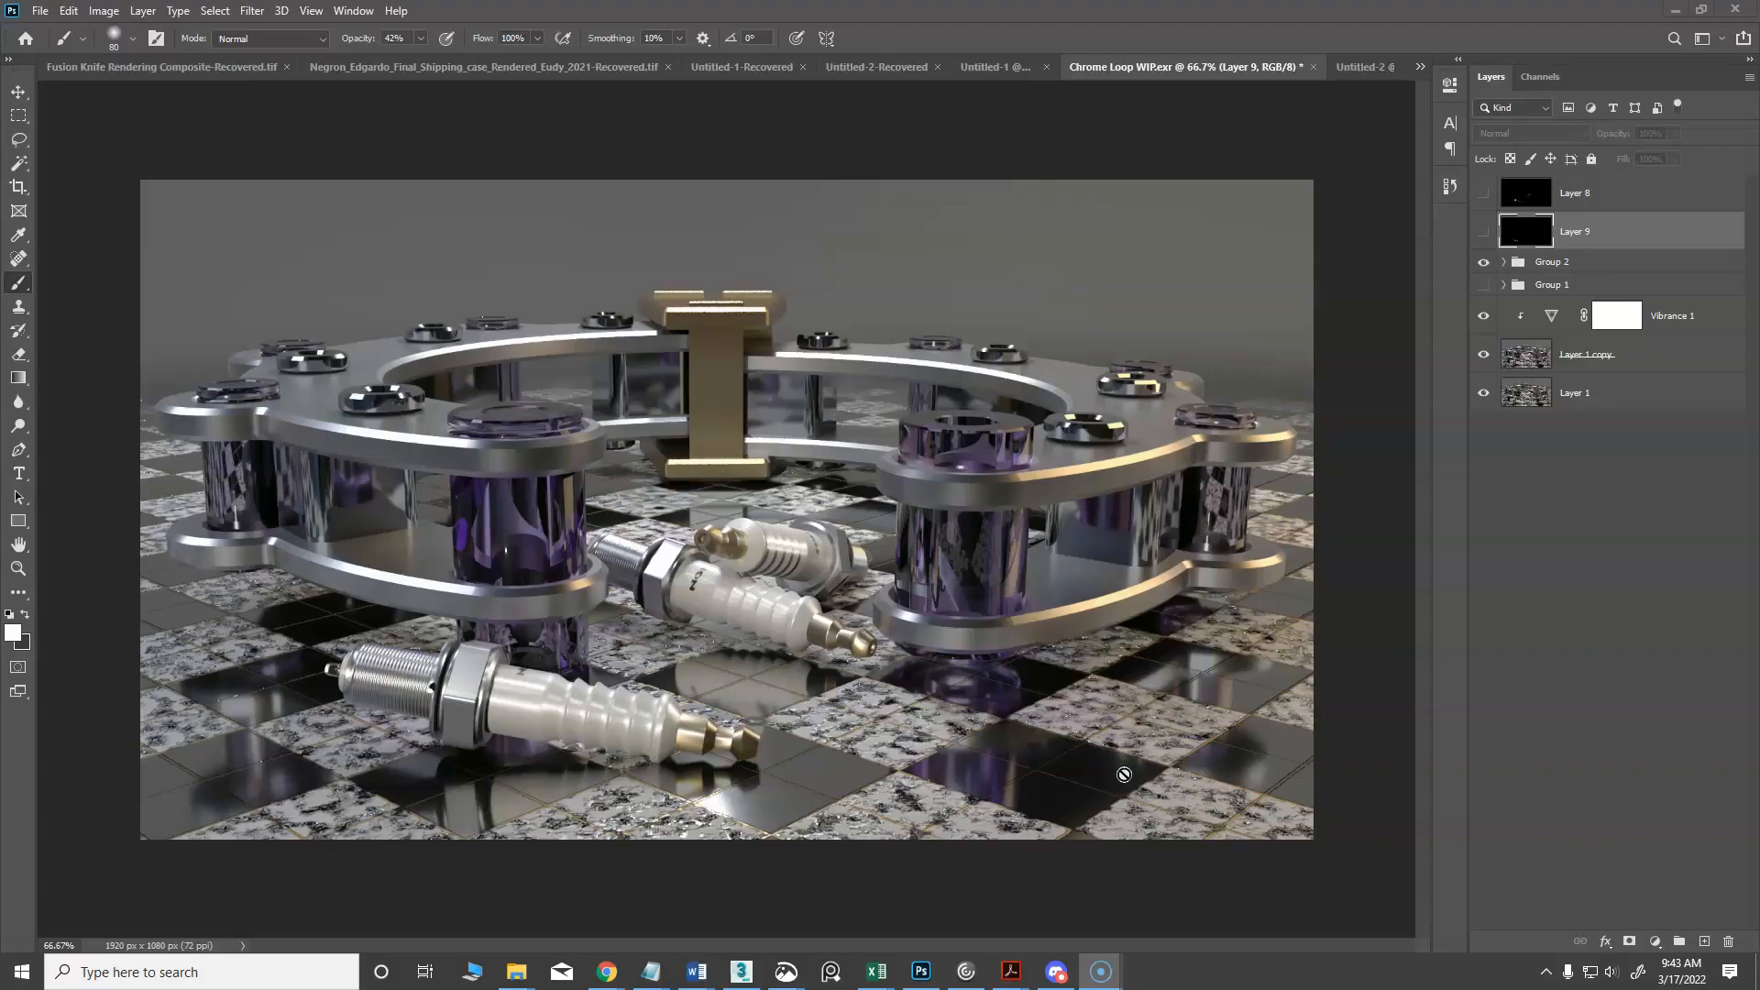
Show Layer 9 with the purple highlight pass in the Photoshop composite and set its blend mode to Screen
{"action": "left_click", "coordinate": [1483, 231]}
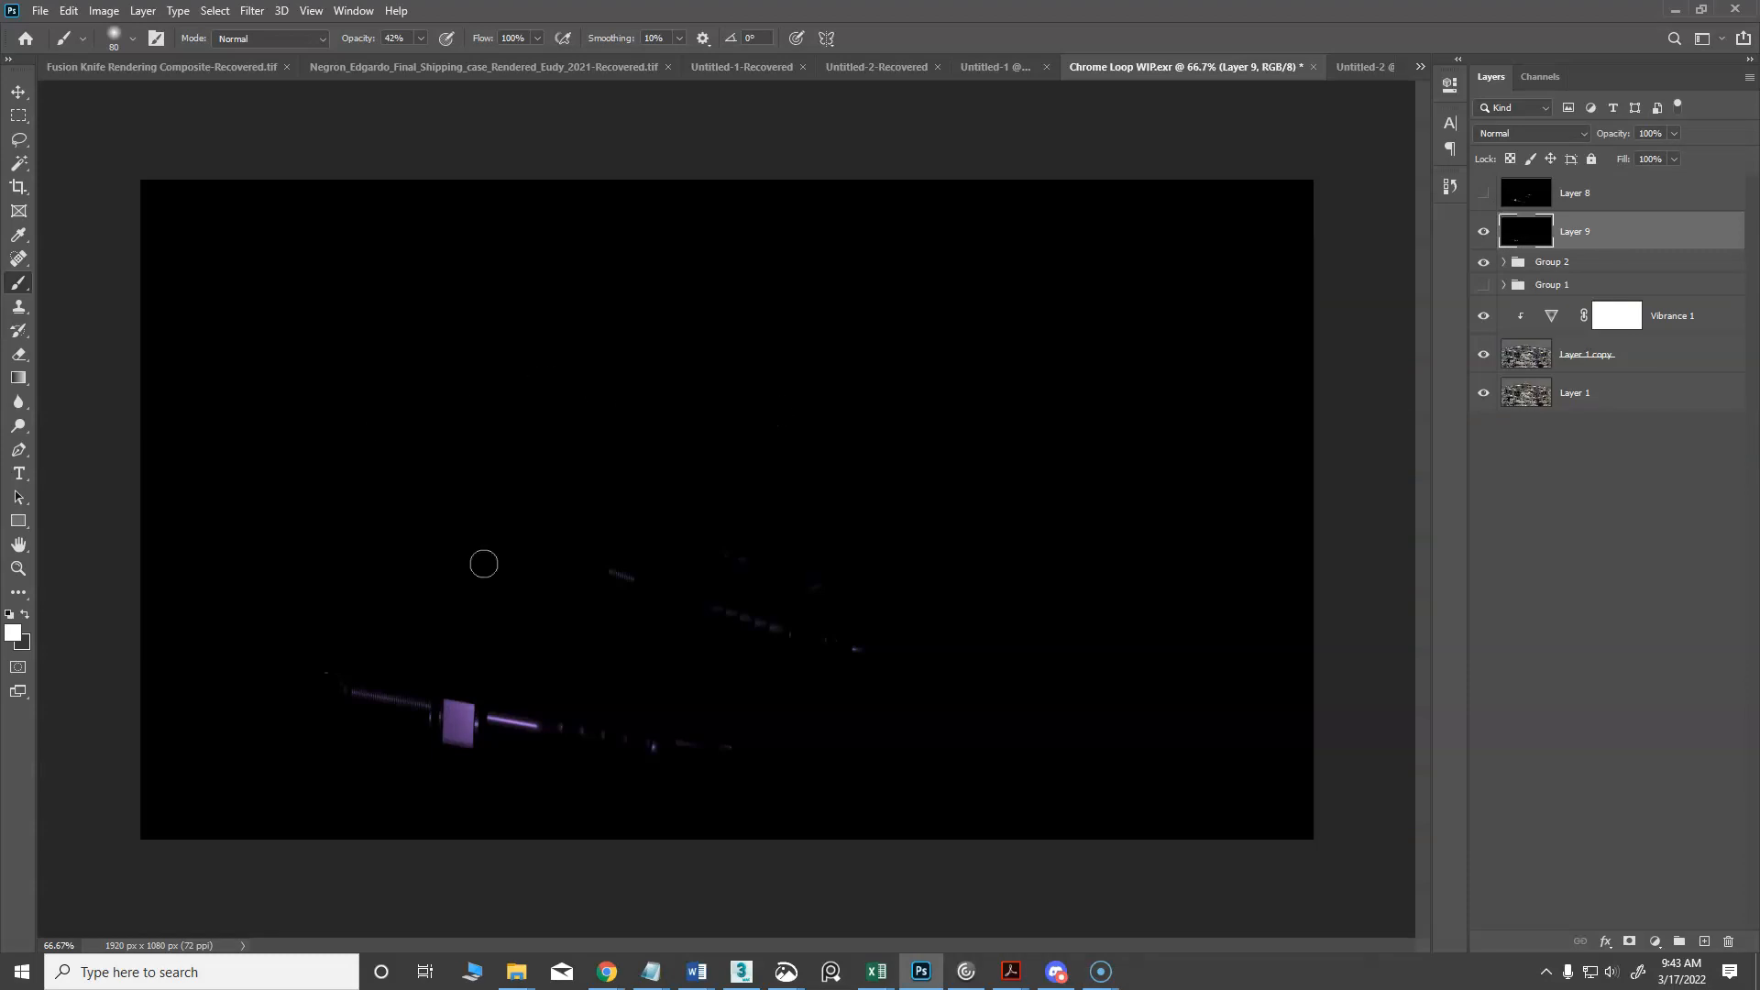
{"action": "left_click", "coordinate": [18, 92]}
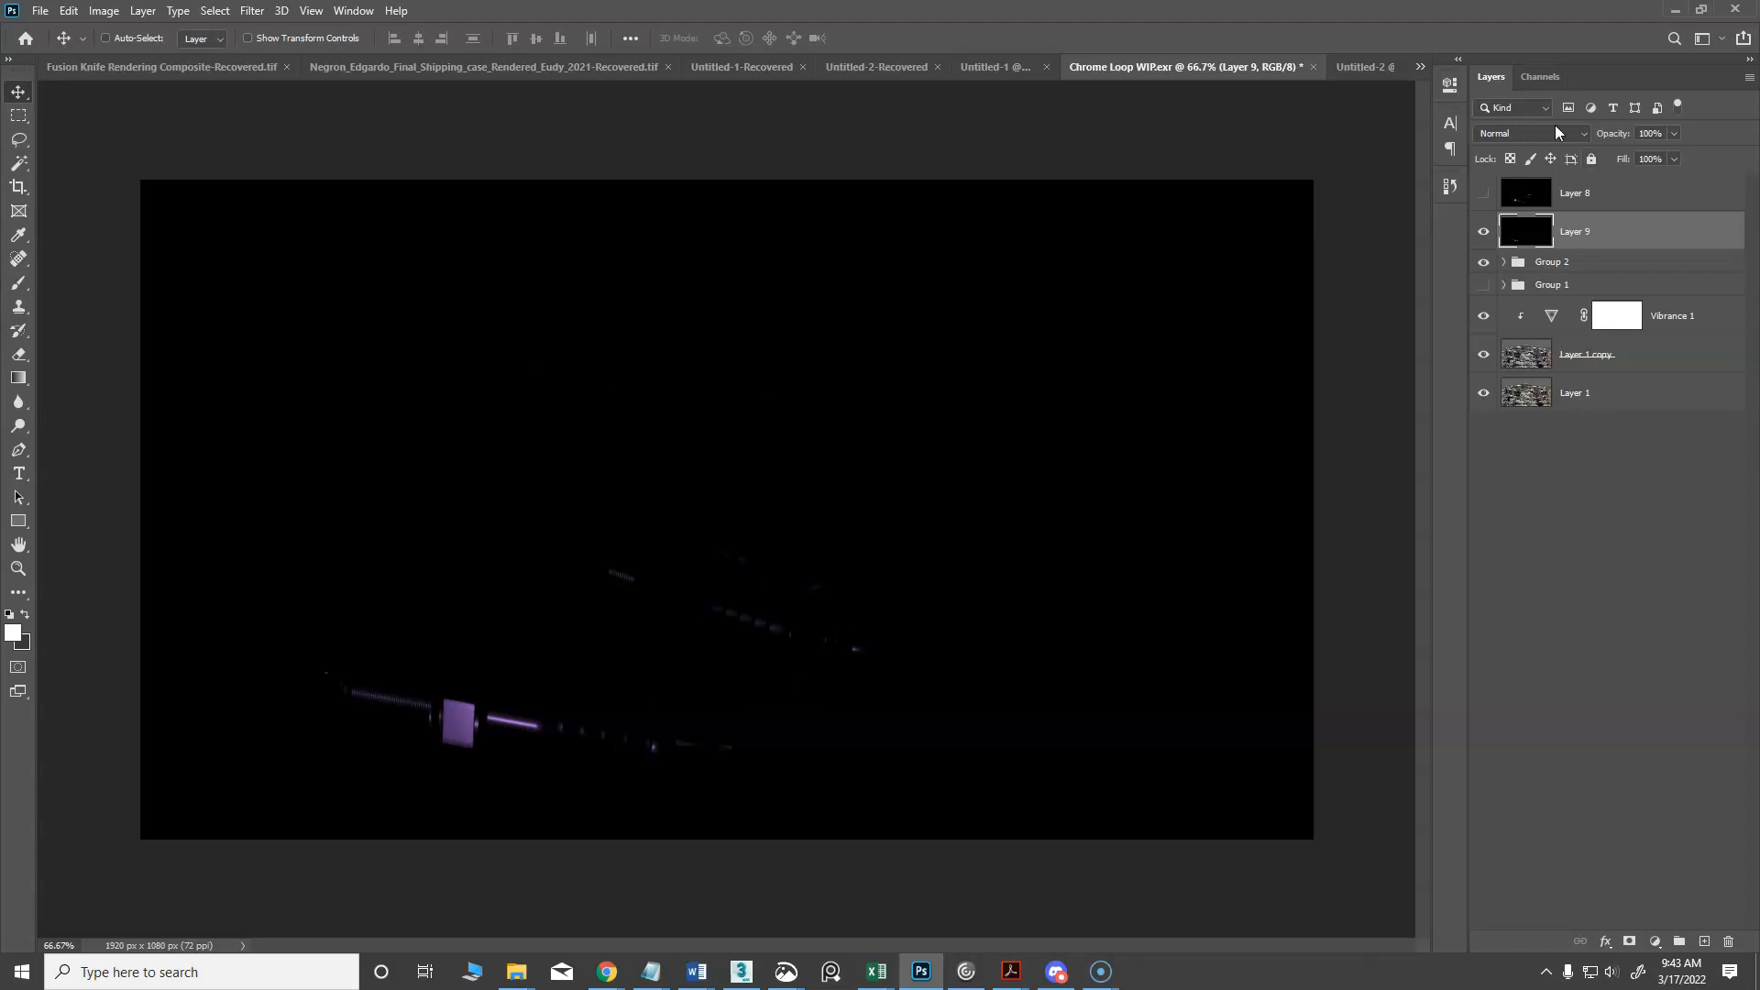
{"action": "left_click", "coordinate": [1582, 133]}
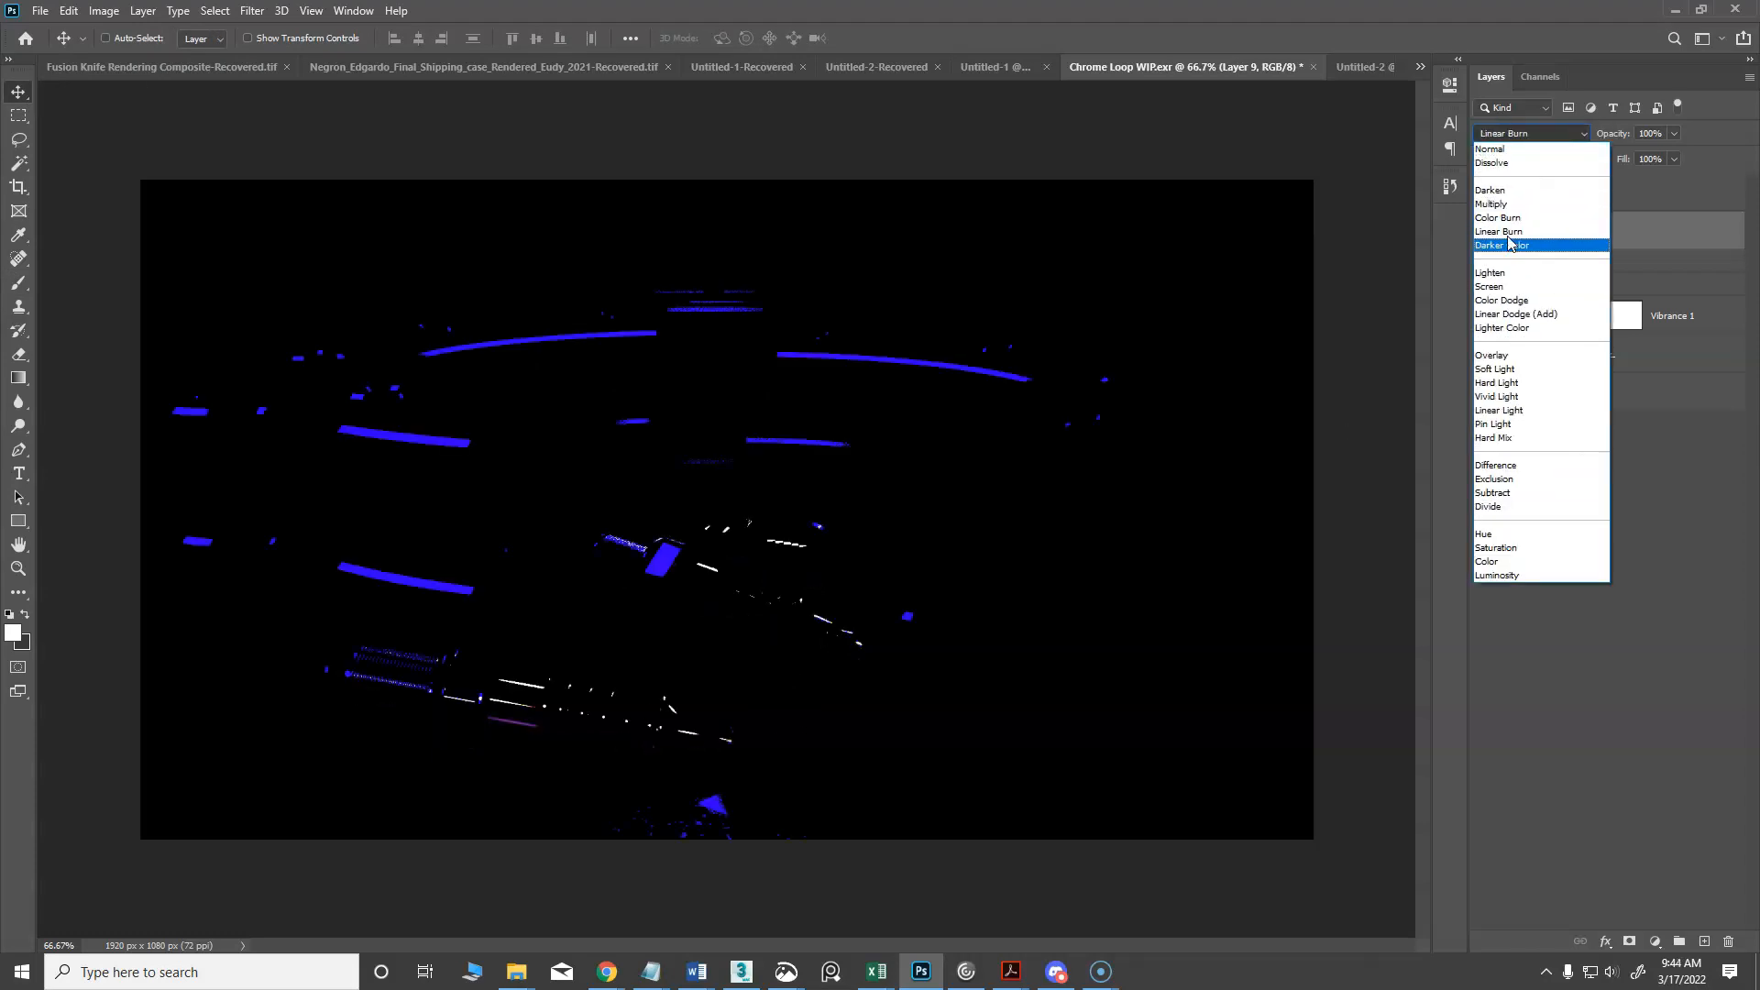
{"action": "left_click", "coordinate": [1502, 287]}
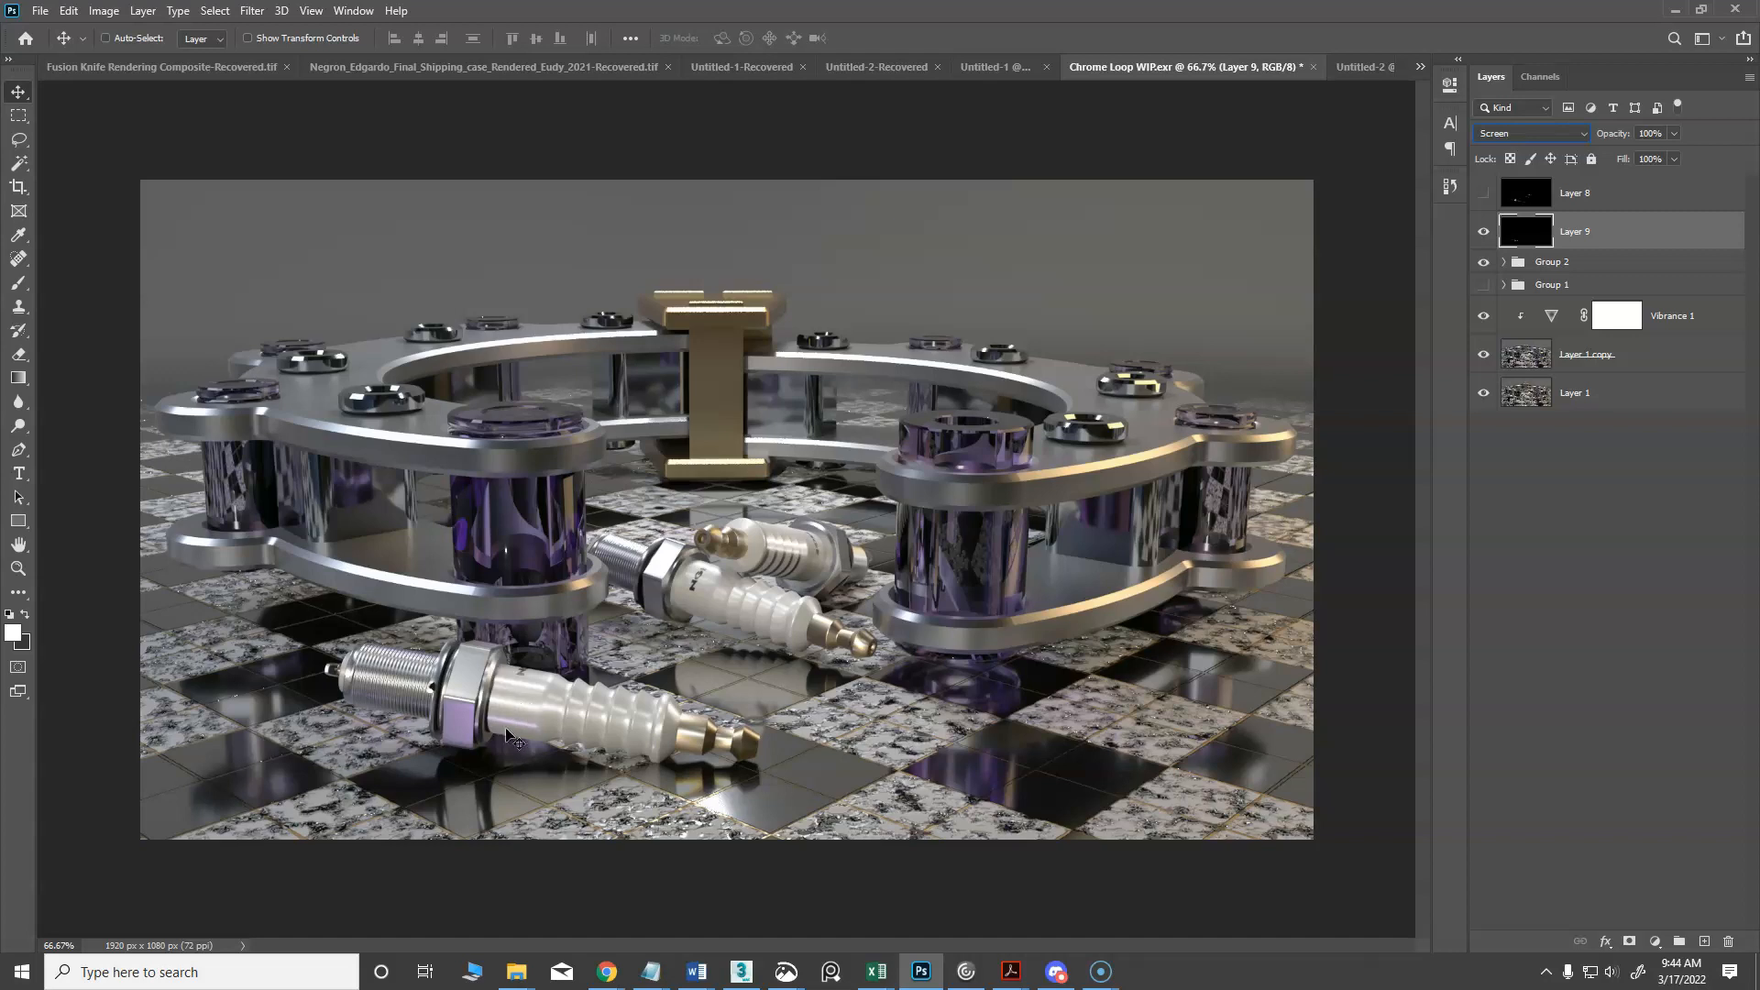
Compare the composite with and without Layer 9 and look at its opacity setting
{"action": "left_click", "coordinate": [1484, 233]}
{"action": "left_click", "coordinate": [1484, 233]}
{"action": "left_click", "coordinate": [1484, 233]}
{"action": "left_click", "coordinate": [1674, 134]}
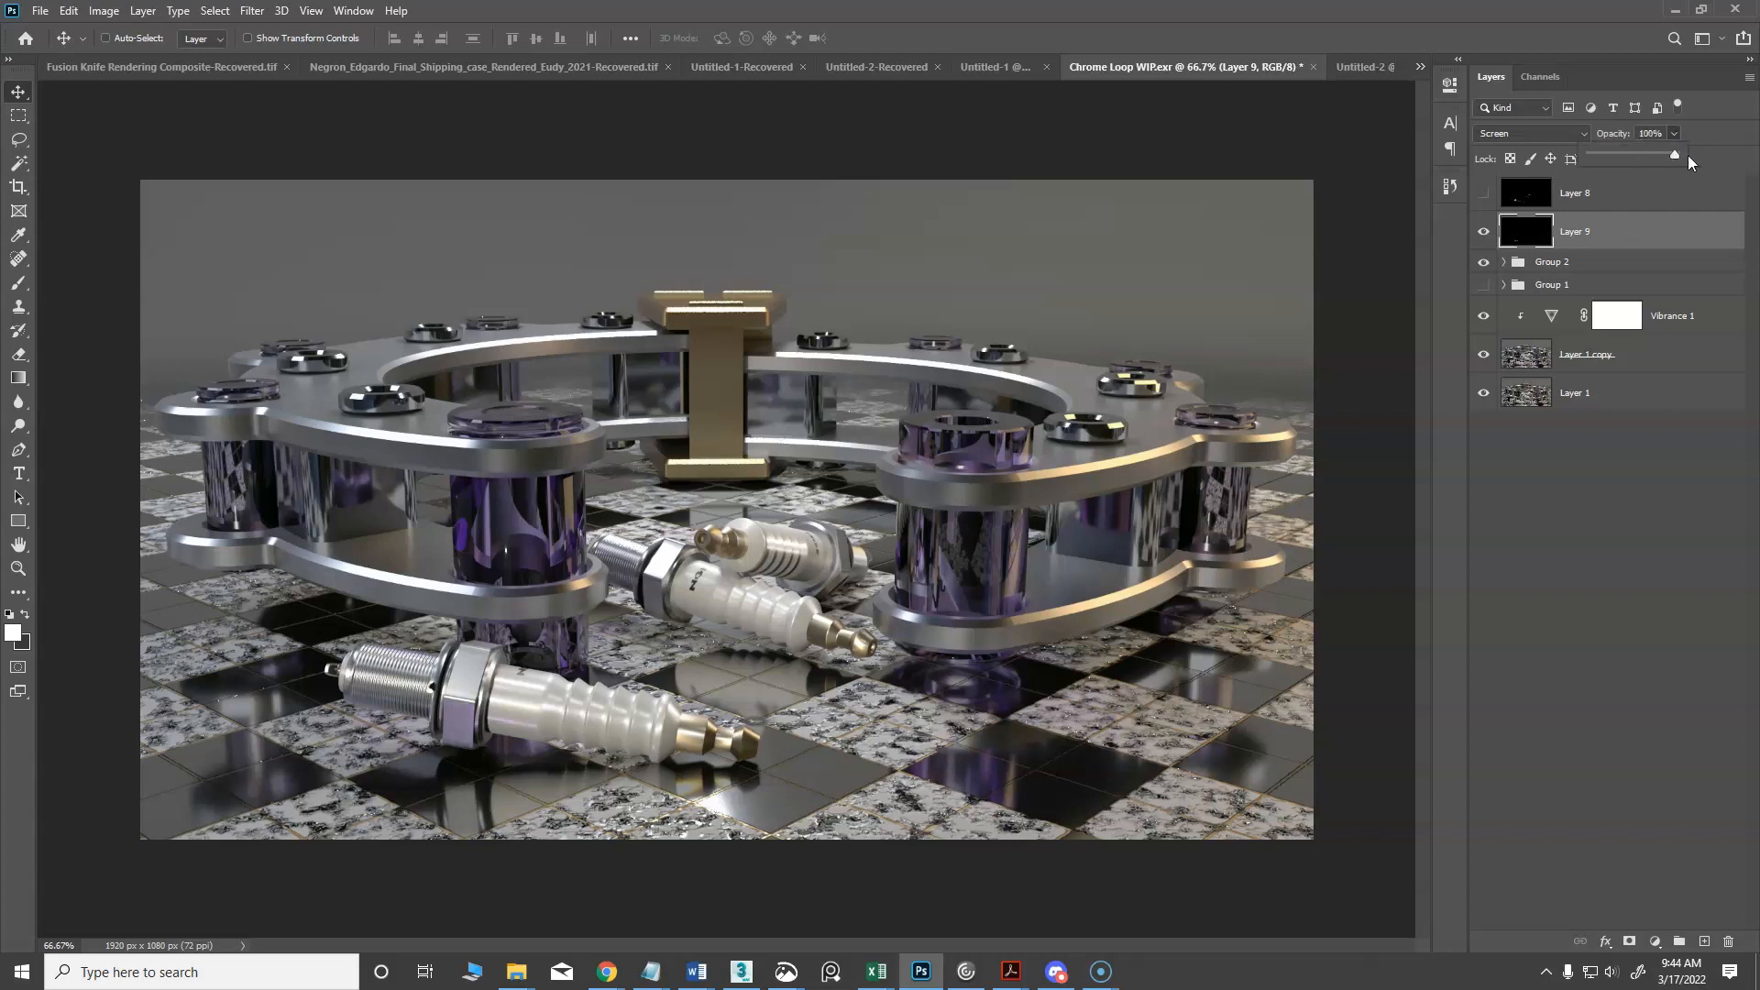
{"action": "left_click", "coordinate": [1613, 203]}
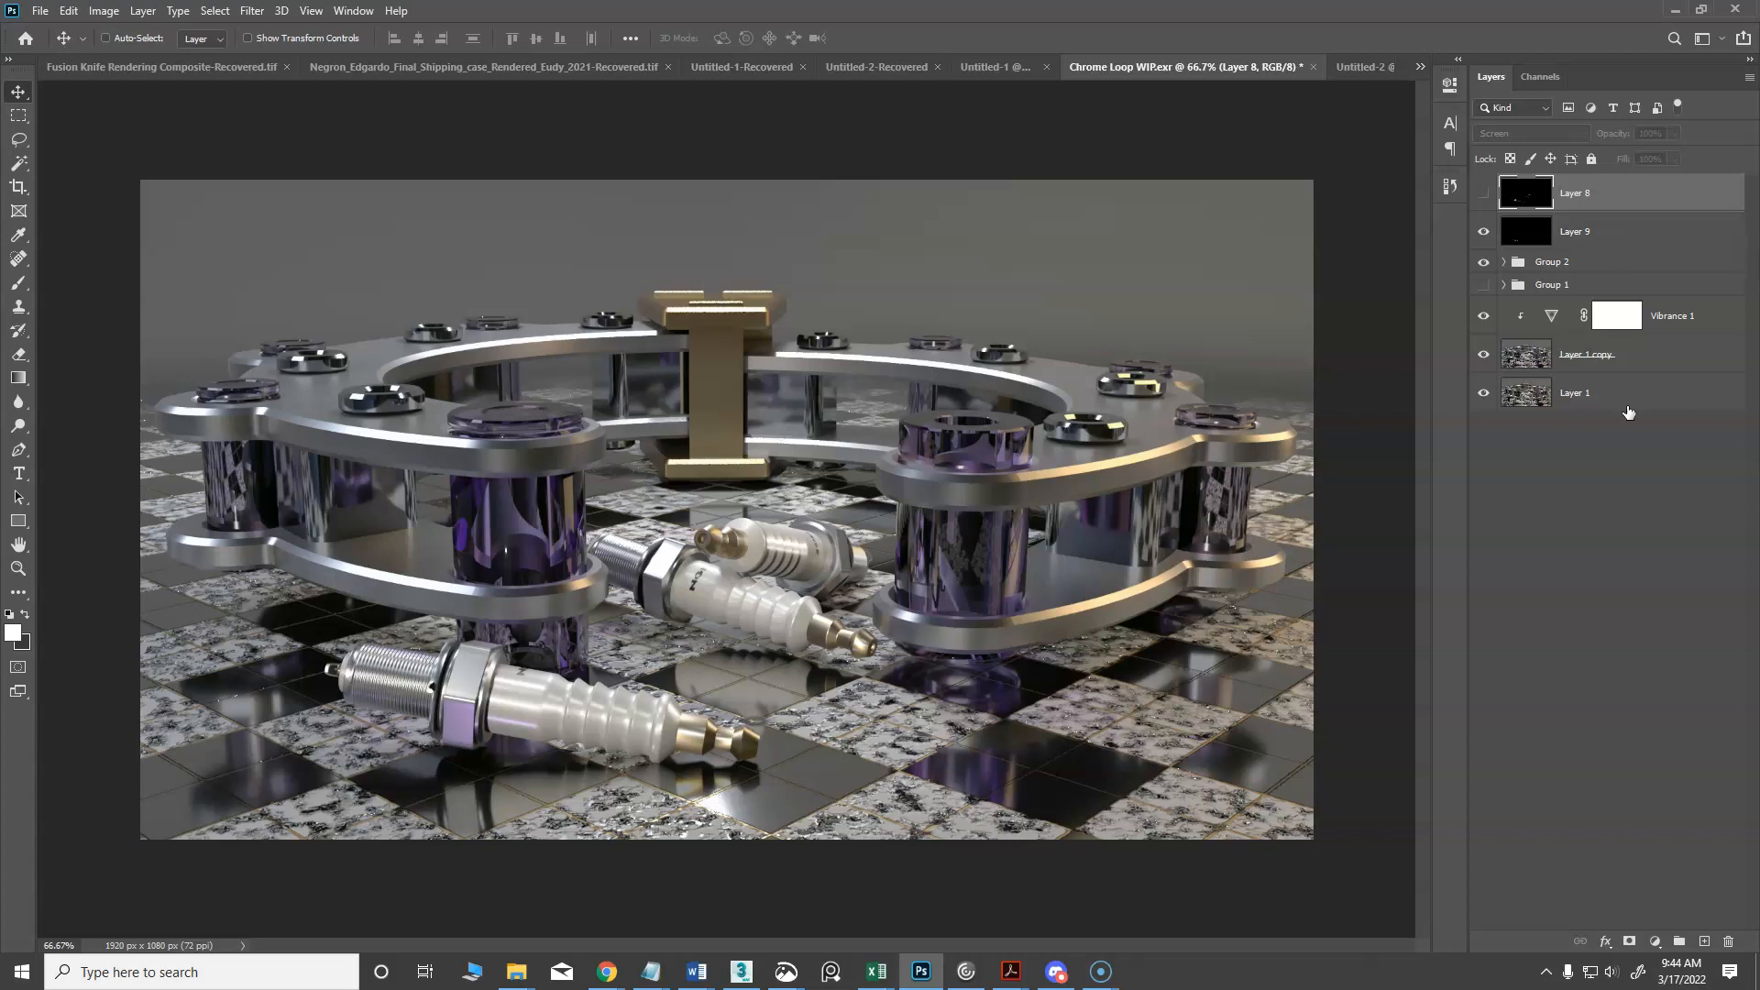
Add a Vibrance adjustment clipped to Layer 9, strengthen its purple color, and toggle Layer 9 to compare the result
{"action": "left_click", "coordinate": [1584, 236]}
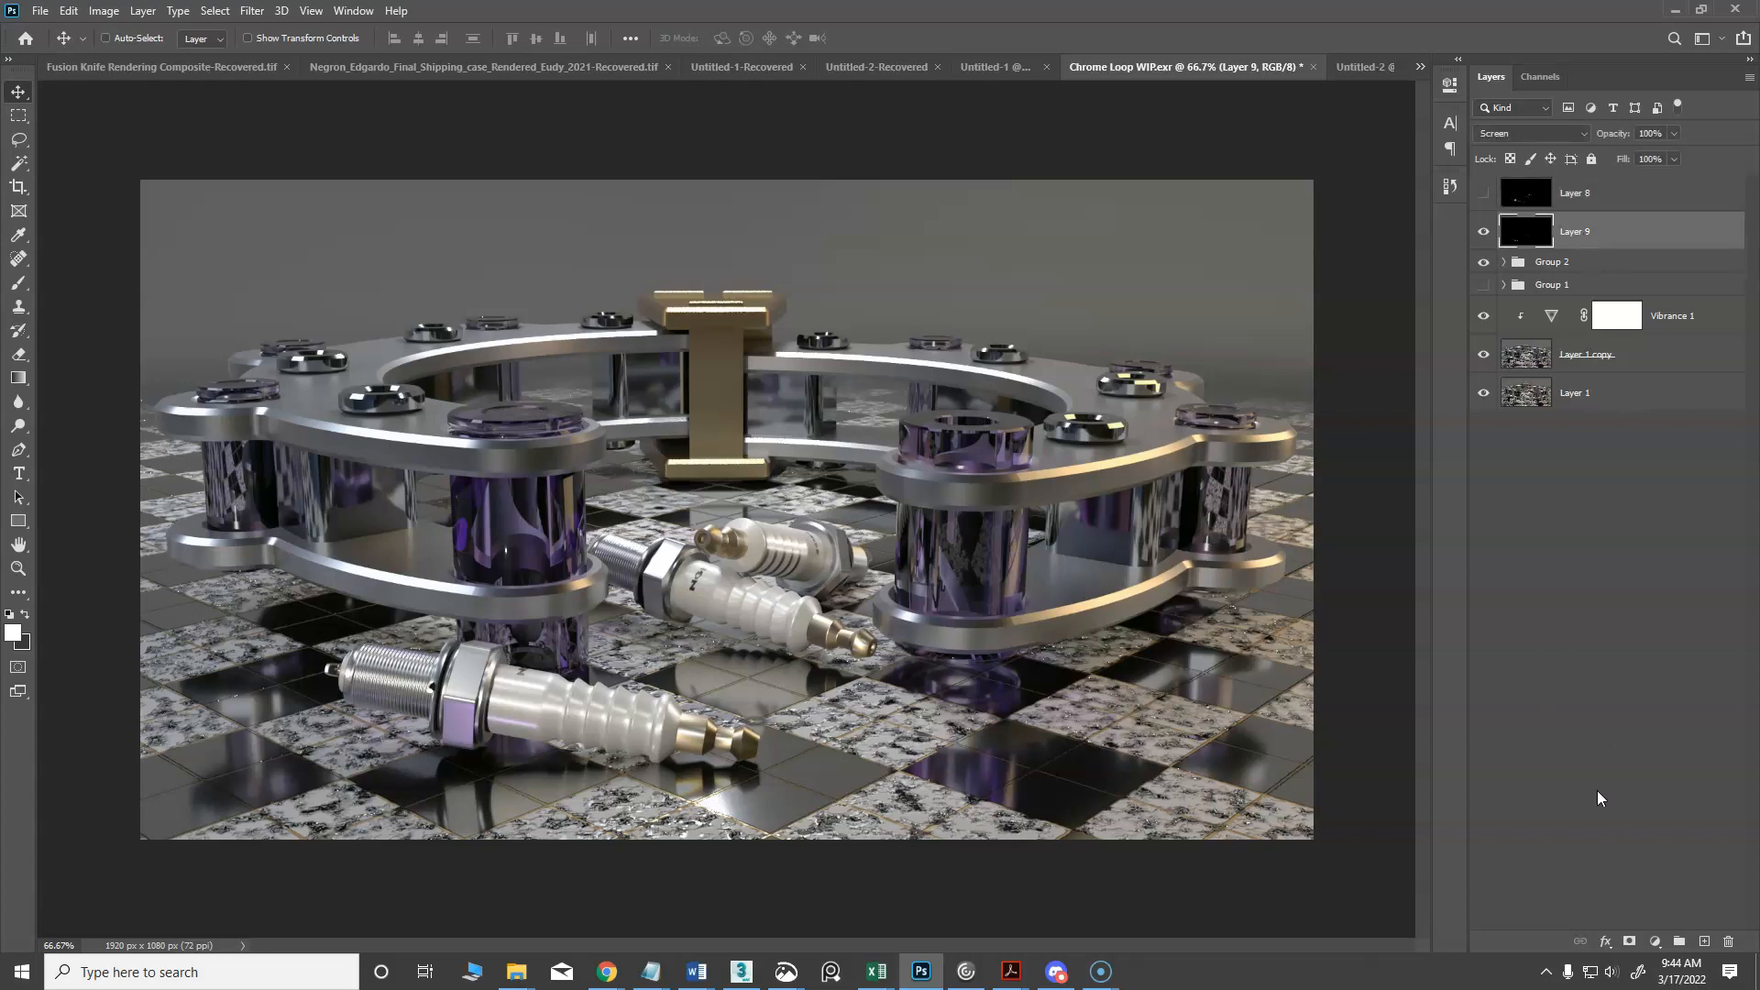
{"action": "left_click", "coordinate": [1653, 941]}
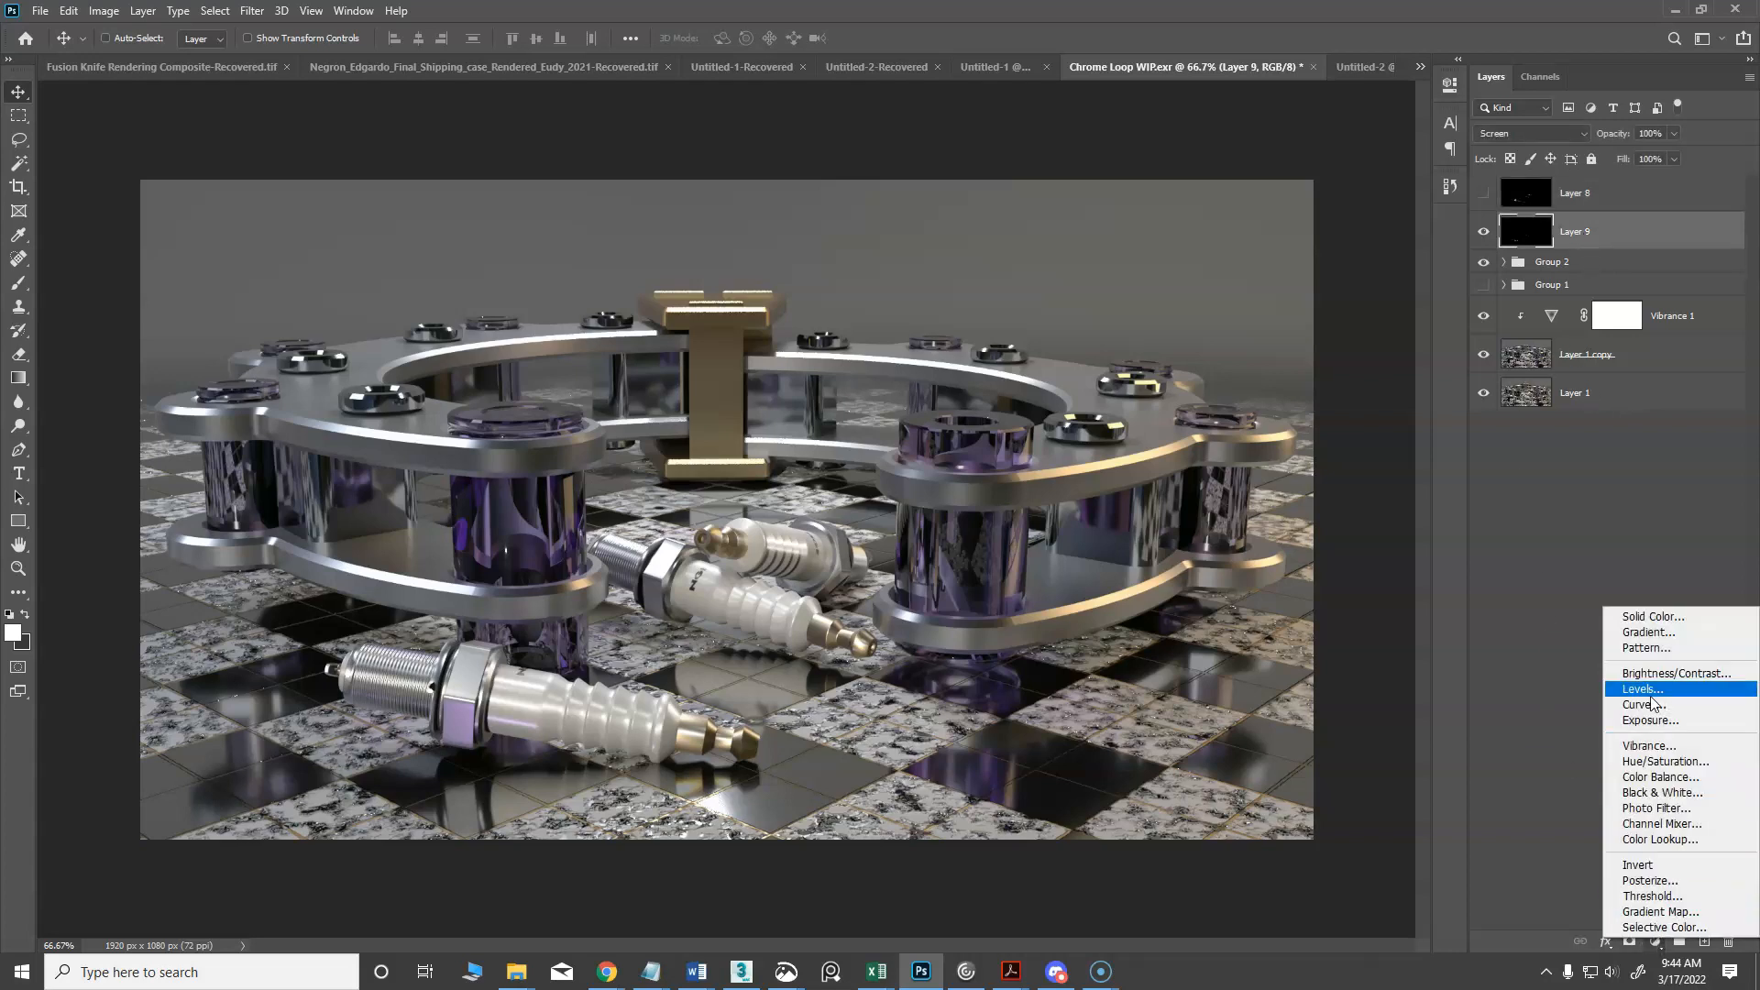
{"action": "left_click", "coordinate": [1649, 745]}
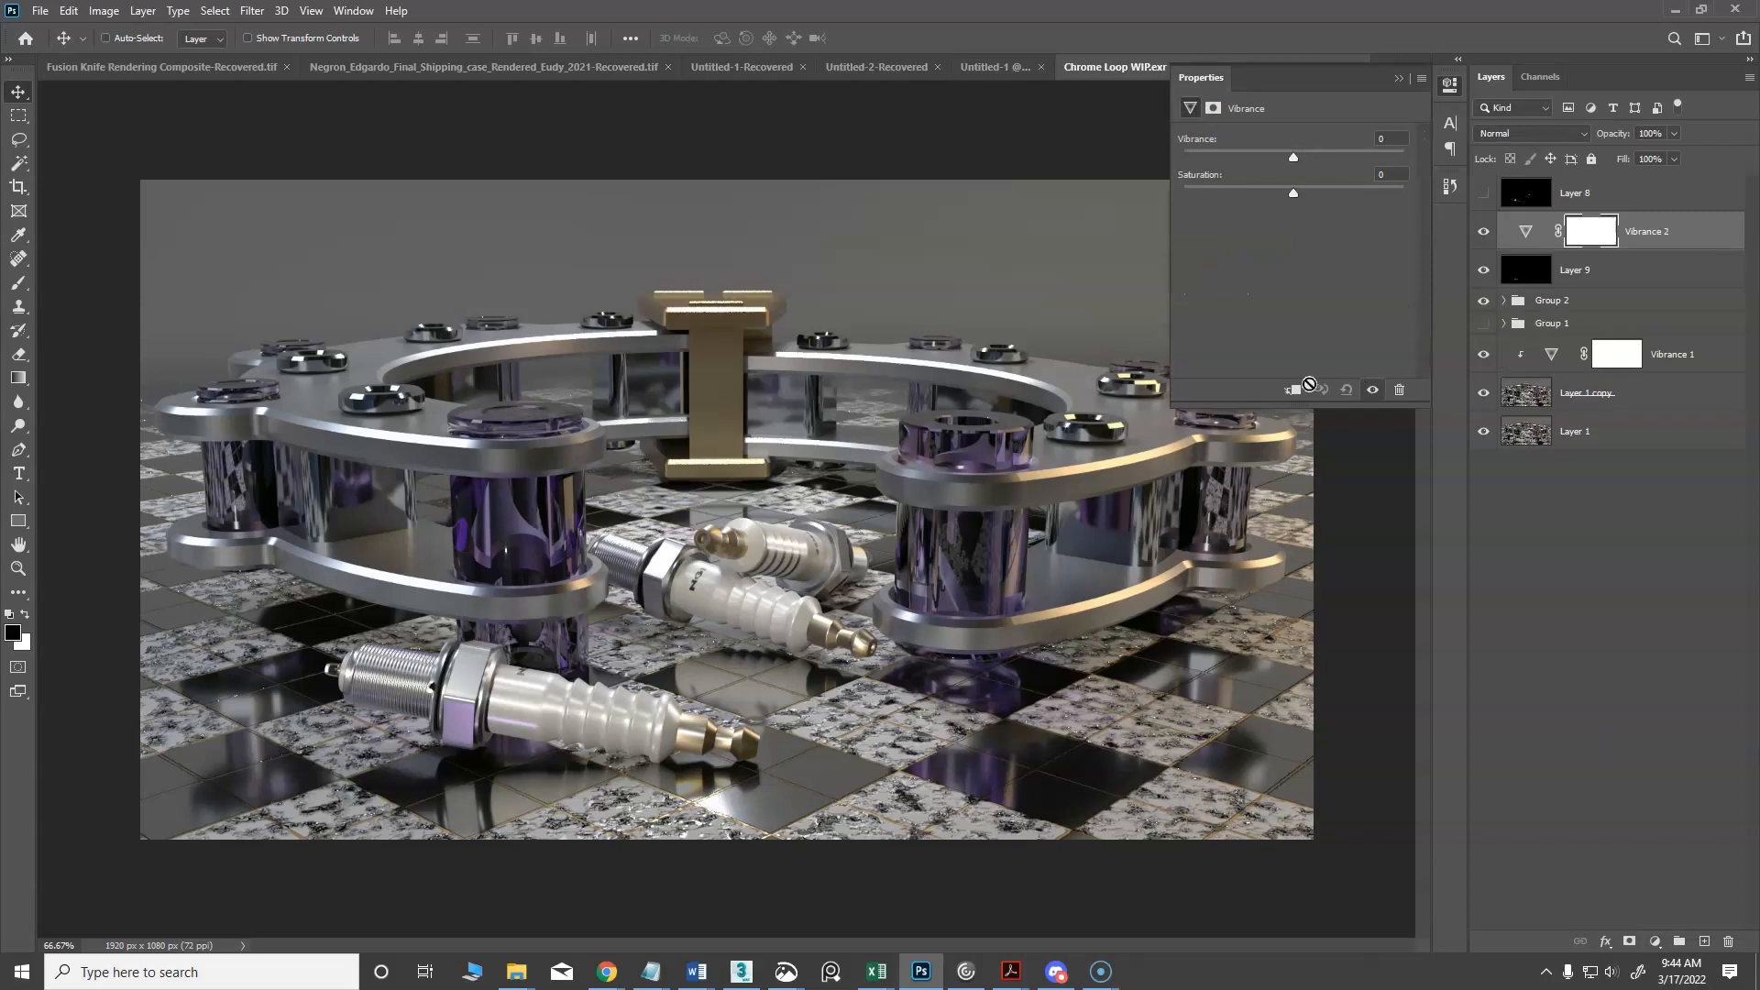
{"action": "left_click", "coordinate": [1293, 390]}
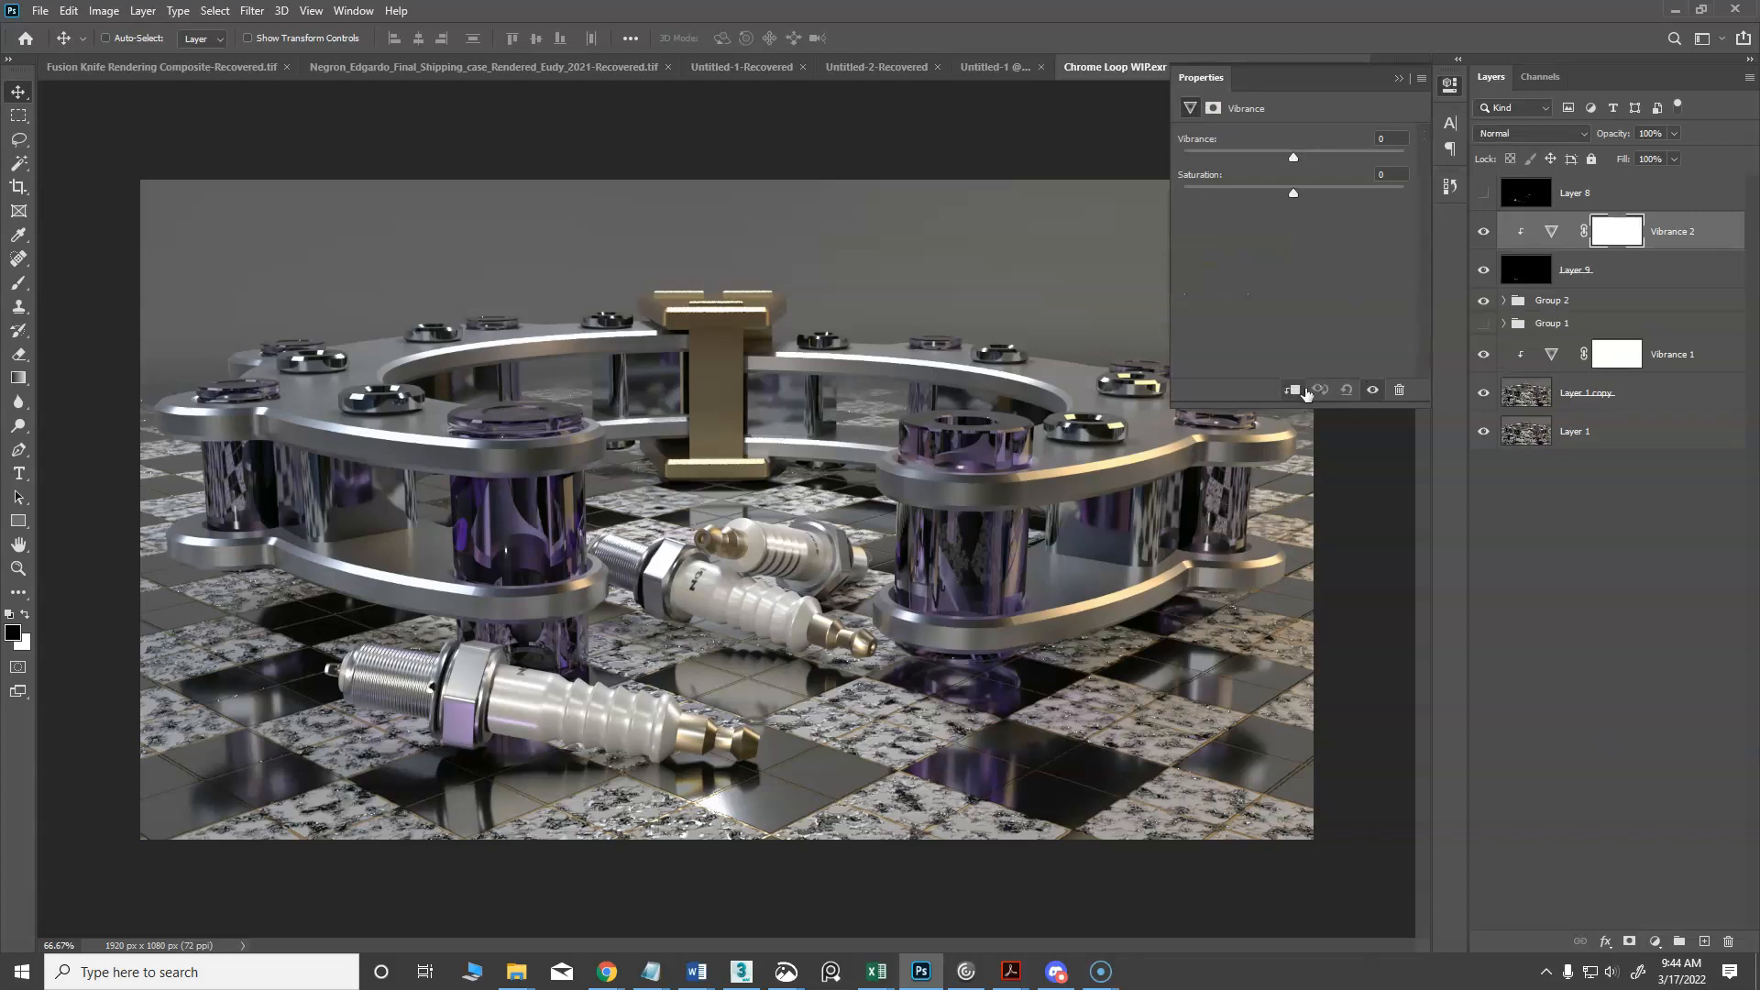
{"action": "left_click_drag", "start_coordinate": [1294, 156], "coordinate": [1326, 191]}
{"action": "left_click", "coordinate": [1397, 81]}
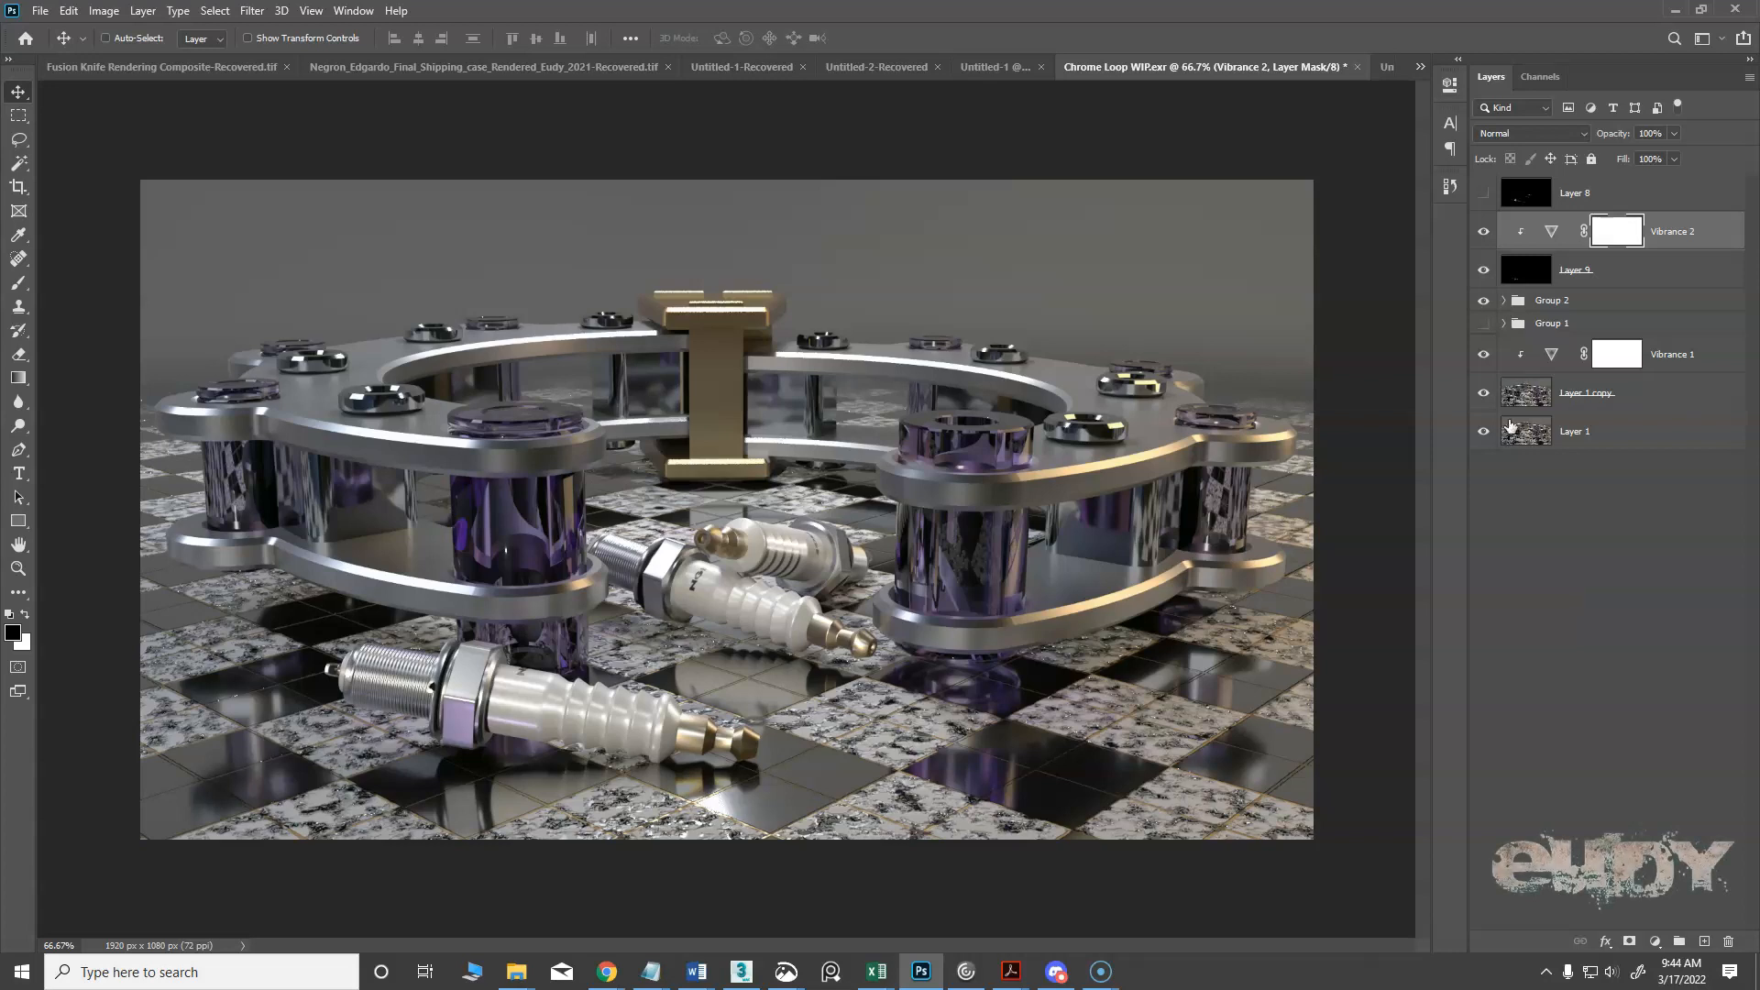
{"action": "left_click", "coordinate": [1482, 274]}
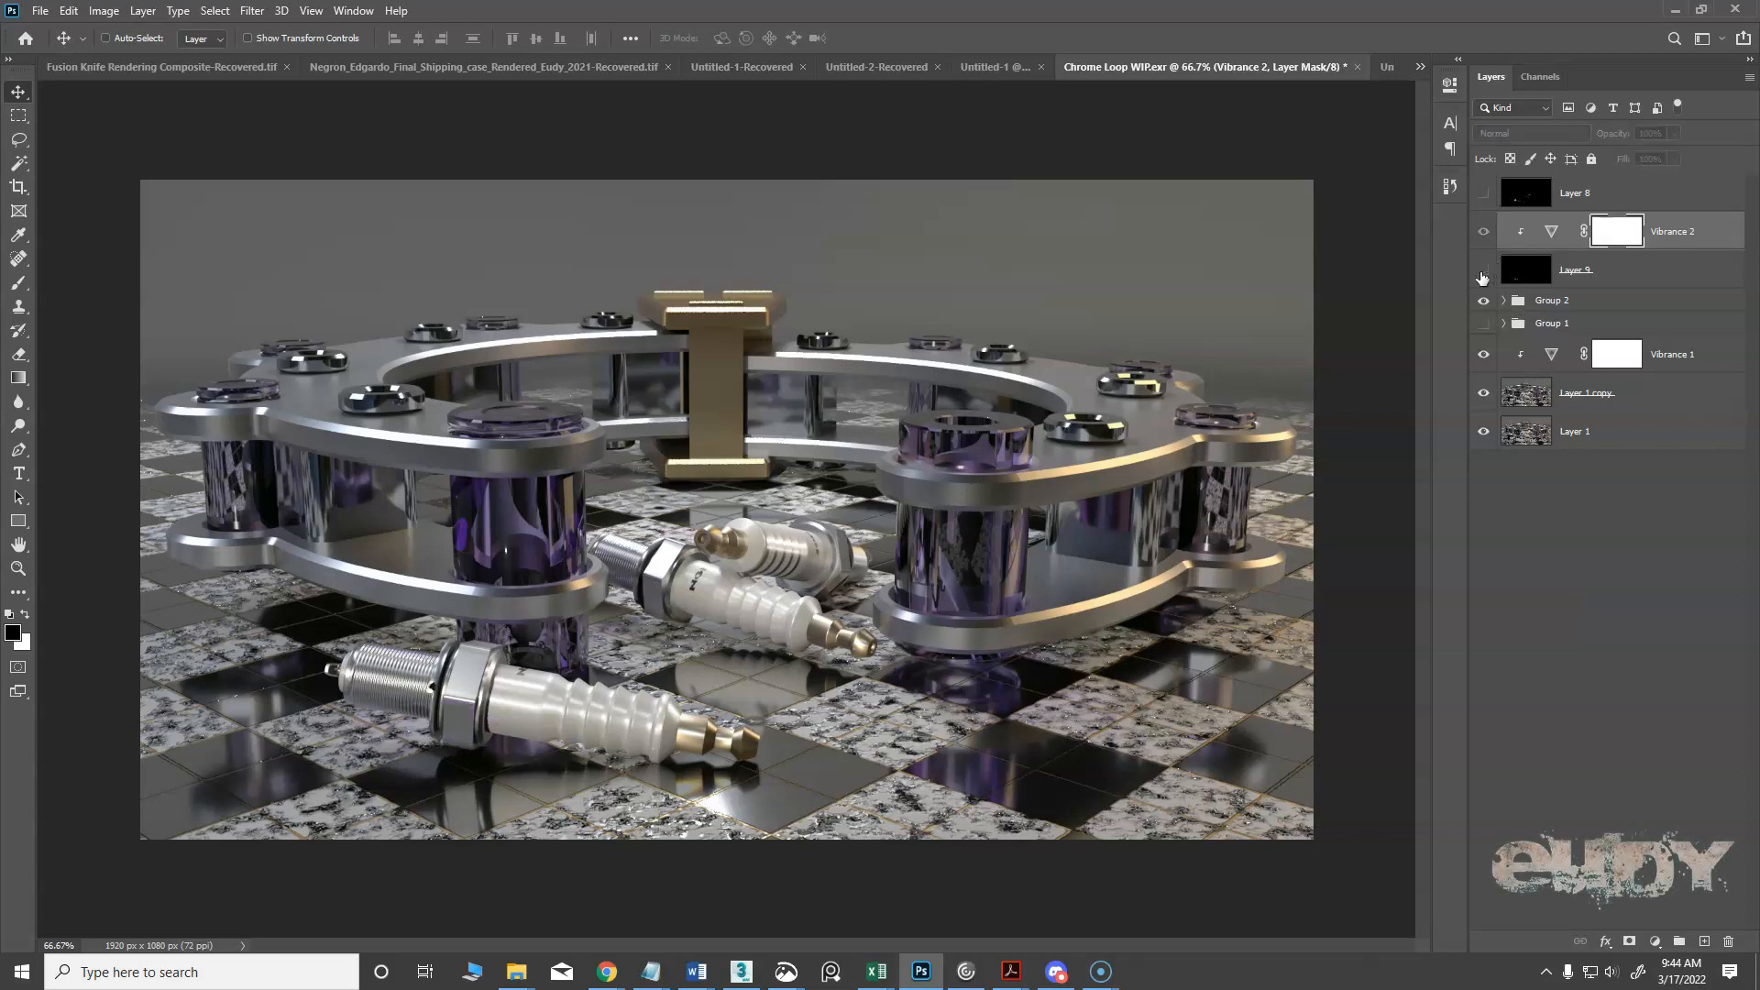
{"action": "left_click", "coordinate": [1482, 273]}
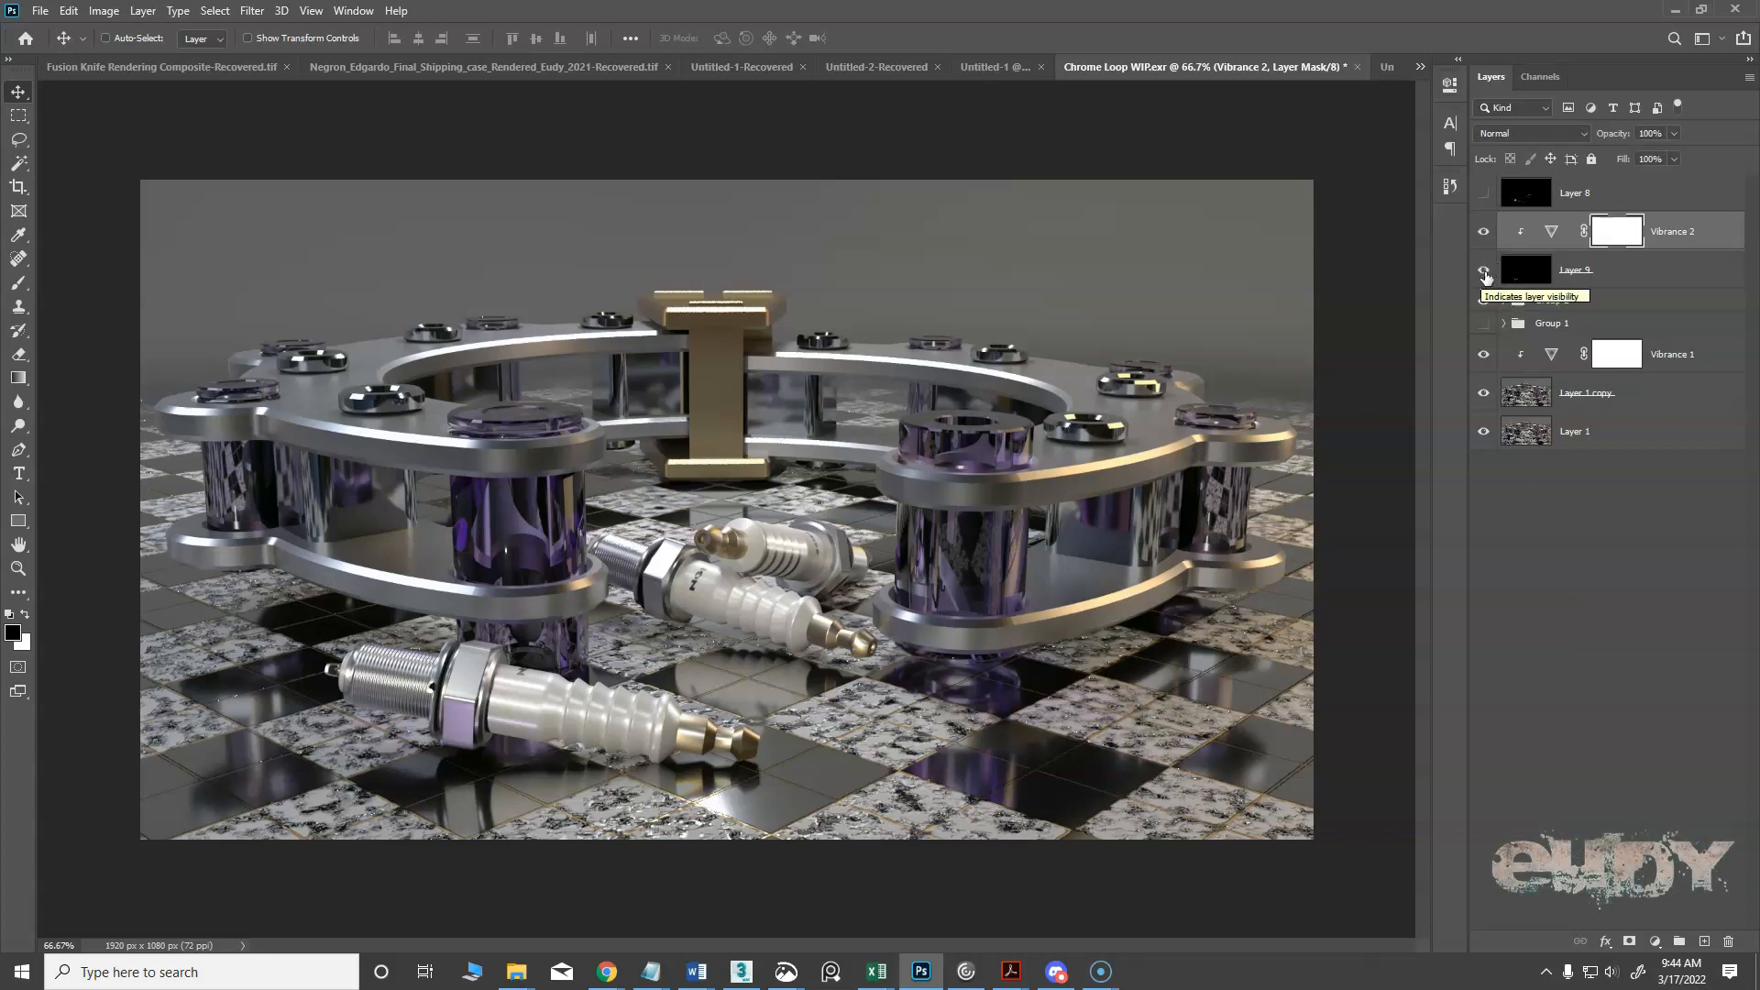